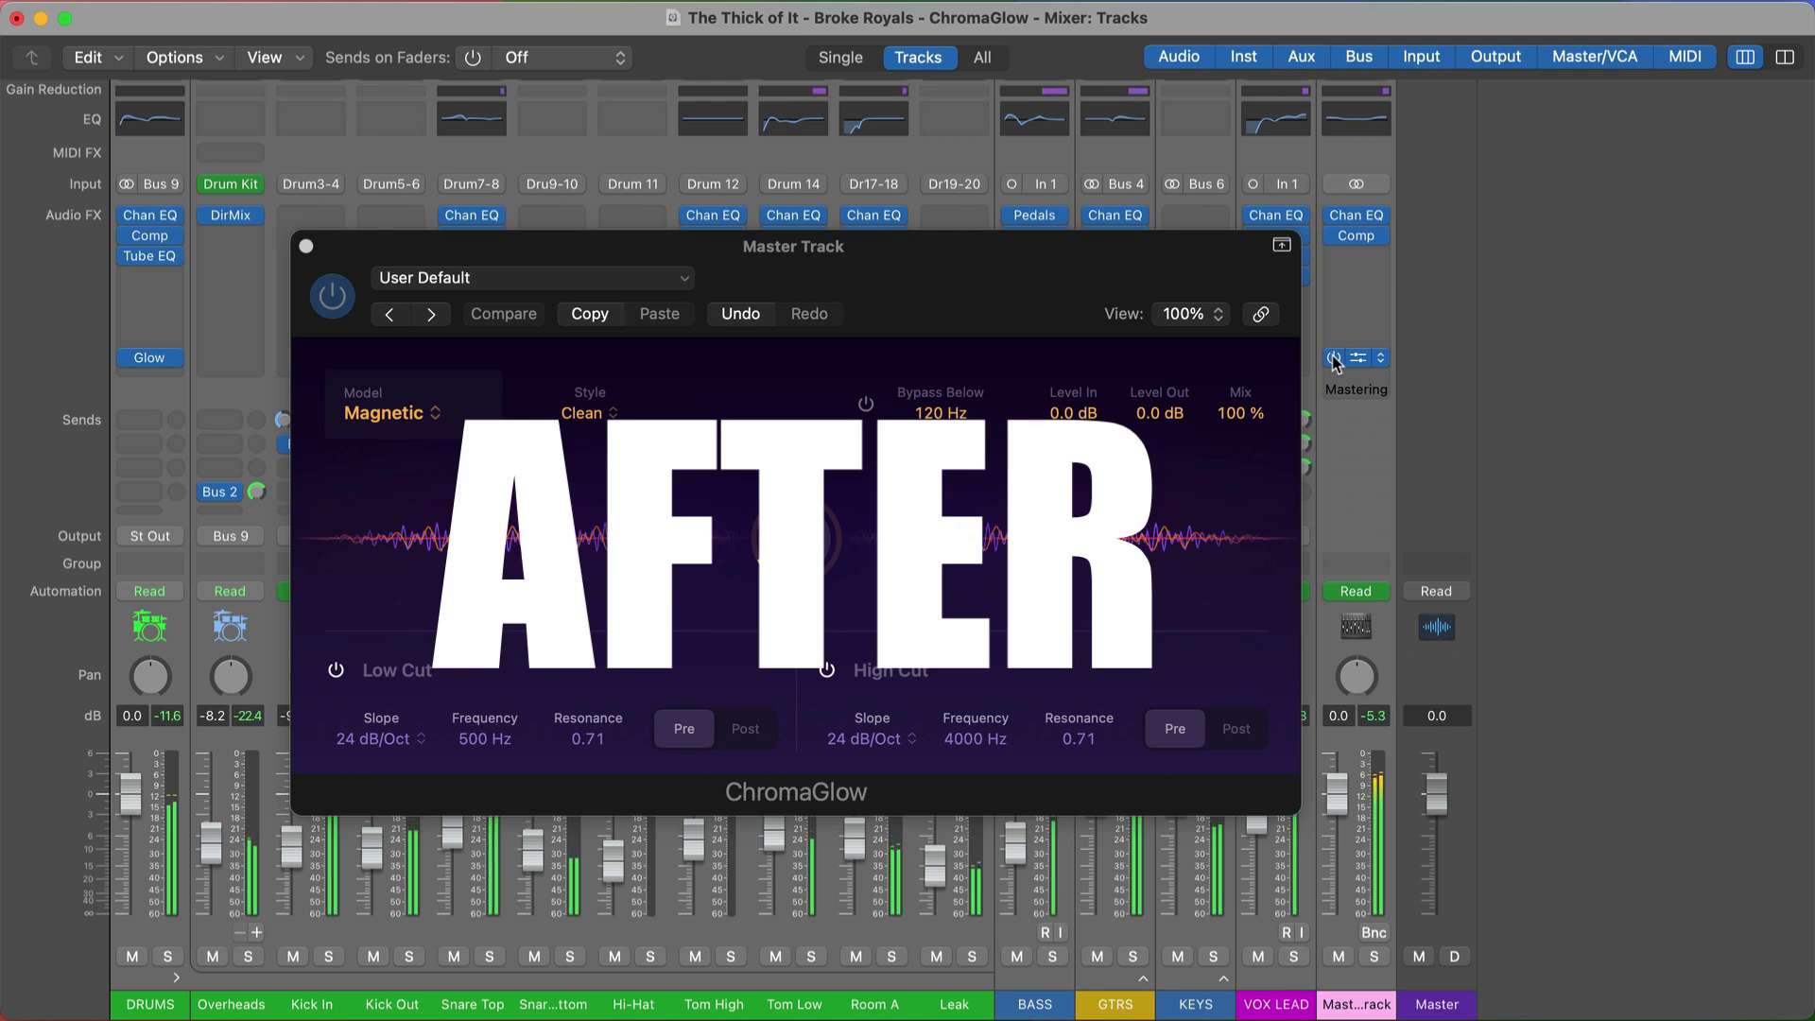
# Toggle the master tape saturation bypassed and engaged several times, leaving it on.
pyautogui.click(1334, 359)
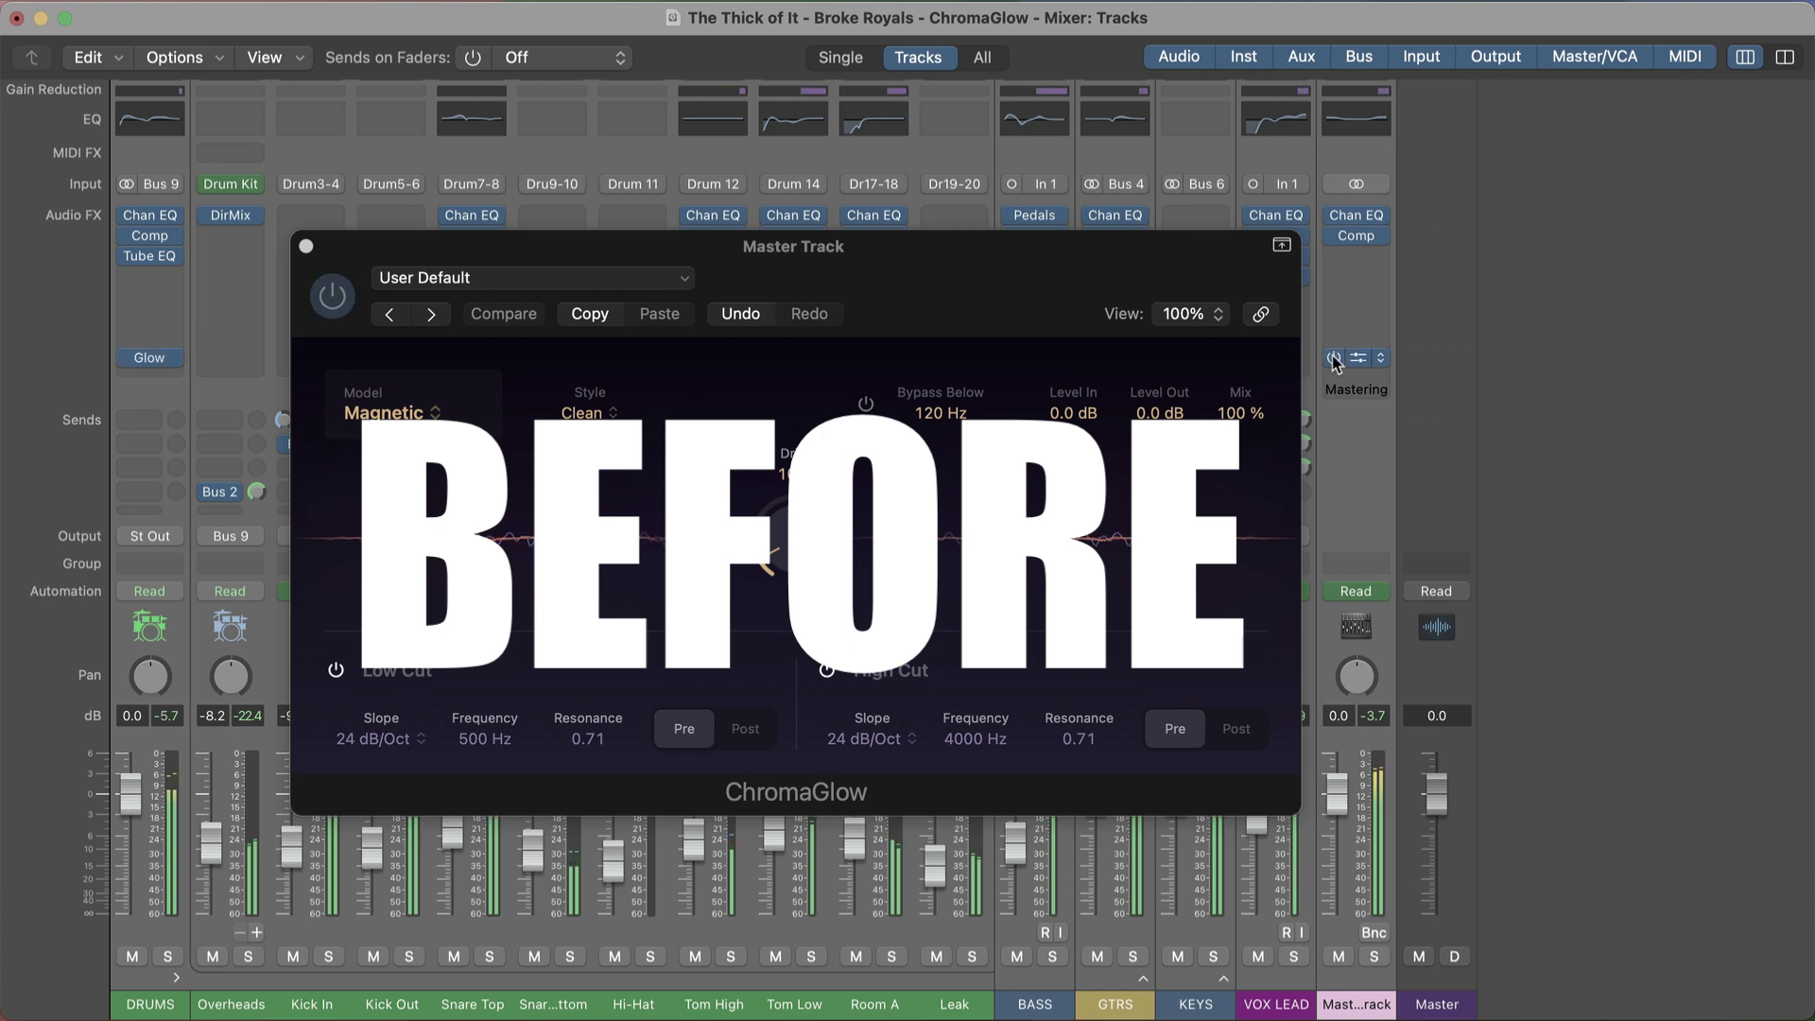
pyautogui.click(1334, 359)
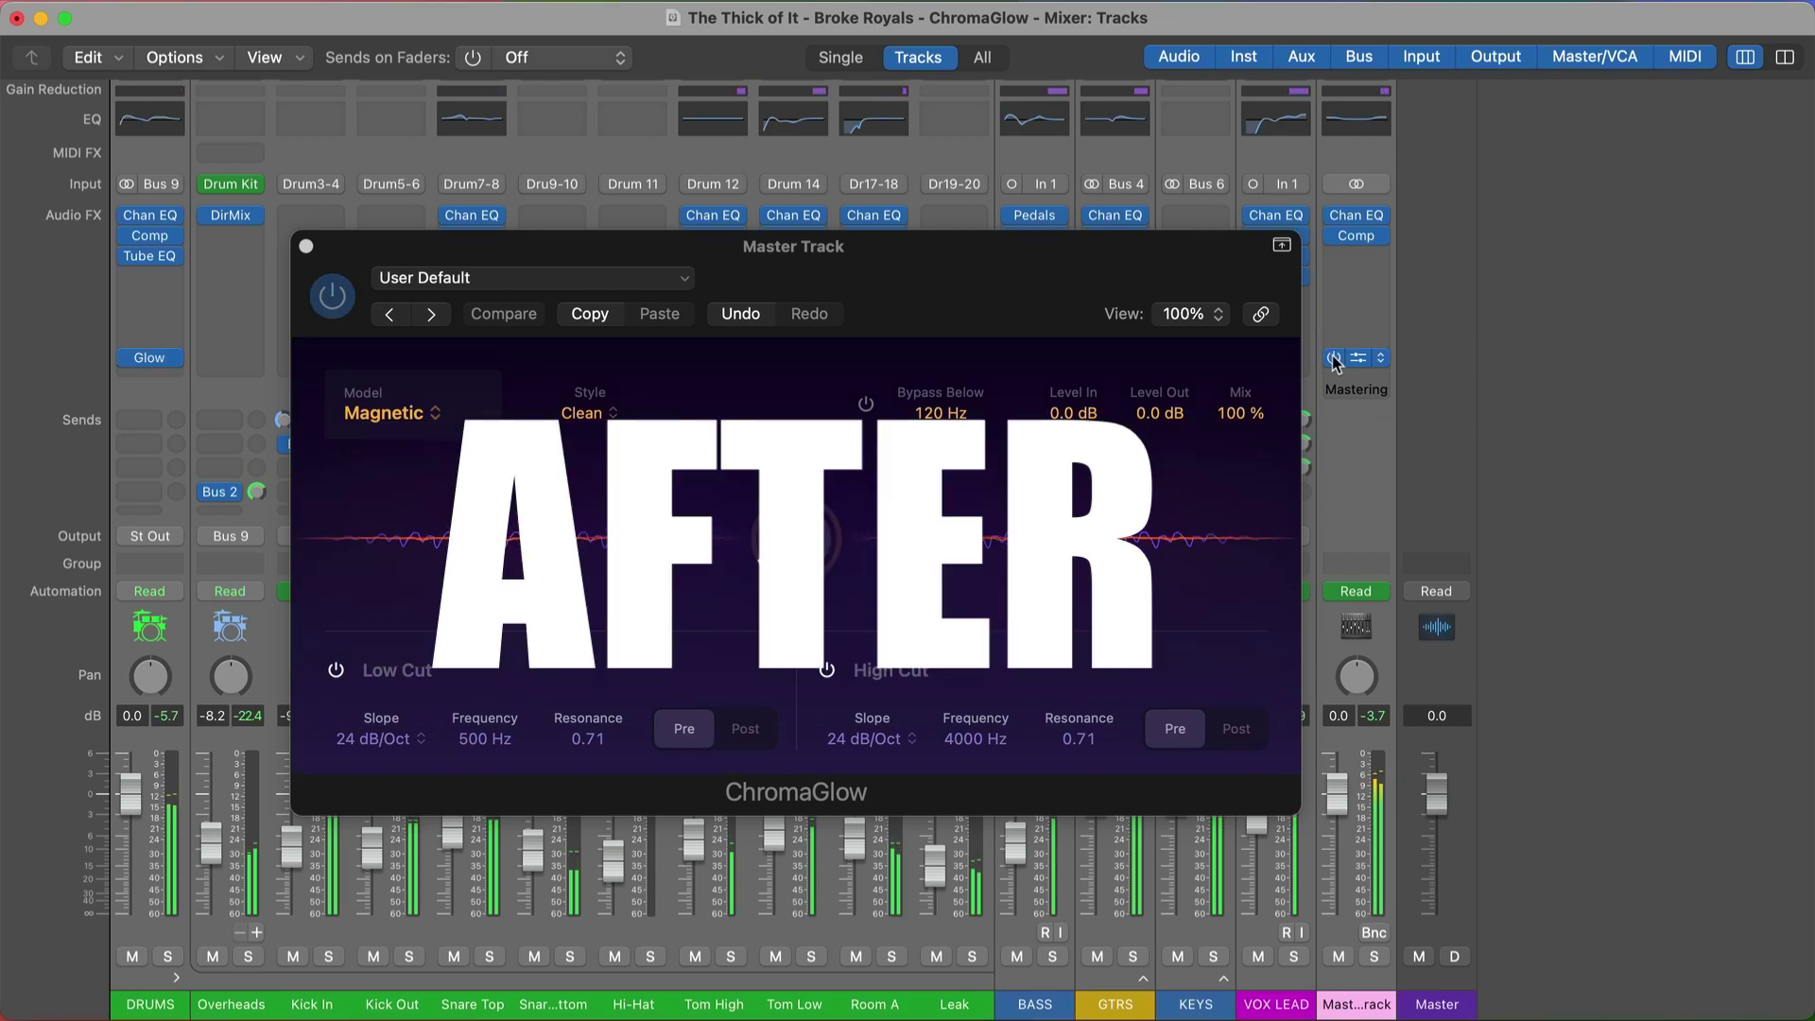
pyautogui.click(1334, 359)
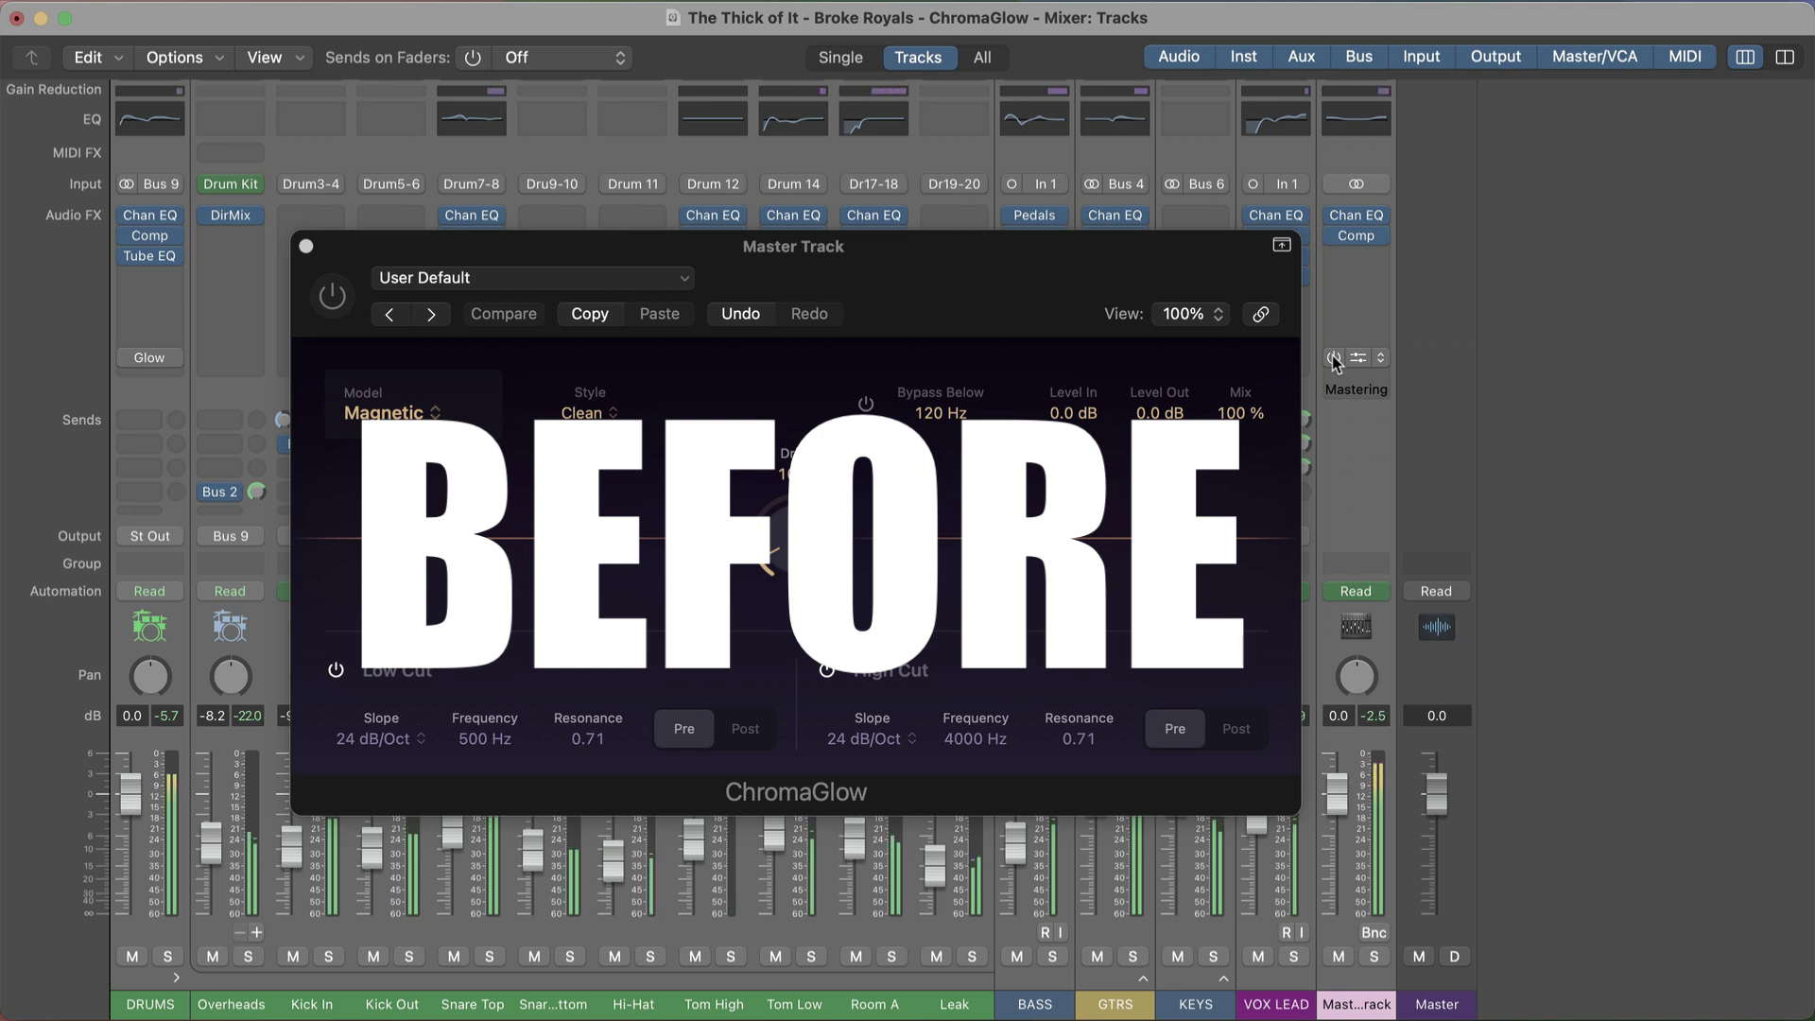
pyautogui.click(1334, 359)
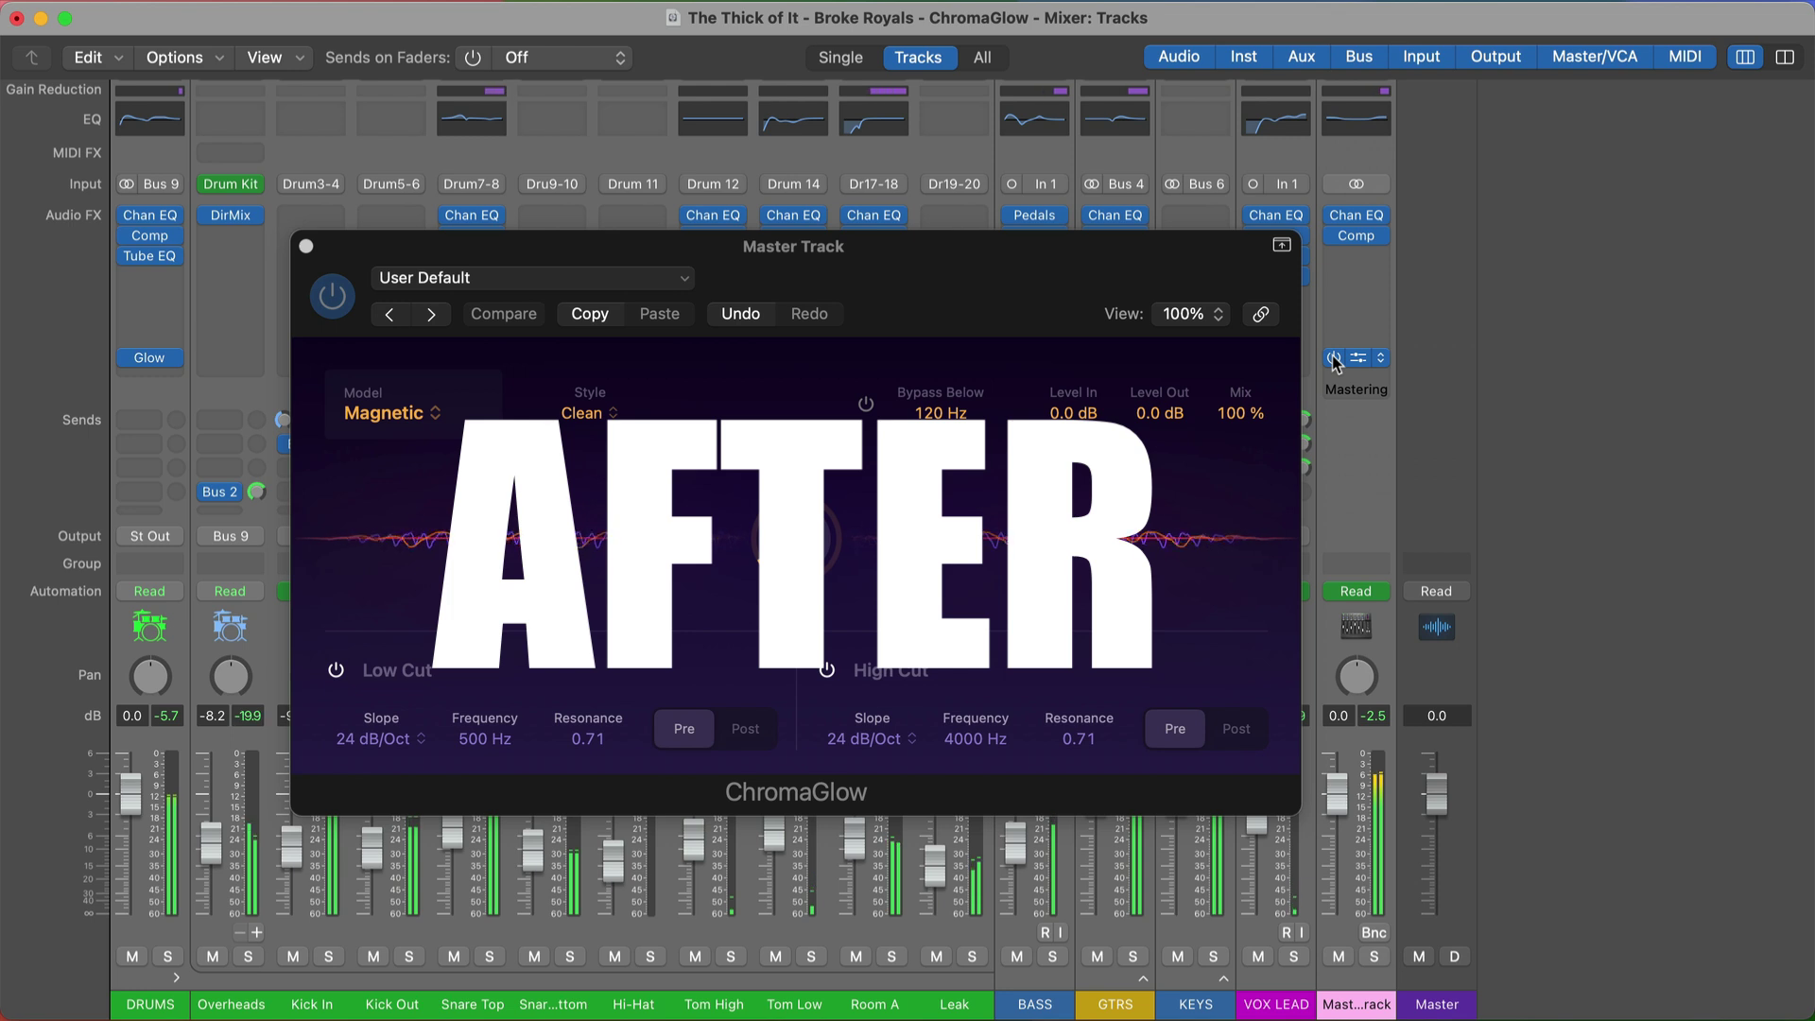
pyautogui.click(1334, 359)
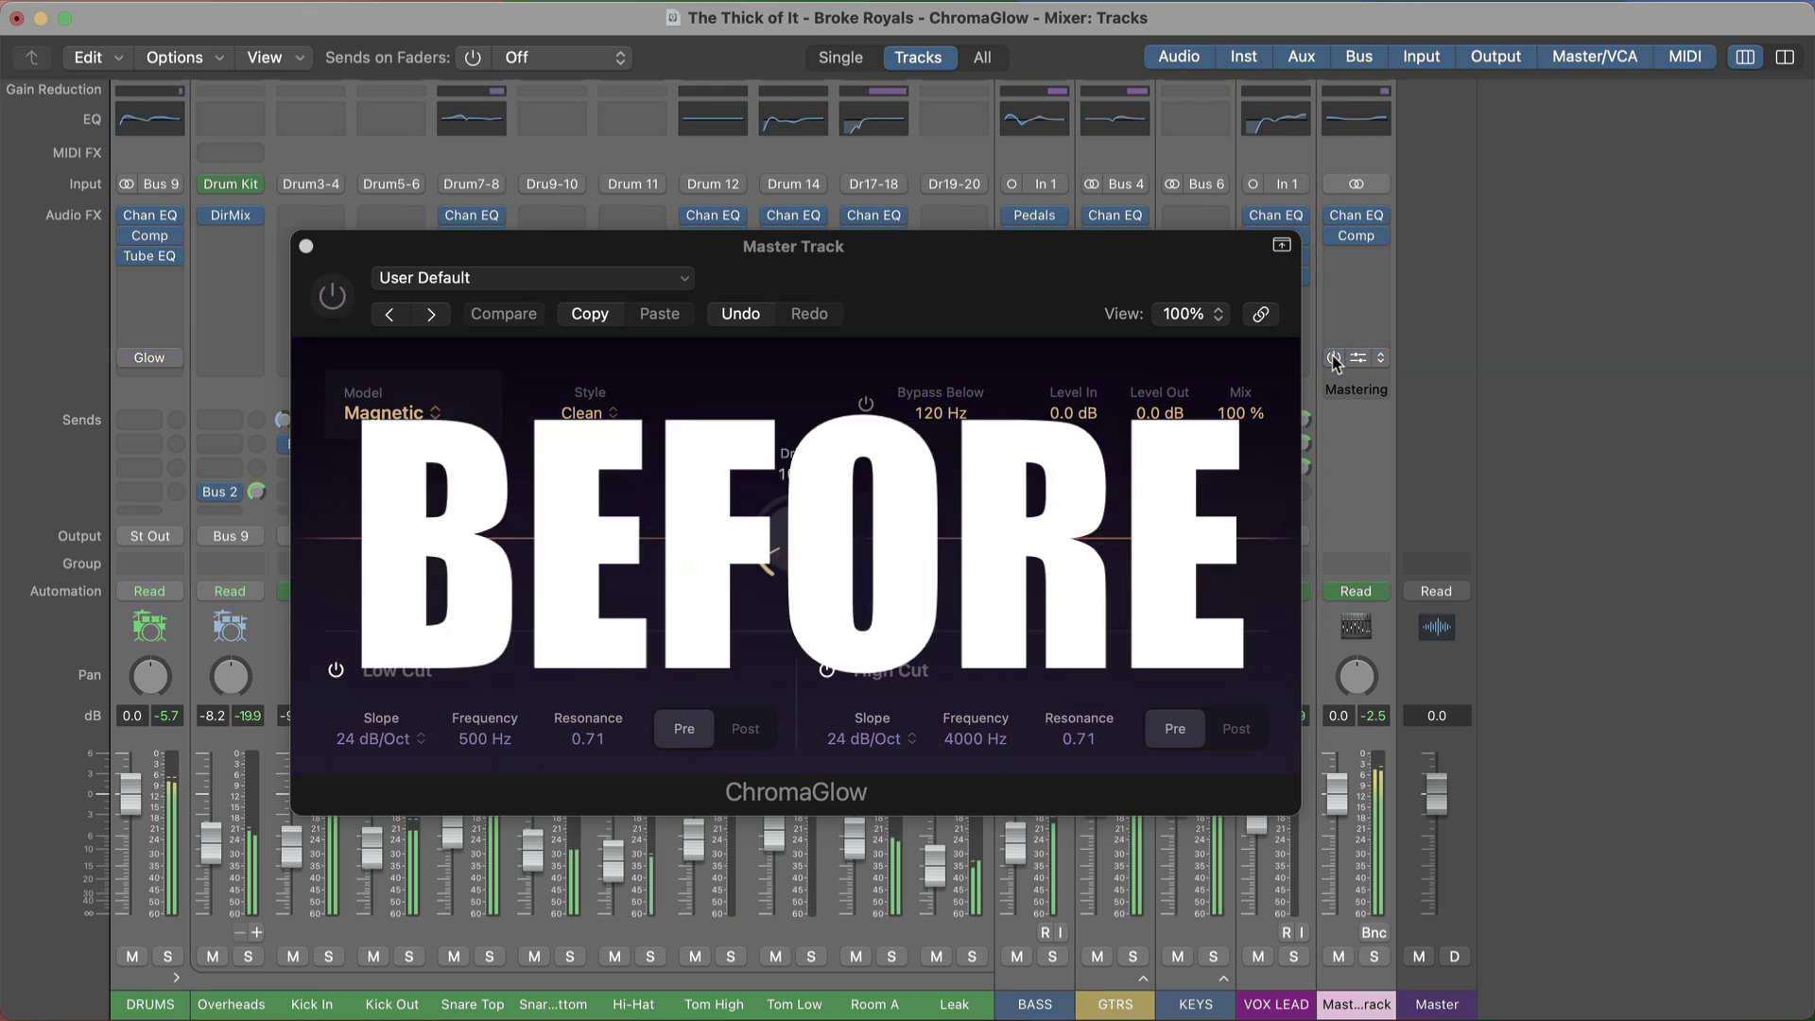
pyautogui.click(1334, 359)
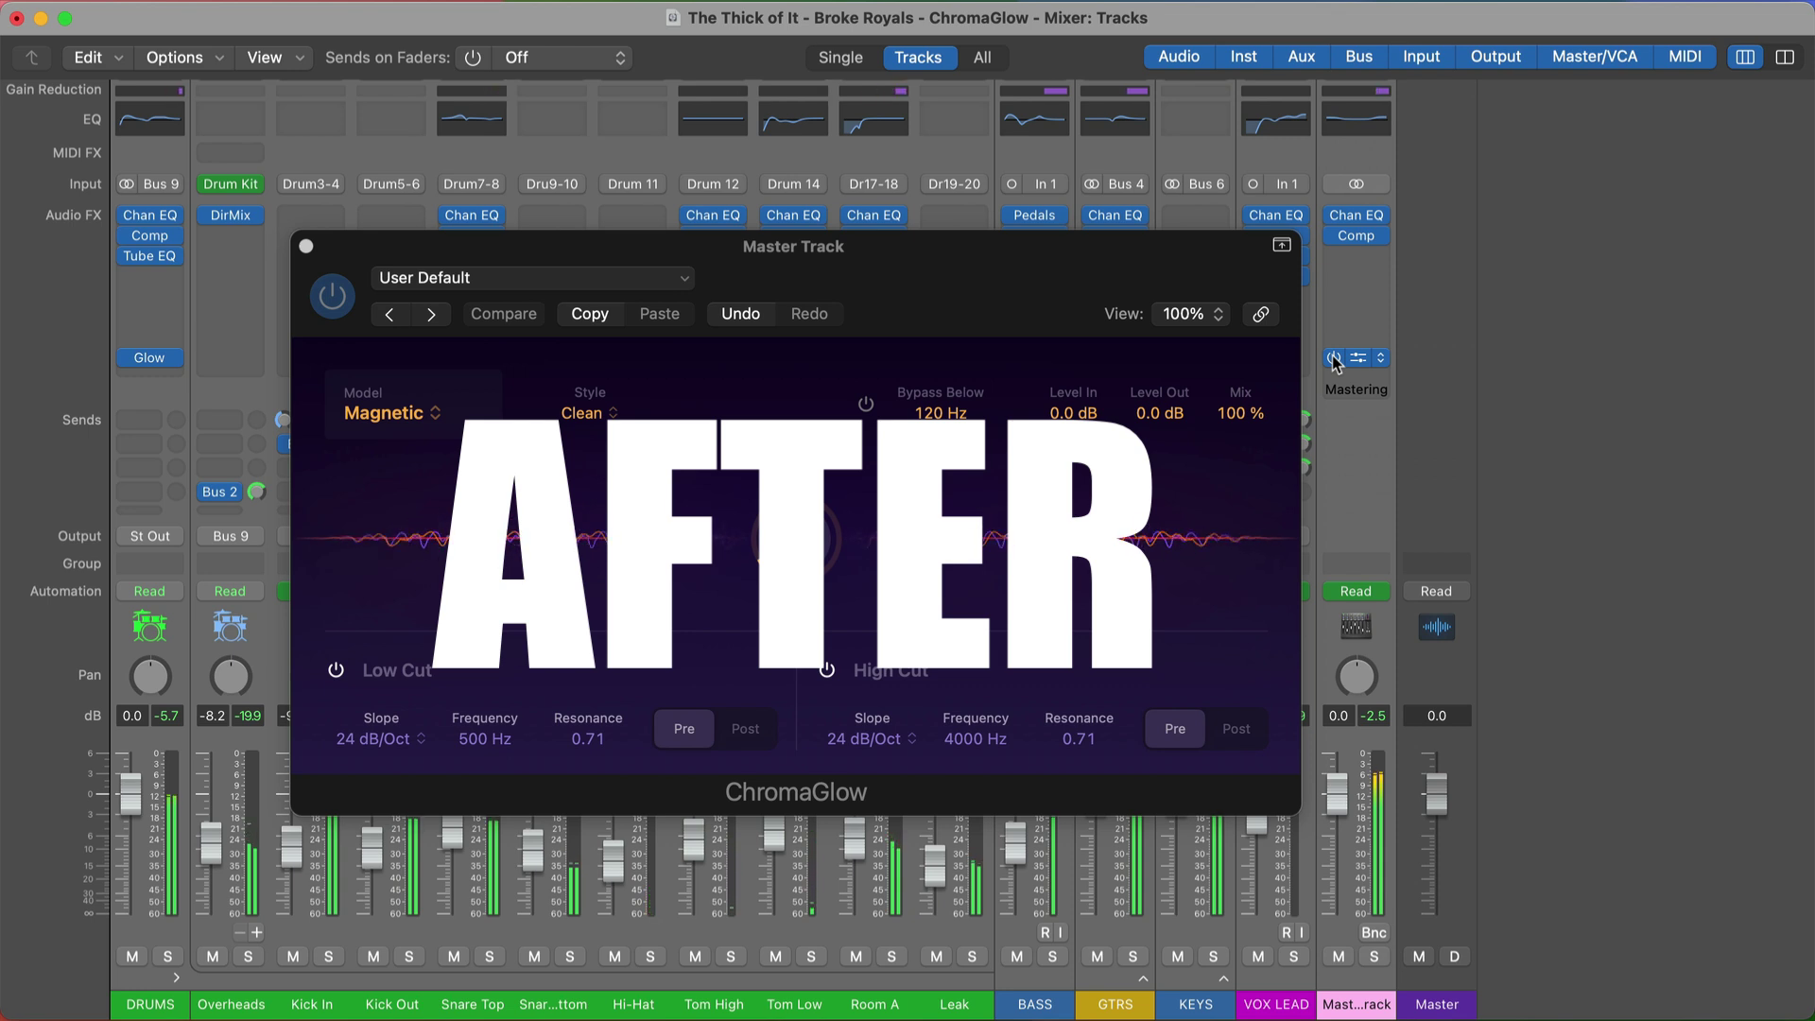
pyautogui.click(1334, 359)
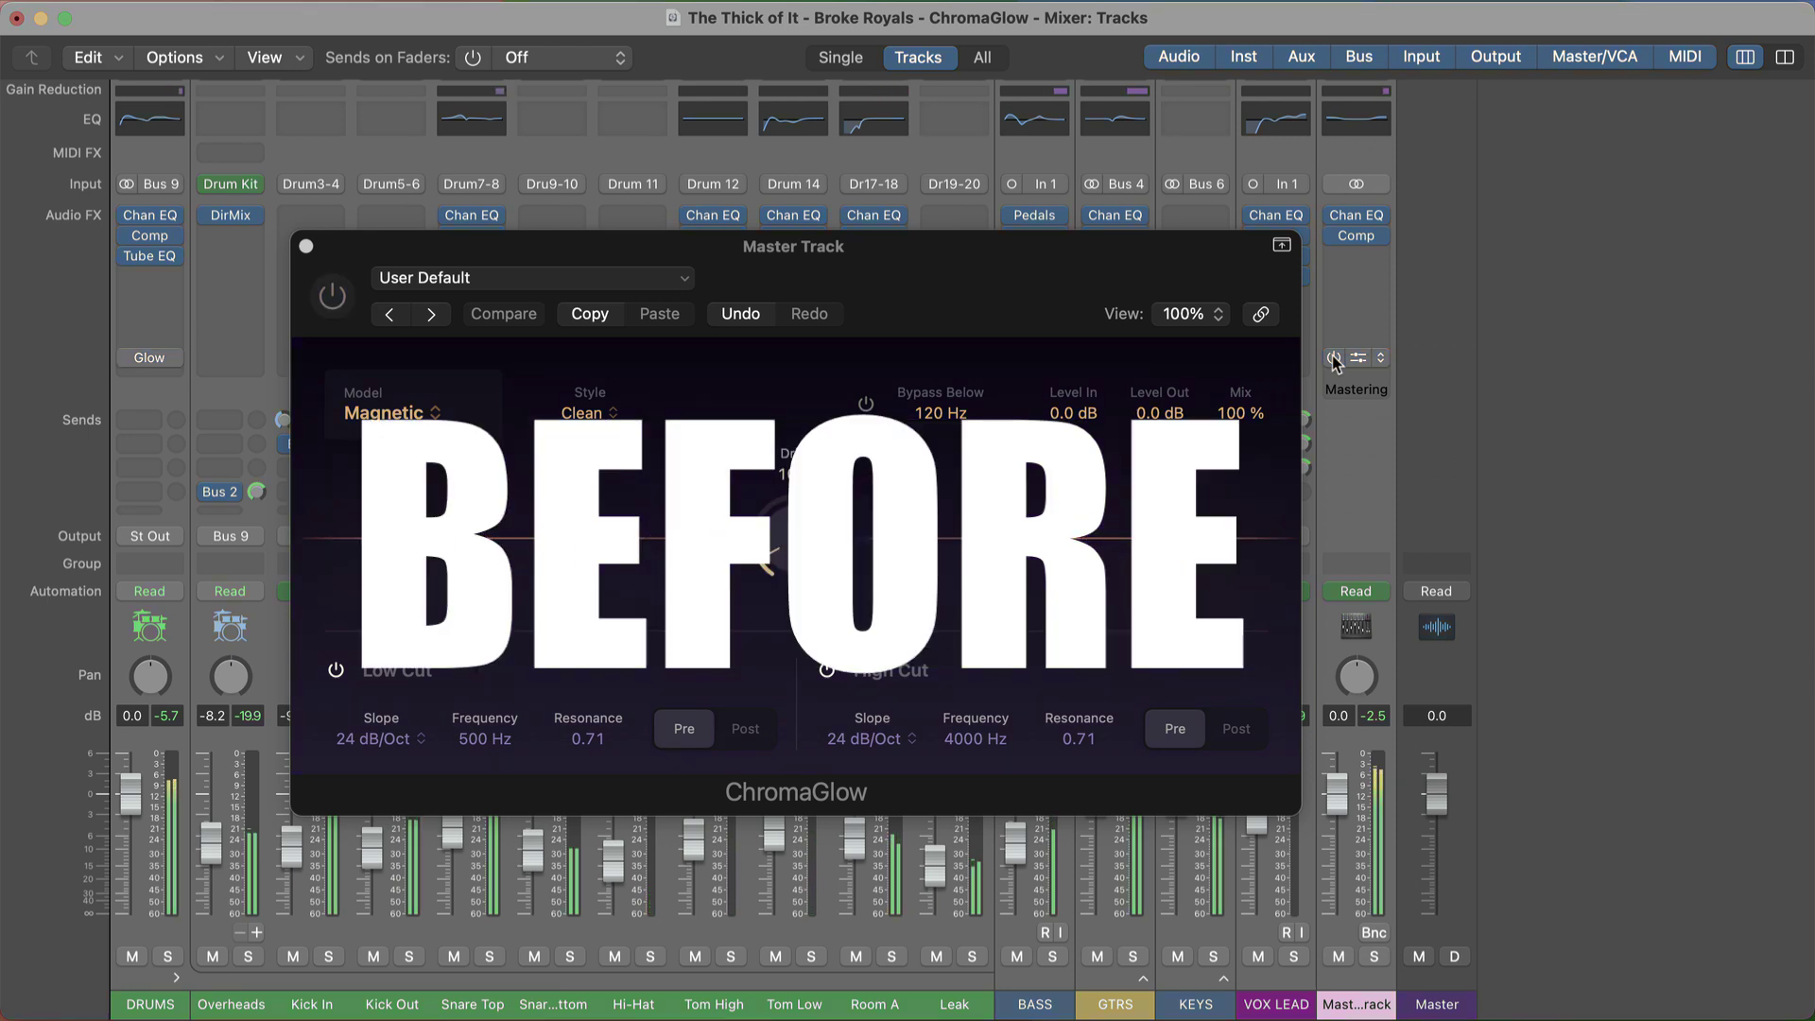
pyautogui.click(1335, 359)
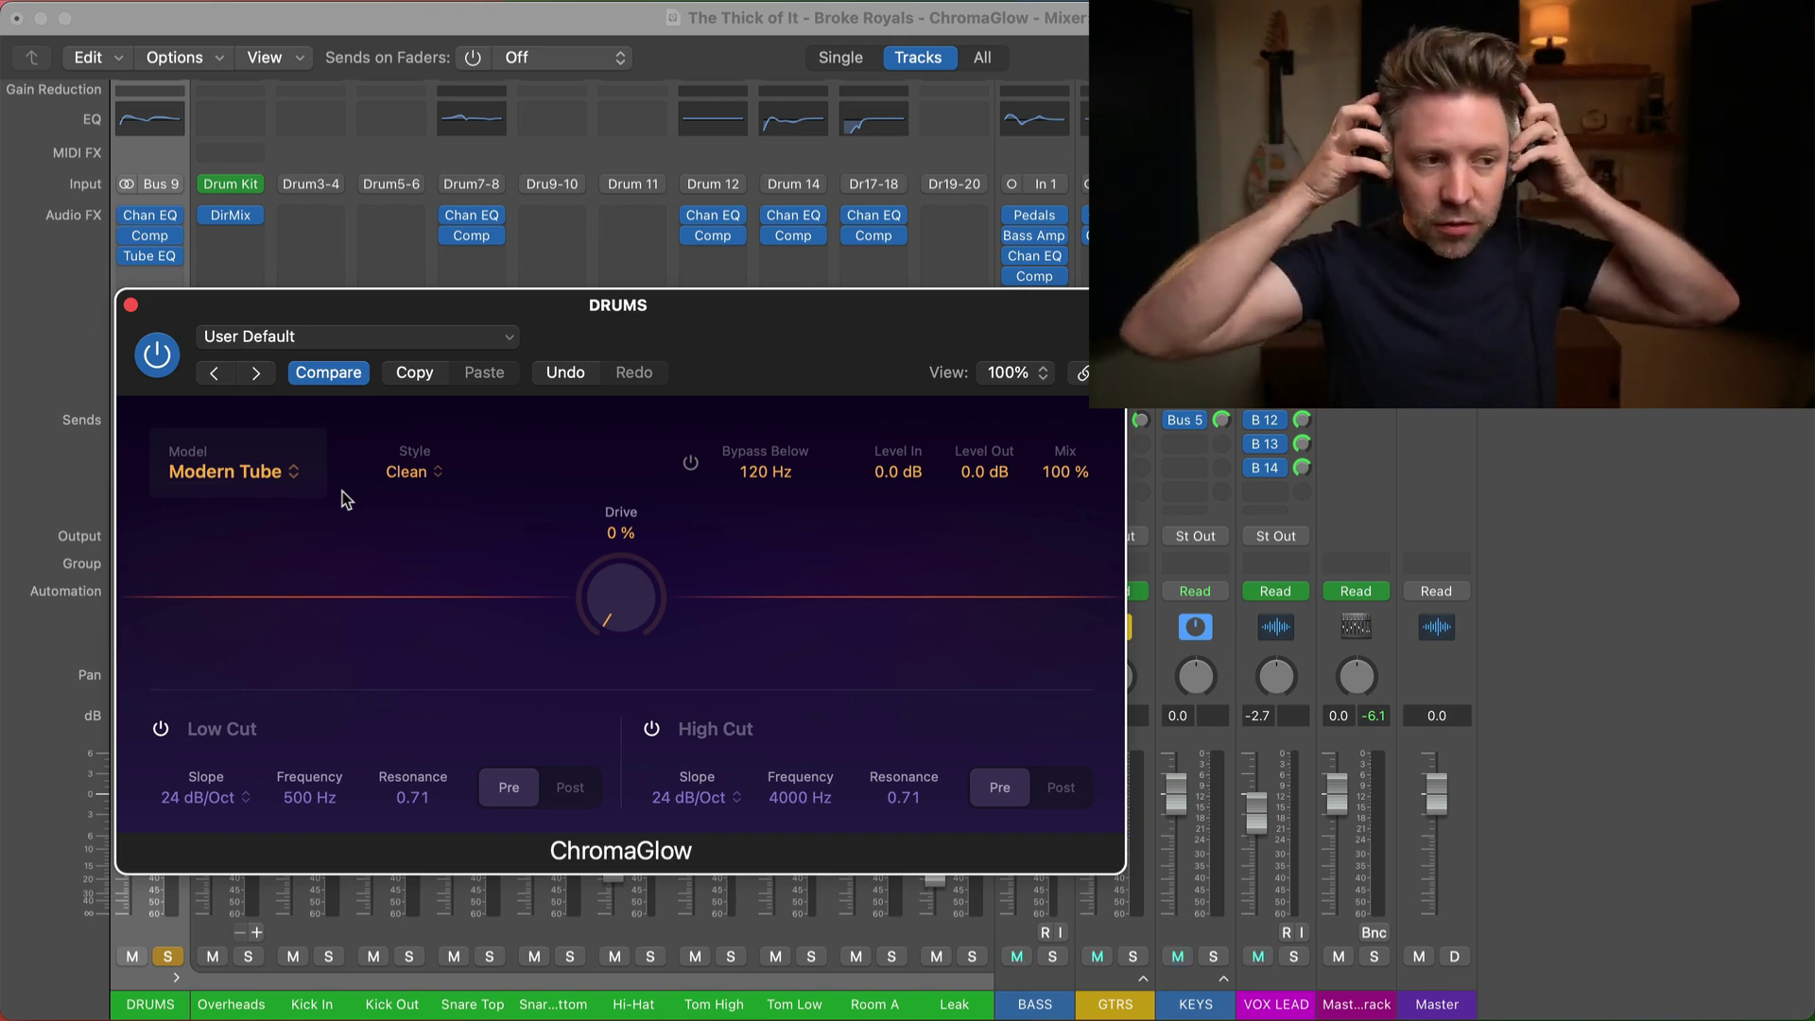
pyautogui.click(270, 472)
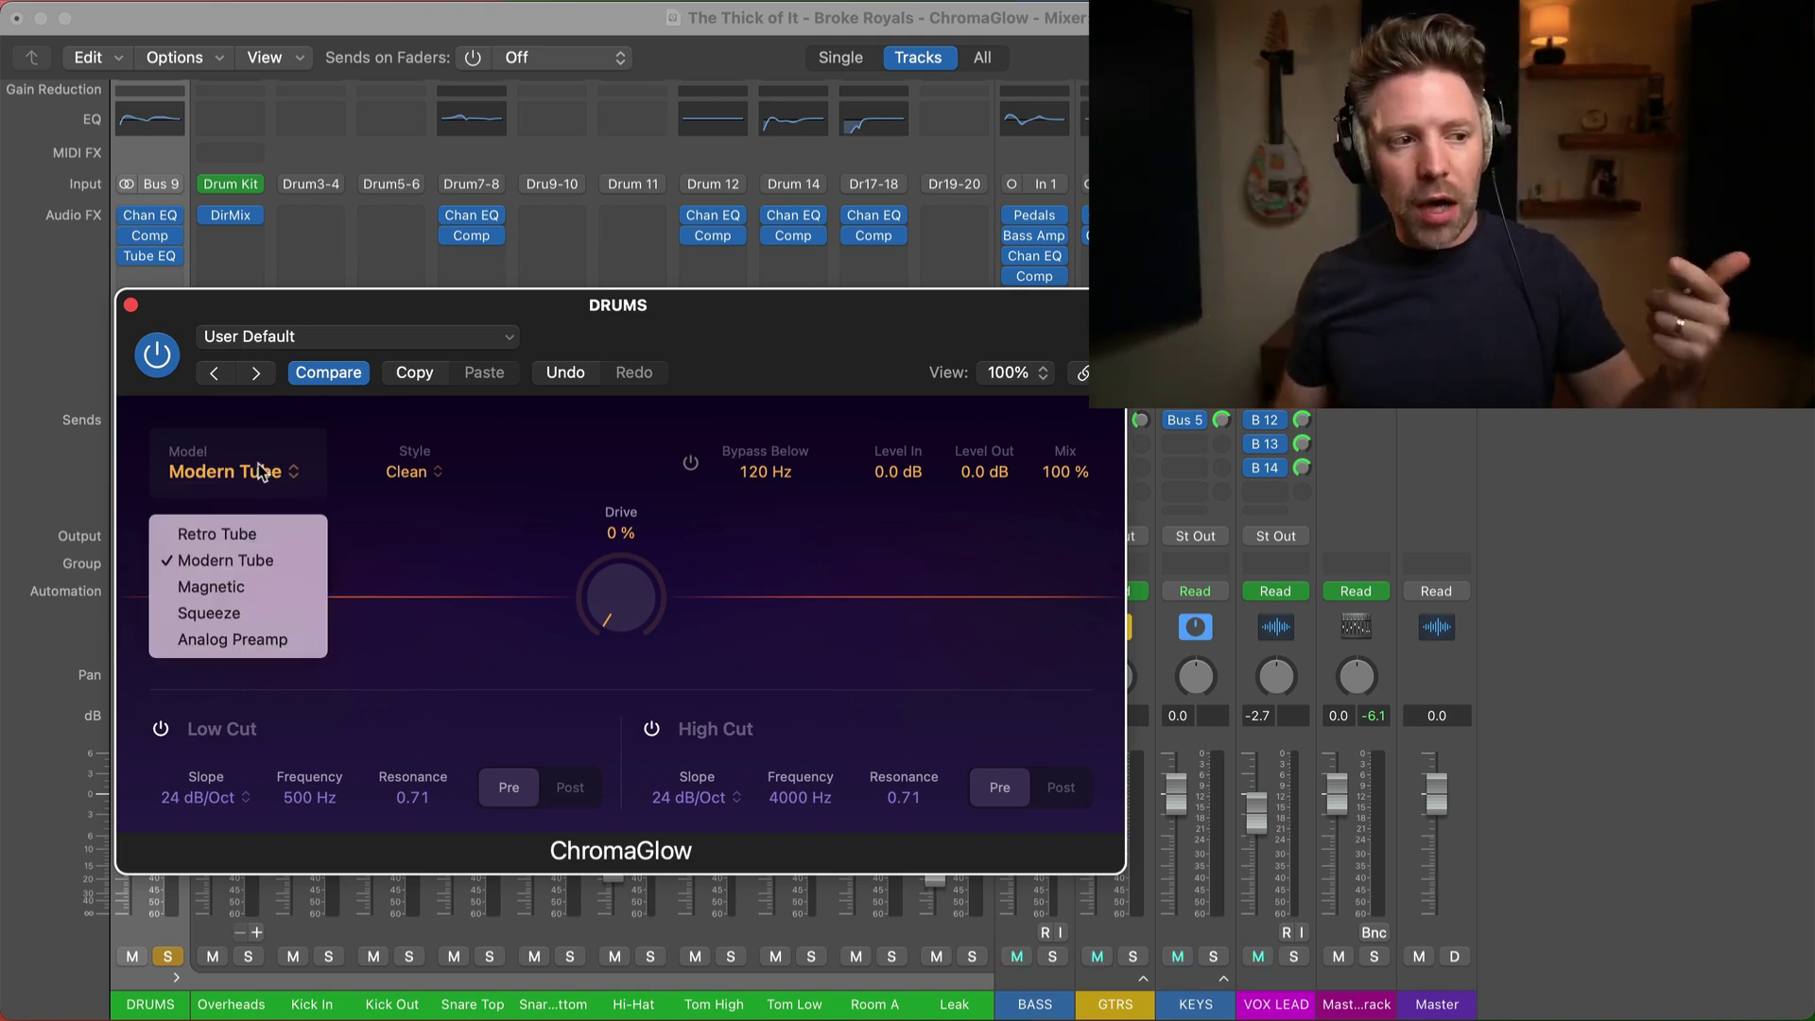
pyautogui.click(397, 447)
pyautogui.click(413, 470)
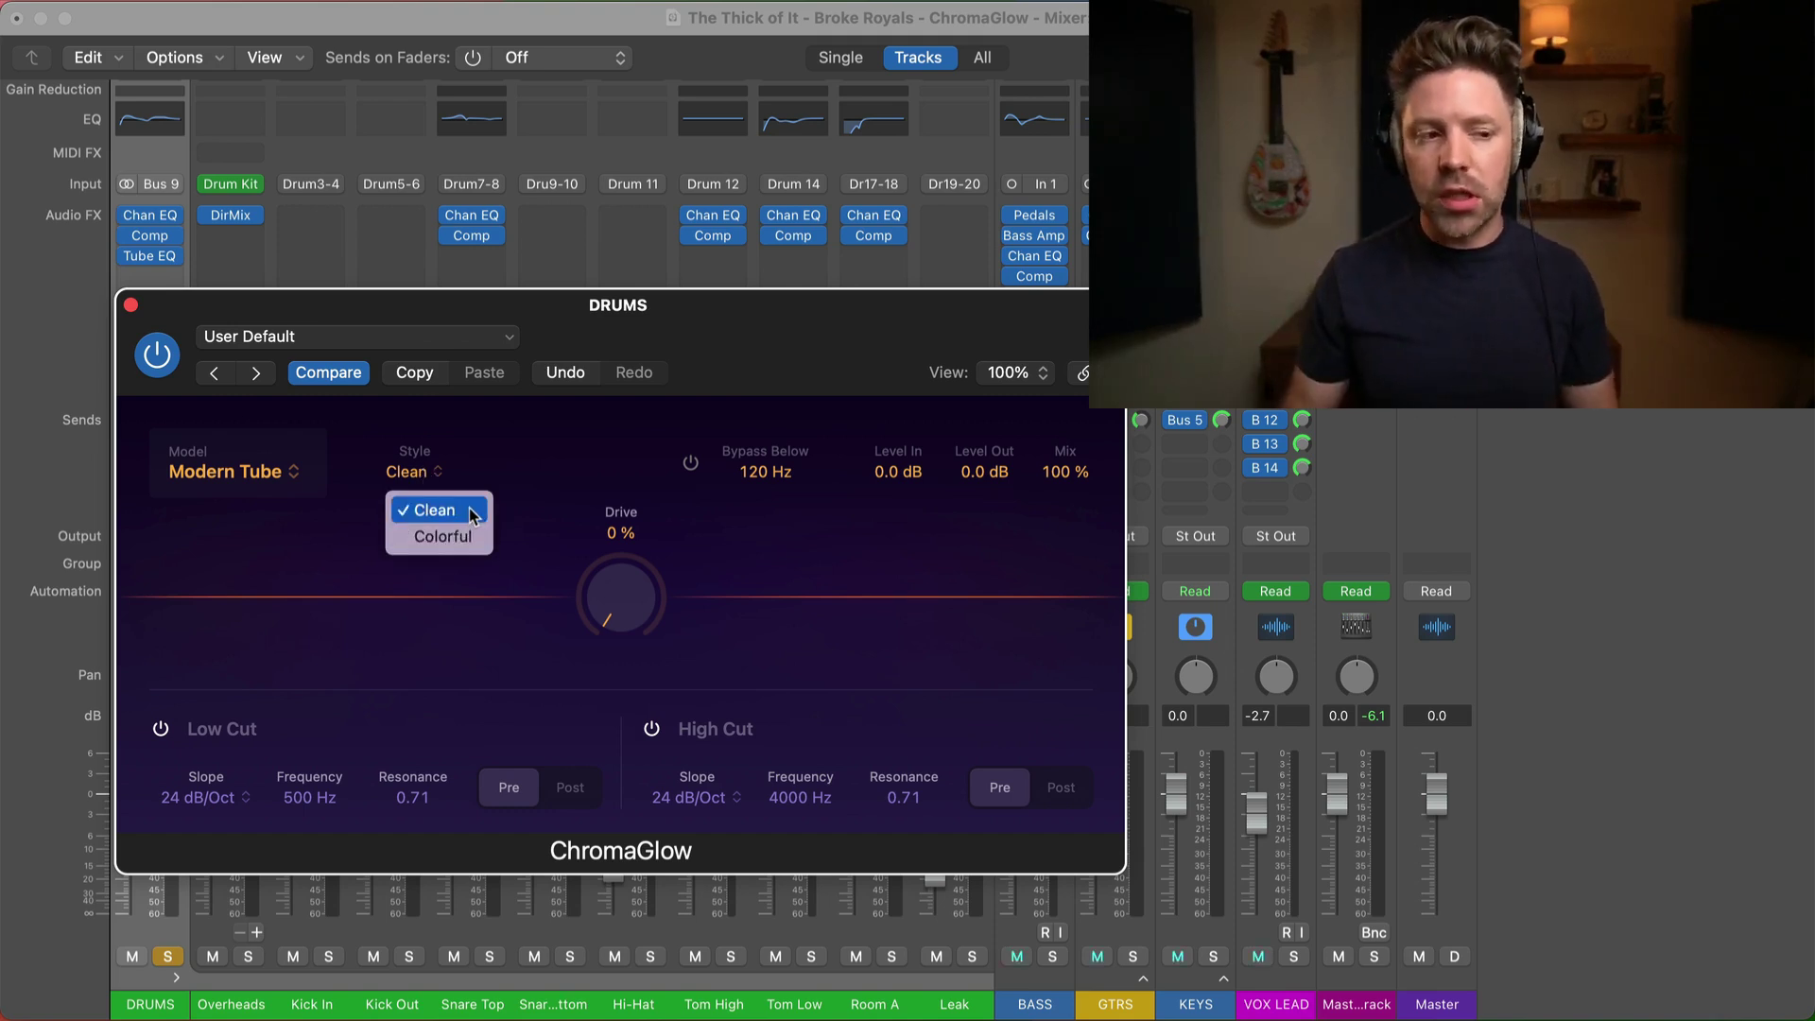
pyautogui.click(471, 515)
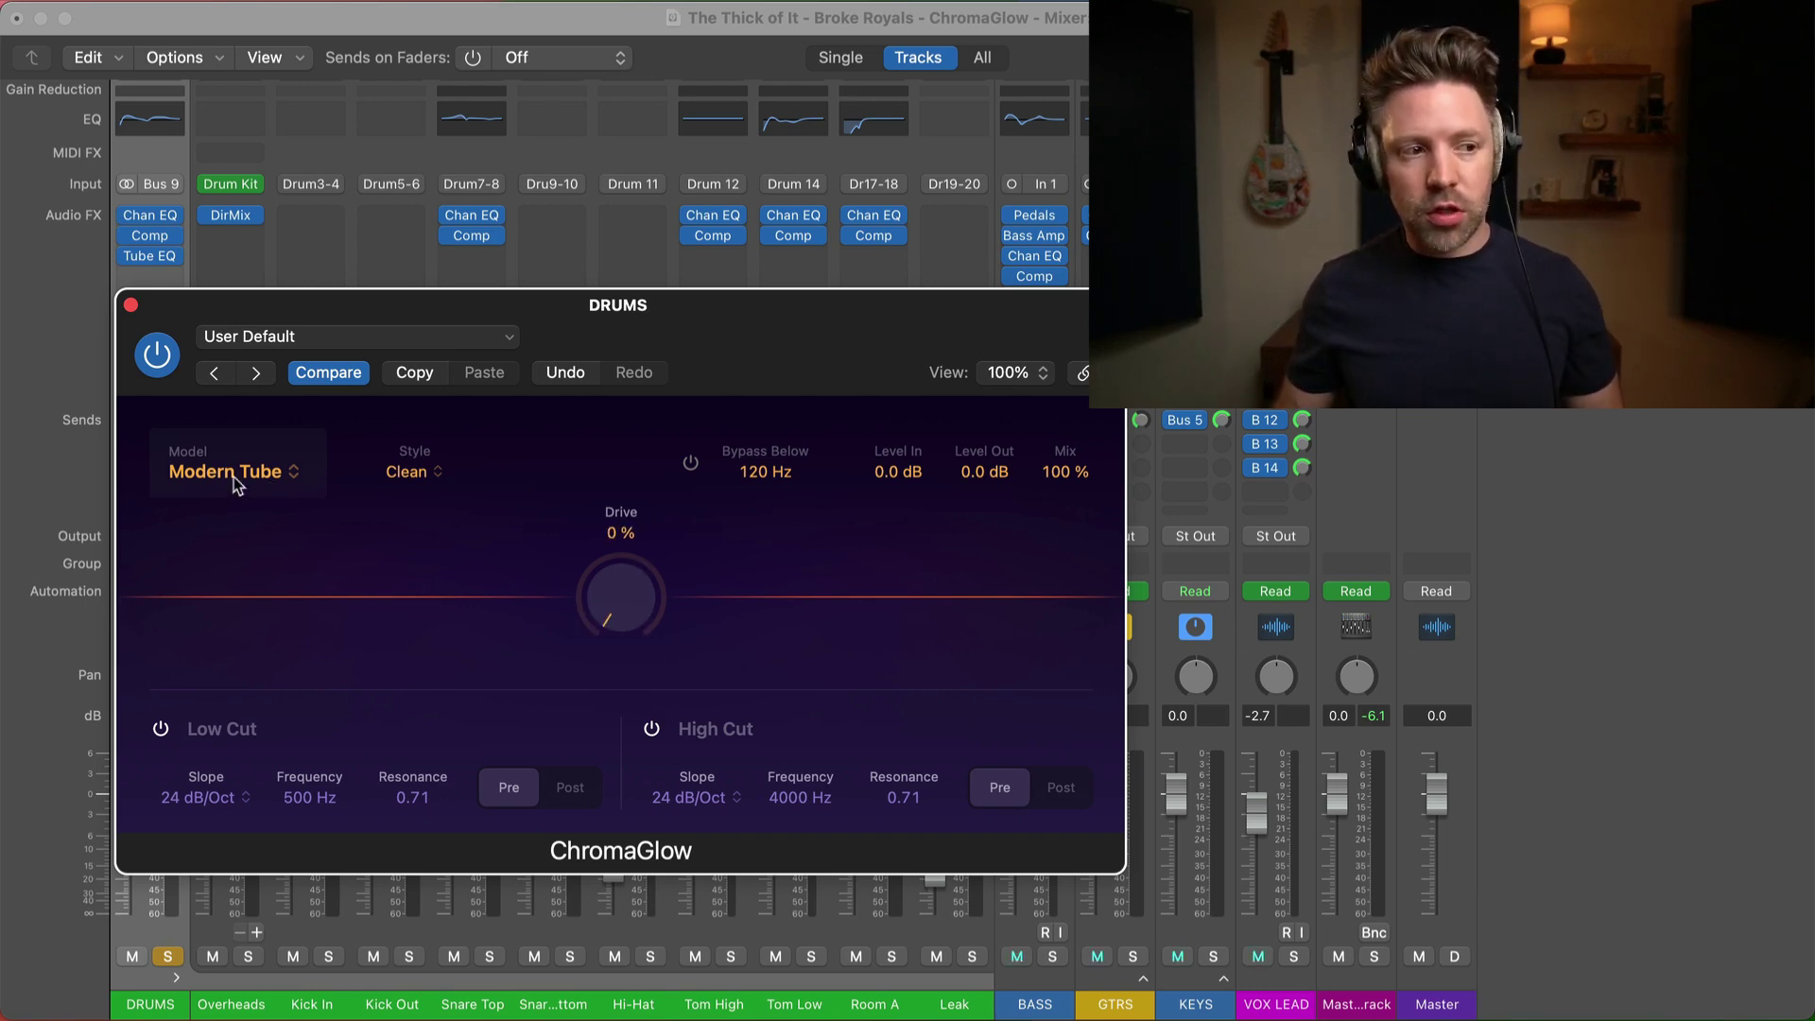
# During playback, switch the drum ChromaGlow style to Colorful and settle Drive near 39%.
pyautogui.press('space')
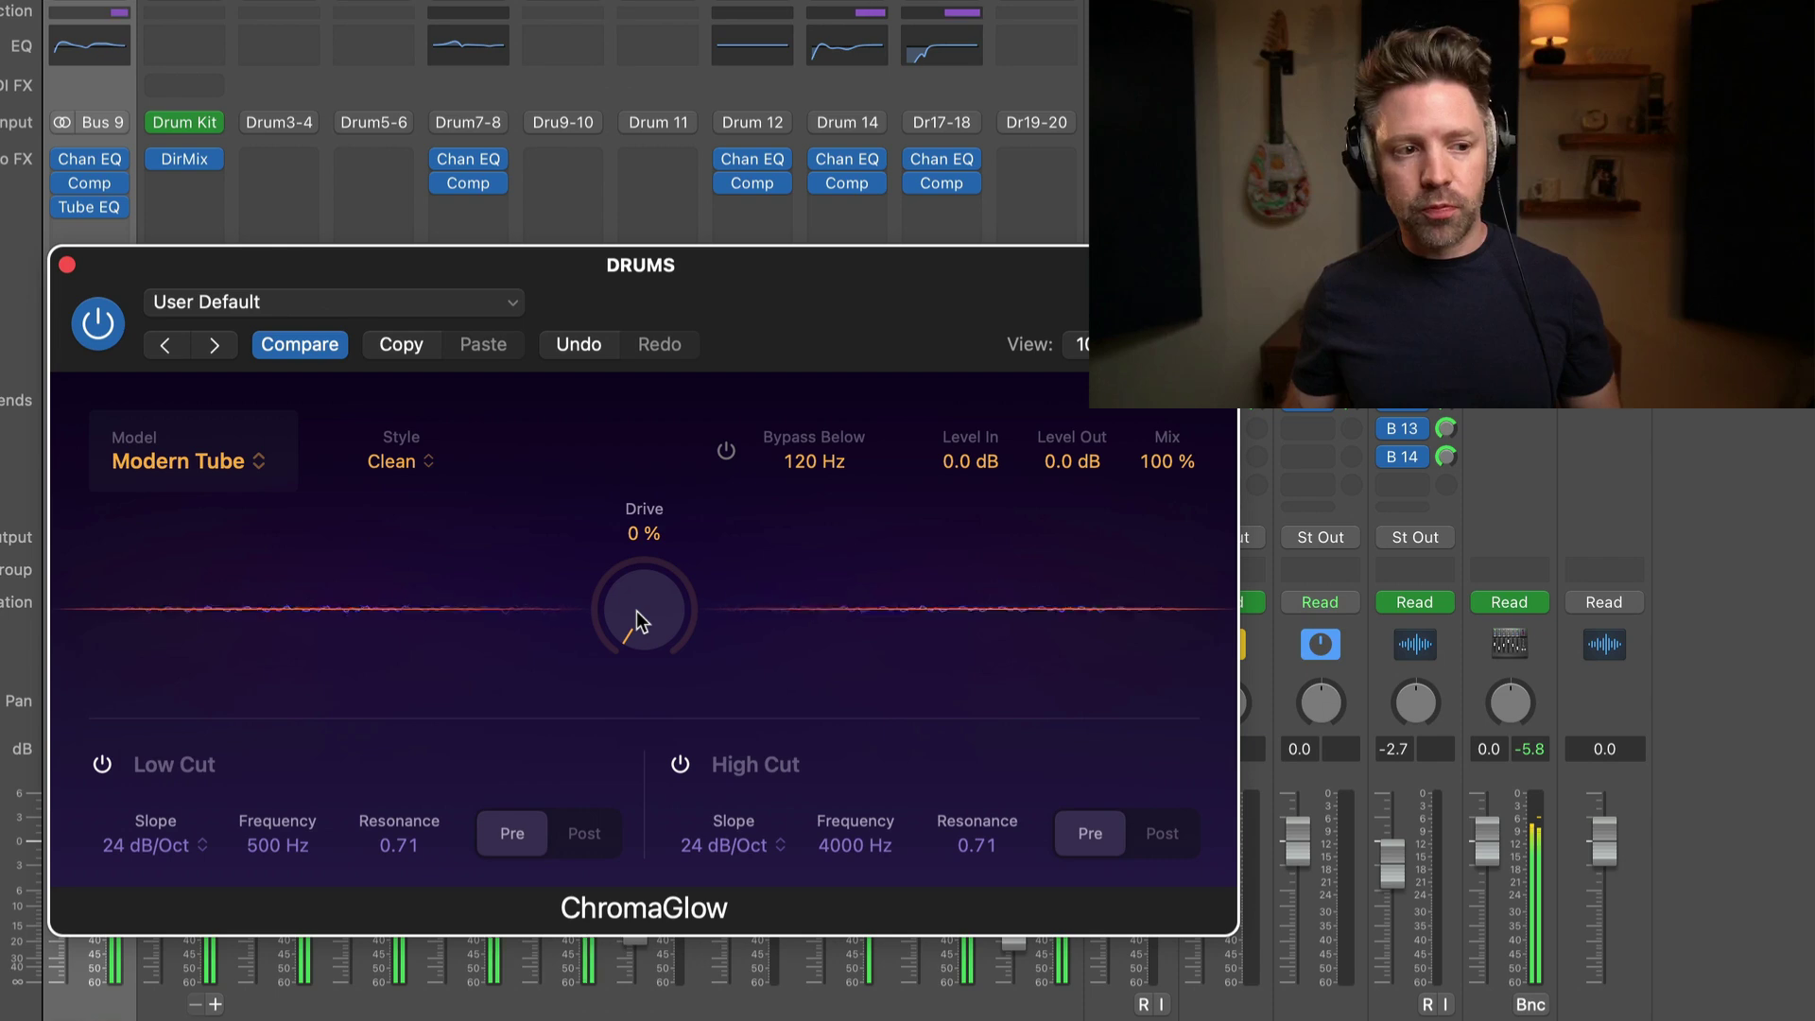
pyautogui.moveTo(614, 599); pyautogui.dragTo(694, 274)
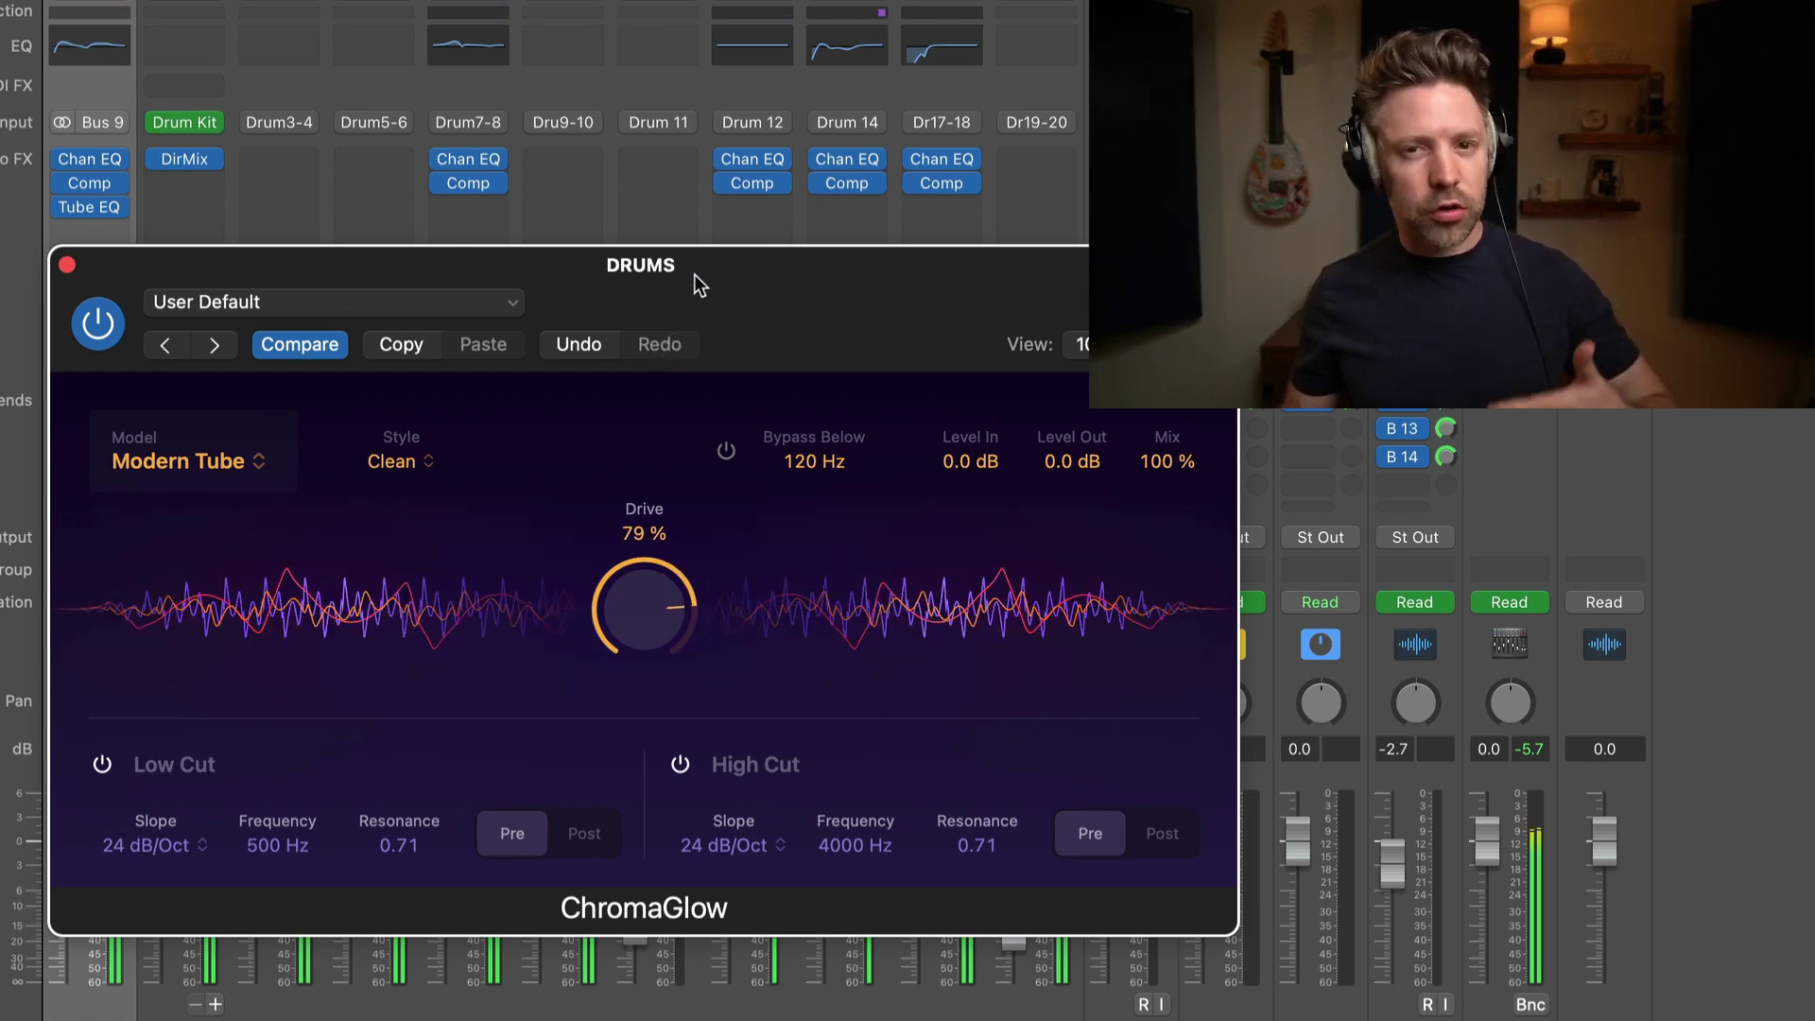
pyautogui.click(401, 463)
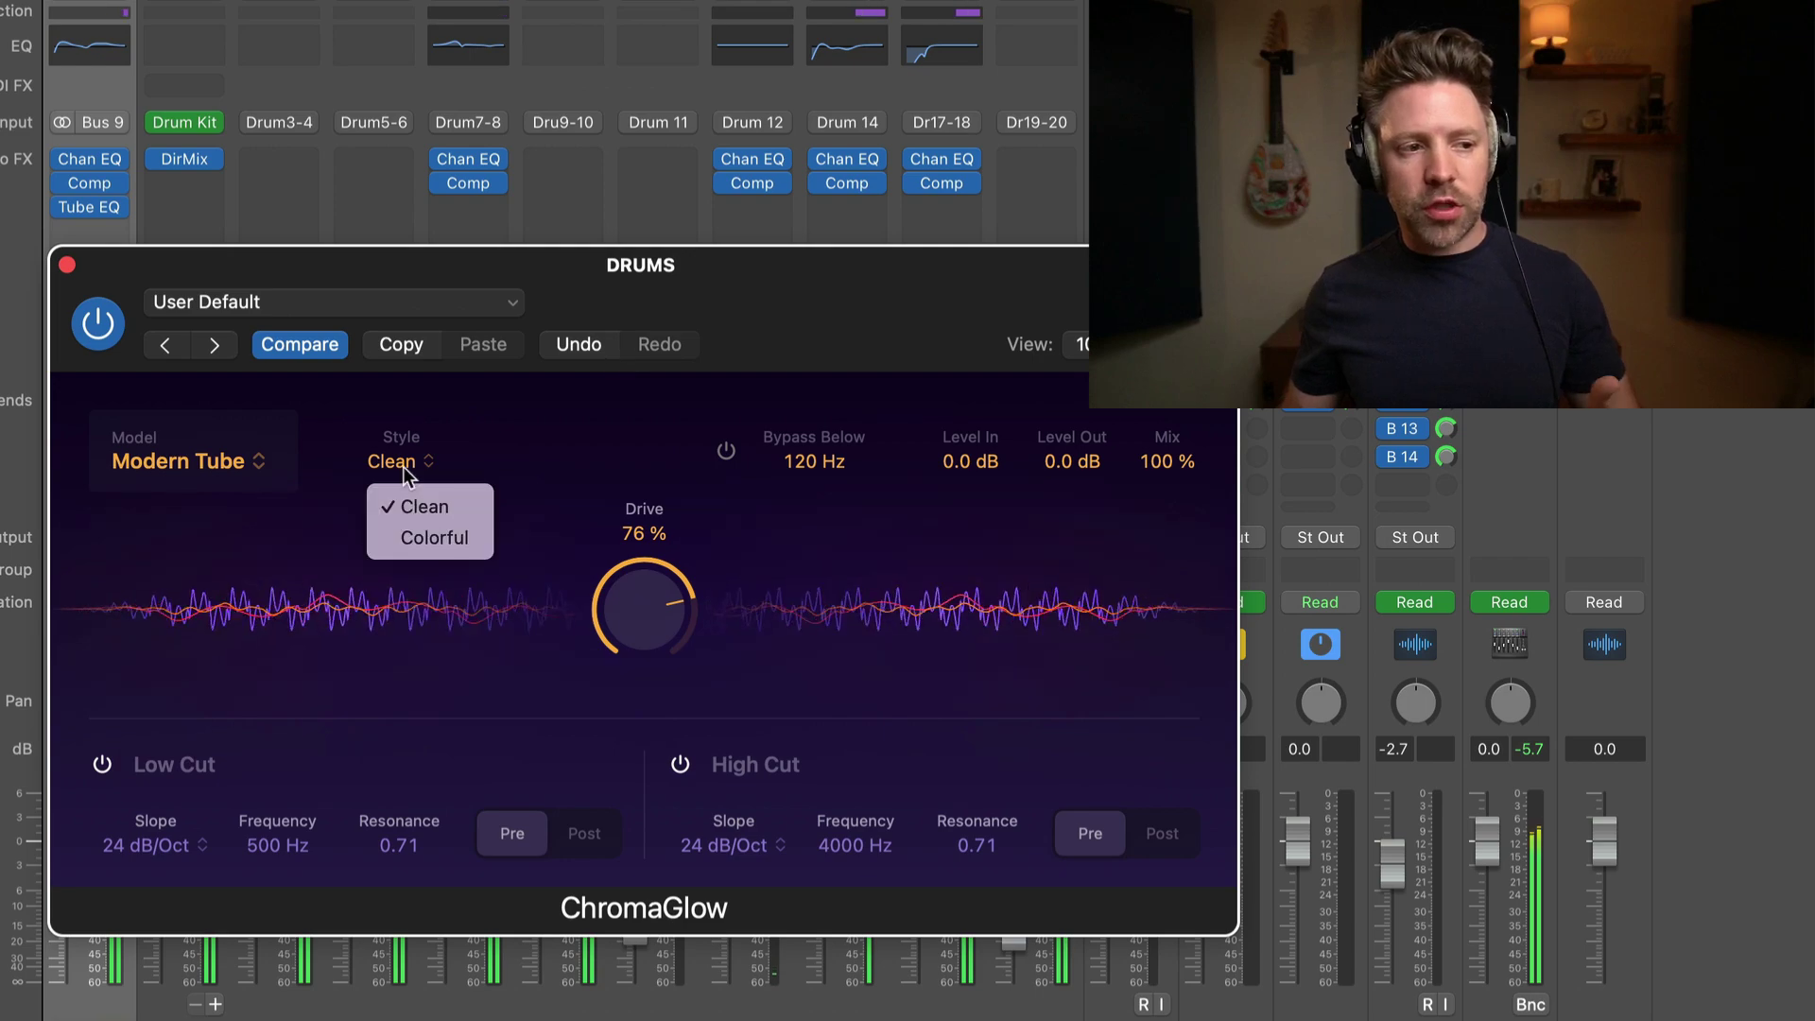
pyautogui.click(425, 537)
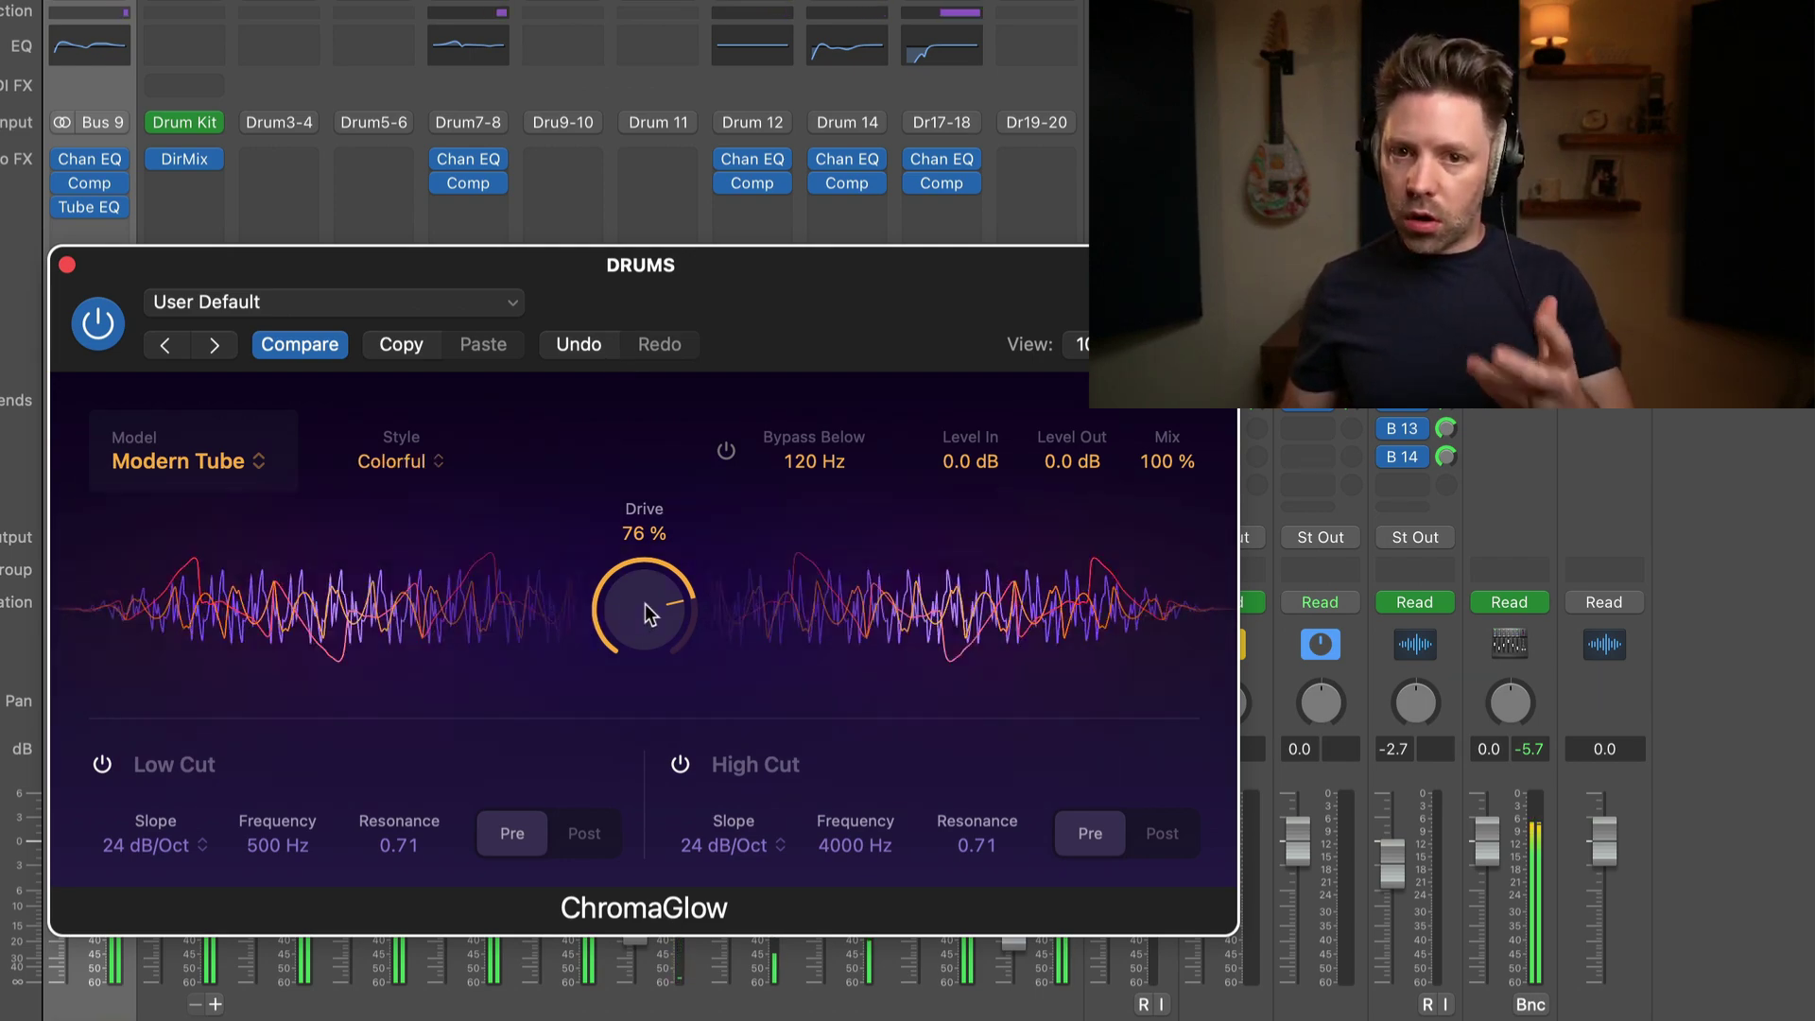
pyautogui.moveTo(649, 616)
pyautogui.mouseDown()
pyautogui.moveTo(649, 681)
pyautogui.moveTo(643, 629)
pyautogui.mouseUp()
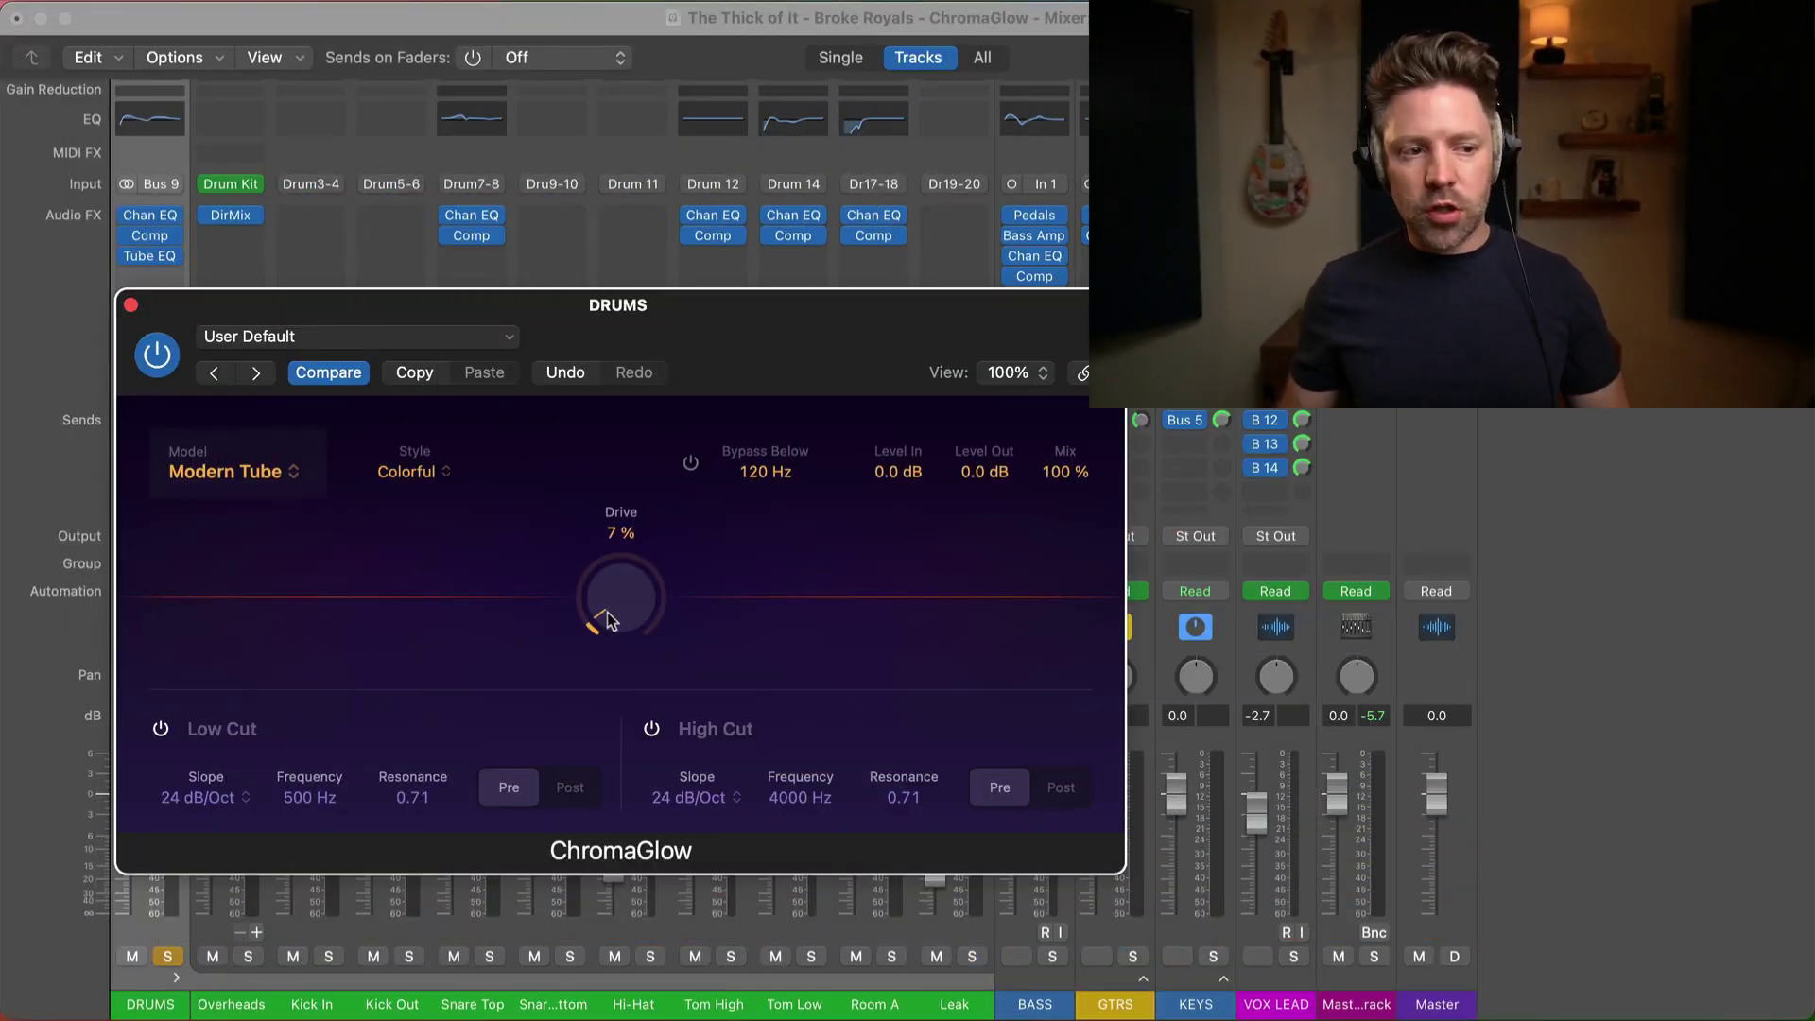
pyautogui.moveTo(586, 592); pyautogui.dragTo(595, 454)
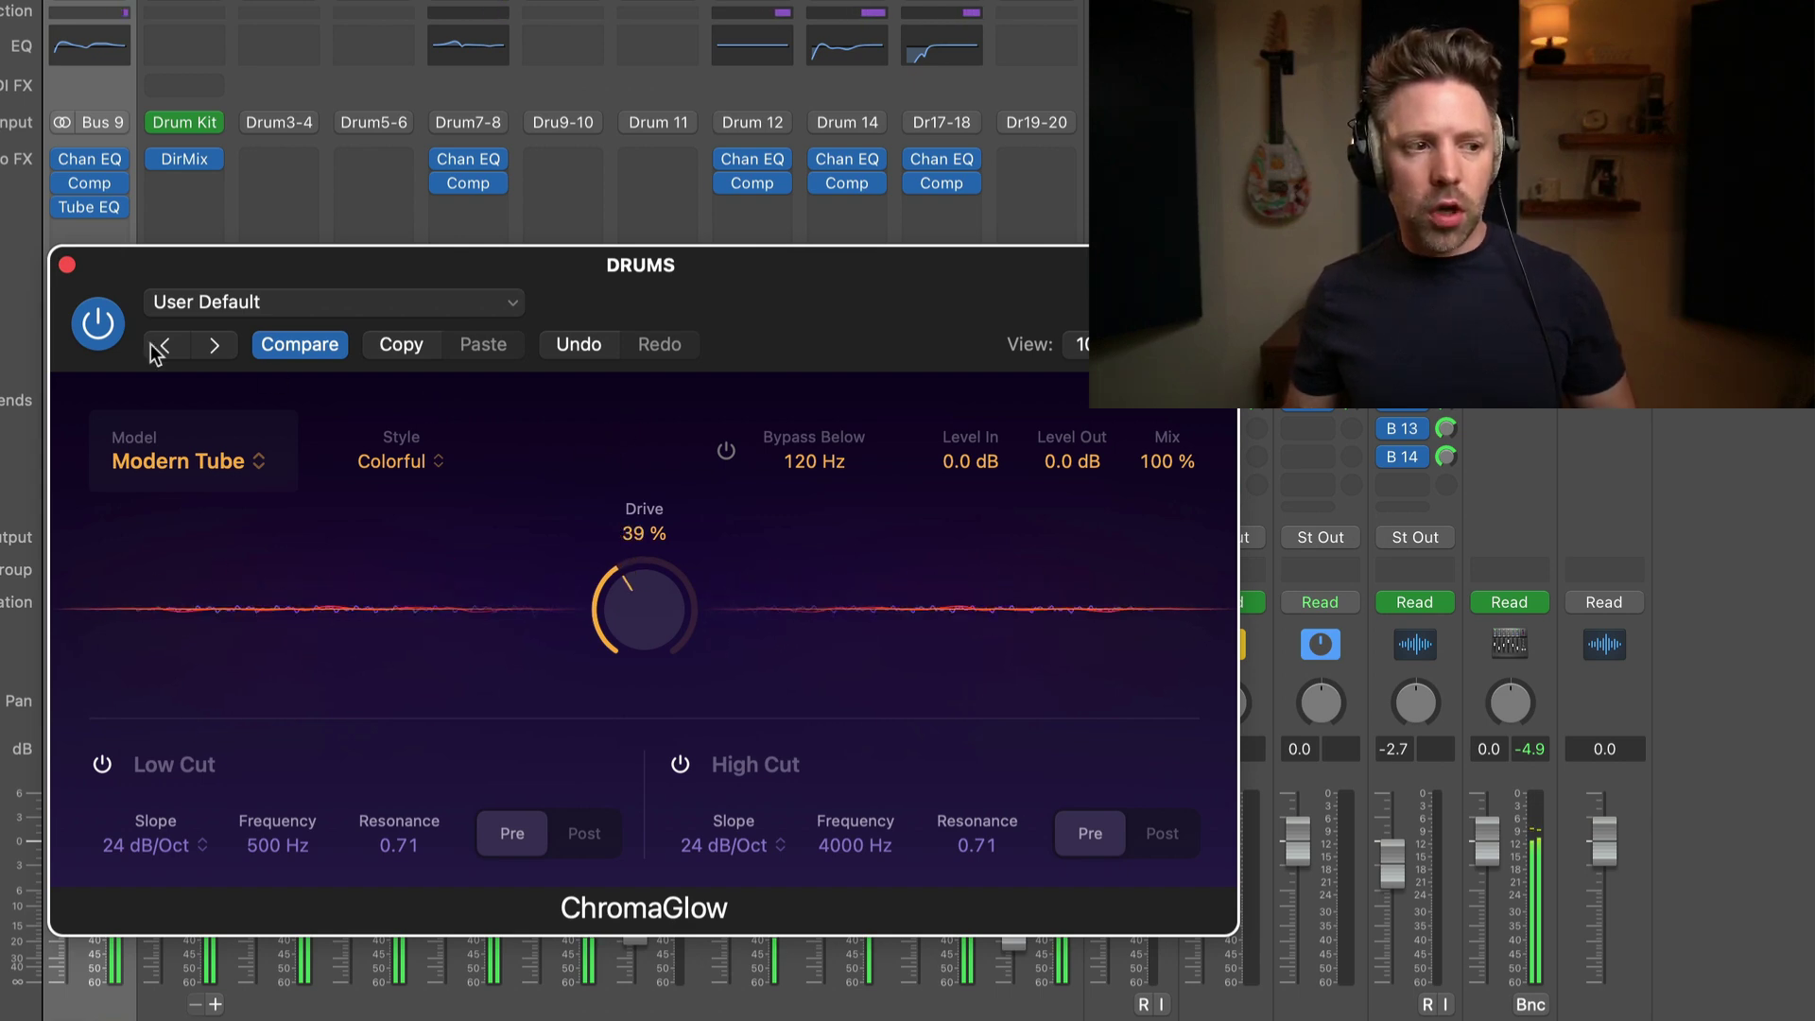
# Compare the drum ChromaGlow bypassed versus engaged, finishing with it switched on.
pyautogui.click(106, 336)
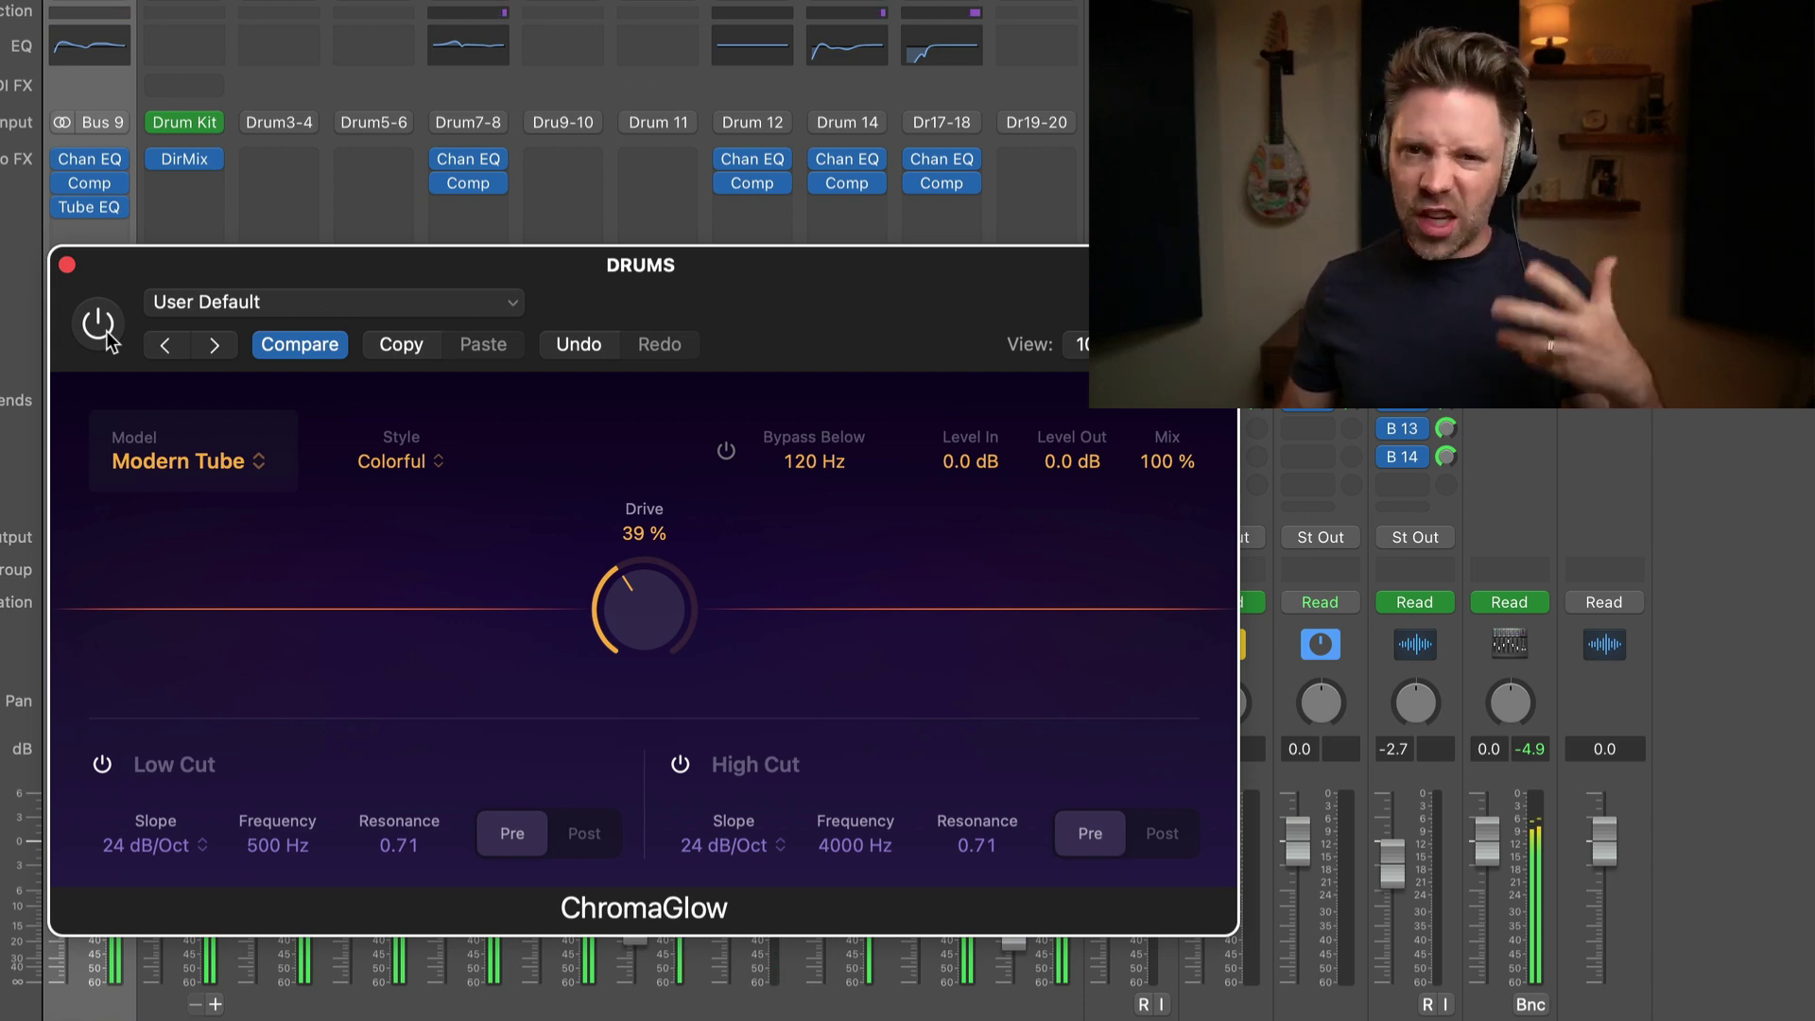
pyautogui.click(106, 337)
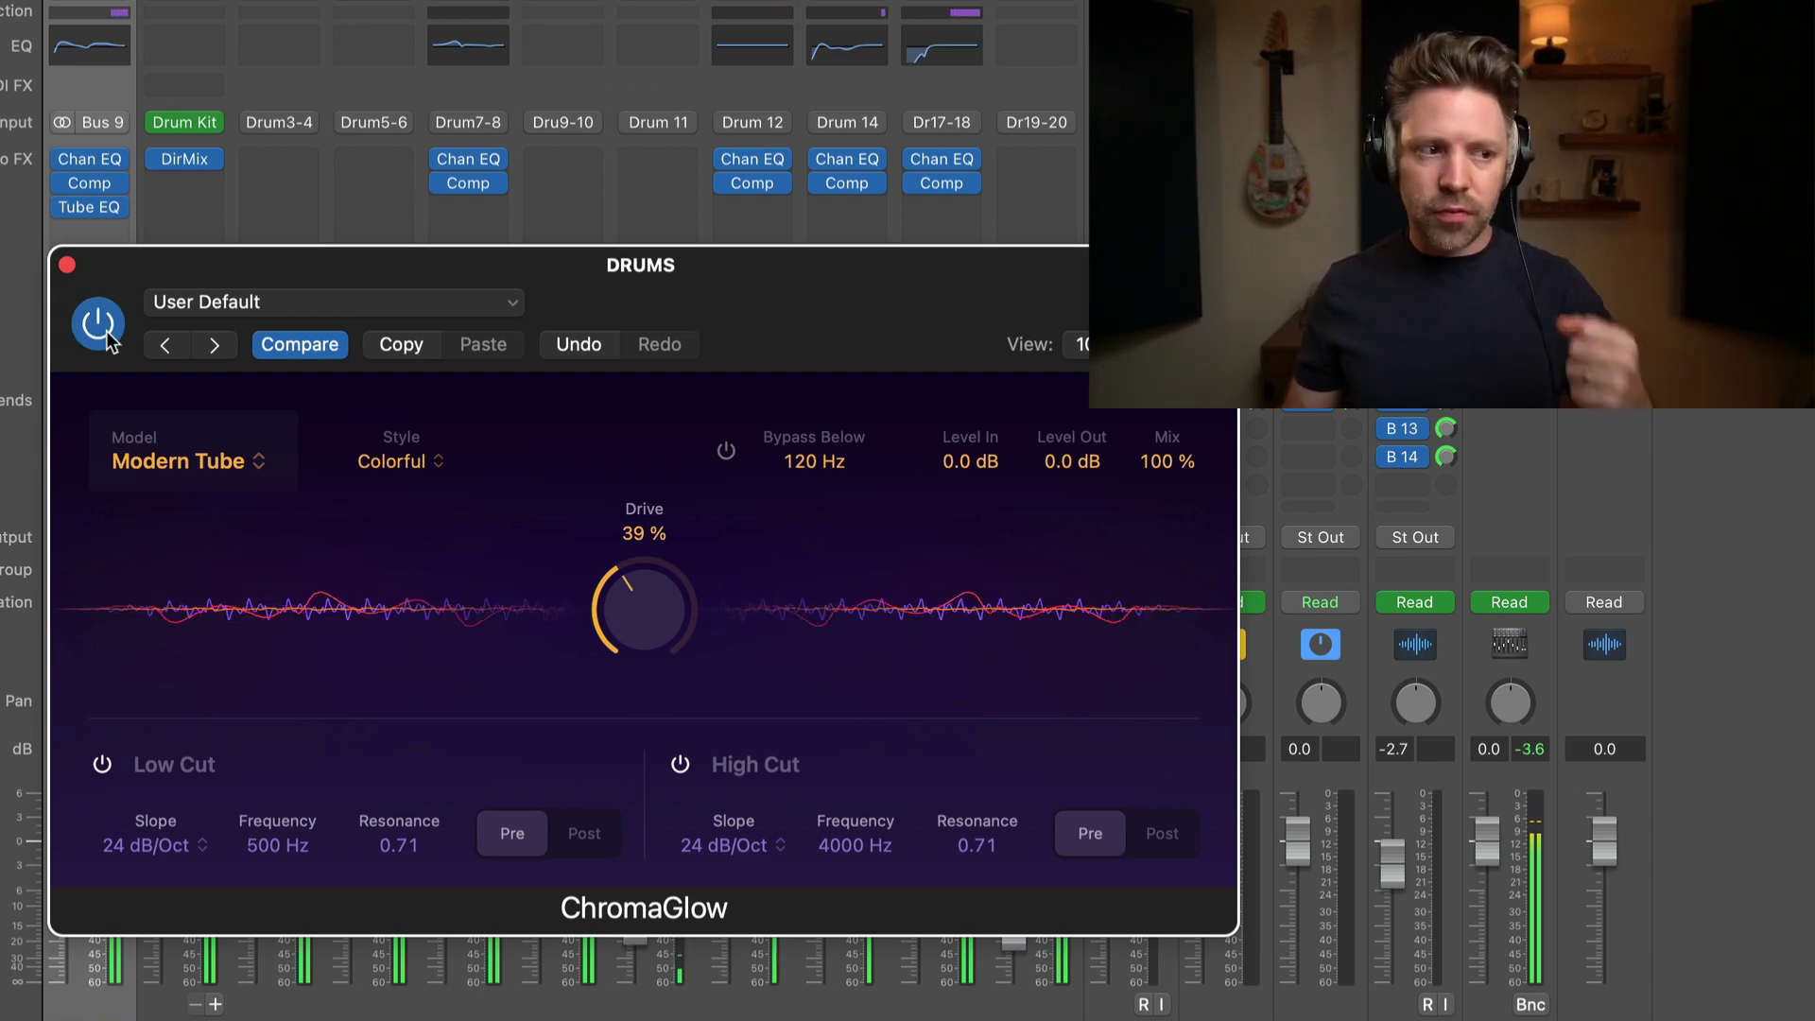
pyautogui.click(106, 336)
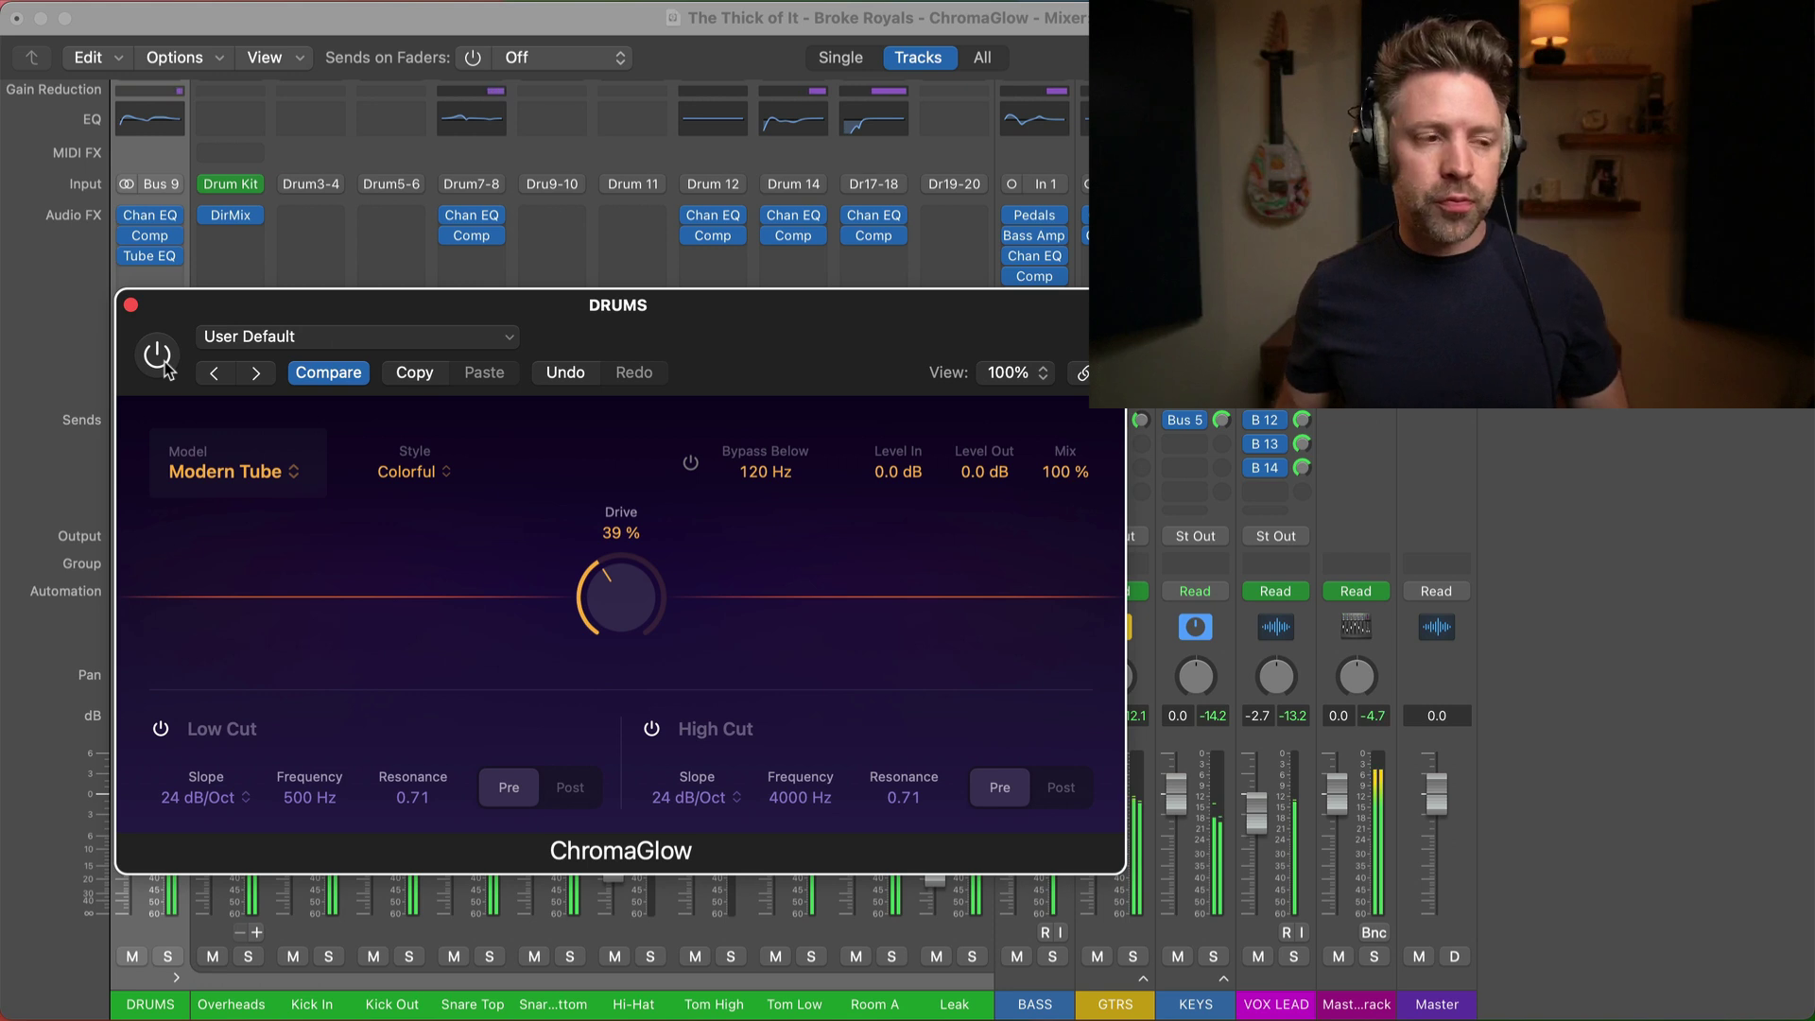
pyautogui.click(164, 361)
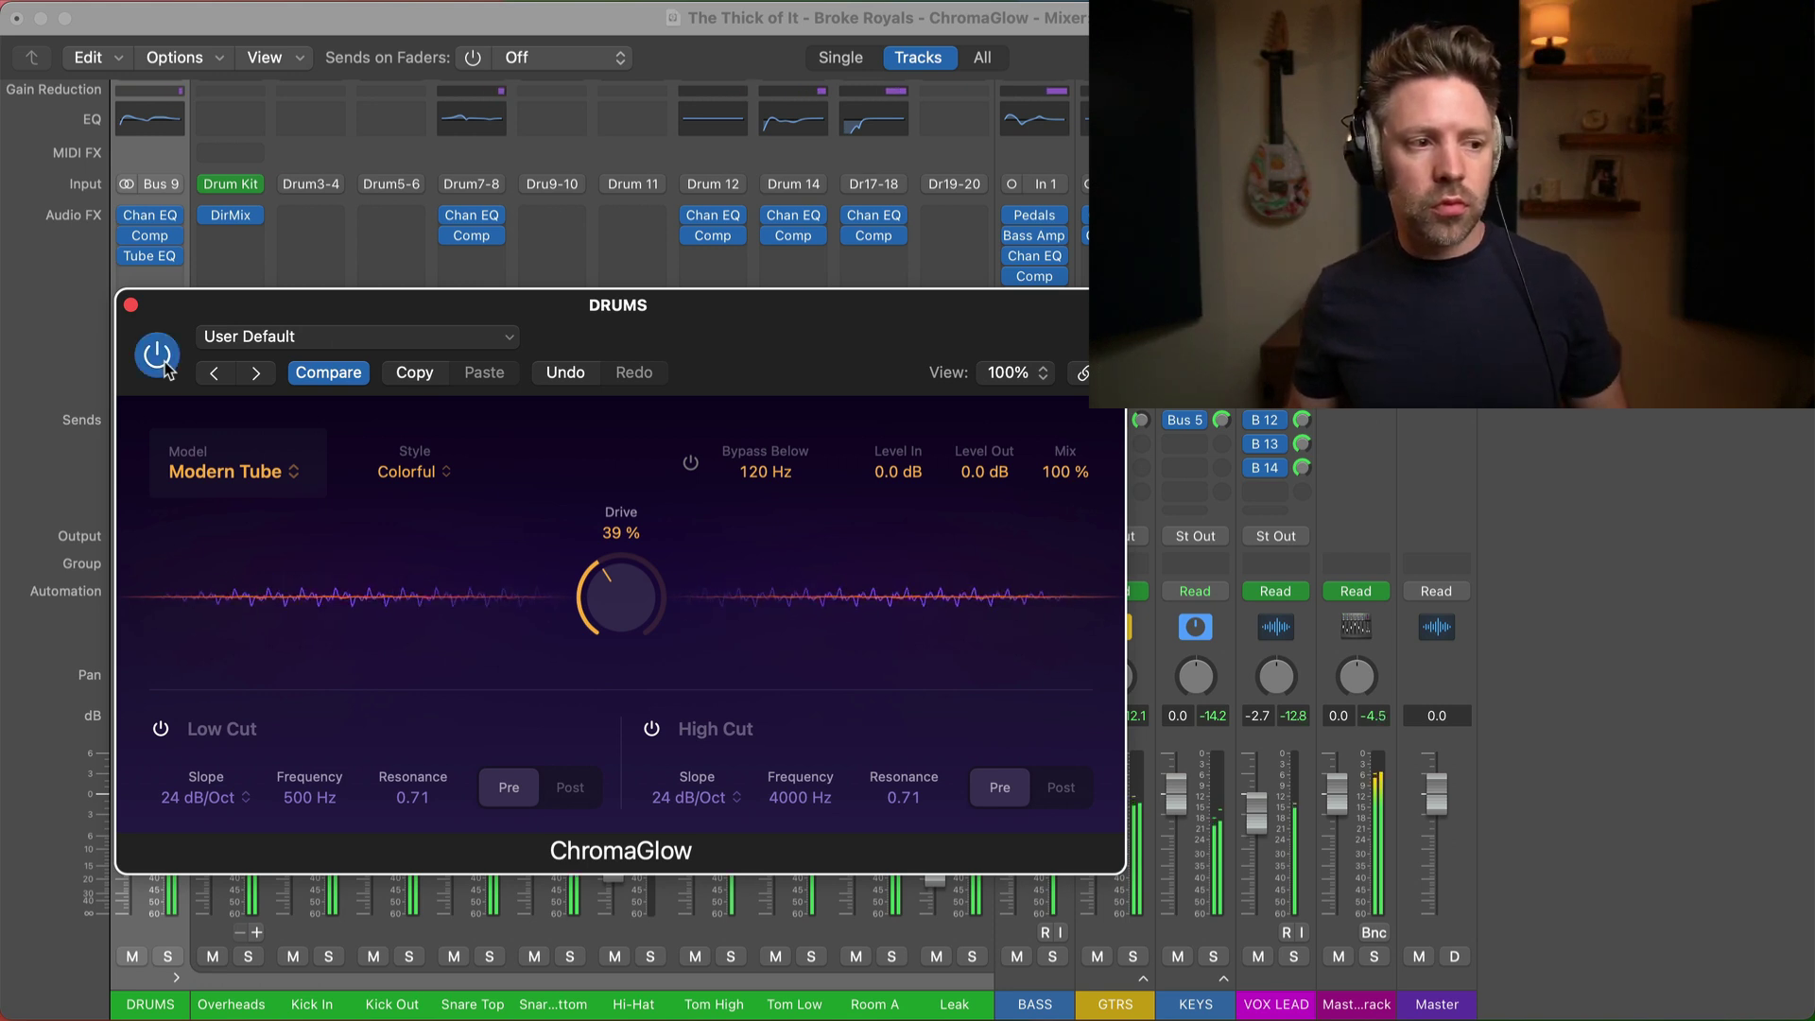
pyautogui.click(157, 355)
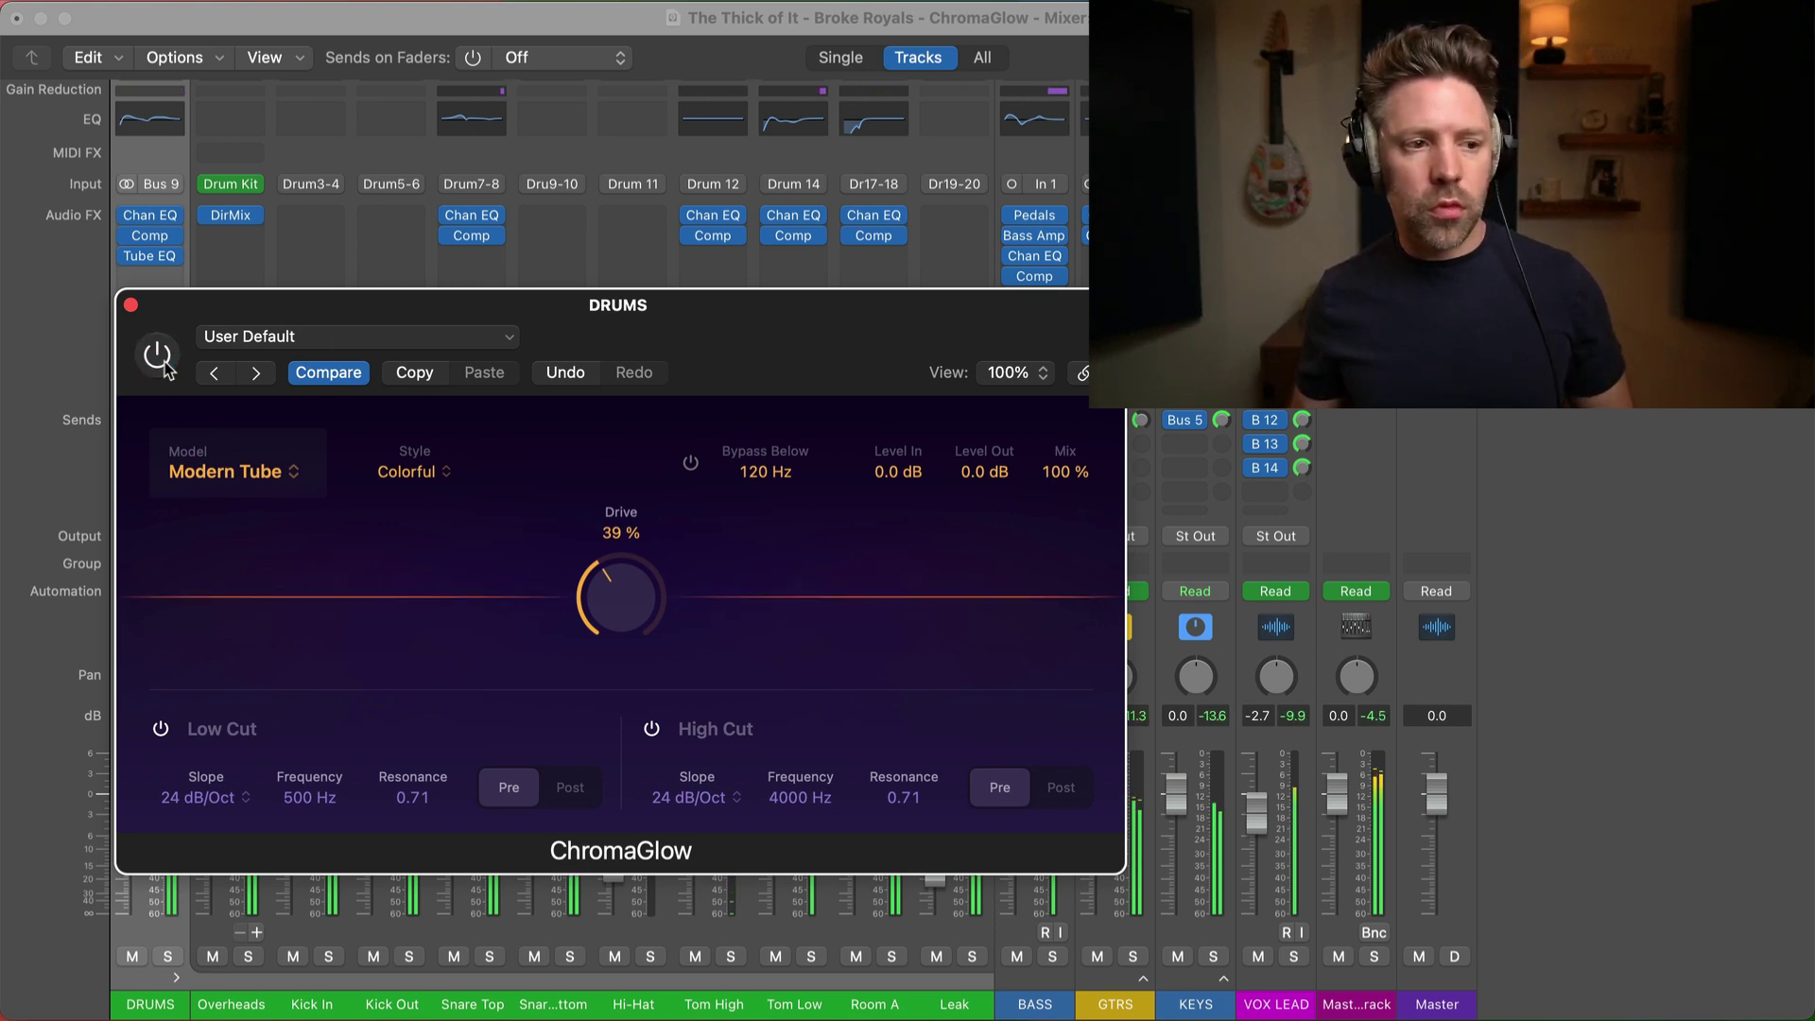
pyautogui.click(164, 362)
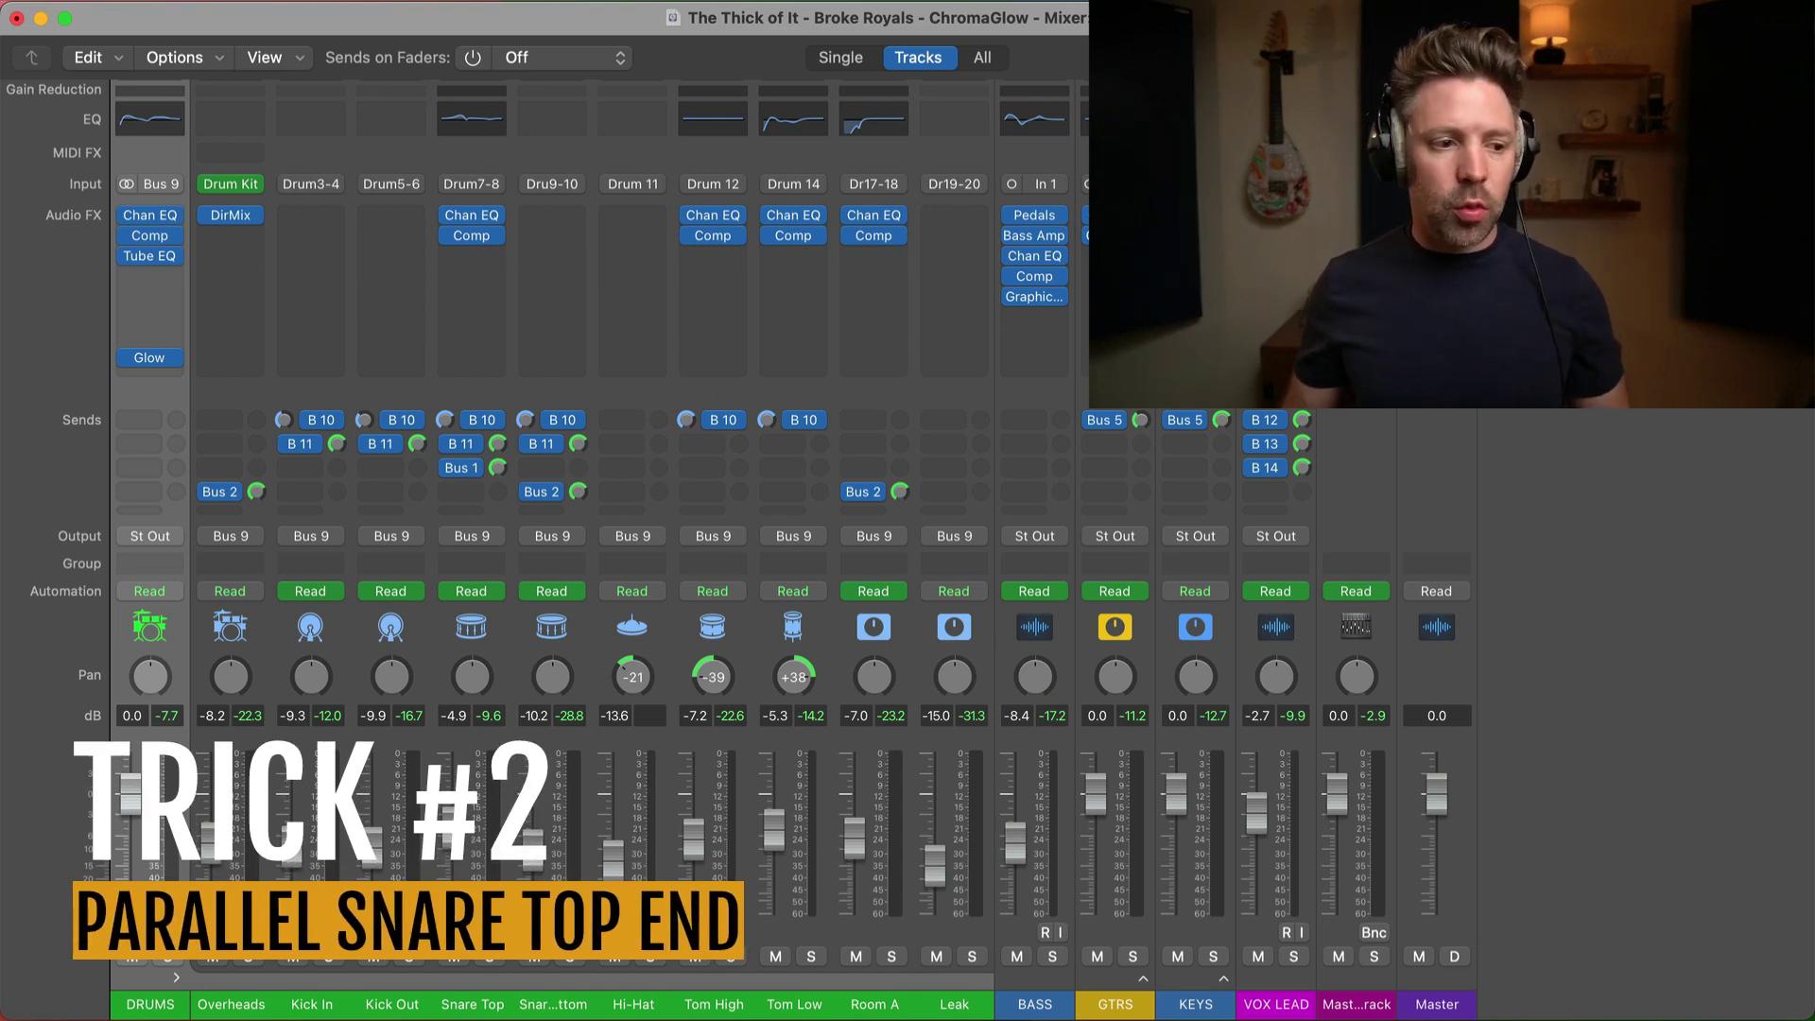
# Load ChromaGlow onto the Snare Top channel and move its window aside.
pyautogui.moveTo(150, 358); pyautogui.dragTo(471, 358)
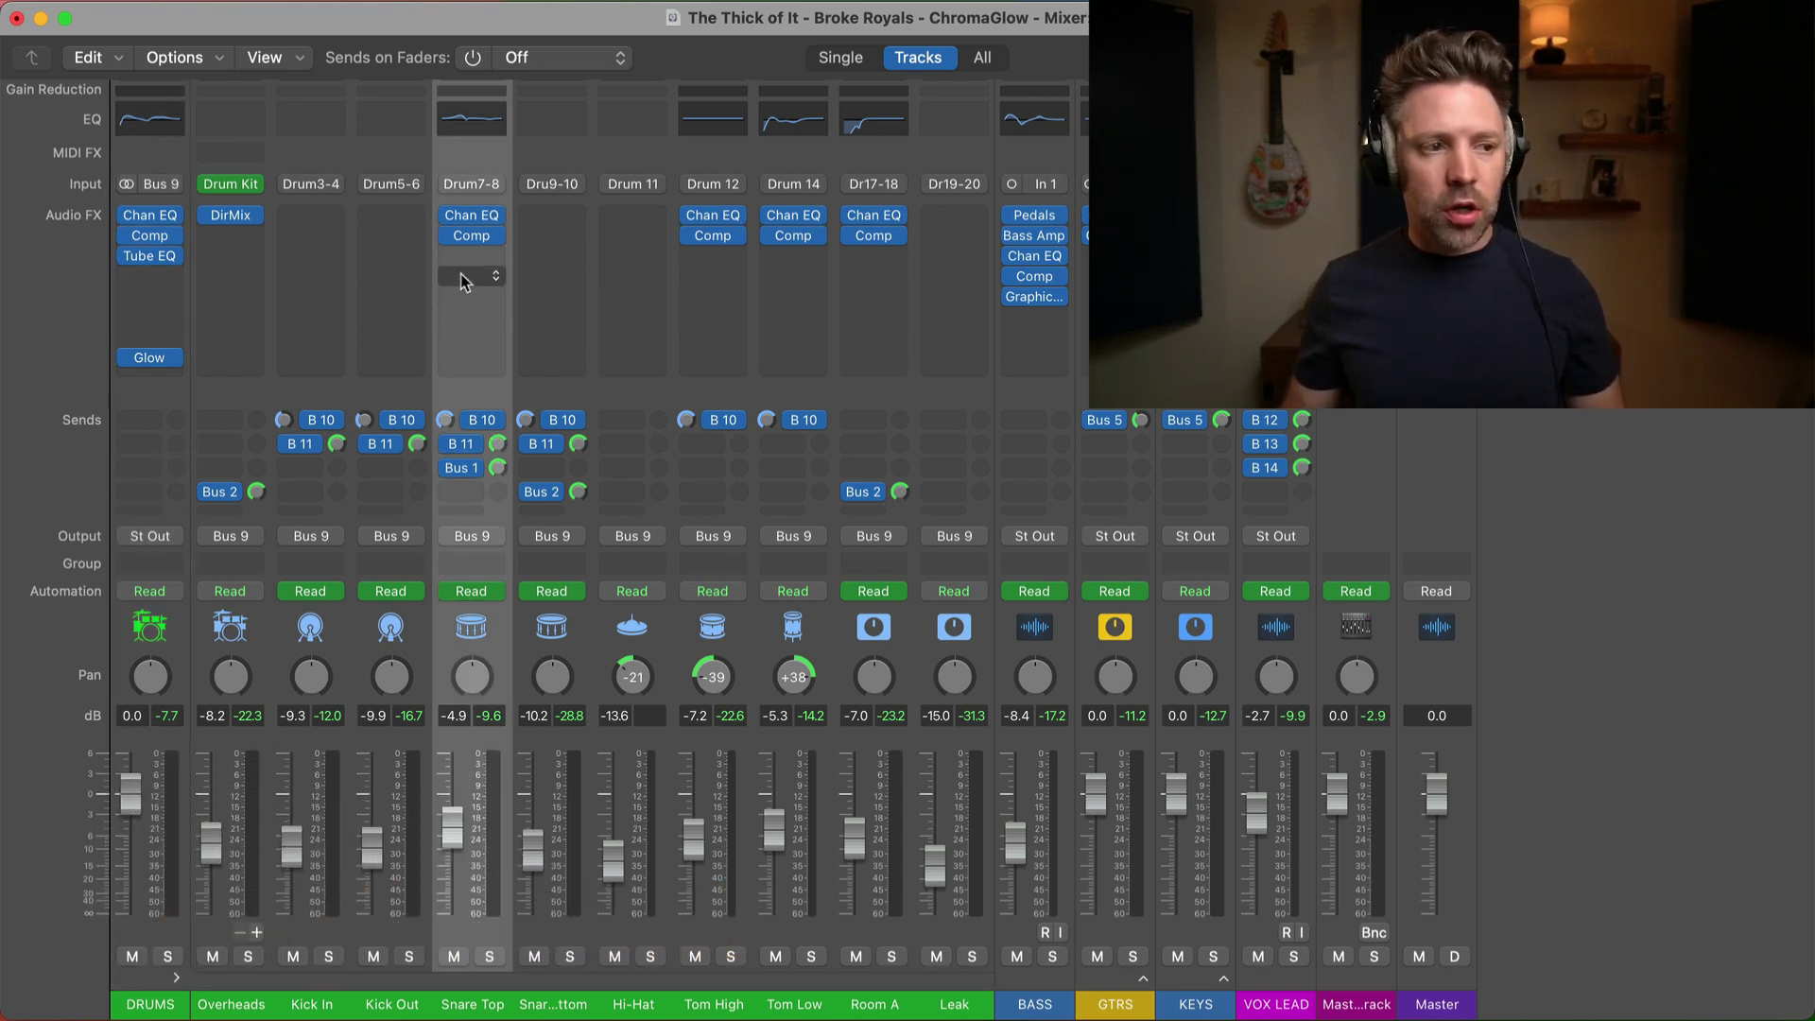
pyautogui.click(470, 357)
pyautogui.moveTo(872, 318); pyautogui.dragTo(433, 271)
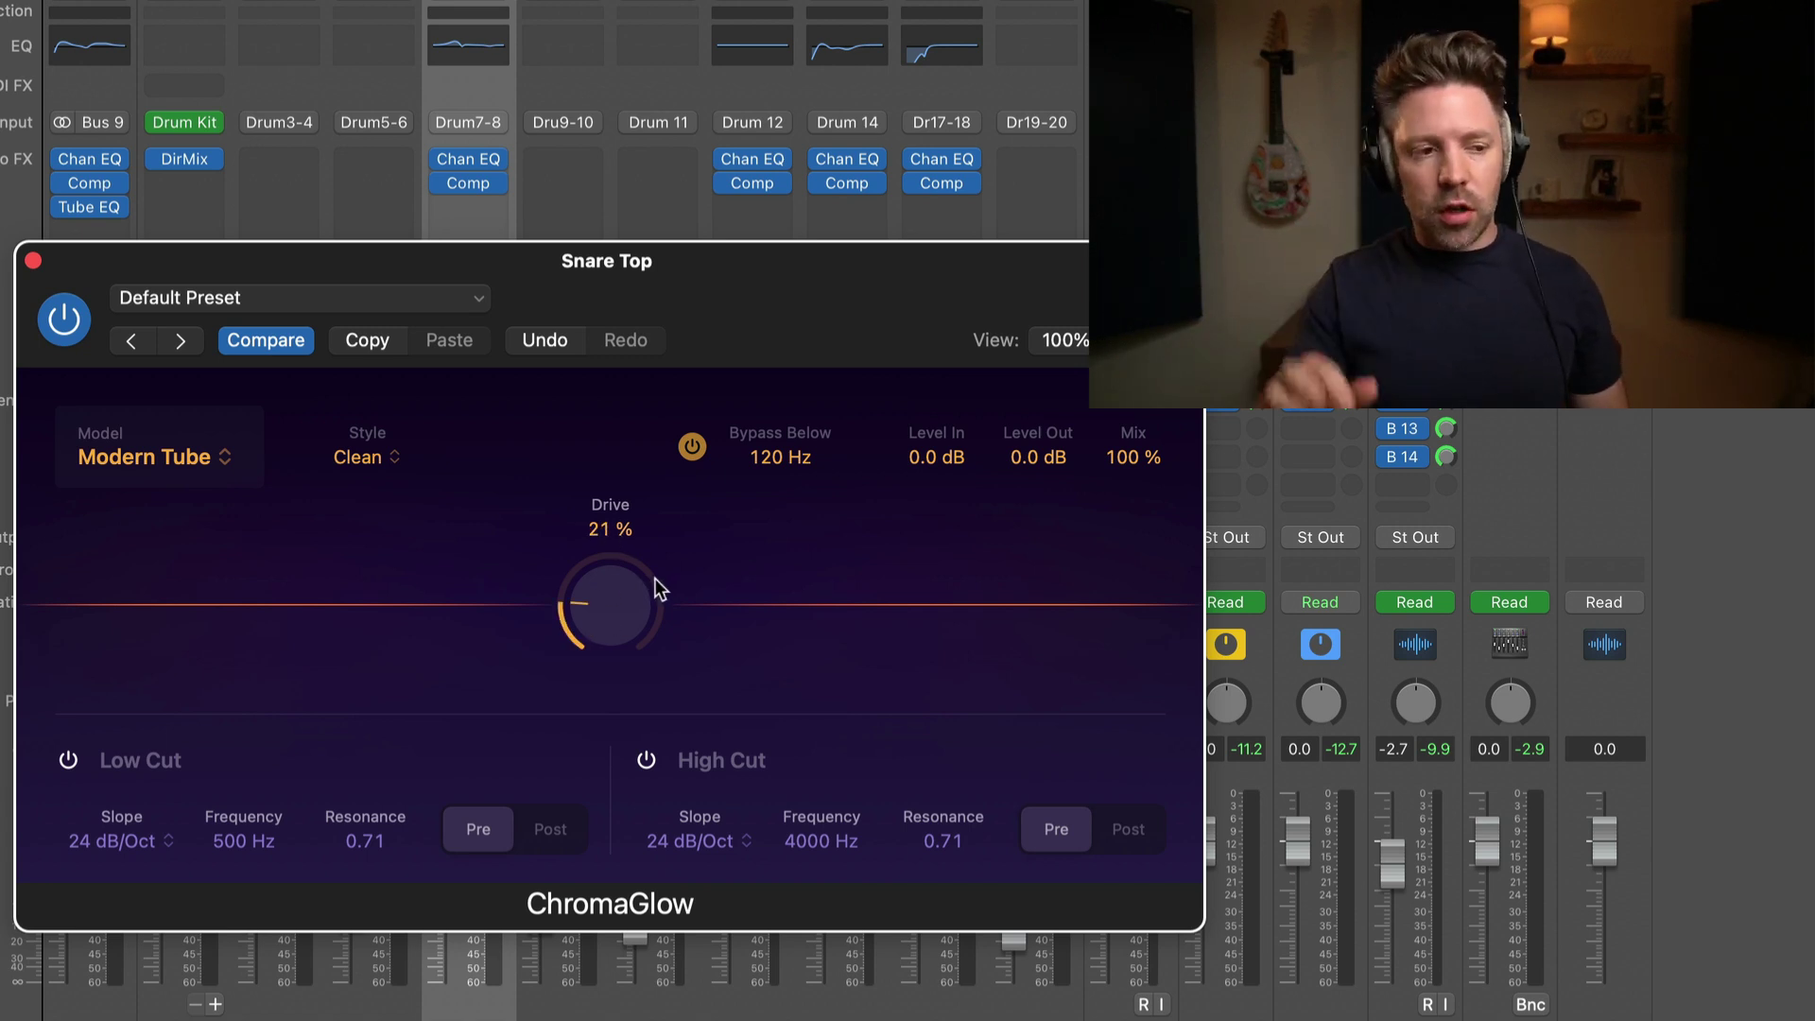
# Push the snare ChromaGlow Drive to 100% and raise Bypass Below to 1020 Hz.
pyautogui.moveTo(609, 592); pyautogui.dragTo(619, 516)
pyautogui.moveTo(600, 593); pyautogui.dragTo(643, 454)
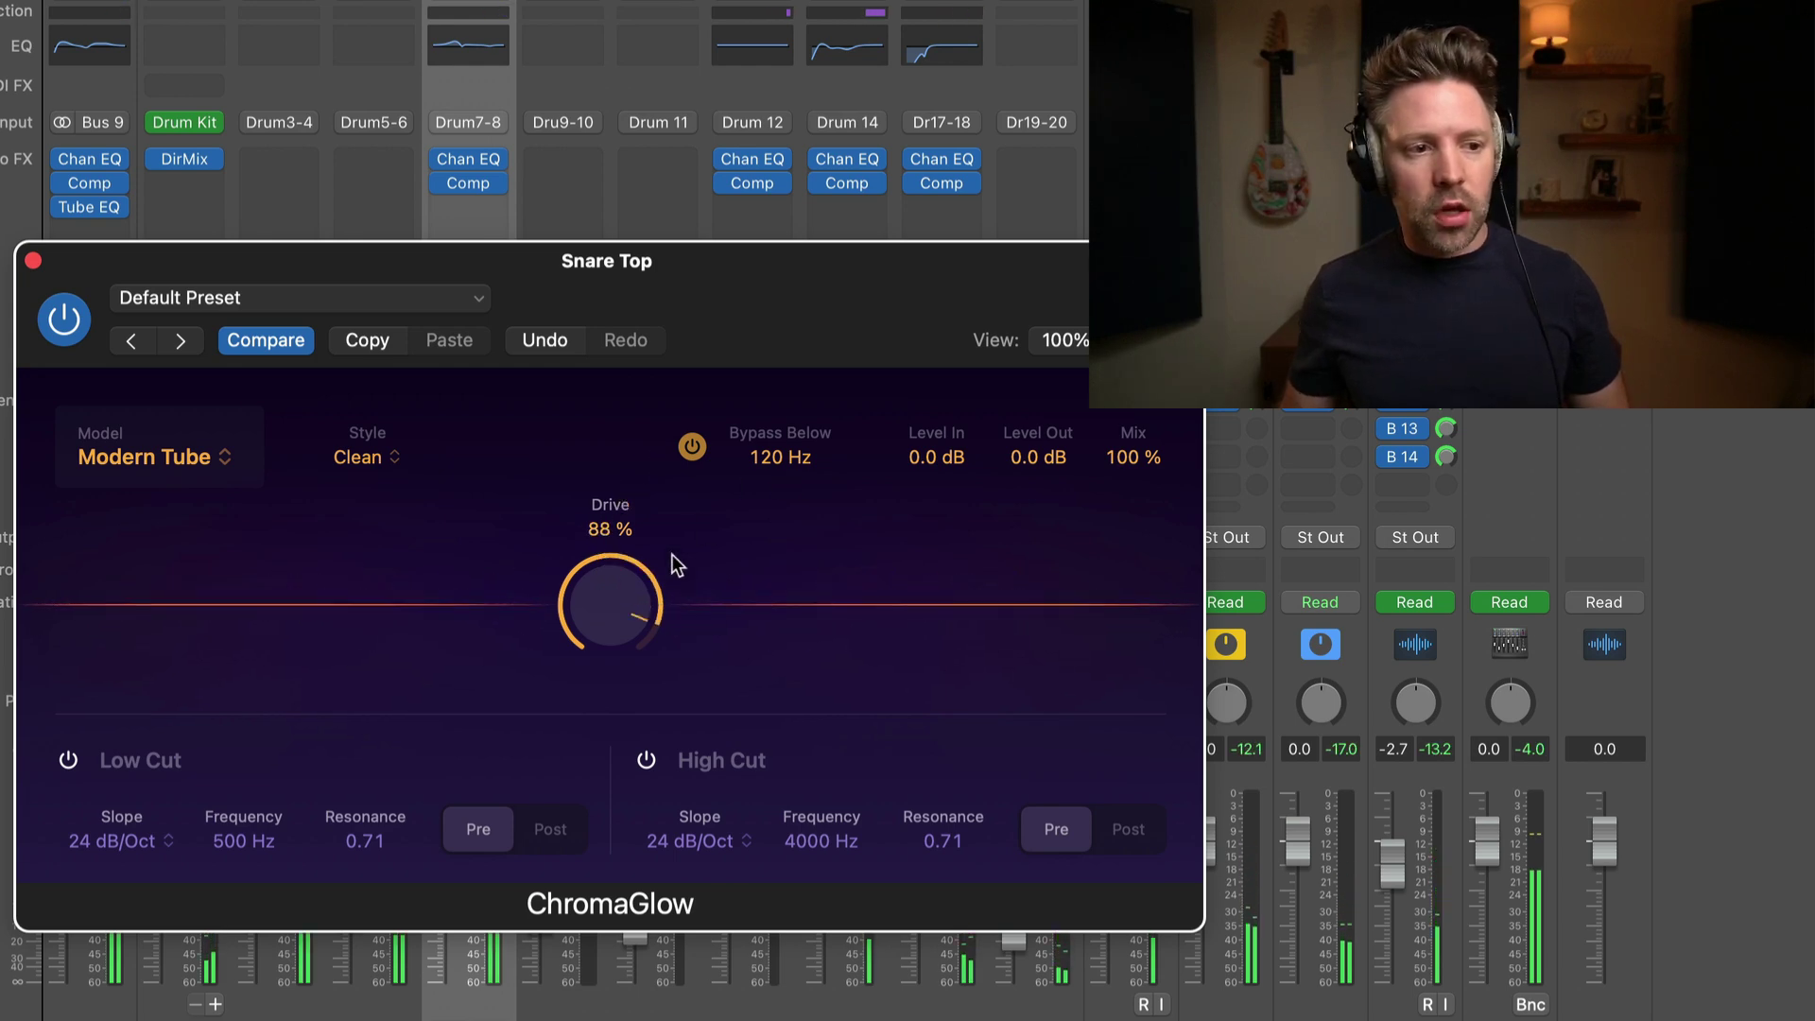
pyautogui.scroll(6, 628, 579)
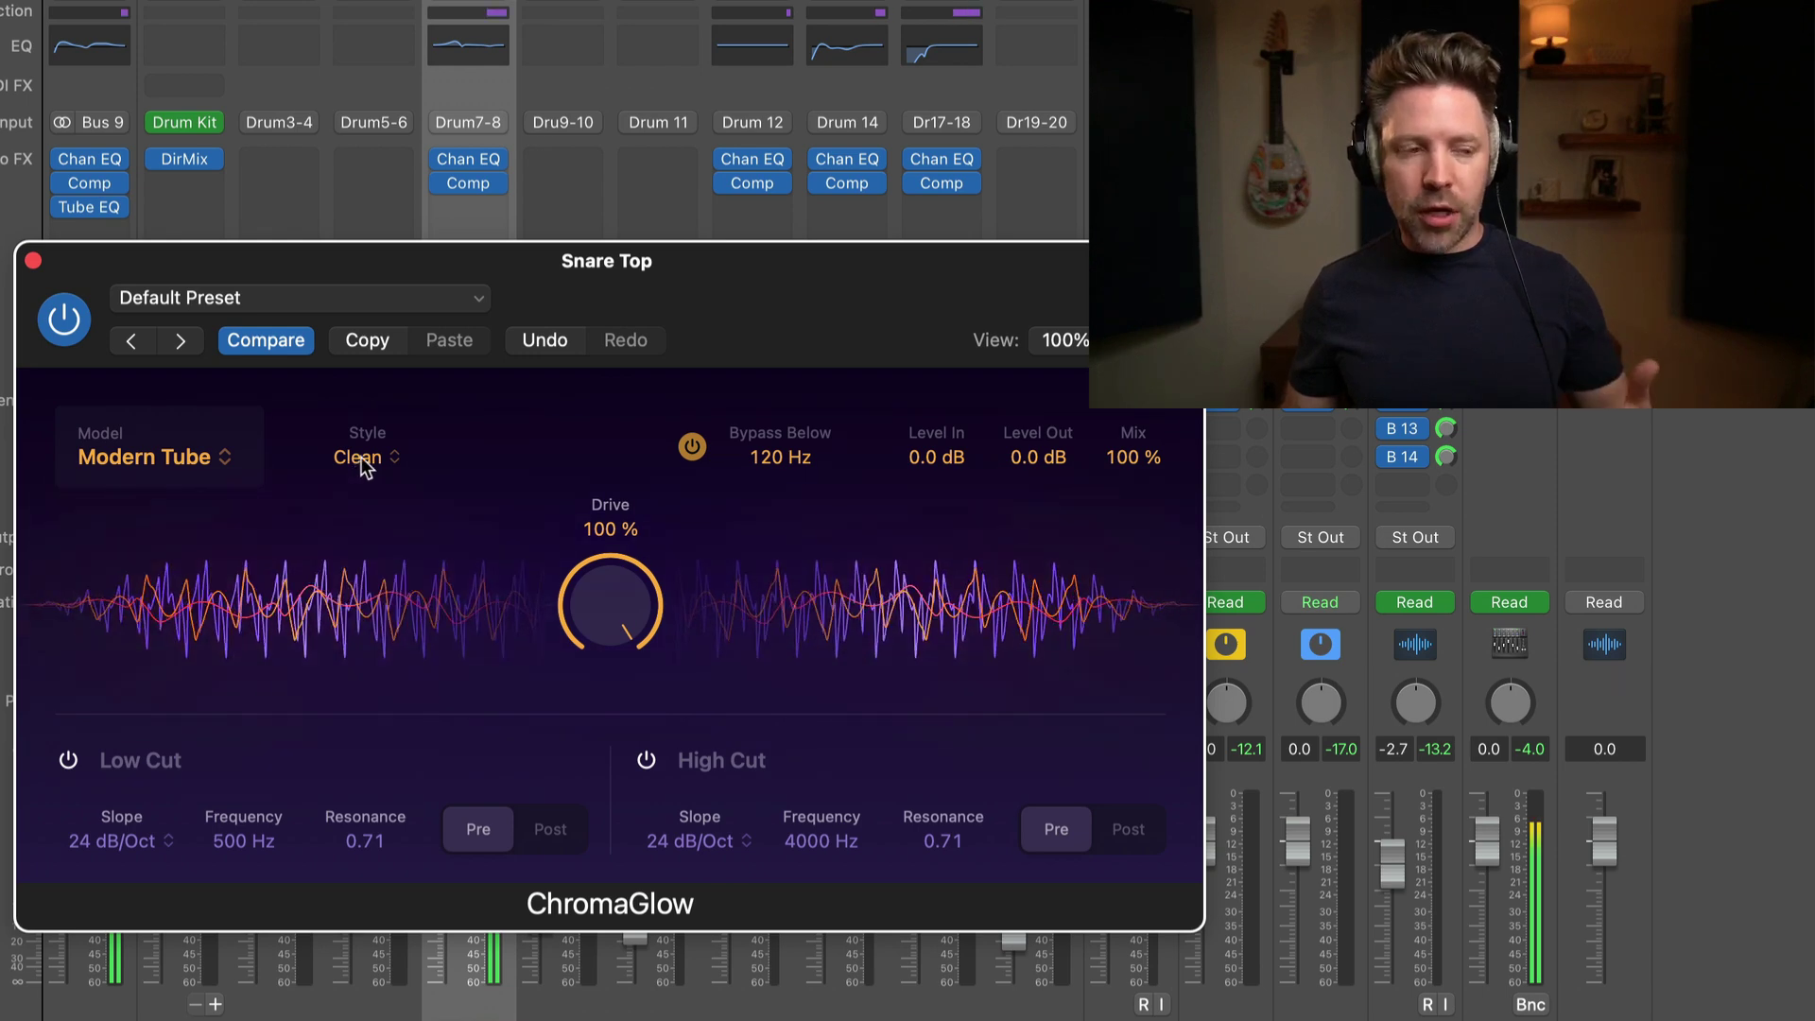
pyautogui.scroll(5, 767, 453)
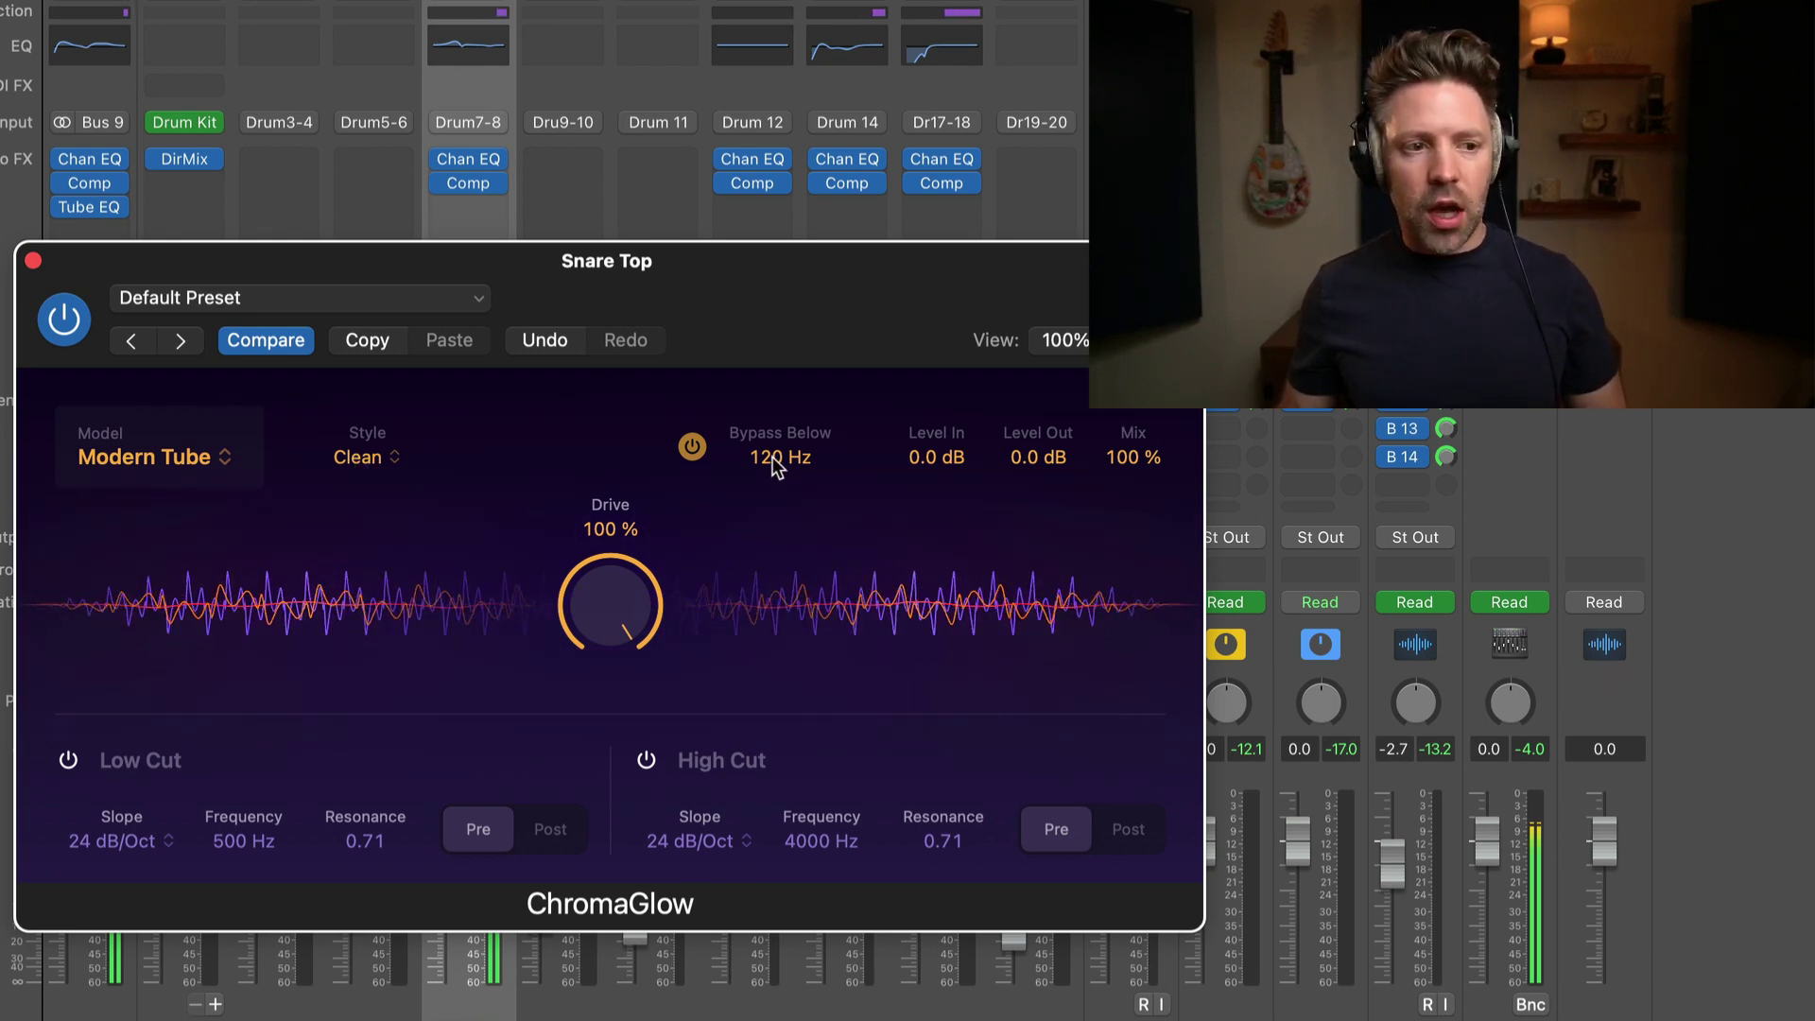
pyautogui.moveTo(814, 416)
pyautogui.mouseDown()
pyautogui.moveTo(921, 386)
pyautogui.moveTo(810, 361)
pyautogui.moveTo(802, 384)
pyautogui.mouseUp()
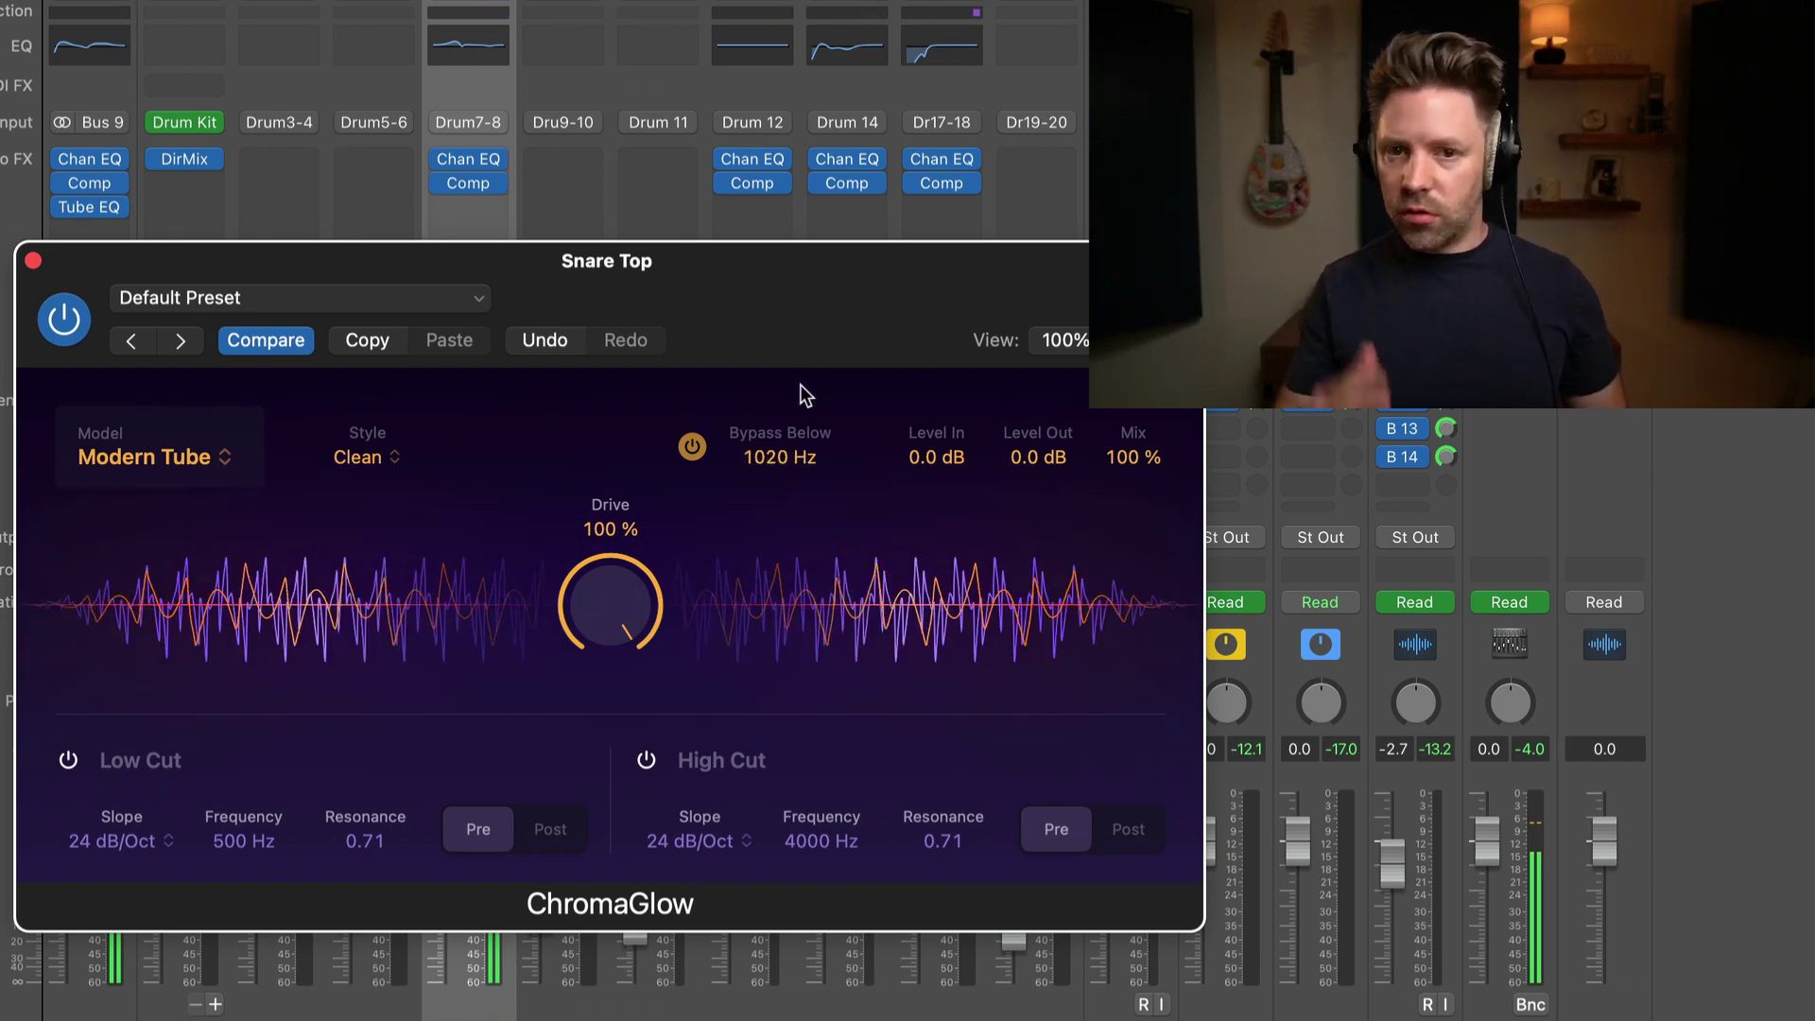
# Lower the snare Bypass Below to 820 Hz and set Mix to 13%.
pyautogui.moveTo(780, 449); pyautogui.dragTo(779, 467)
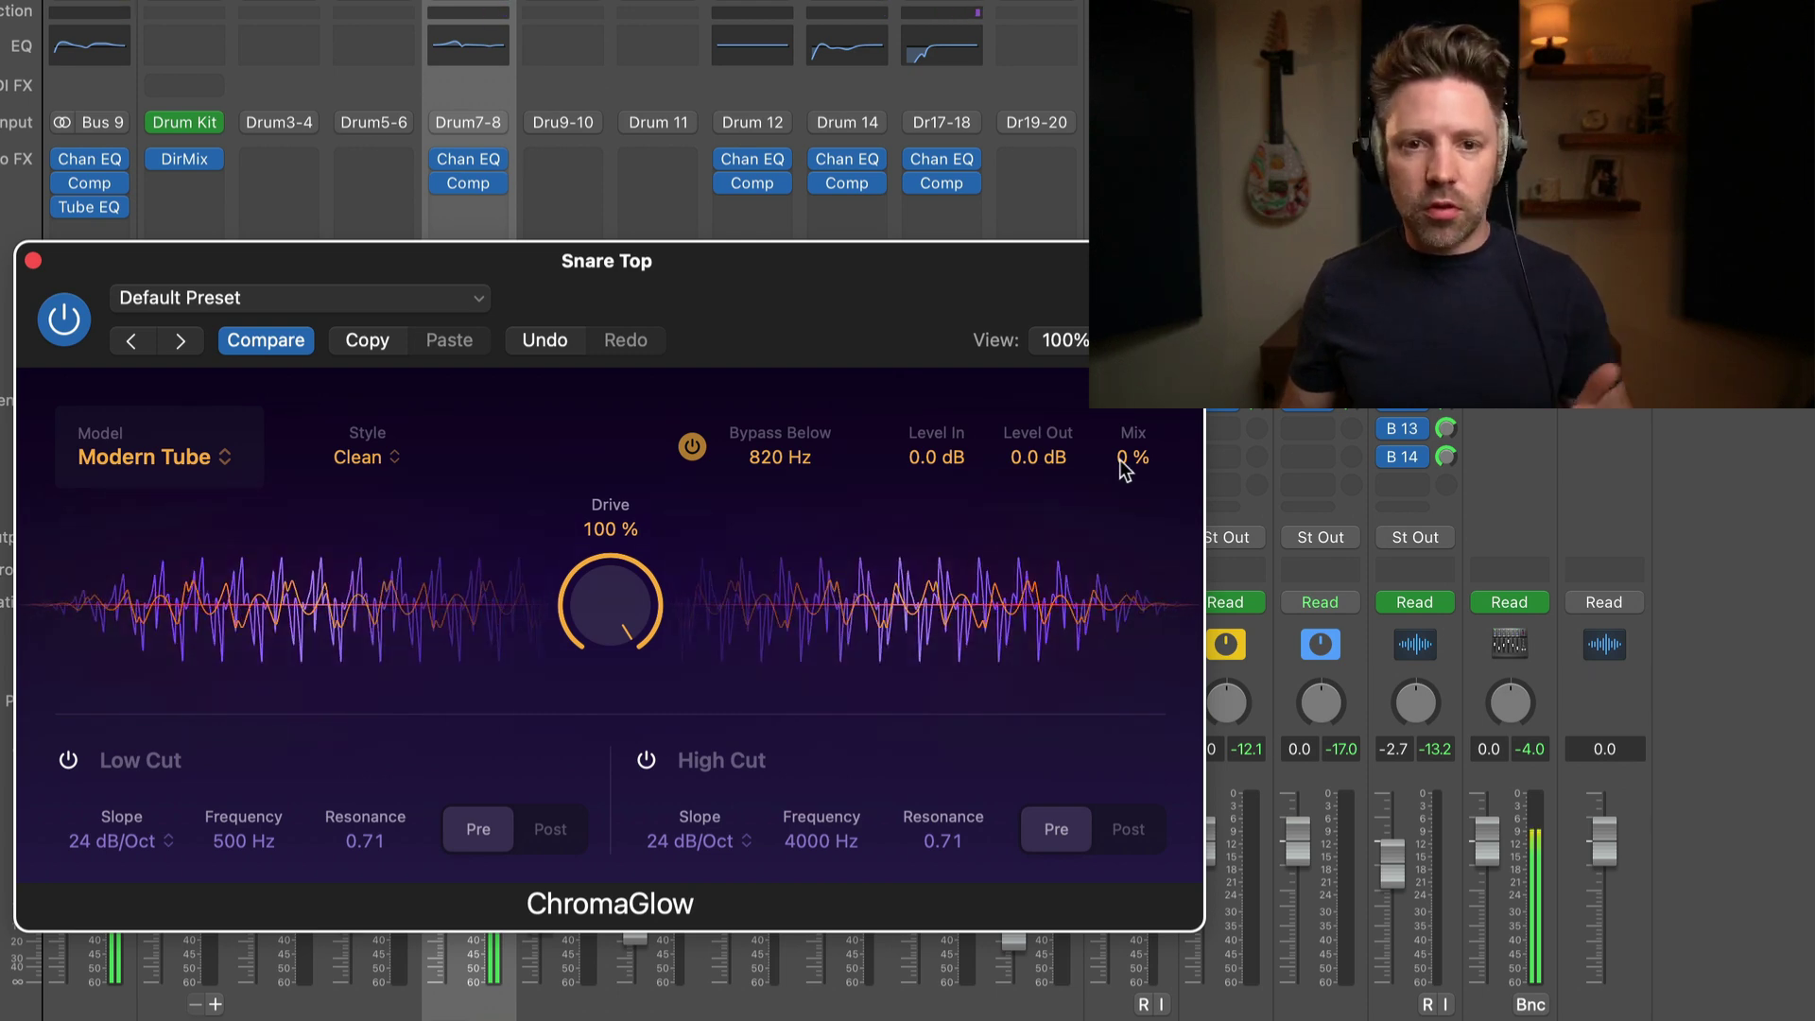
pyautogui.moveTo(1123, 463); pyautogui.dragTo(1121, 432)
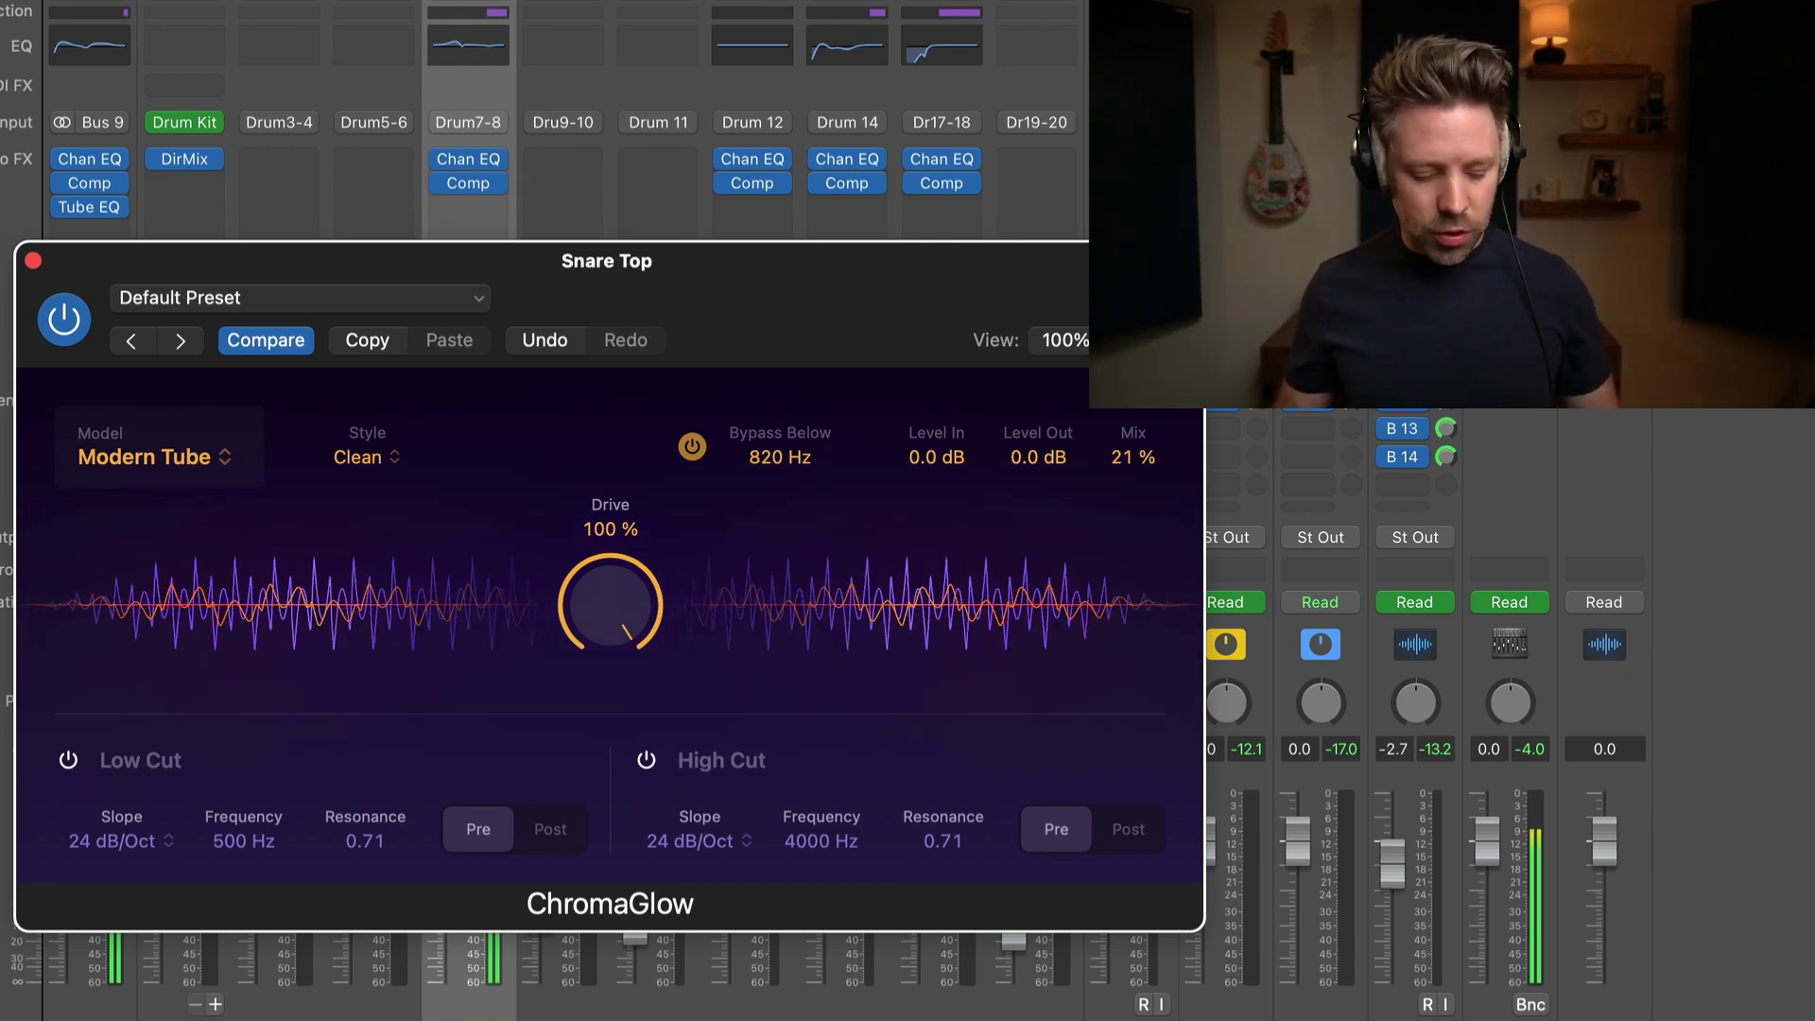
pyautogui.moveTo(1125, 454); pyautogui.dragTo(1122, 724)
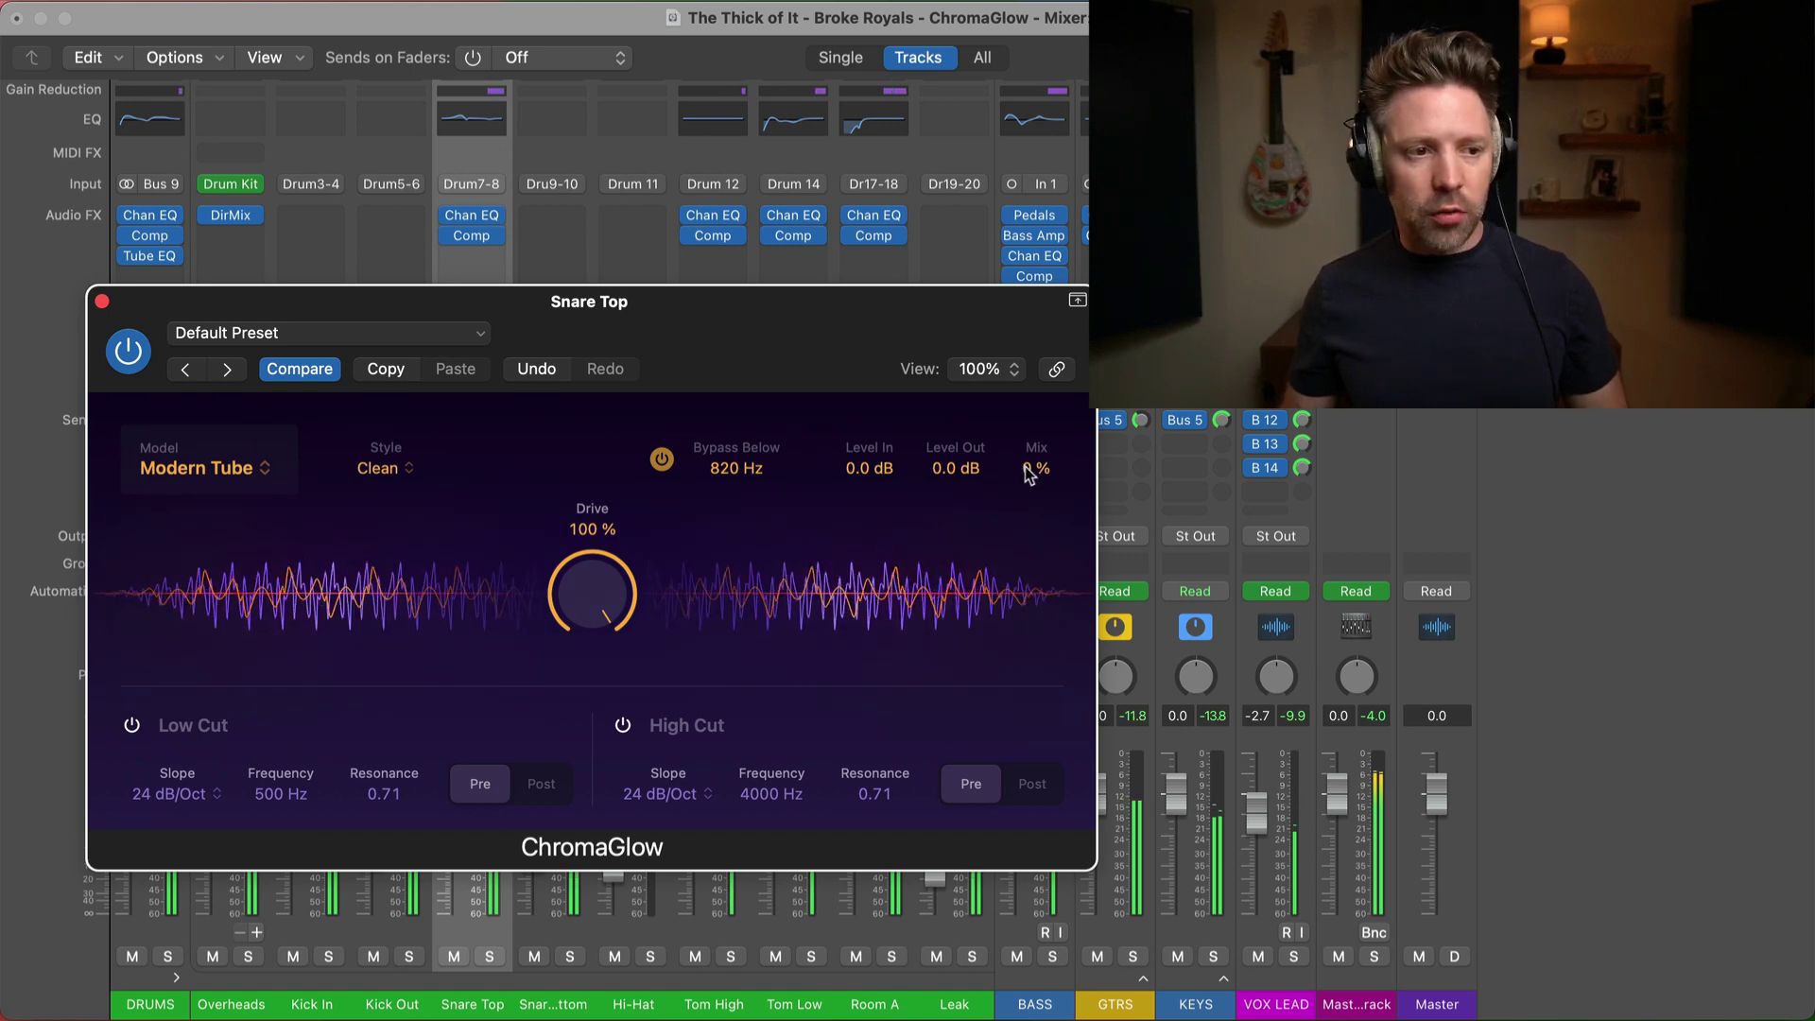
pyautogui.moveTo(1034, 435); pyautogui.dragTo(1035, 433)
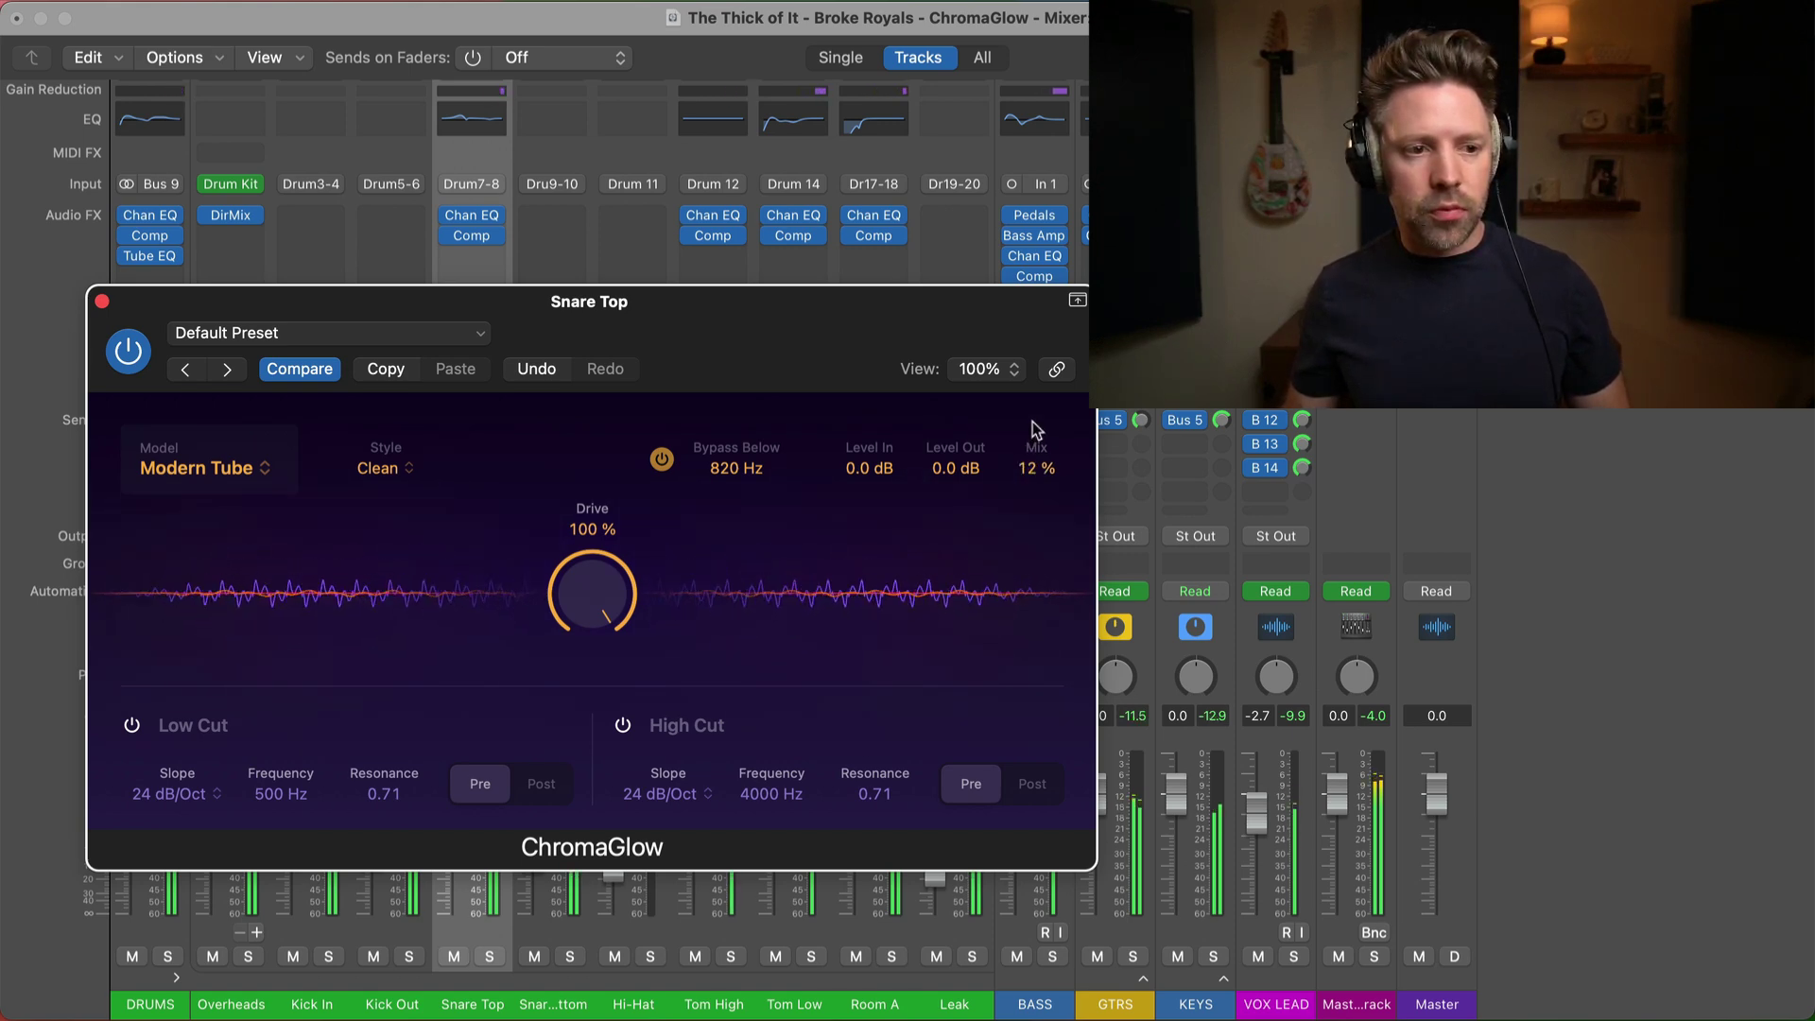
pyautogui.moveTo(1036, 431); pyautogui.dragTo(1036, 426)
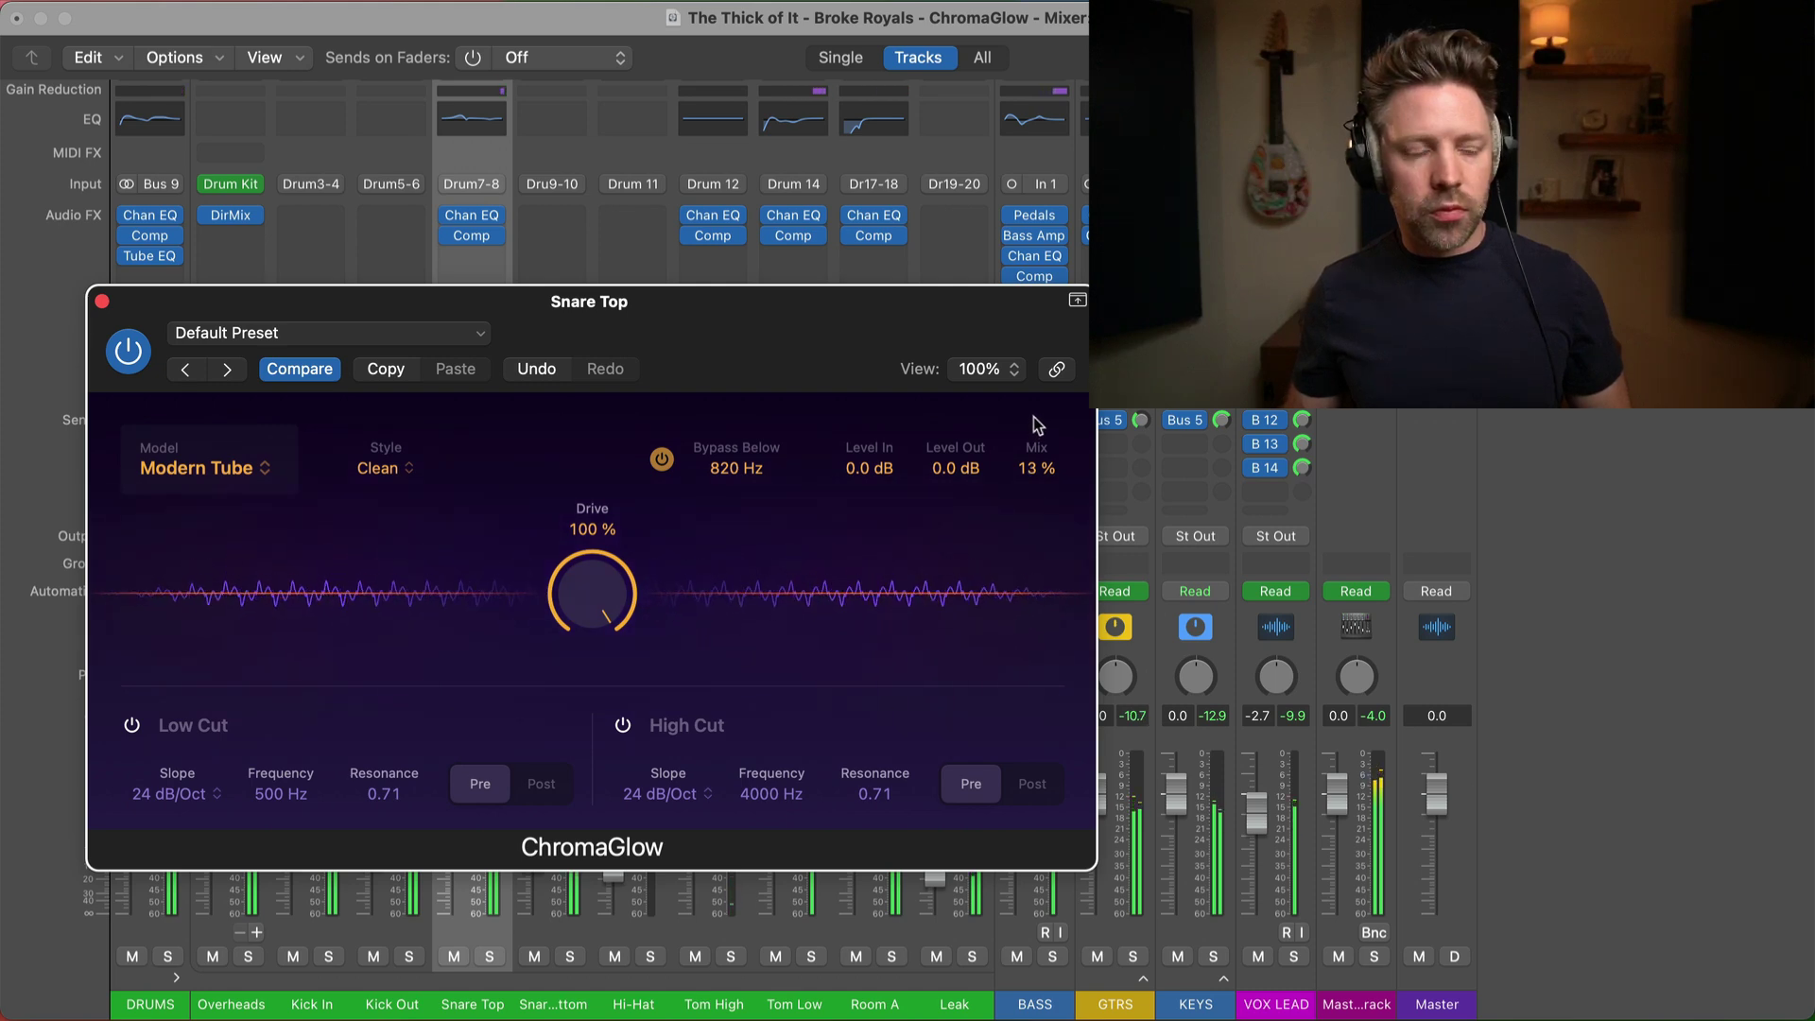
# Compare the snare ChromaGlow bypassed versus engaged, leave it on, and stop playback.
pyautogui.click(138, 351)
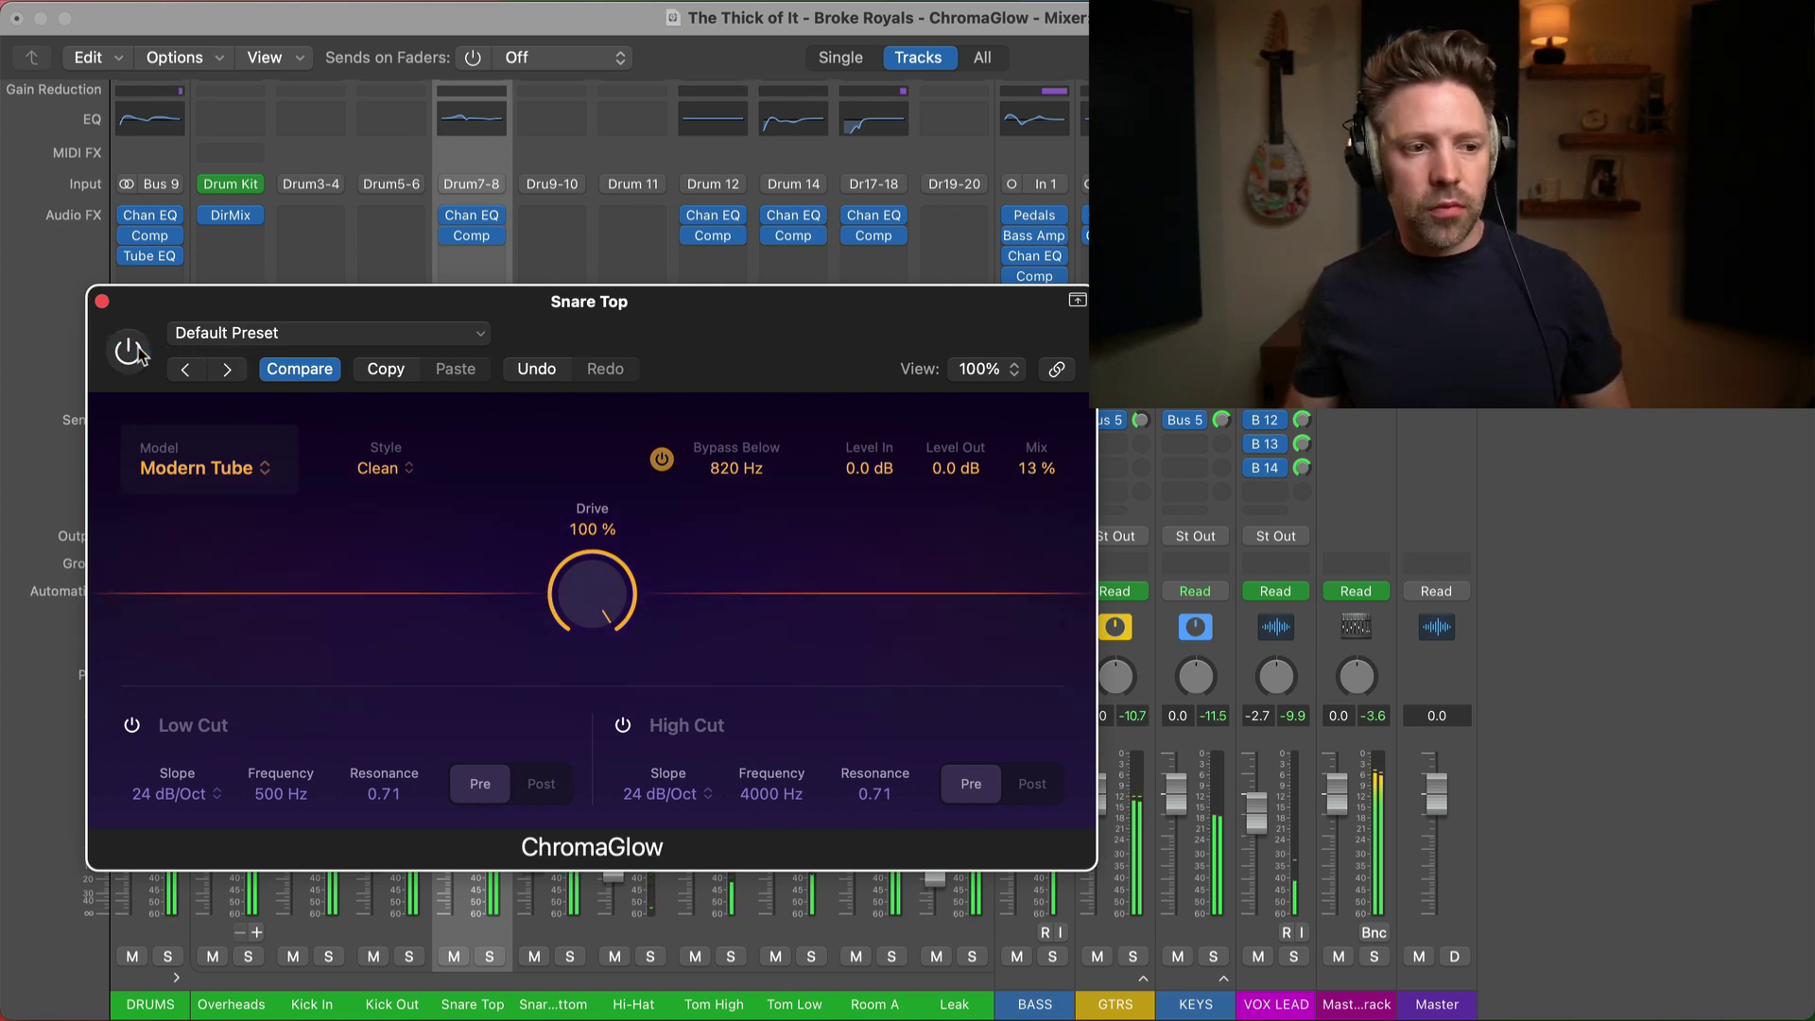
pyautogui.click(138, 351)
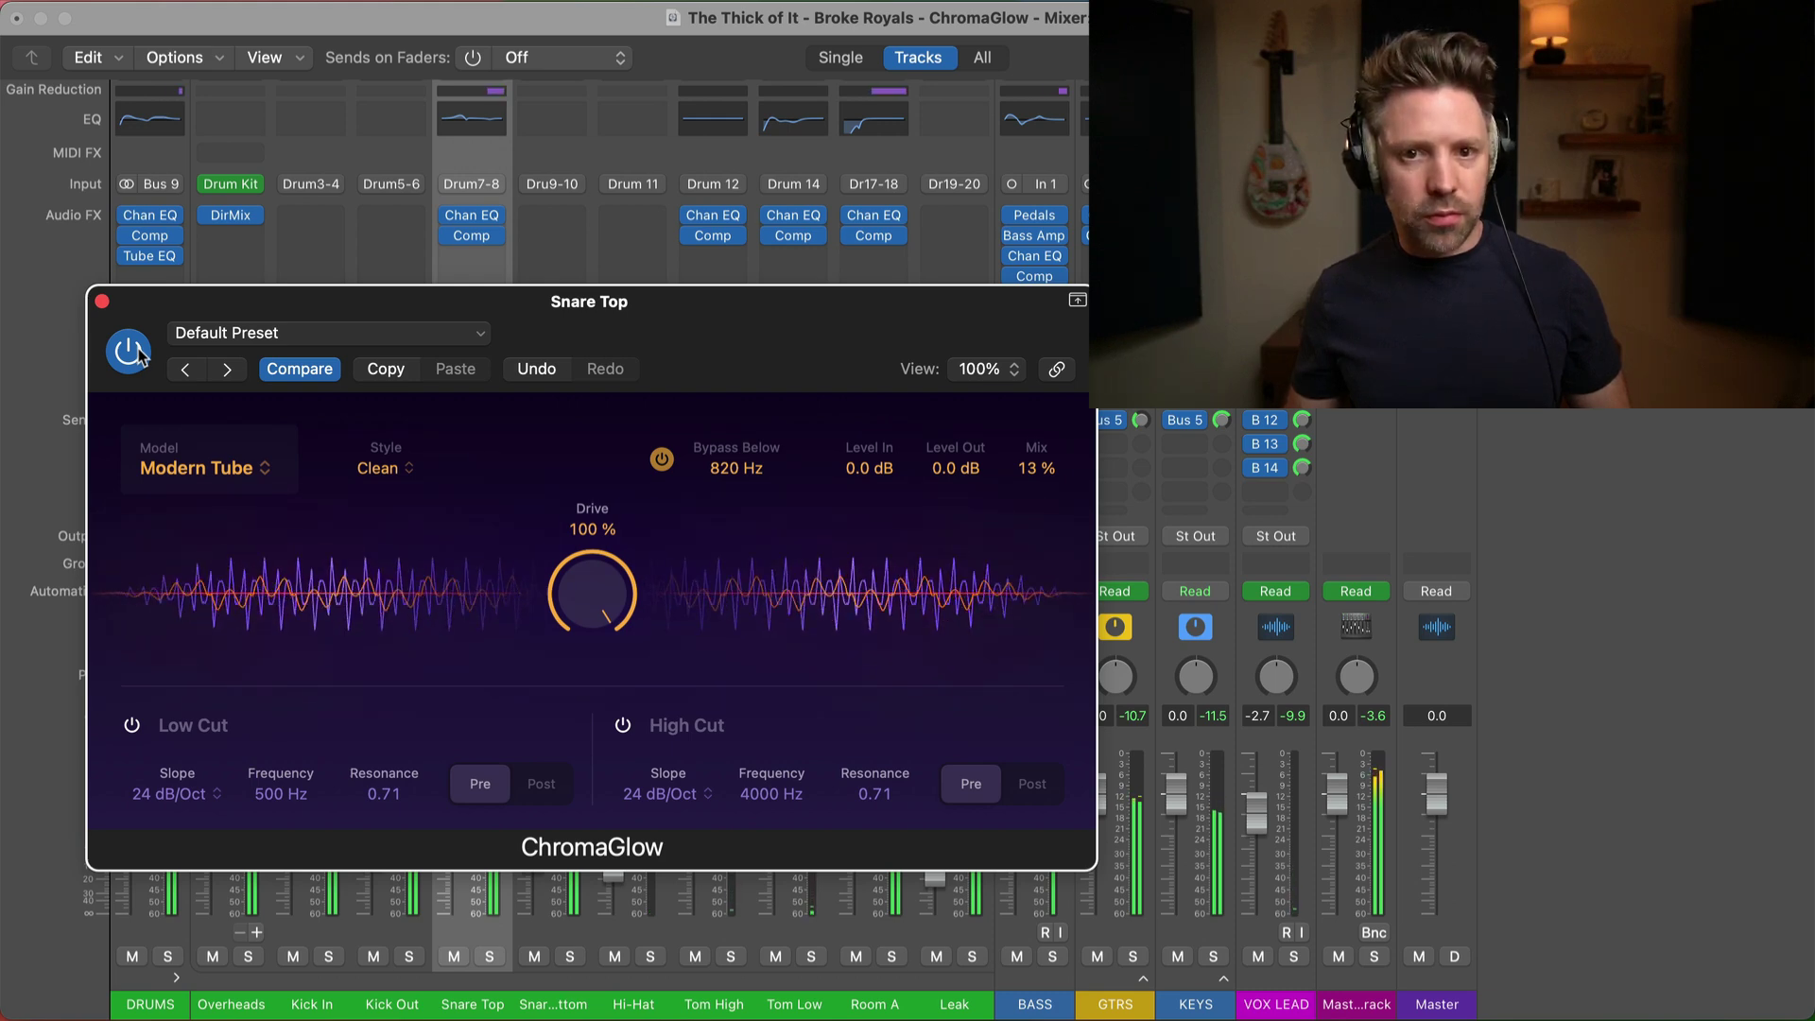
pyautogui.click(138, 352)
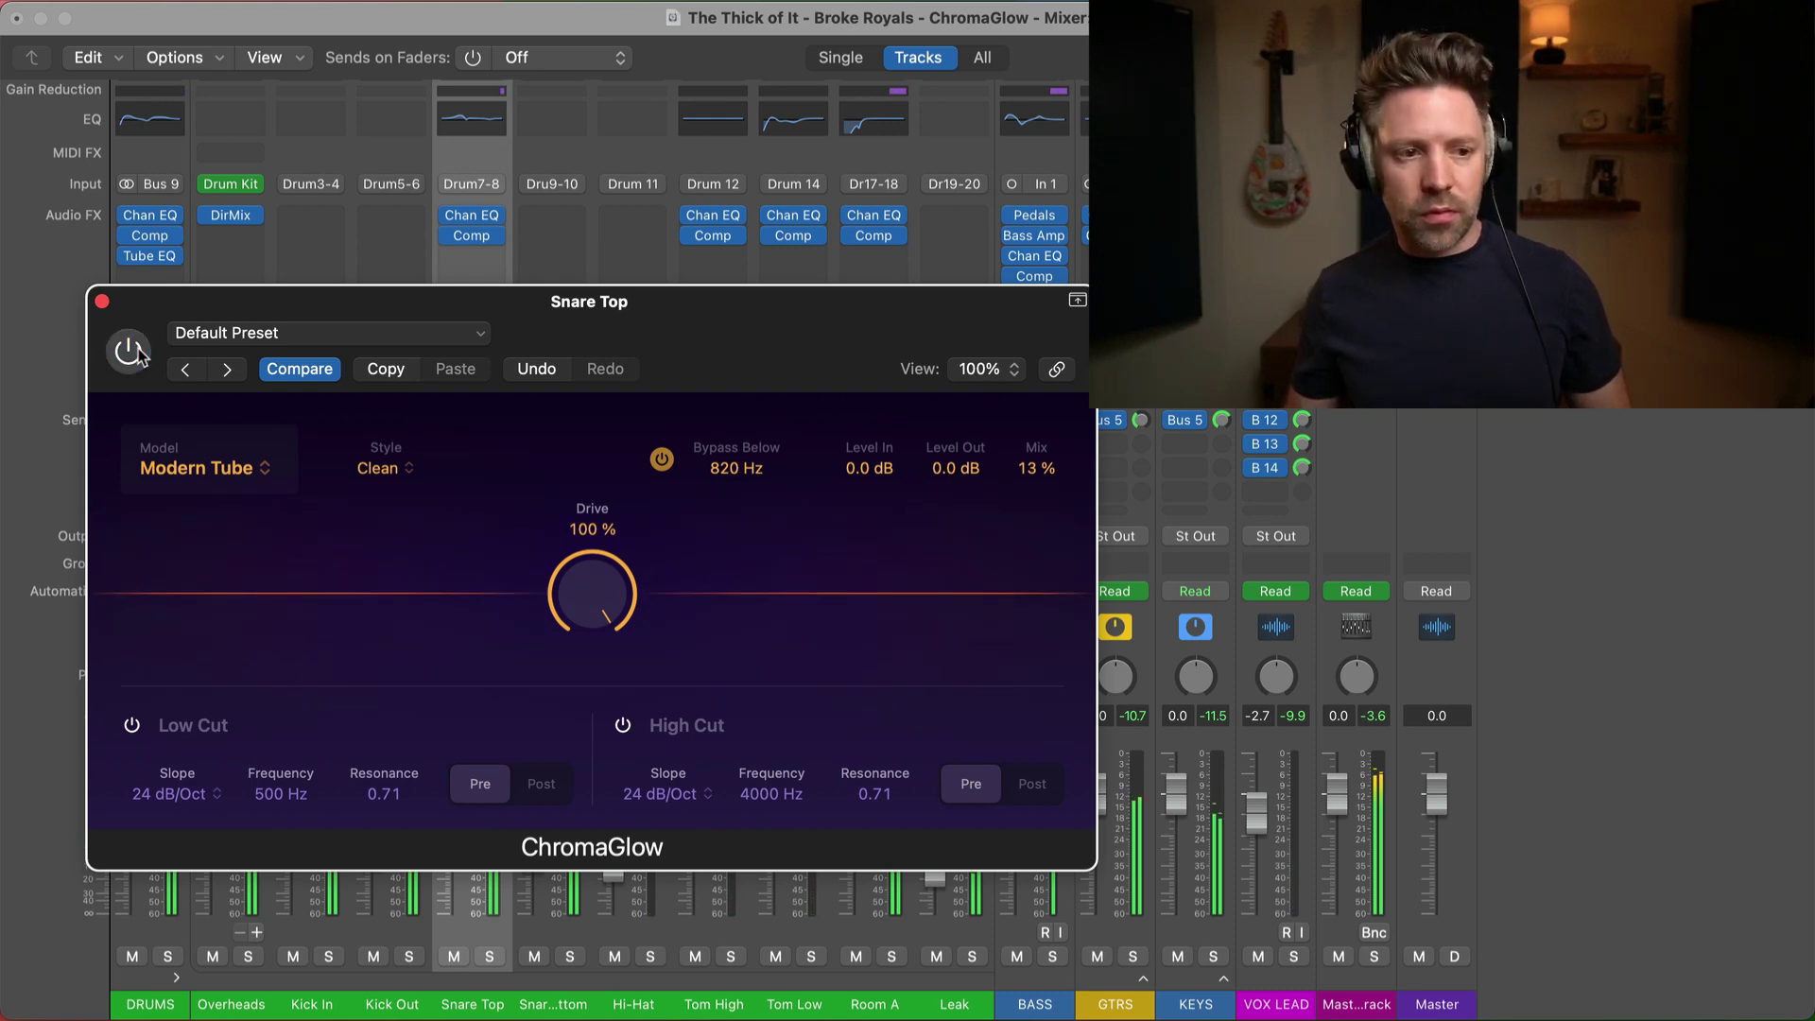
pyautogui.click(138, 352)
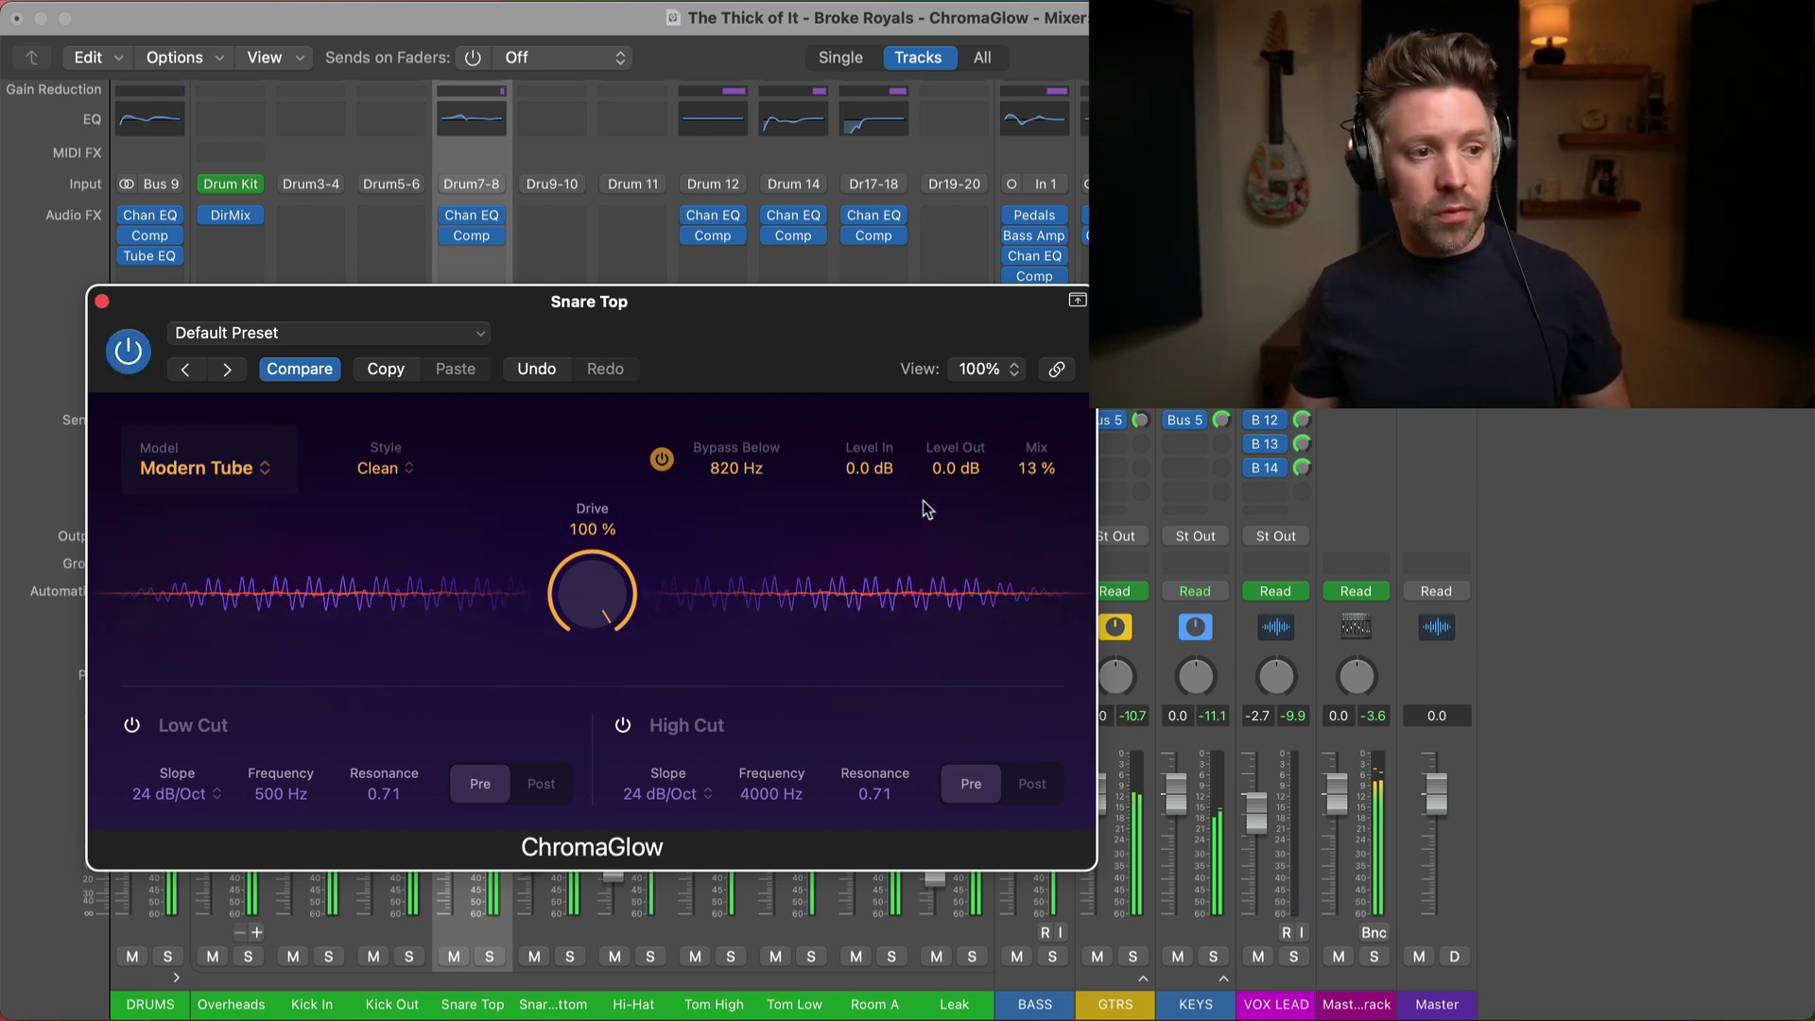
pyautogui.press('space')
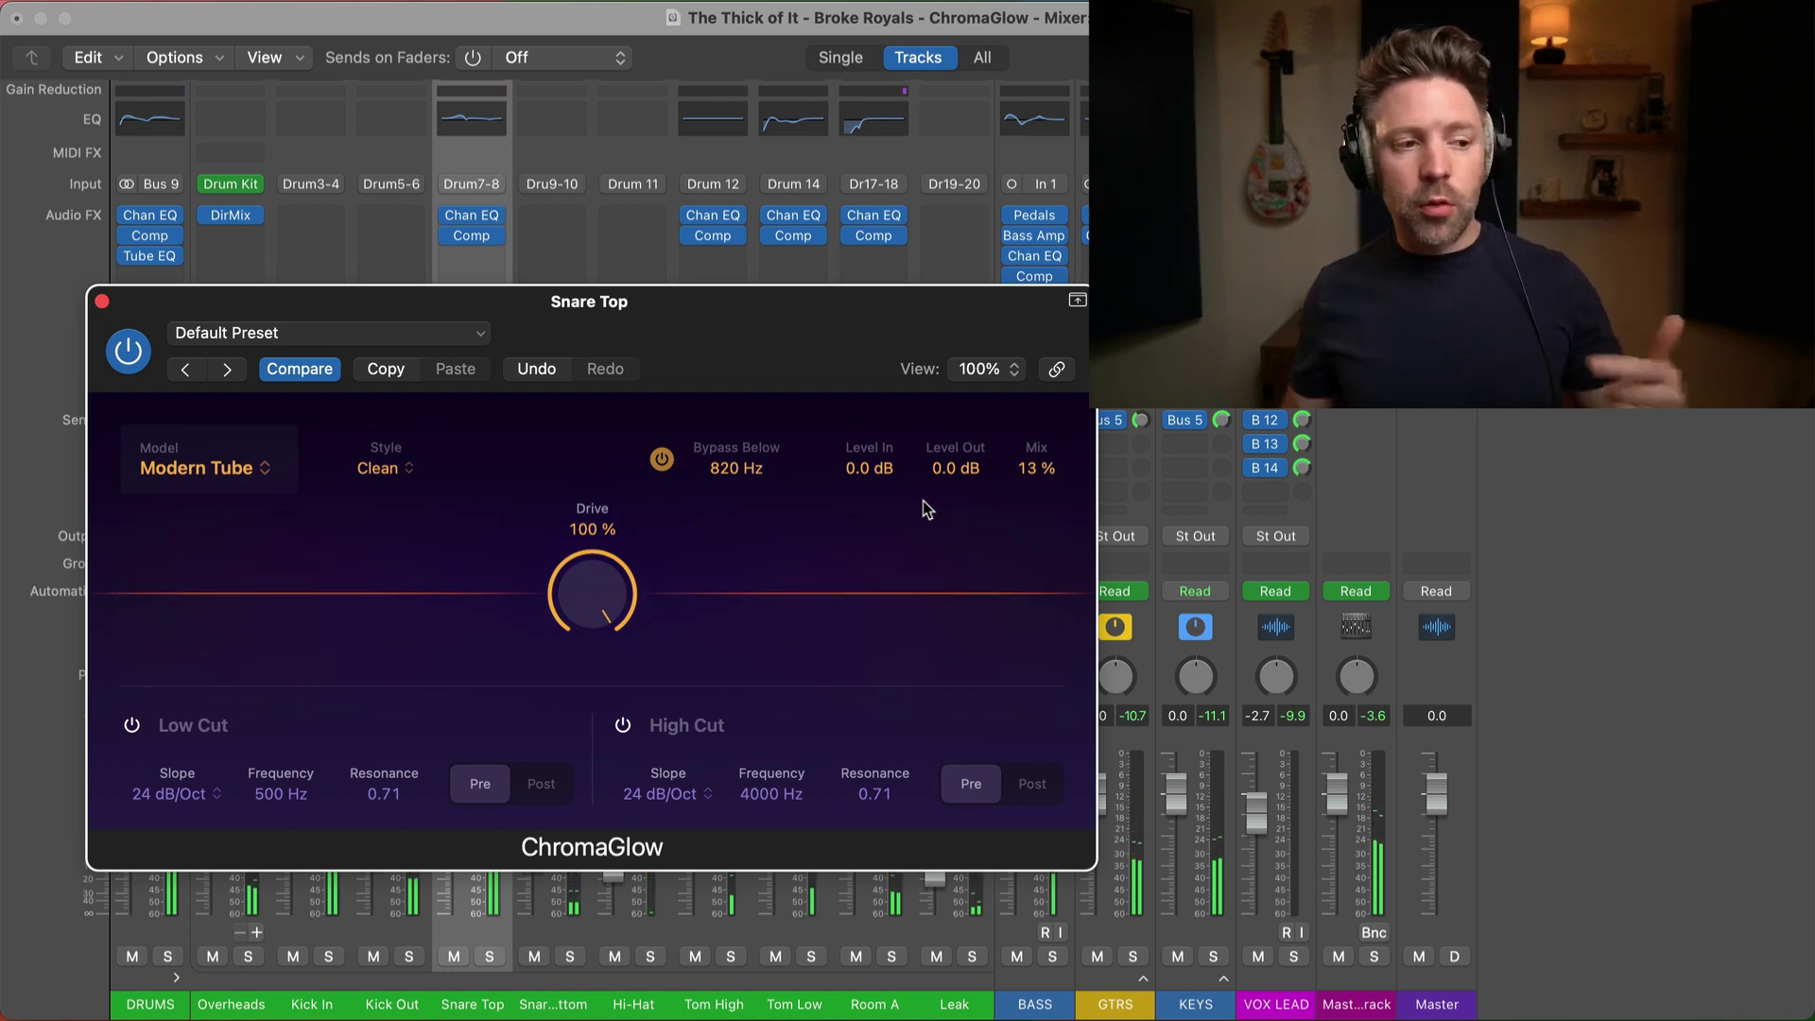
# Solo the DRUMS bus and restart playback with the Snare Top plugin in focus.
pyautogui.click(255, 469)
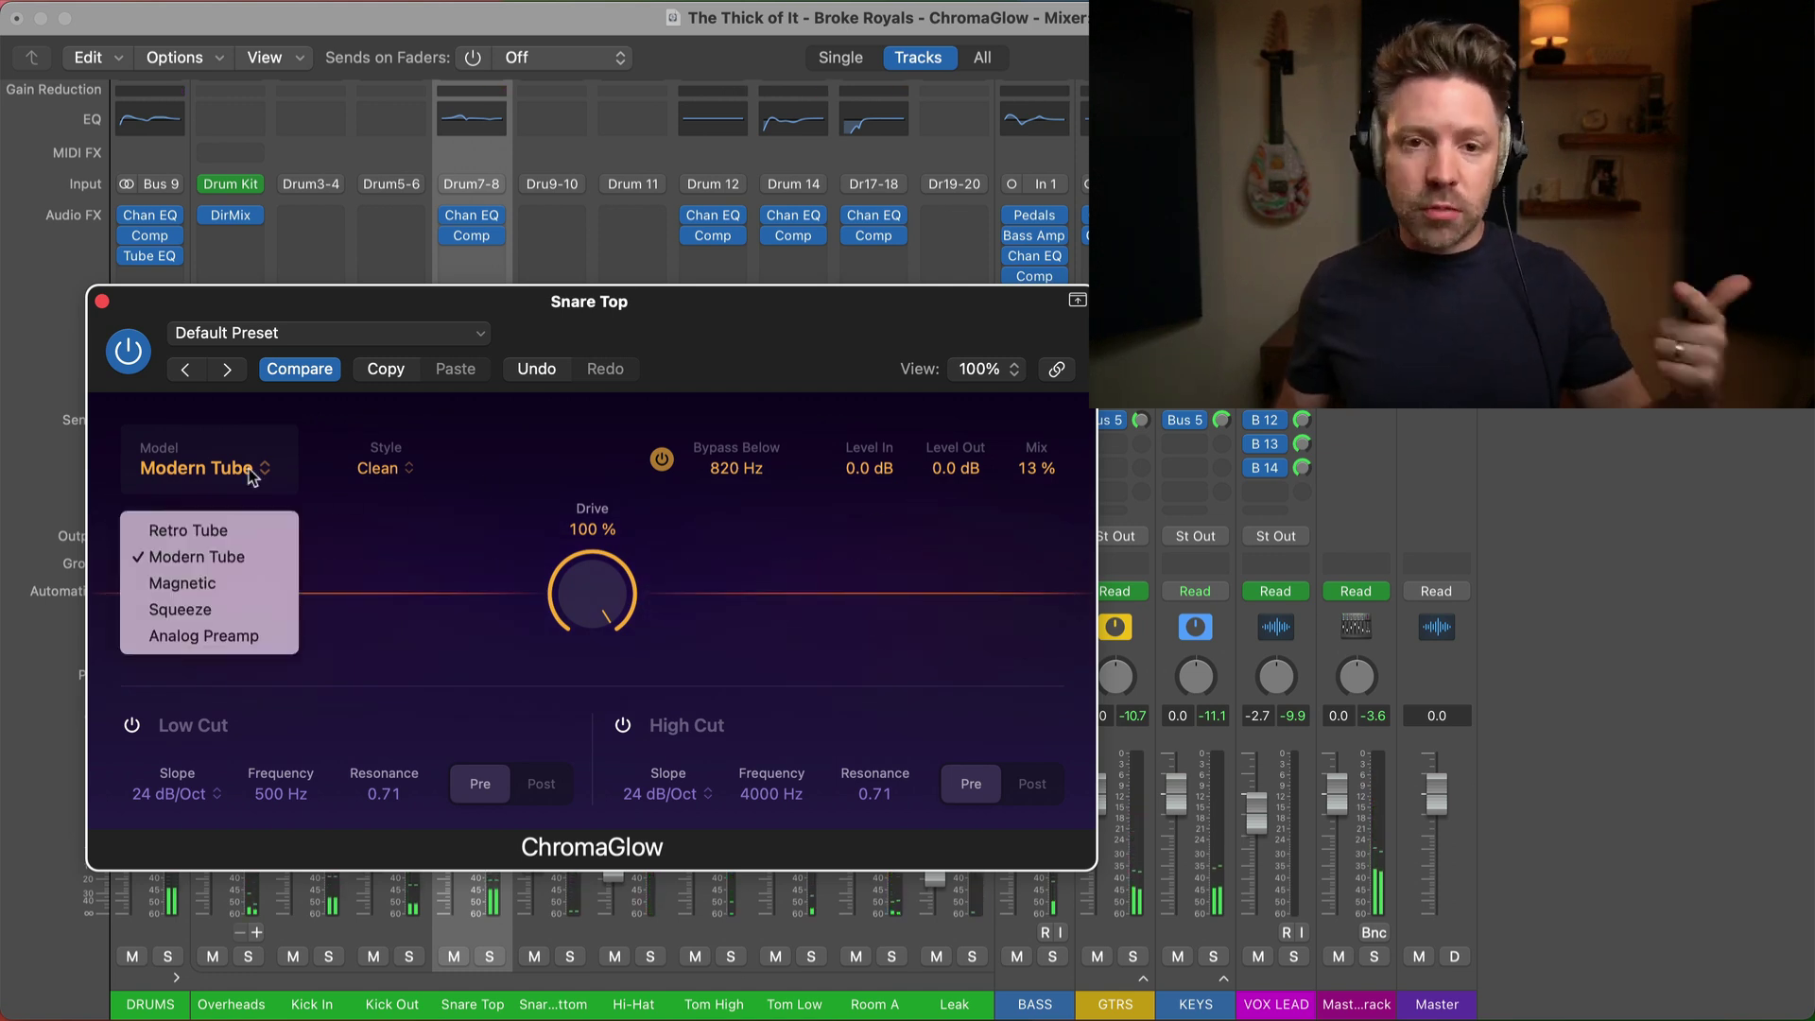
pyautogui.click(552, 524)
pyautogui.press('s')
pyautogui.press('space')
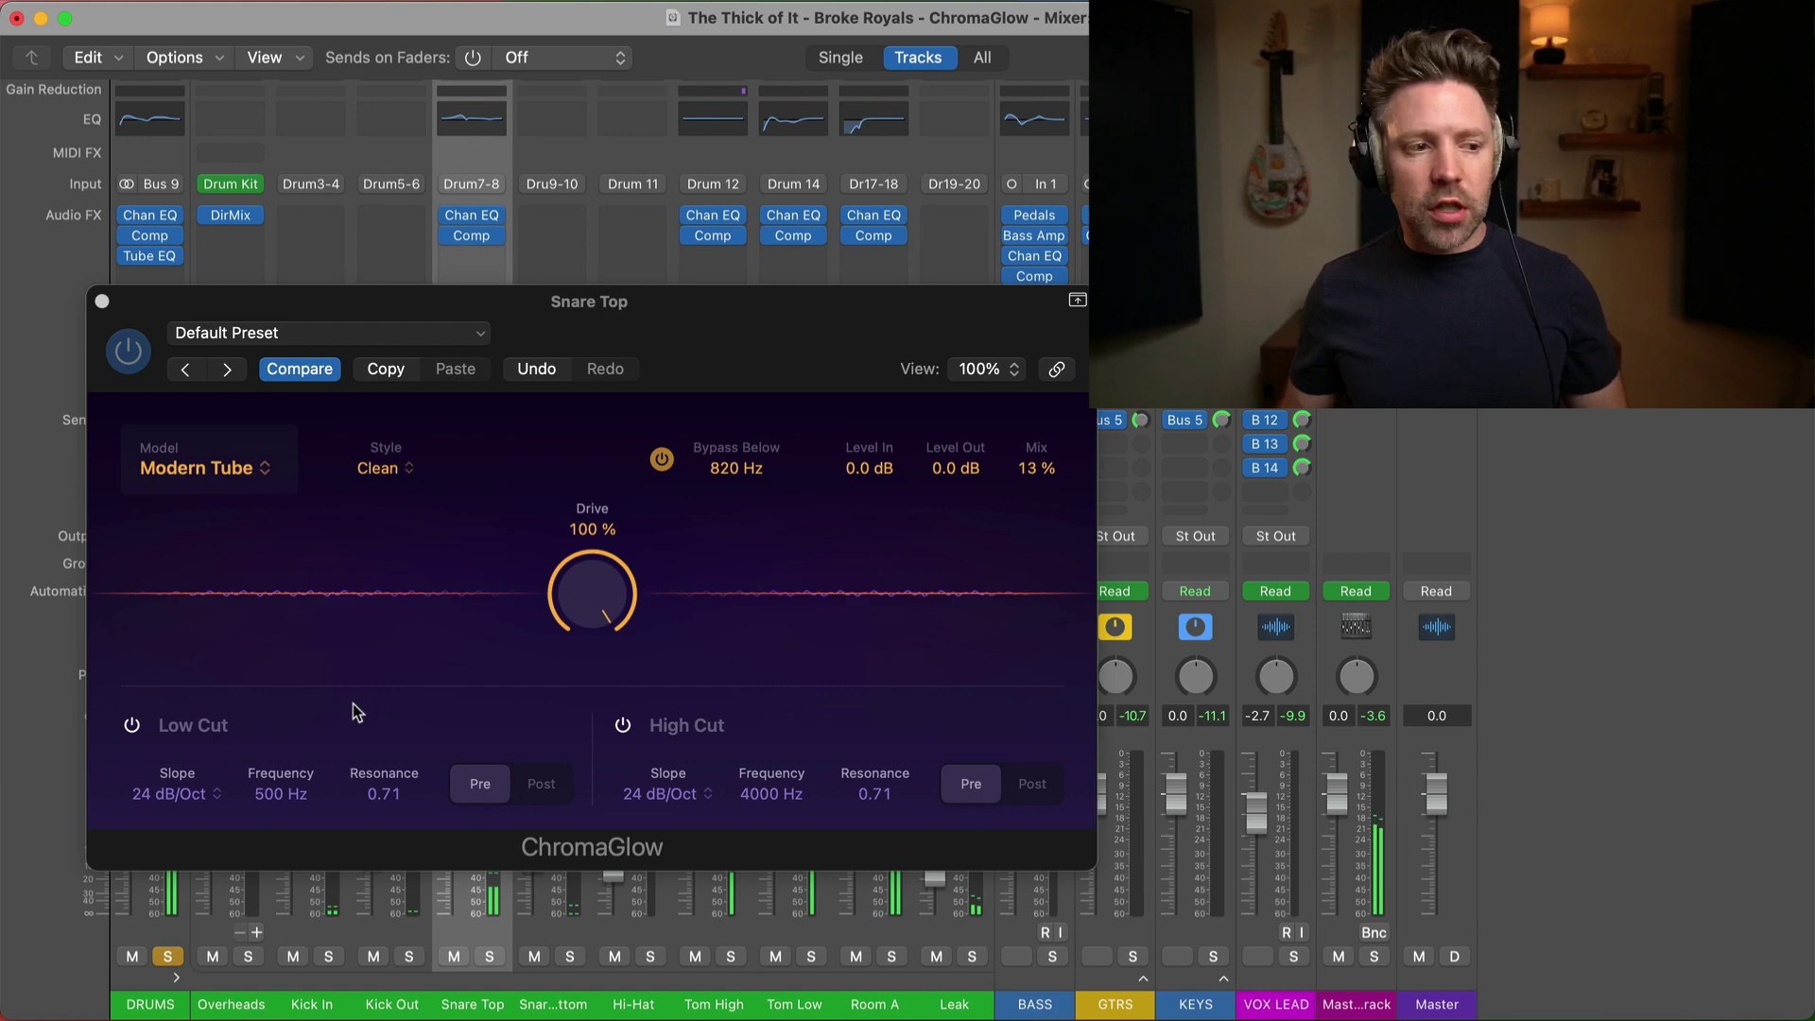
pyautogui.click(1037, 472)
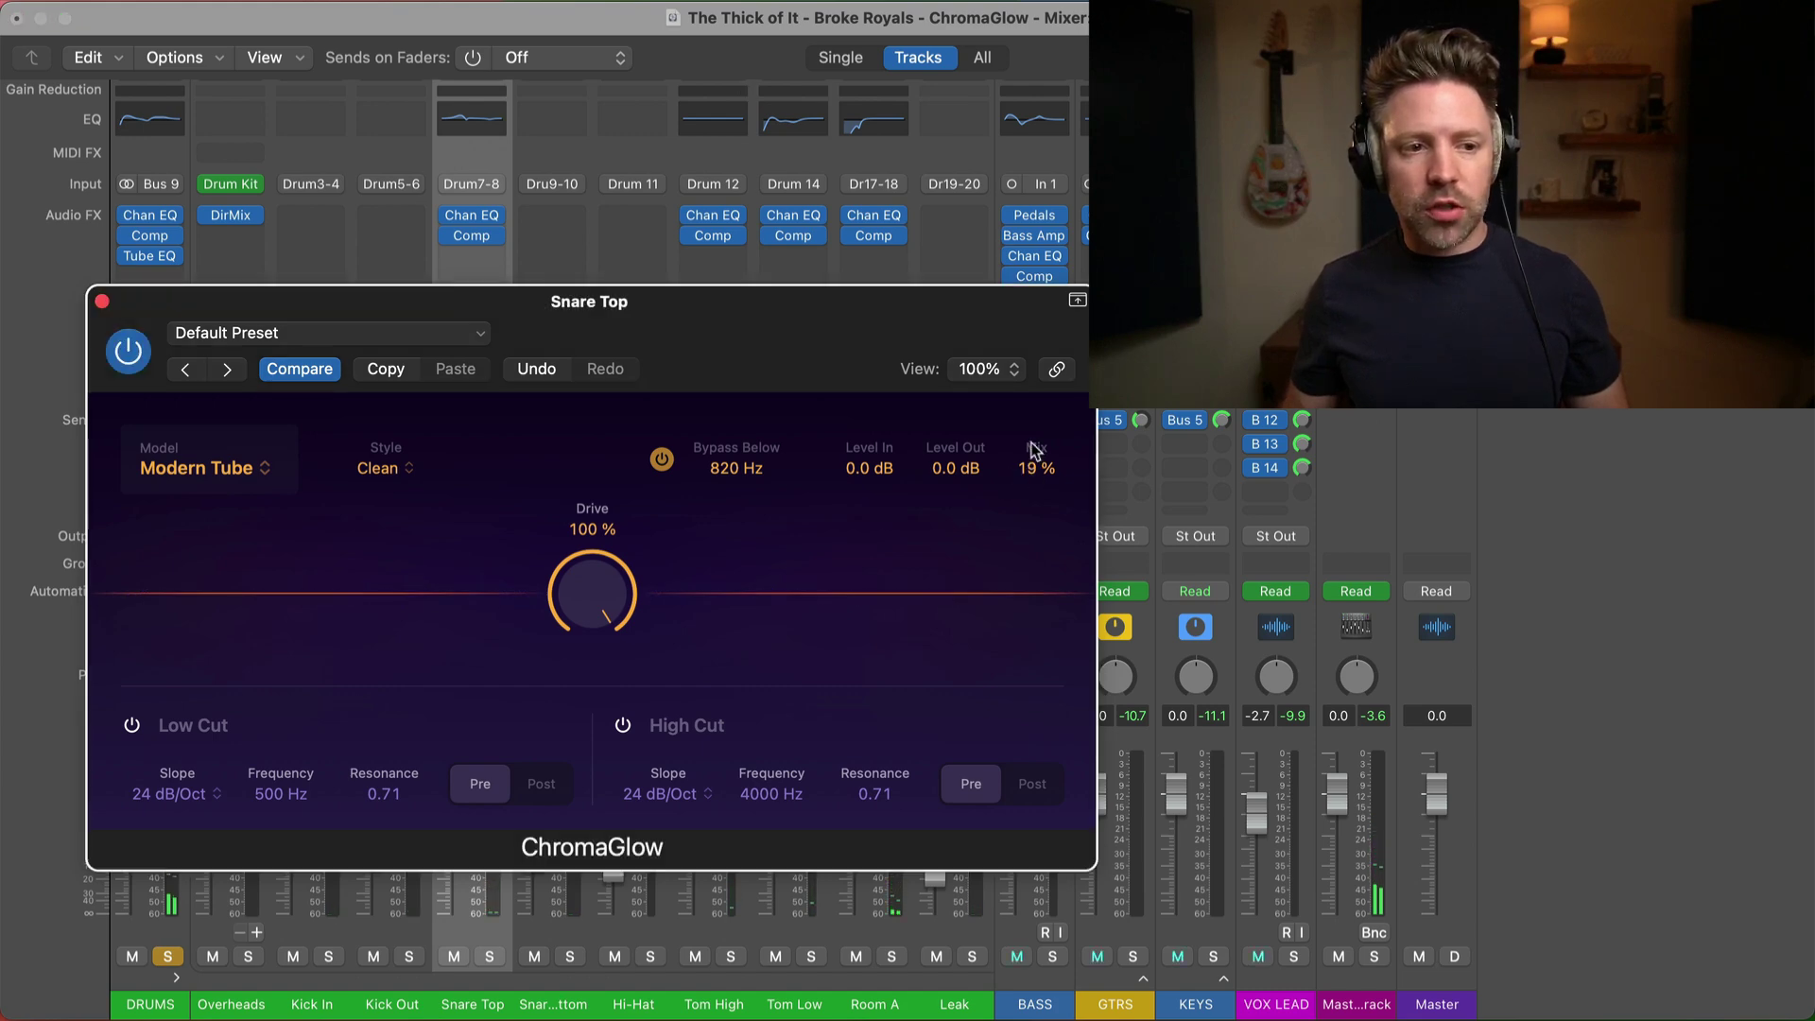
# Audition the Retro Tube, Modern Tube, Magnetic and Squeeze models on the Snare Top ChromaGlow.
pyautogui.click(234, 467)
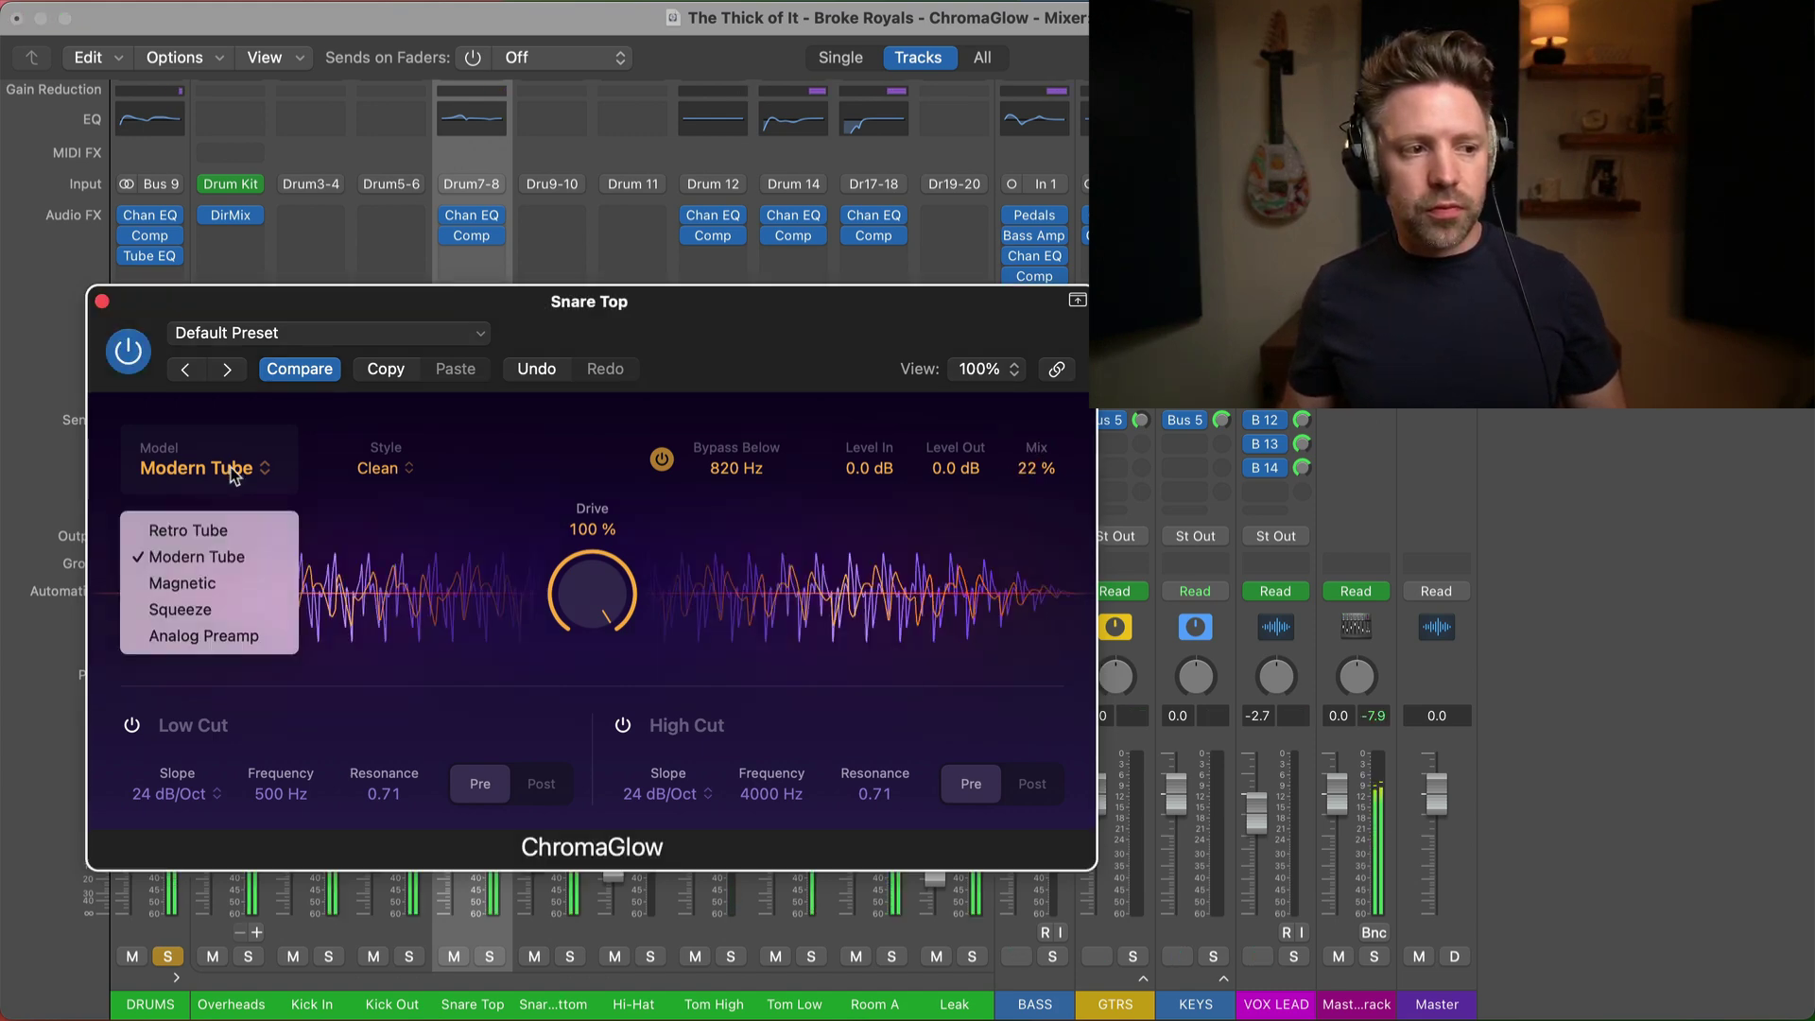
pyautogui.click(219, 533)
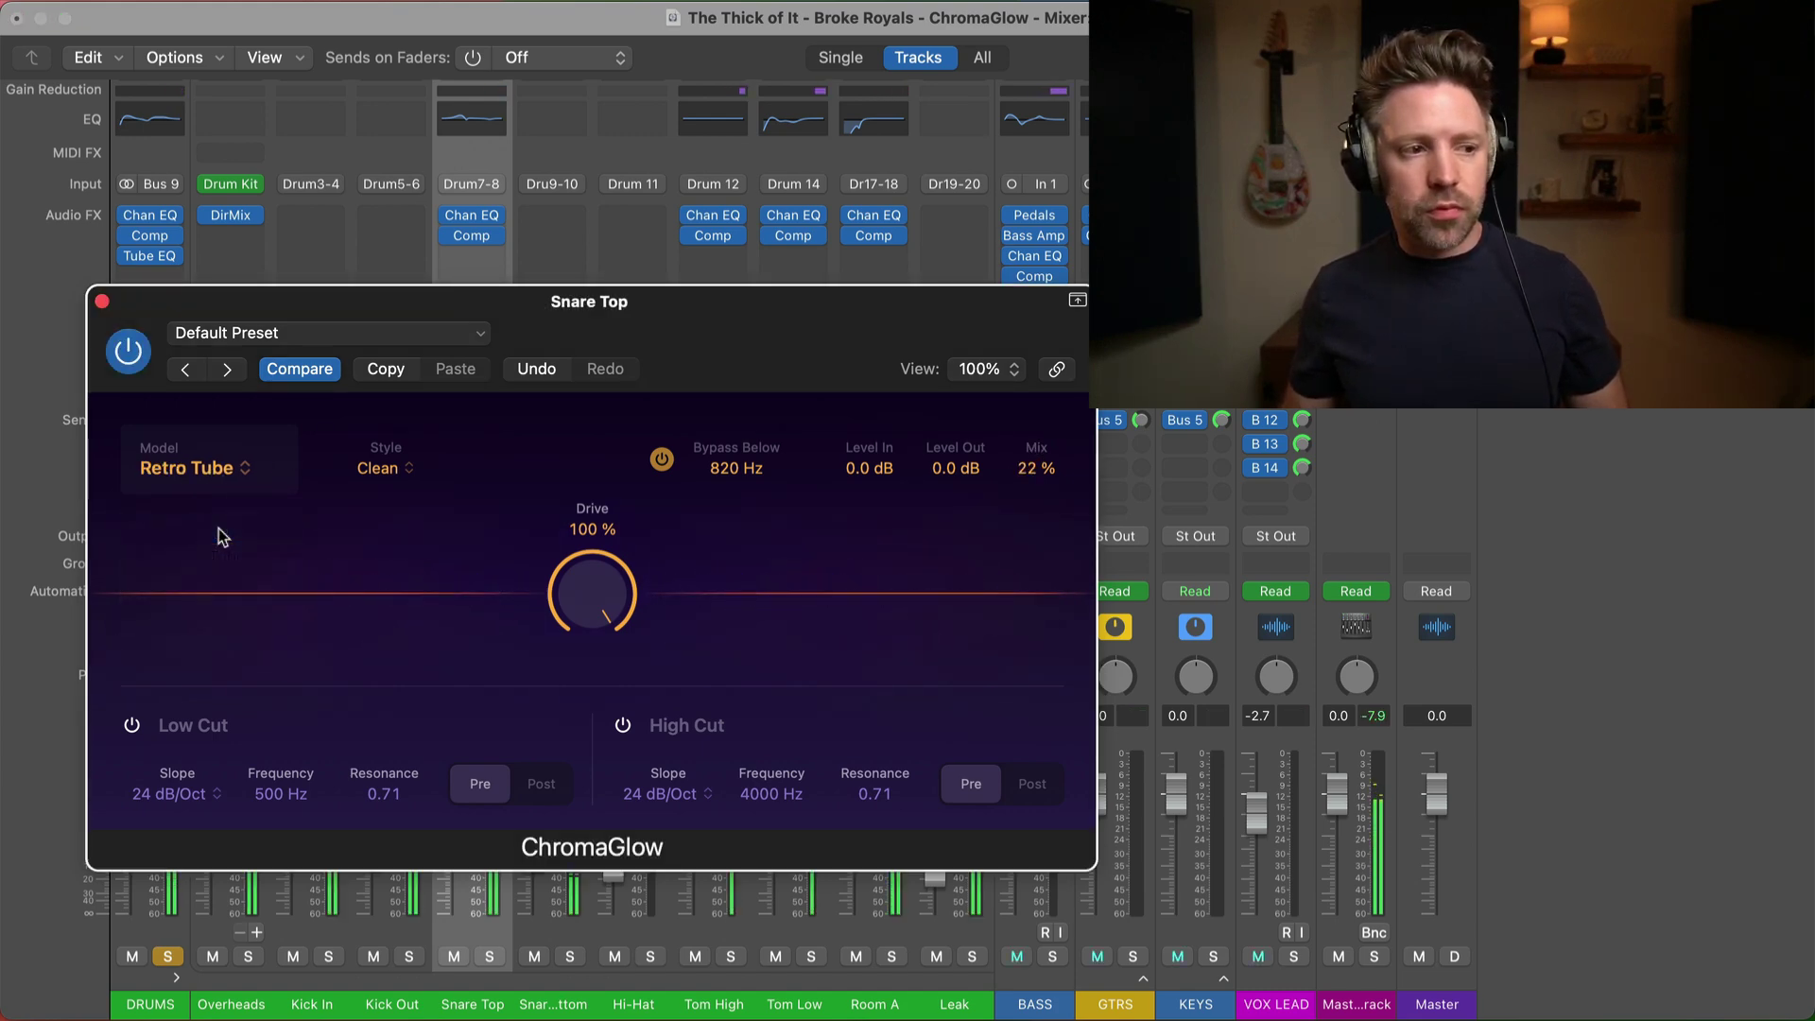
pyautogui.click(241, 470)
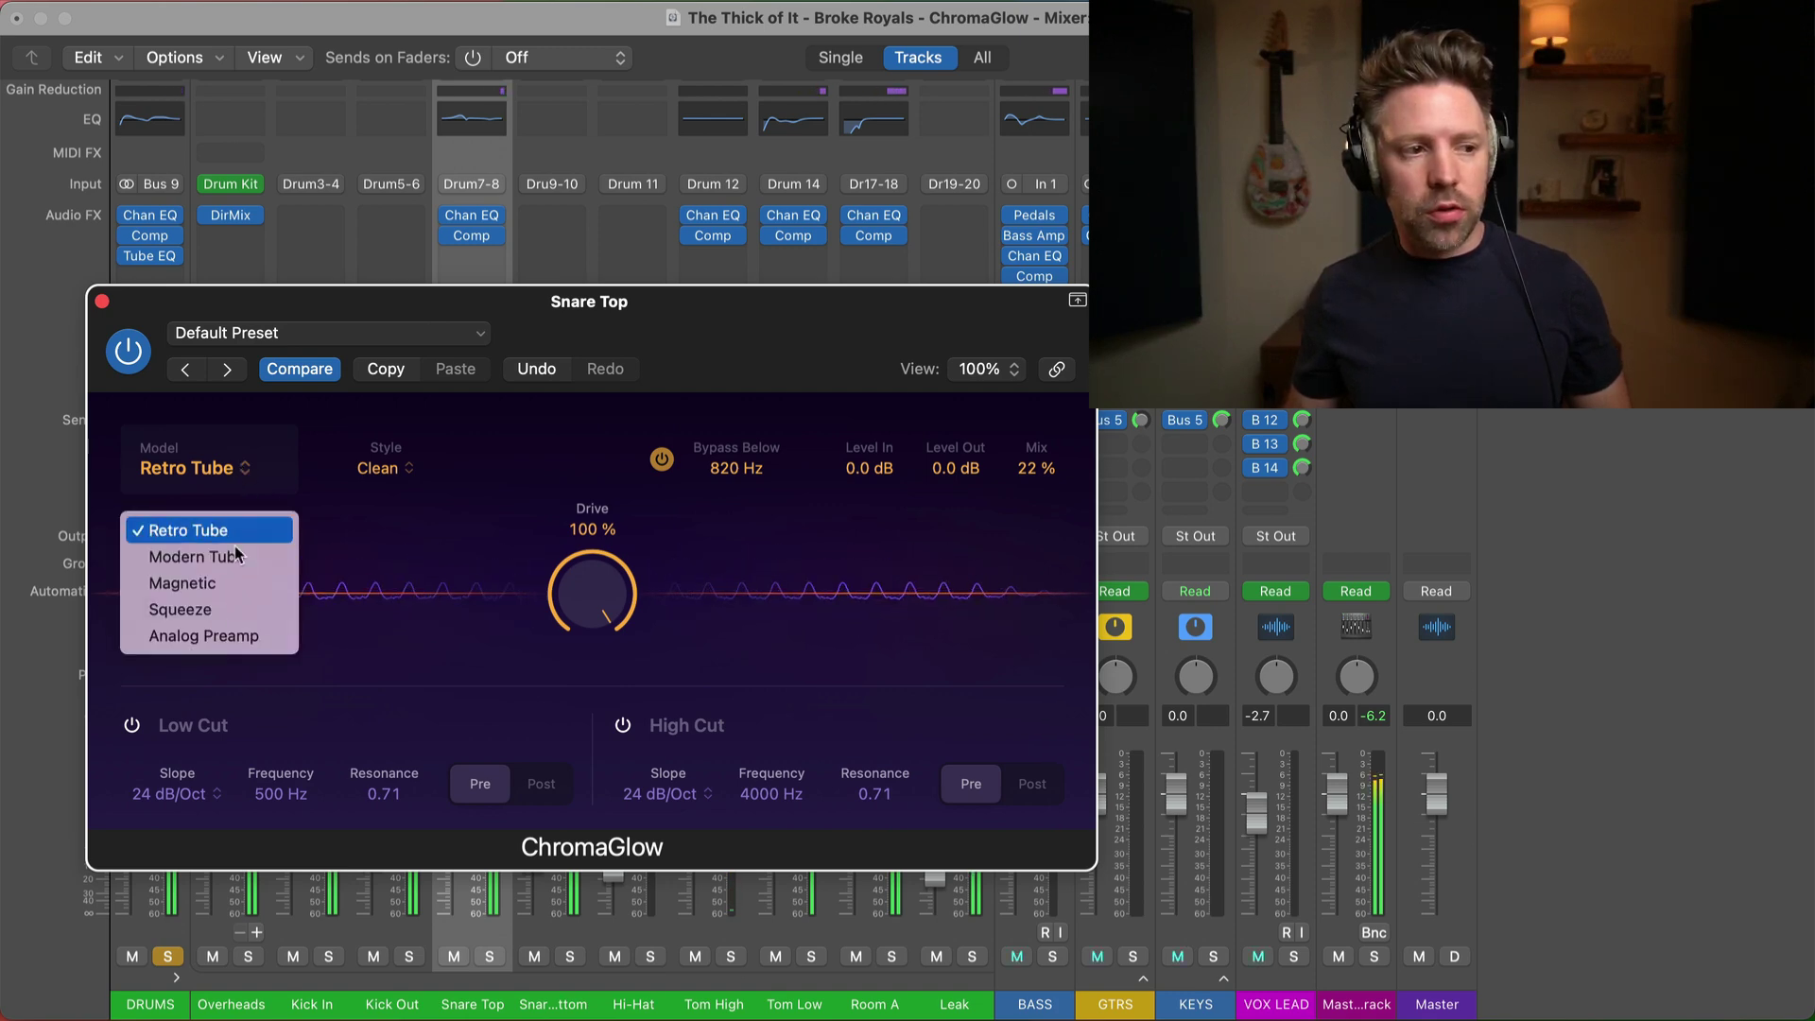
pyautogui.click(231, 559)
pyautogui.click(218, 474)
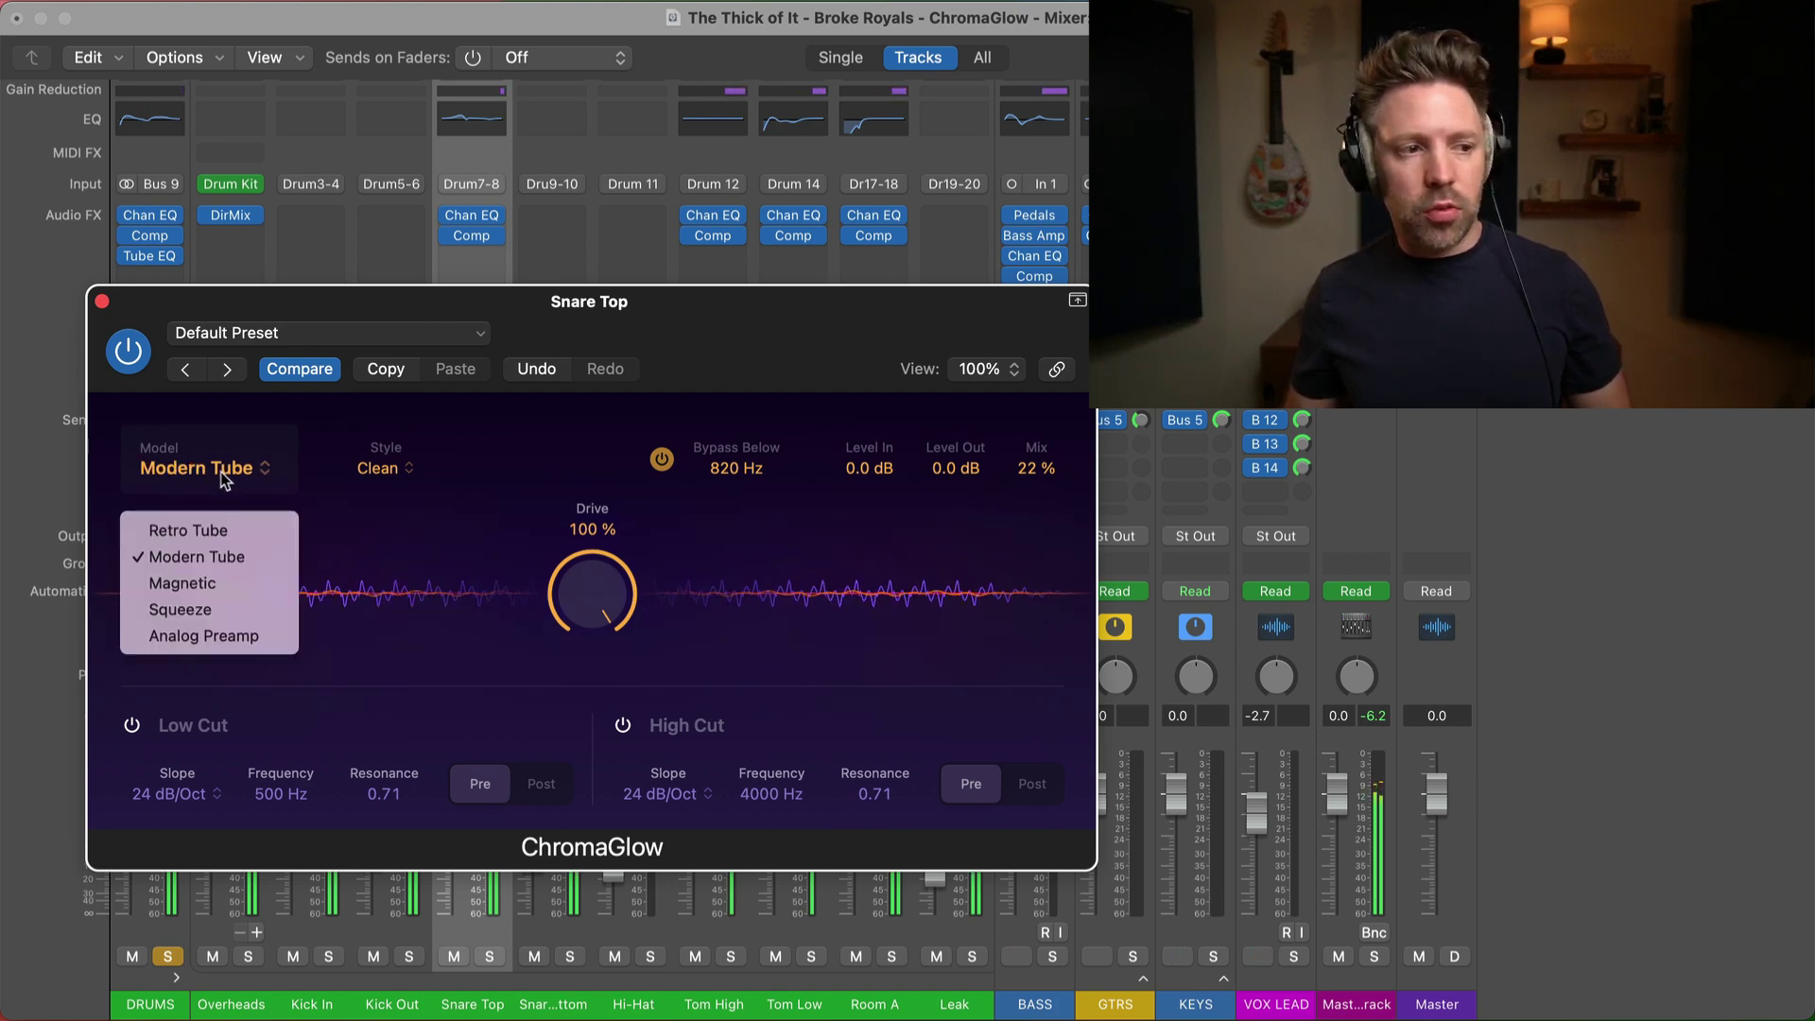
pyautogui.click(213, 583)
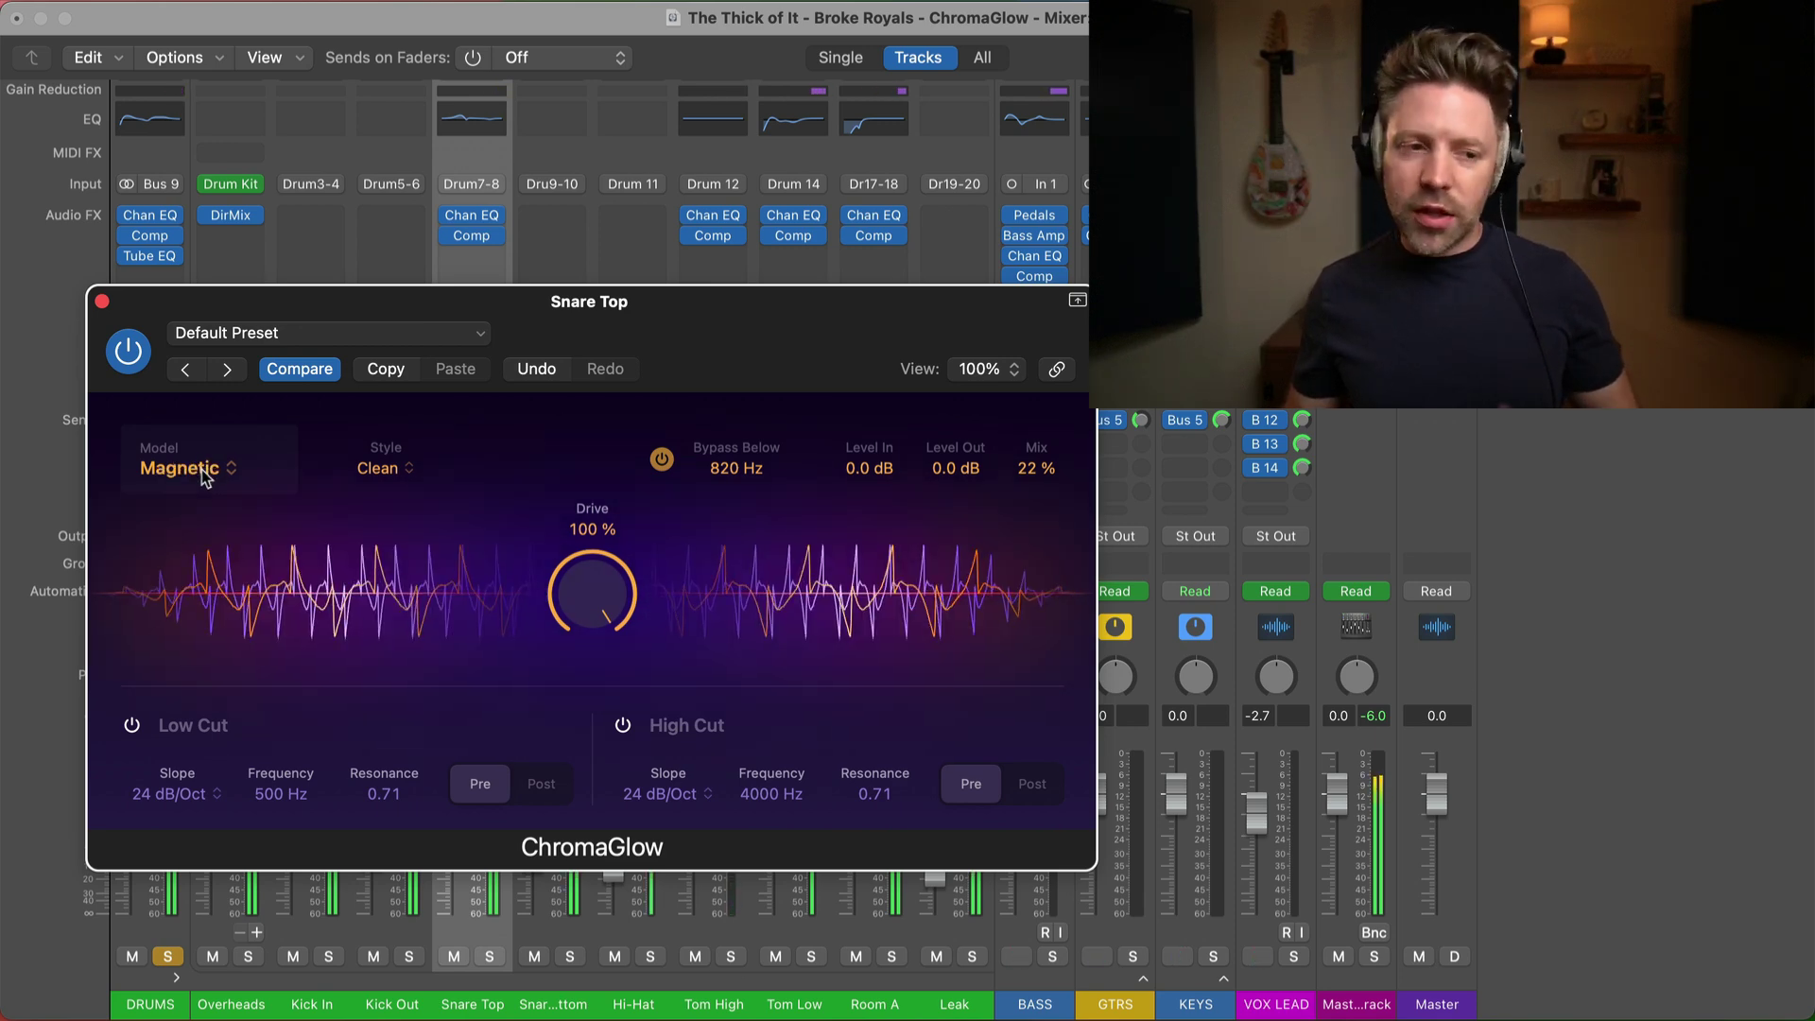
pyautogui.click(201, 468)
pyautogui.click(215, 619)
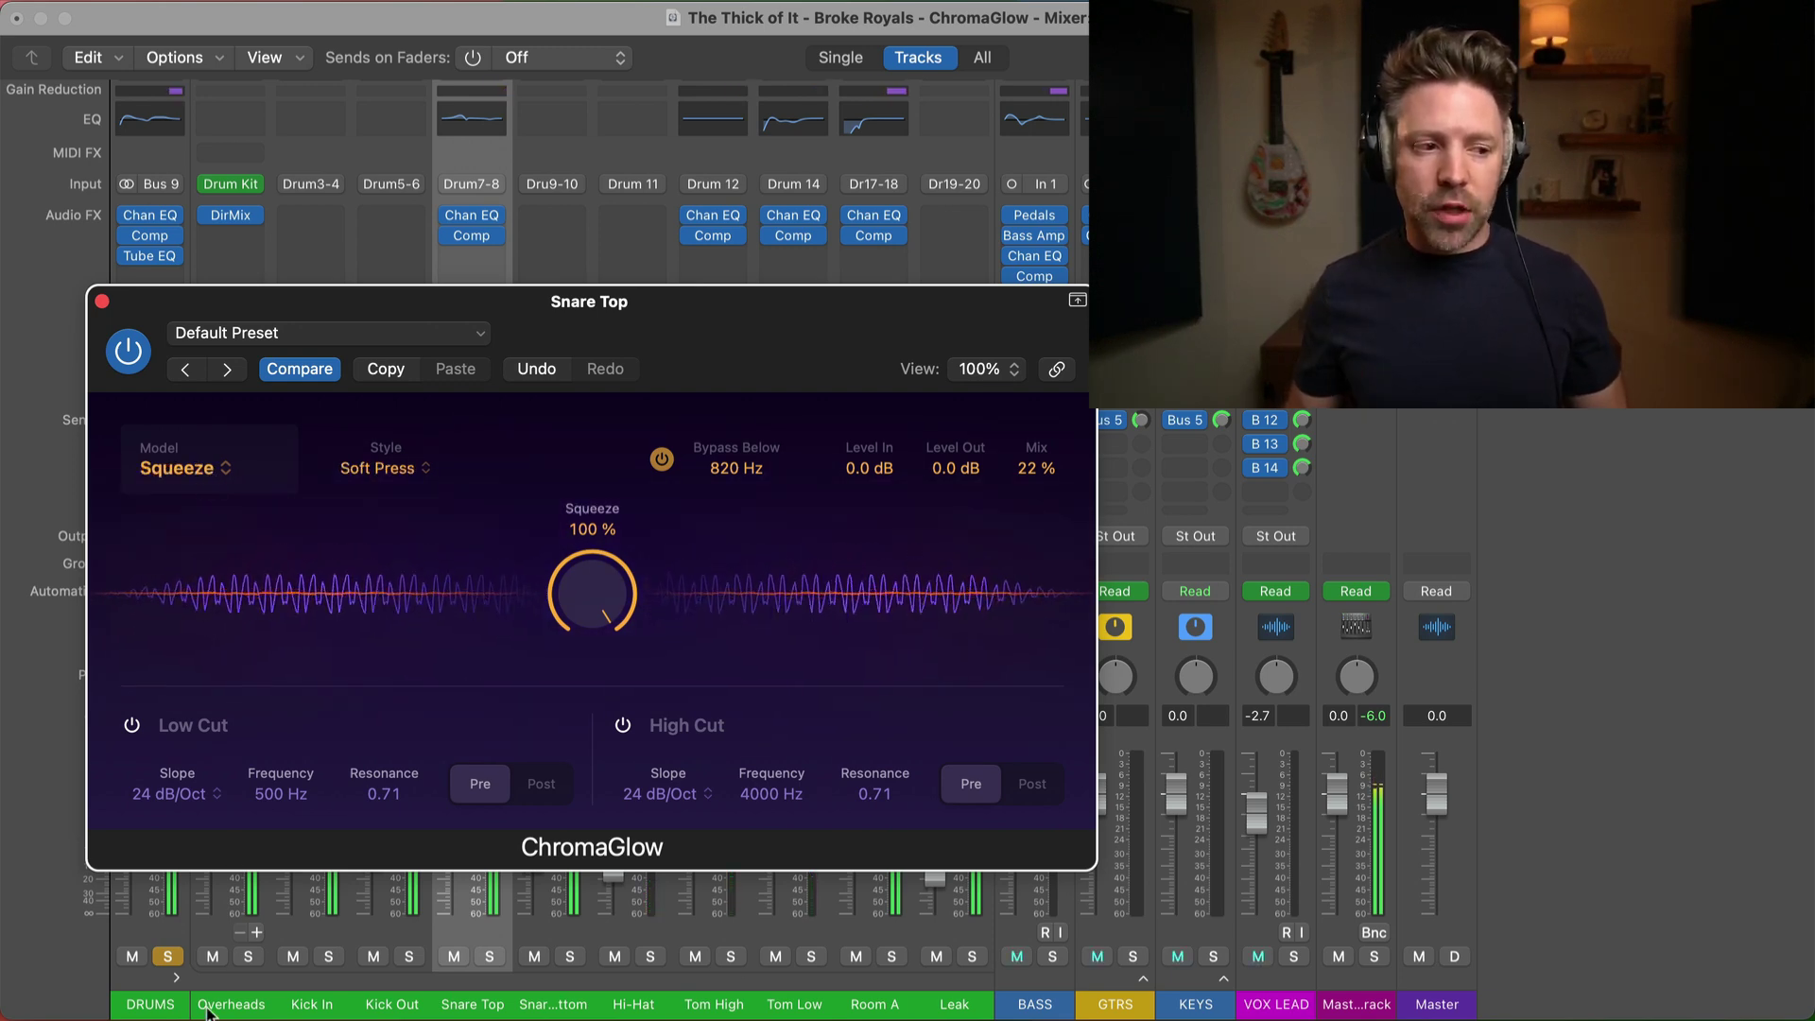
pyautogui.click(168, 957)
pyautogui.click(168, 957)
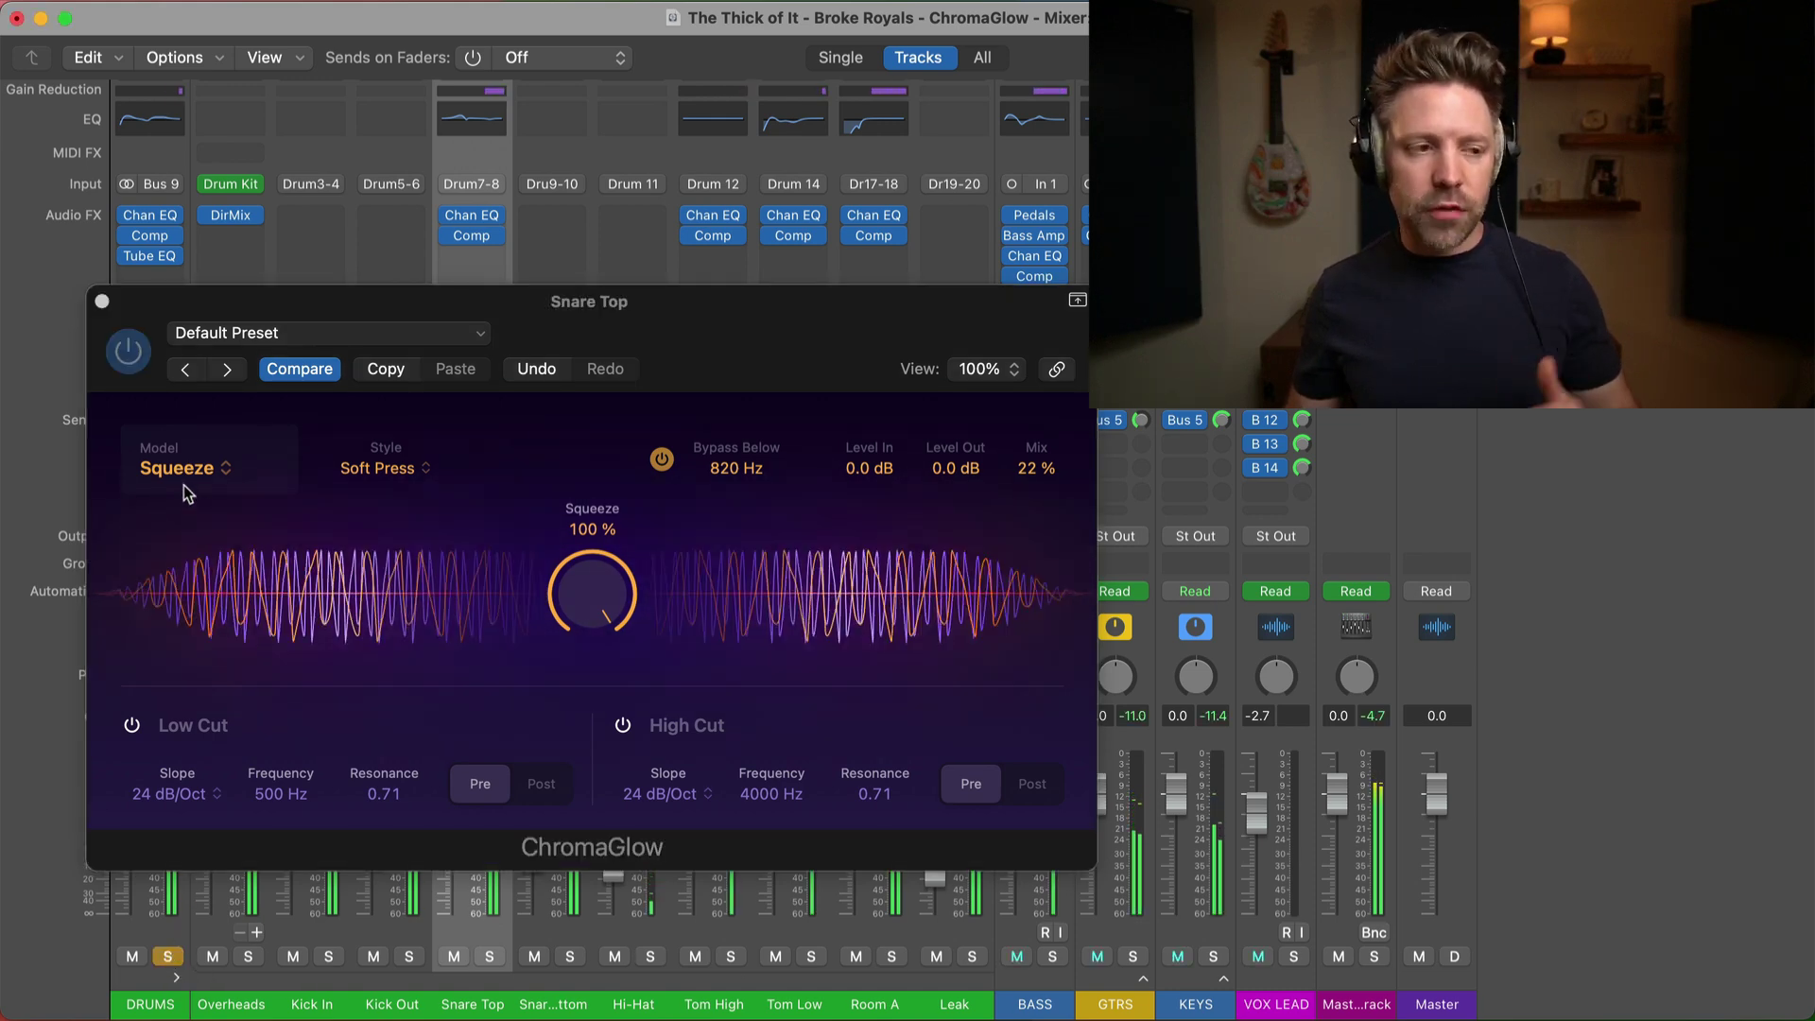
# Try Analog Preamp, then return to Modern Tube and ease Mix down to 16%.
pyautogui.click(184, 479)
pyautogui.click(196, 638)
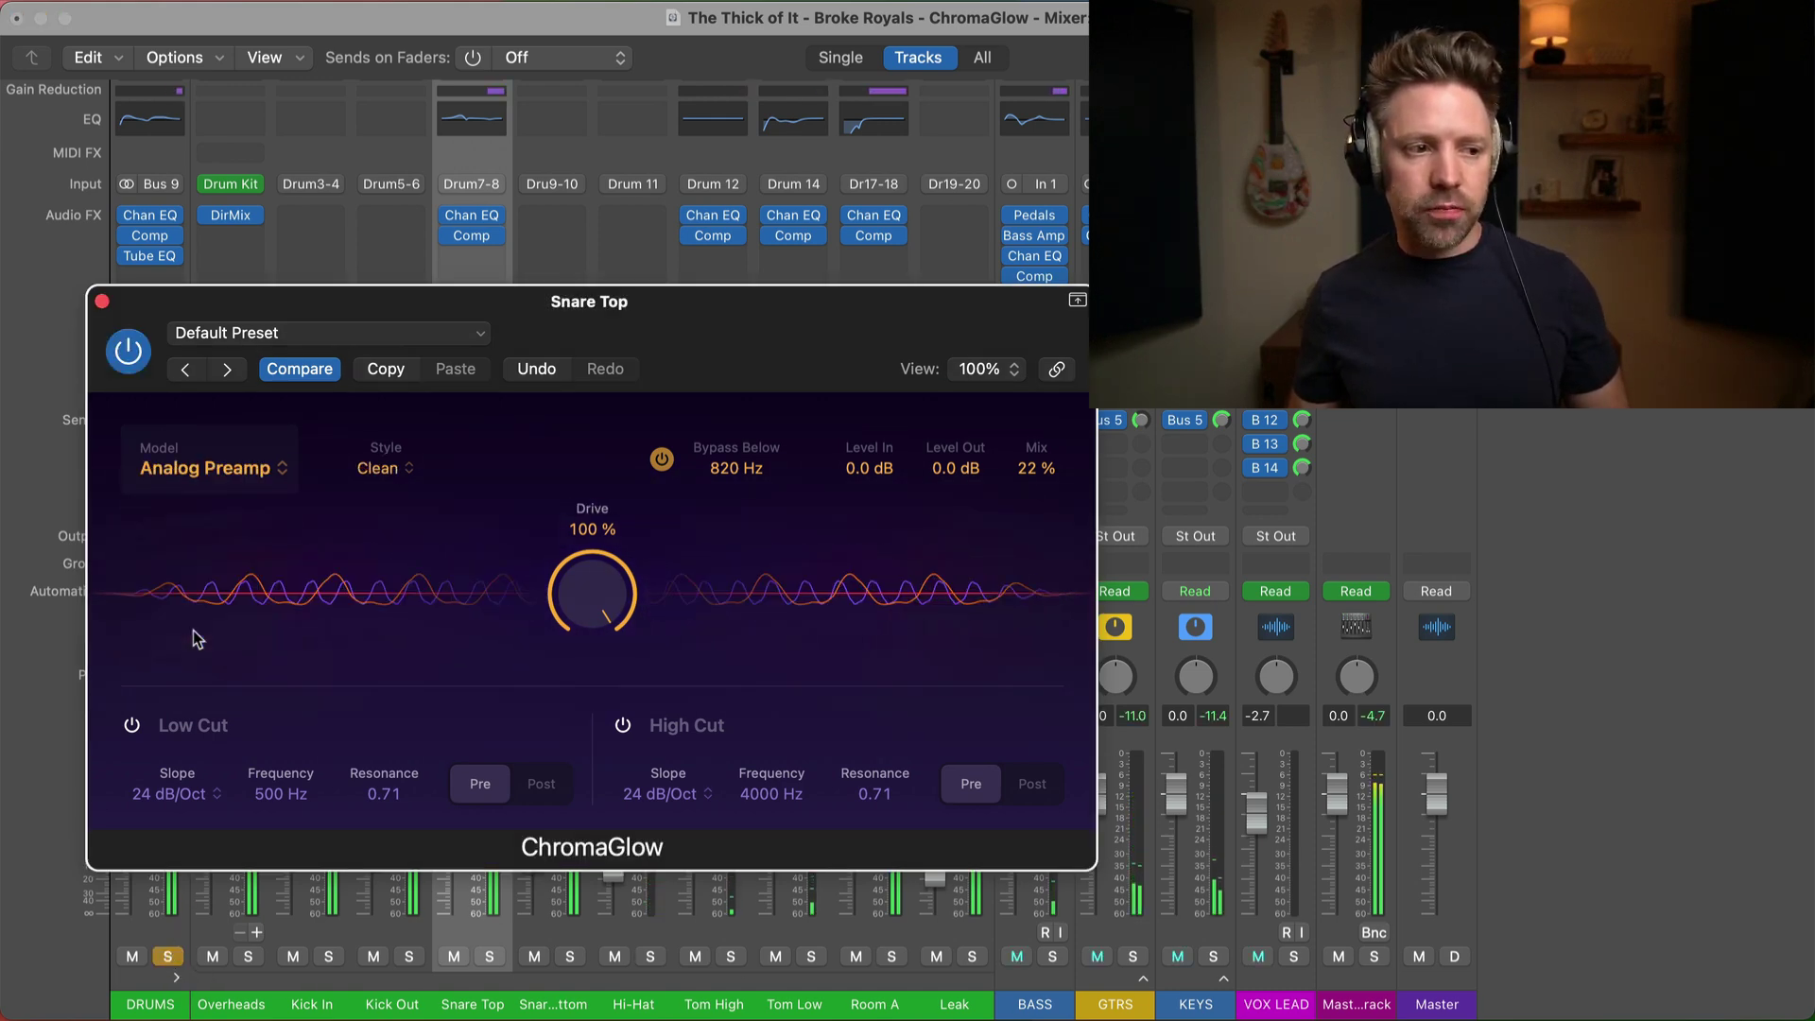
pyautogui.click(187, 471)
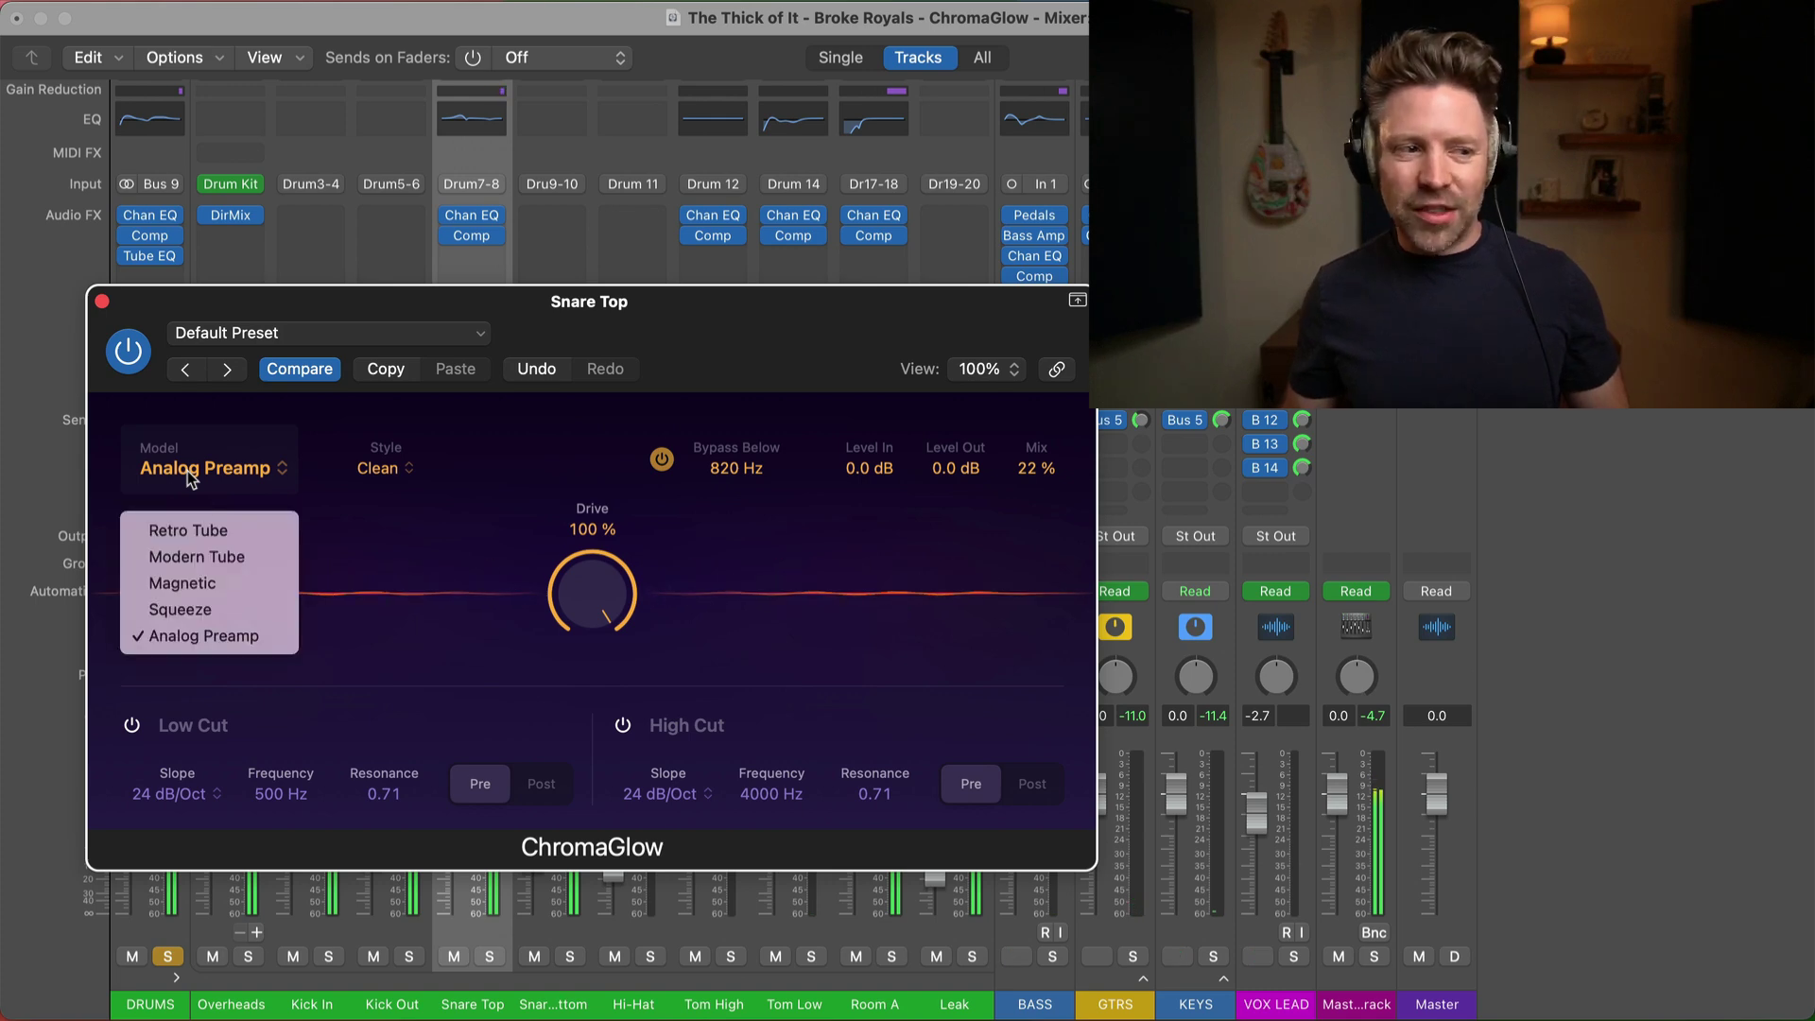
pyautogui.click(227, 560)
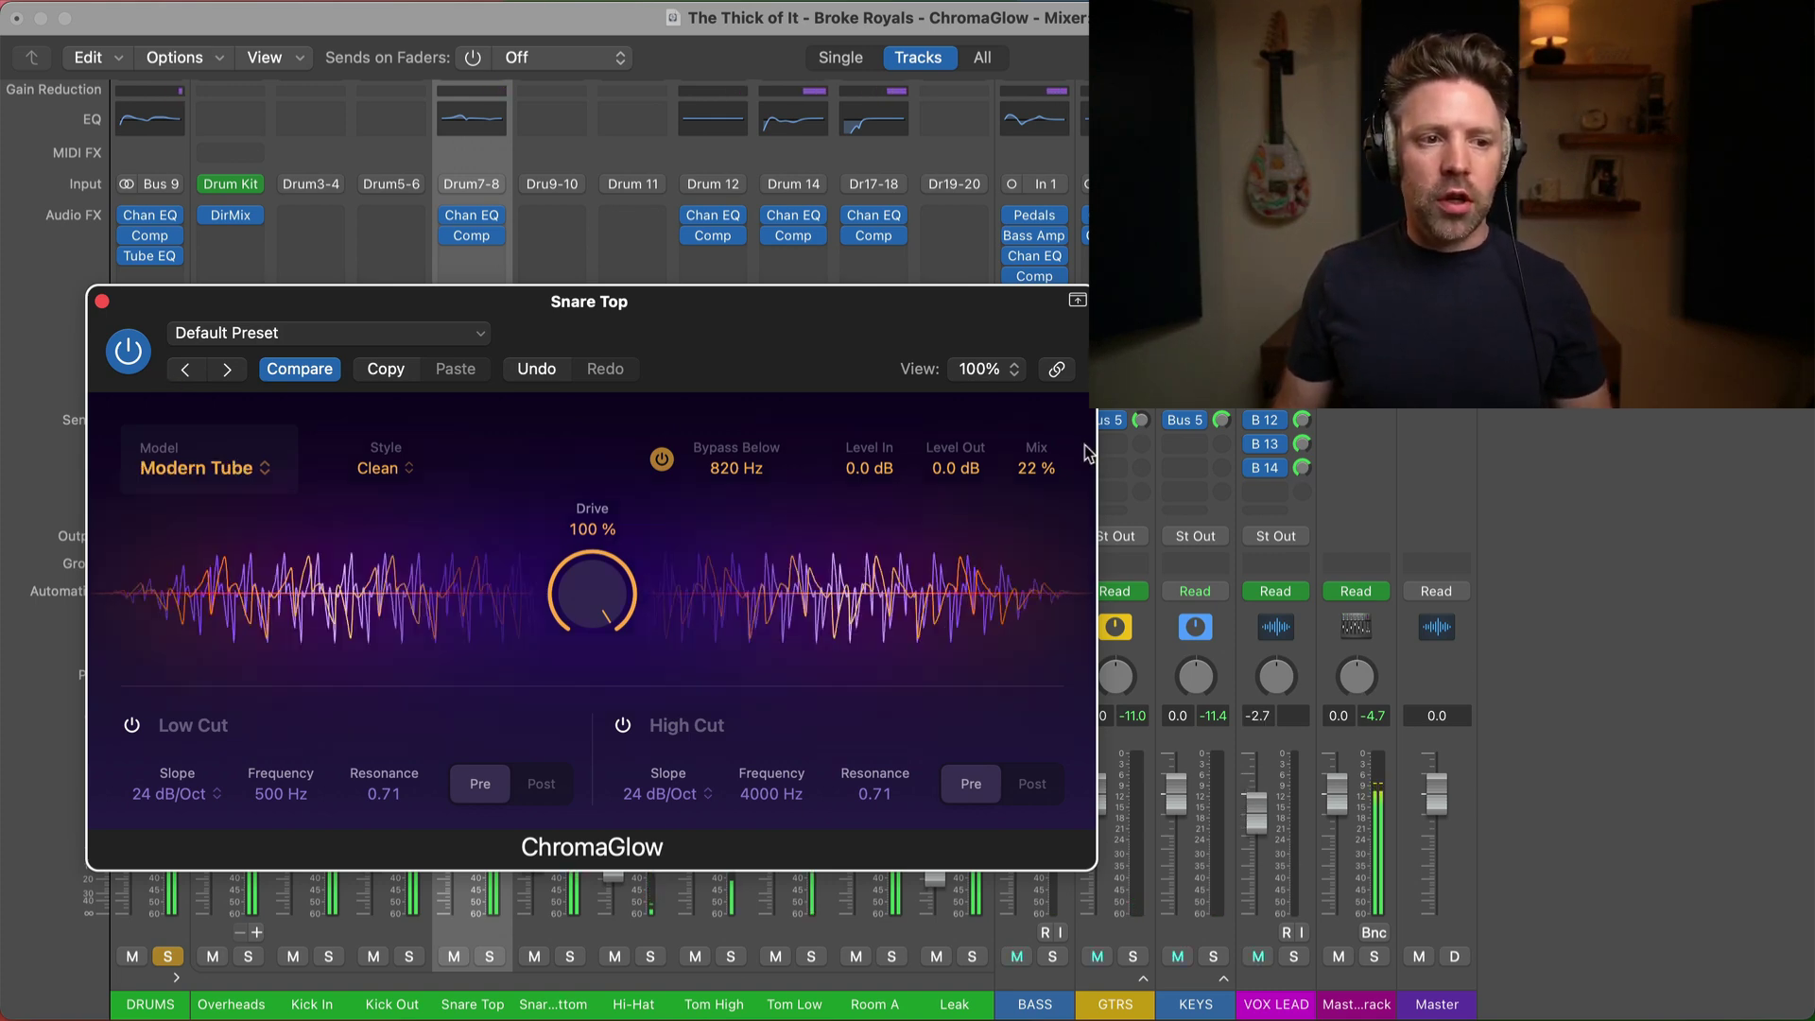
pyautogui.moveTo(1037, 468)
pyautogui.mouseDown()
pyautogui.moveTo(1041, 515)
pyautogui.moveTo(1043, 496)
pyautogui.mouseUp()
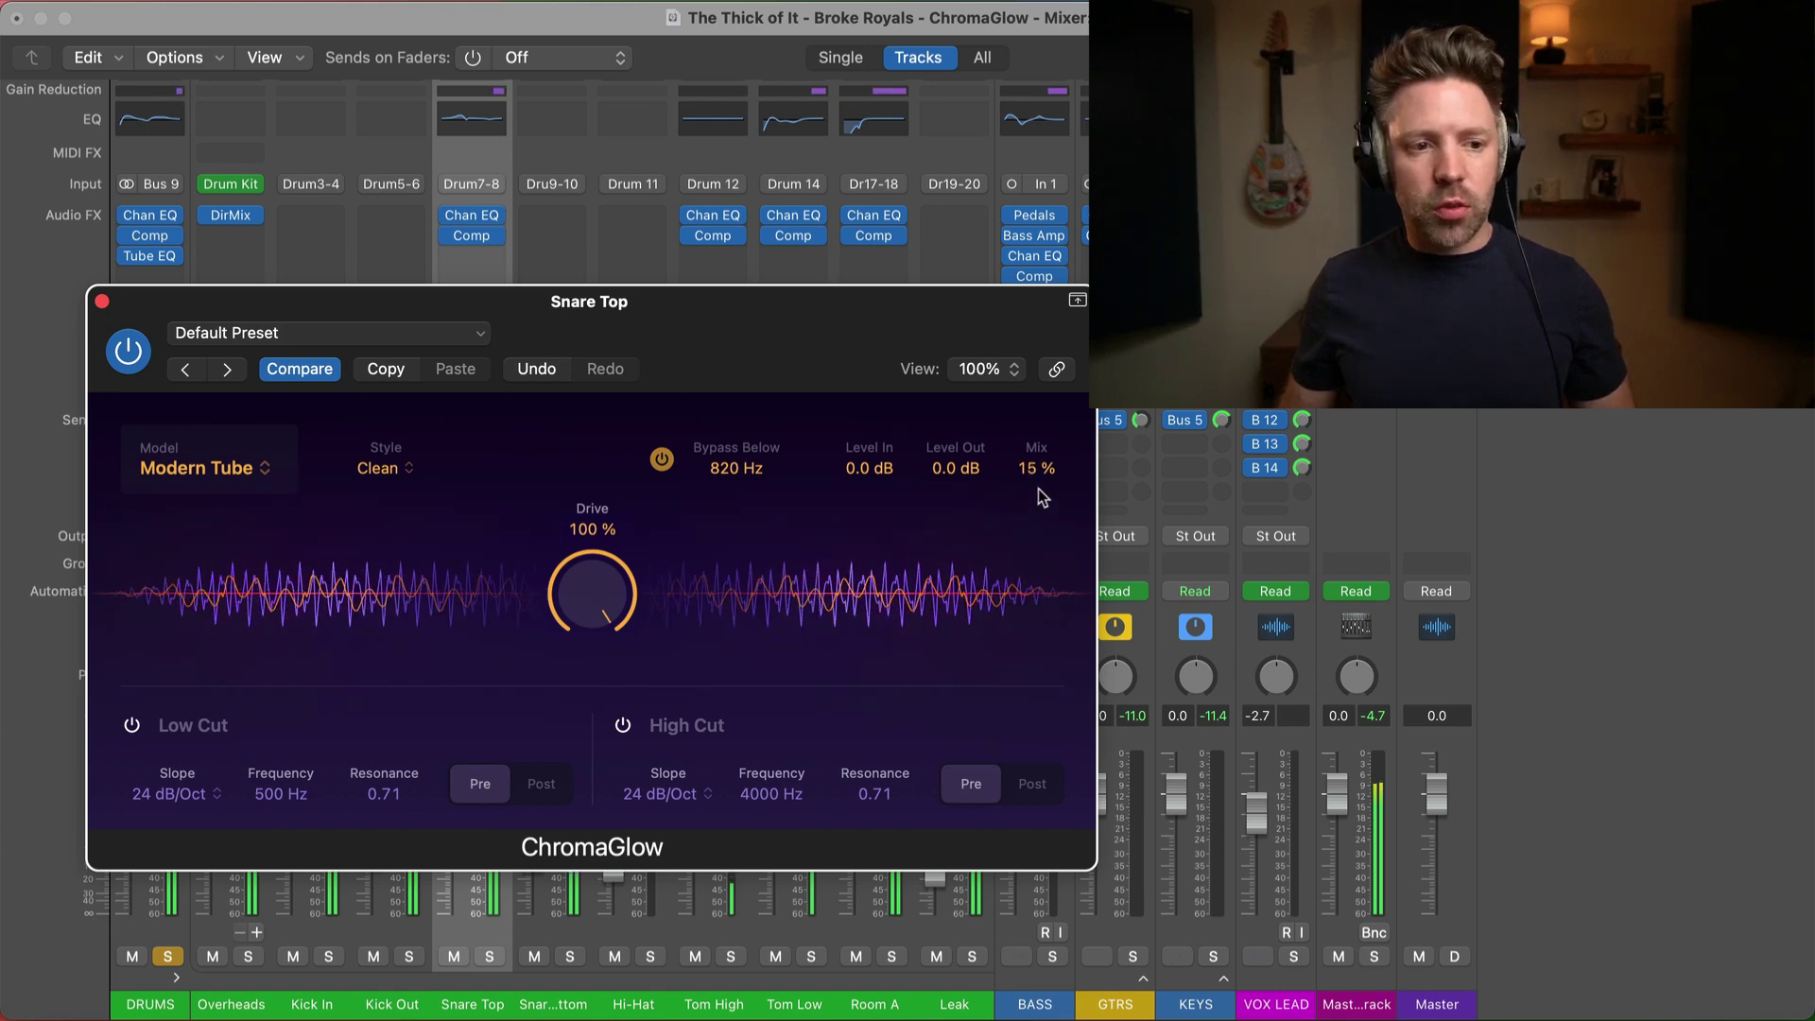
pyautogui.click(103, 301)
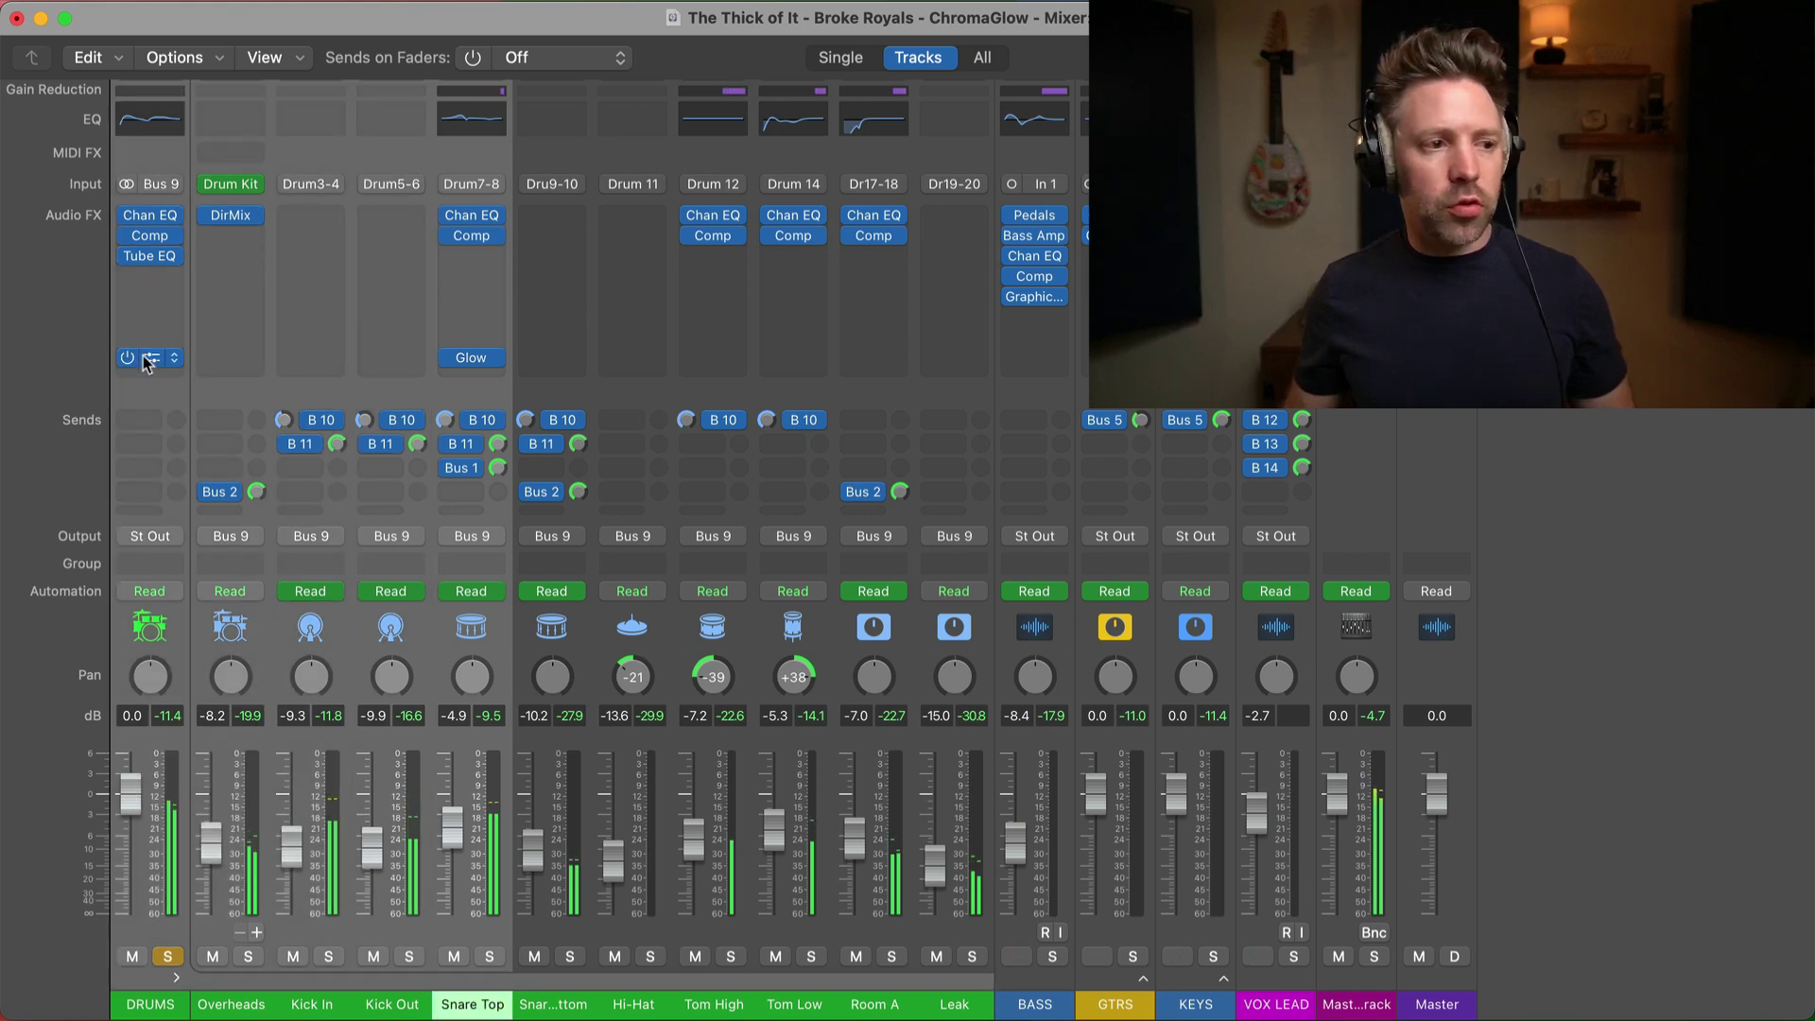
pyautogui.click(137, 364)
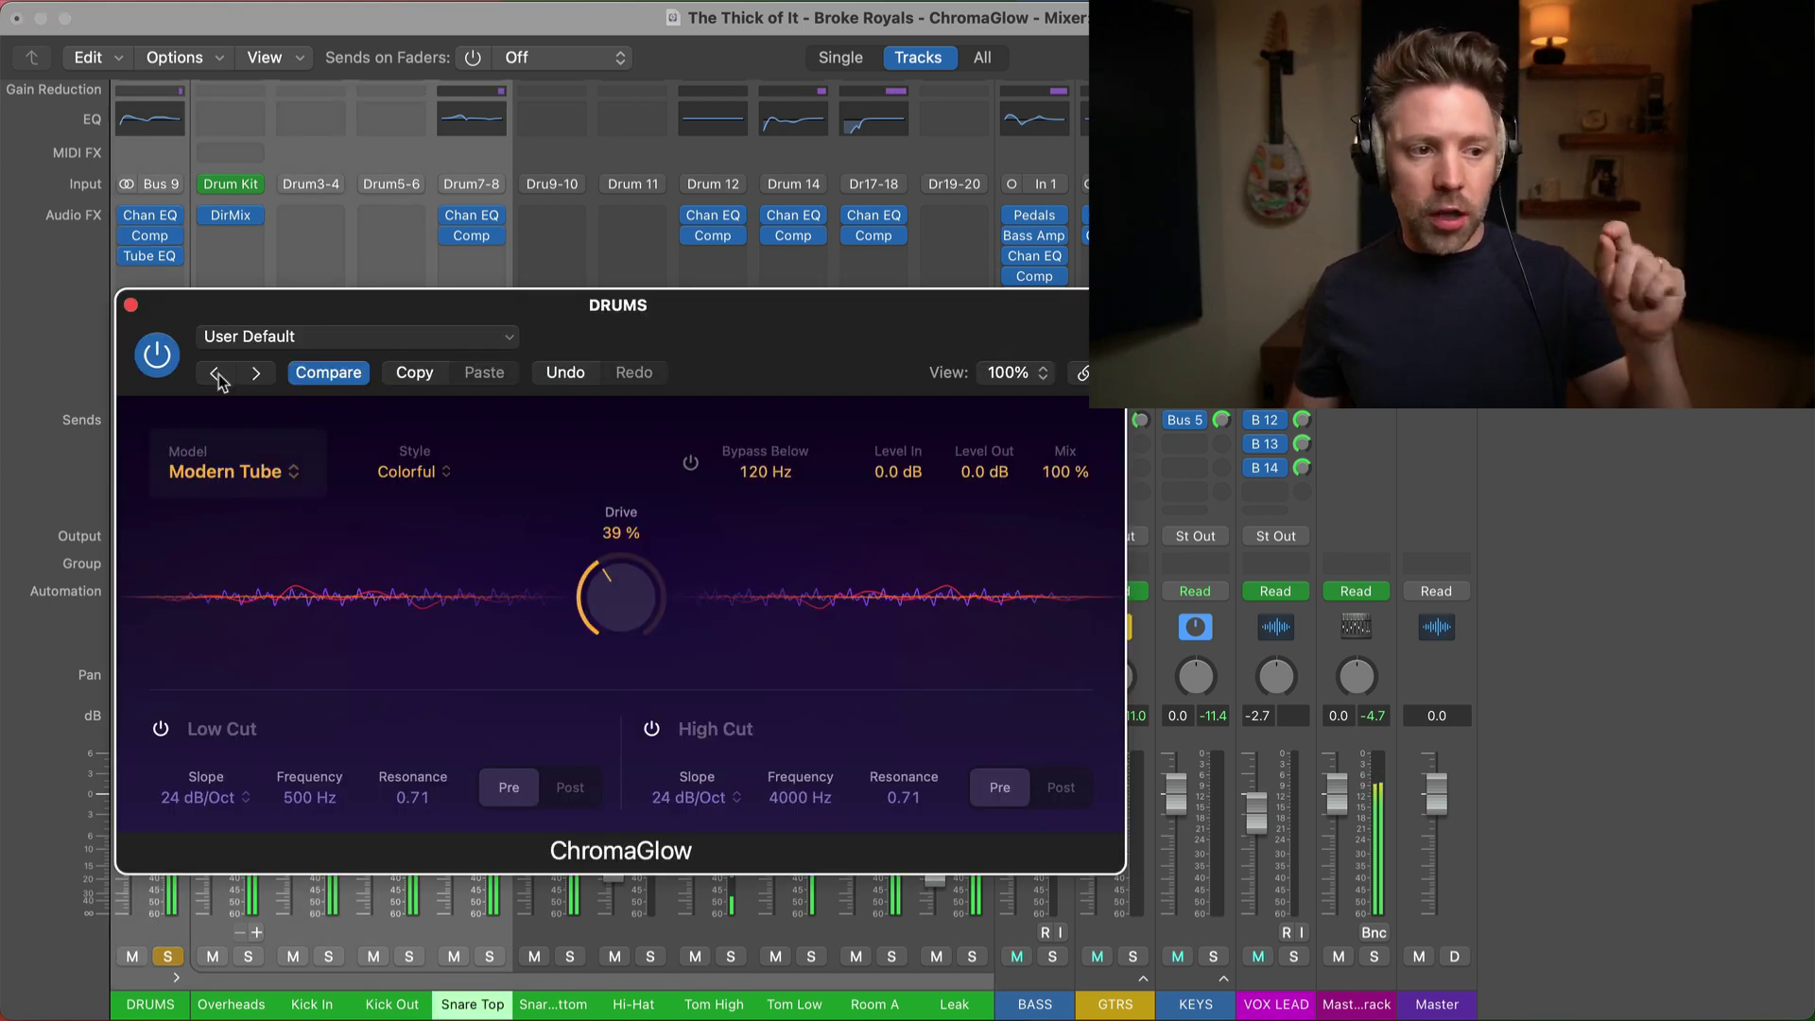
pyautogui.click(131, 304)
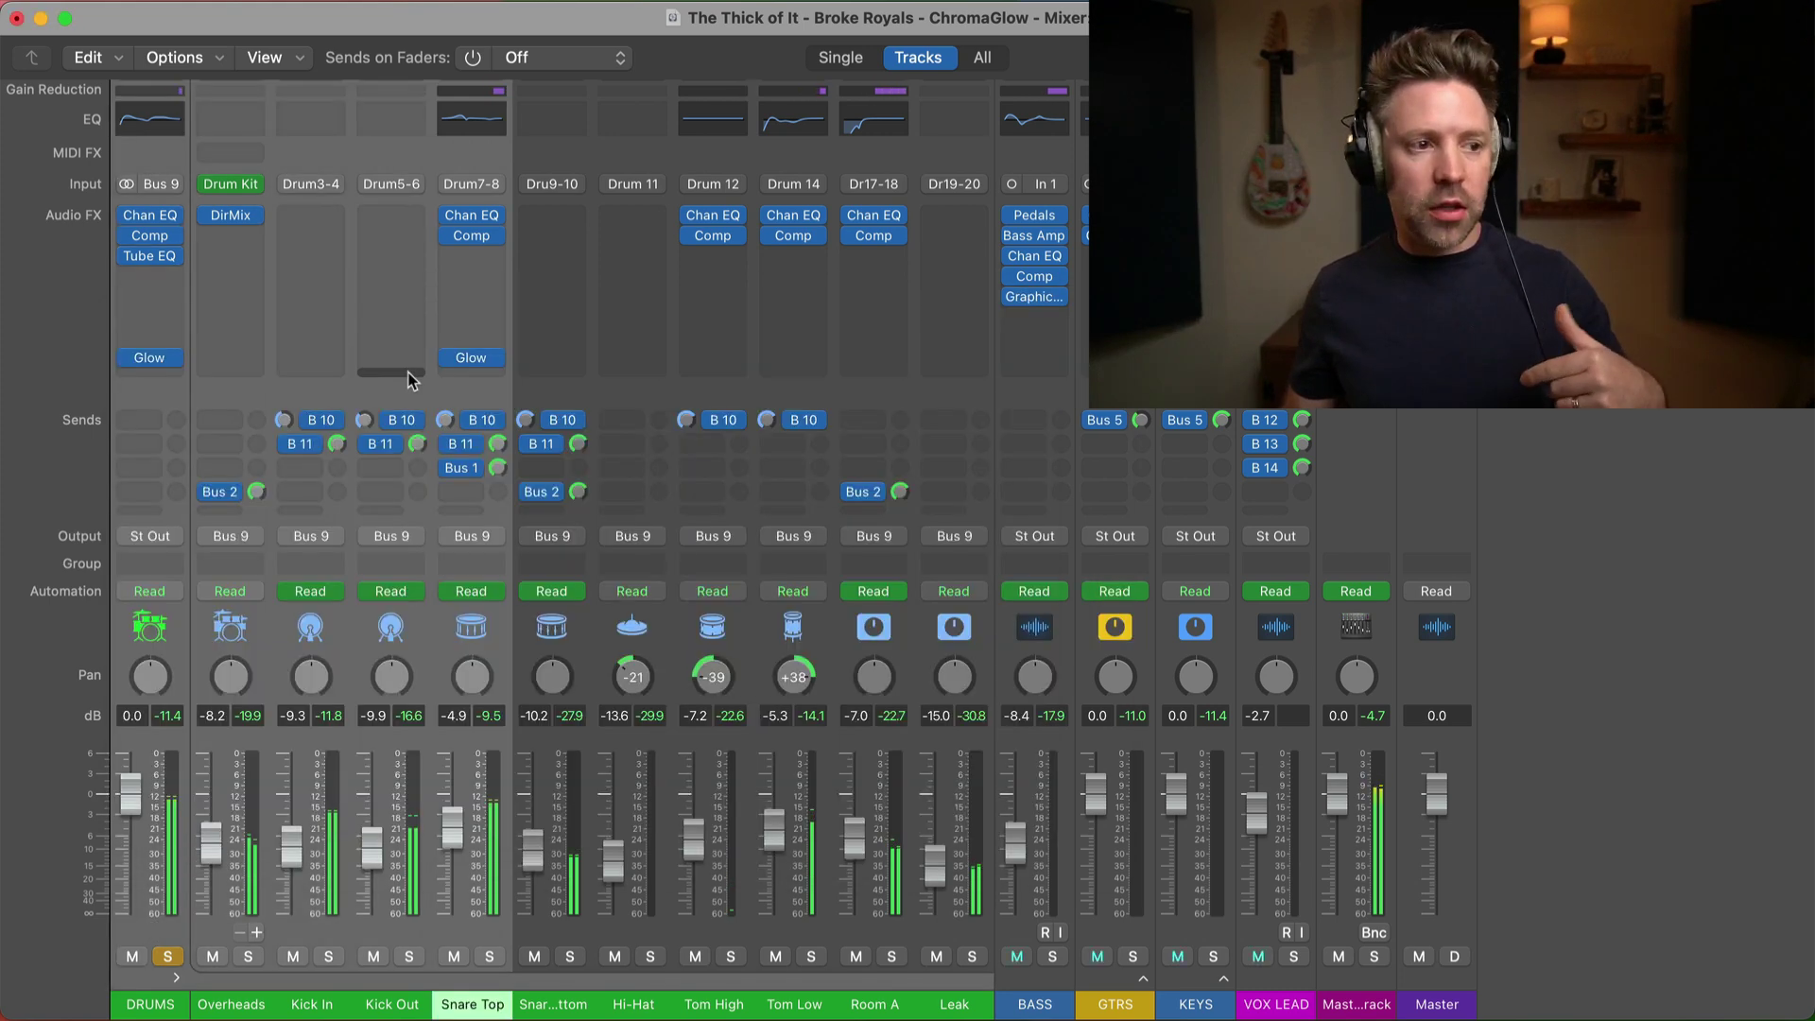
pyautogui.click(474, 359)
pyautogui.click(123, 308)
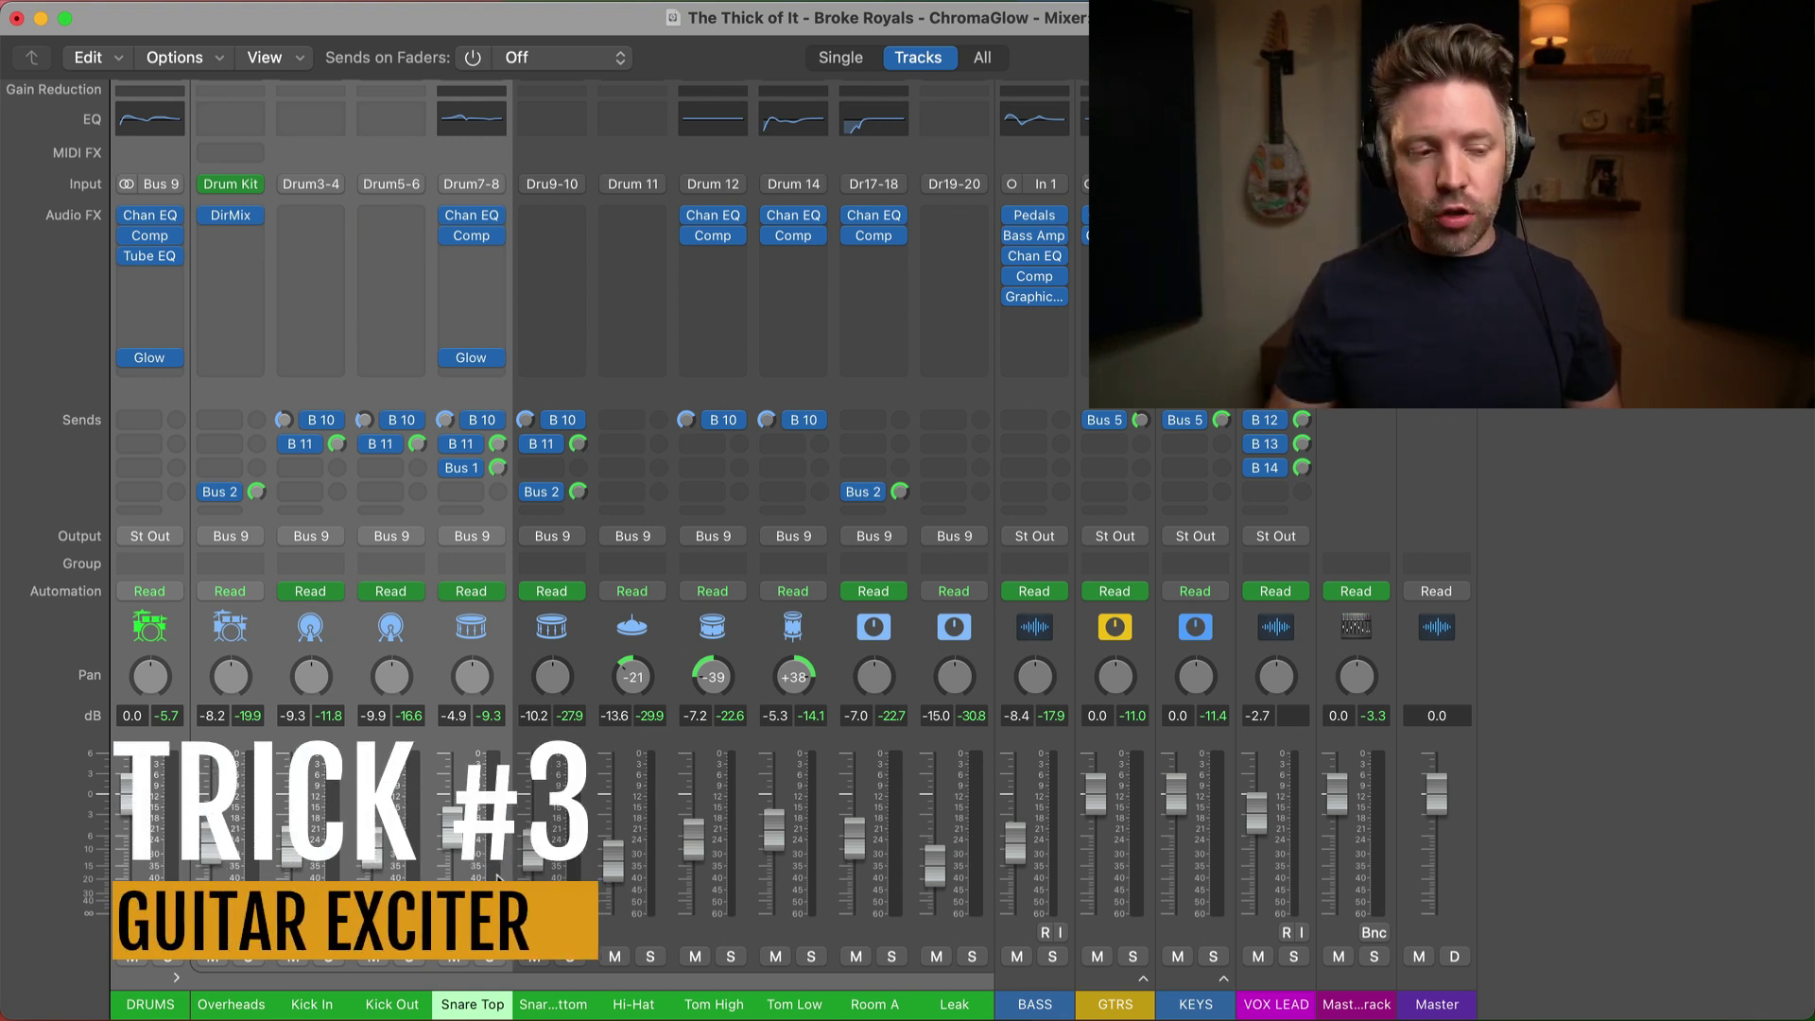
# Solo GTRS, insert a stereo ChromaGlow on it, and position the window over the mixer.
pyautogui.click(1133, 957)
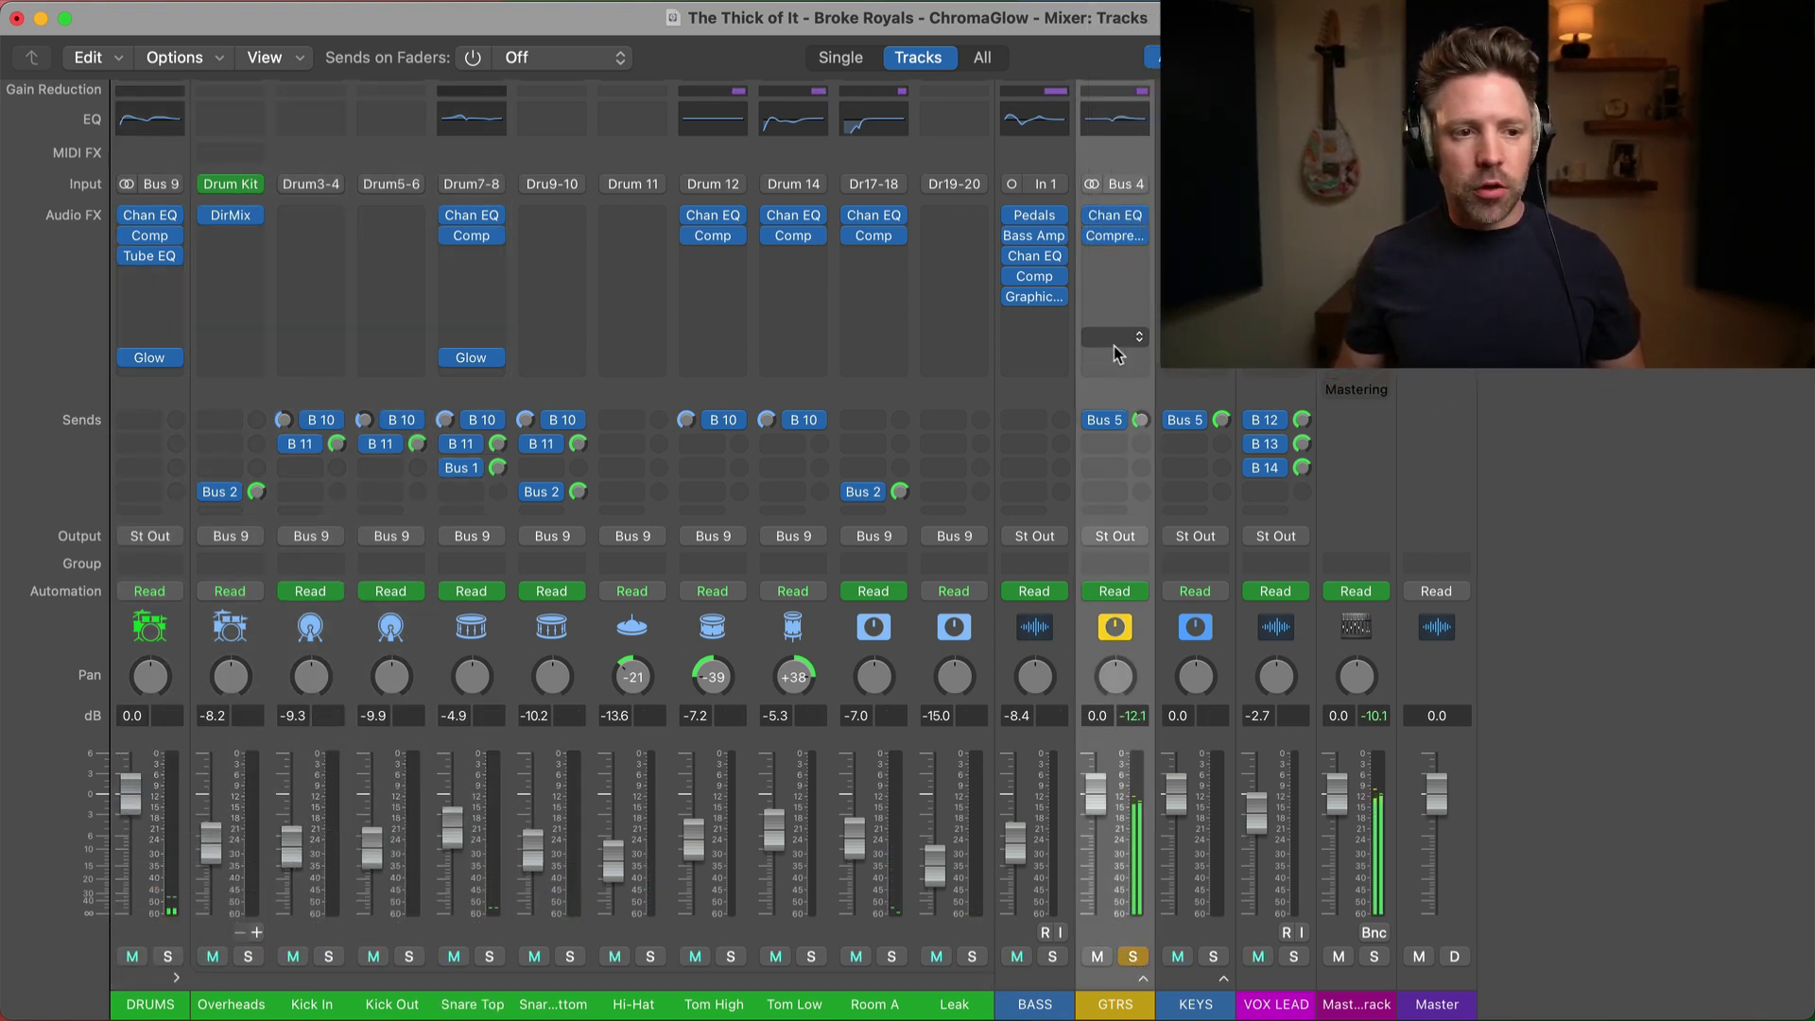
pyautogui.click(1115, 346)
pyautogui.moveTo(1173, 431)
pyautogui.click(1297, 438)
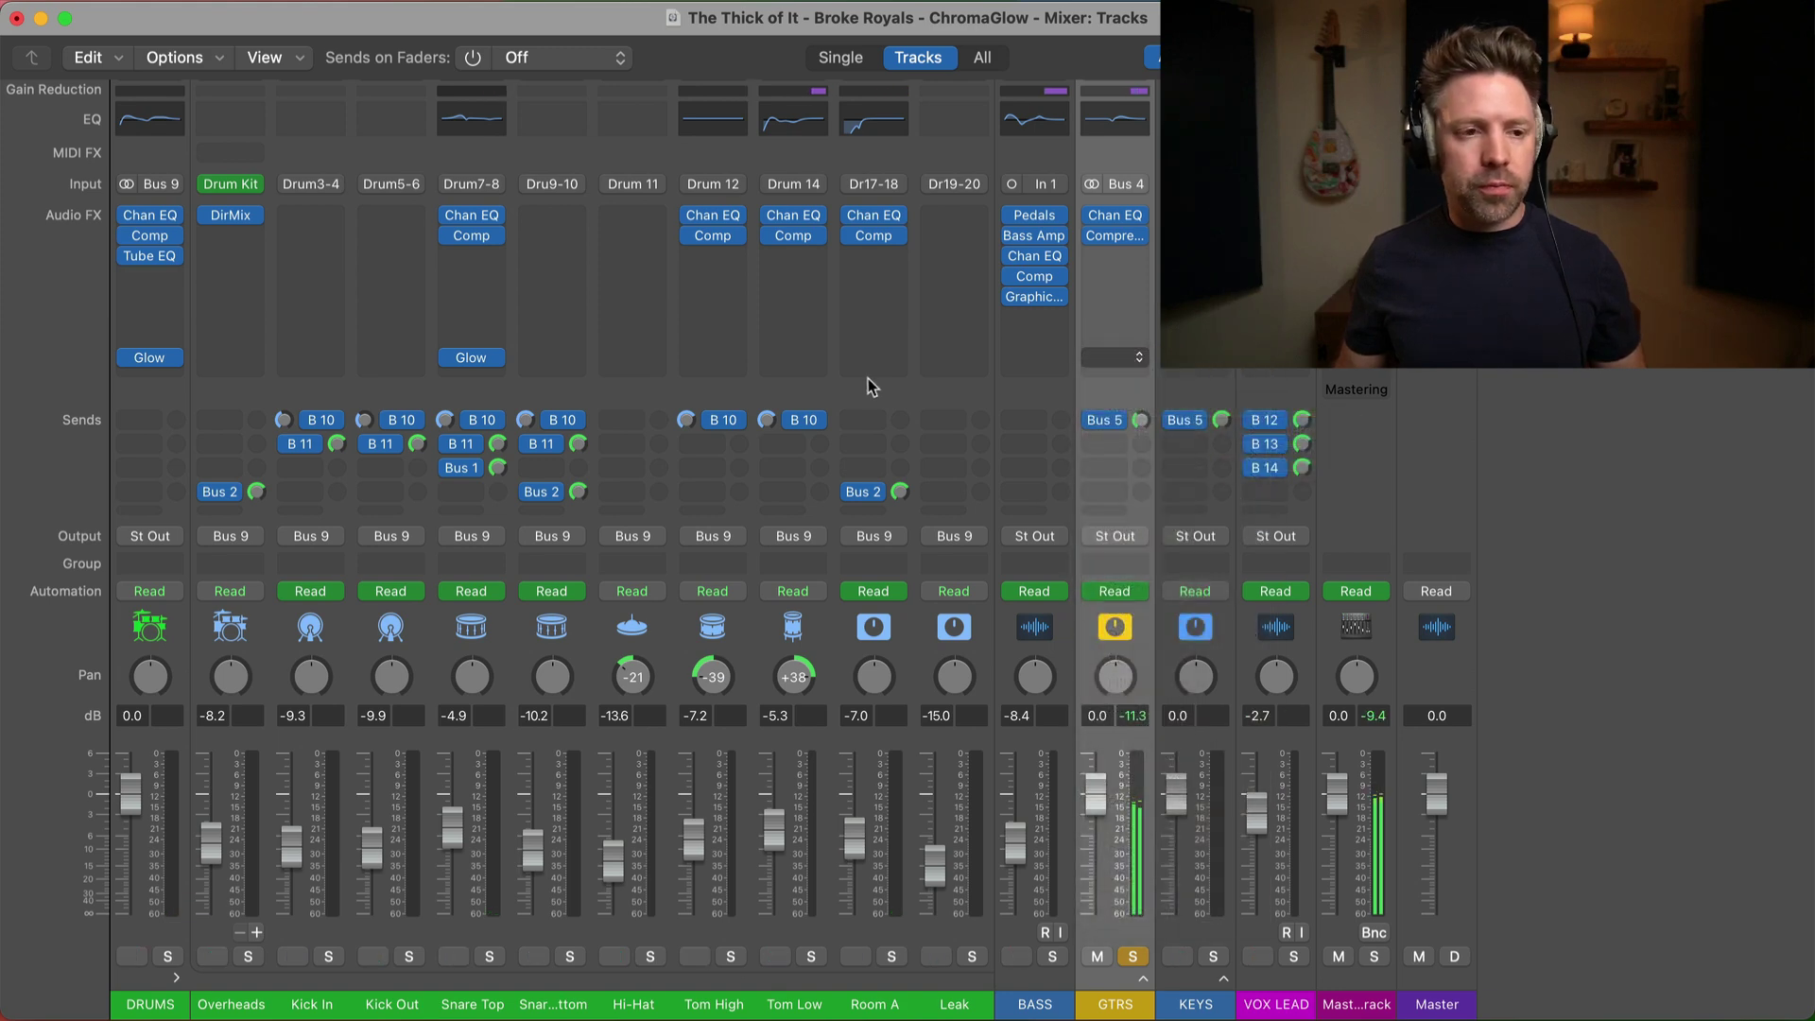
pyautogui.moveTo(1026, 332); pyautogui.dragTo(545, 344)
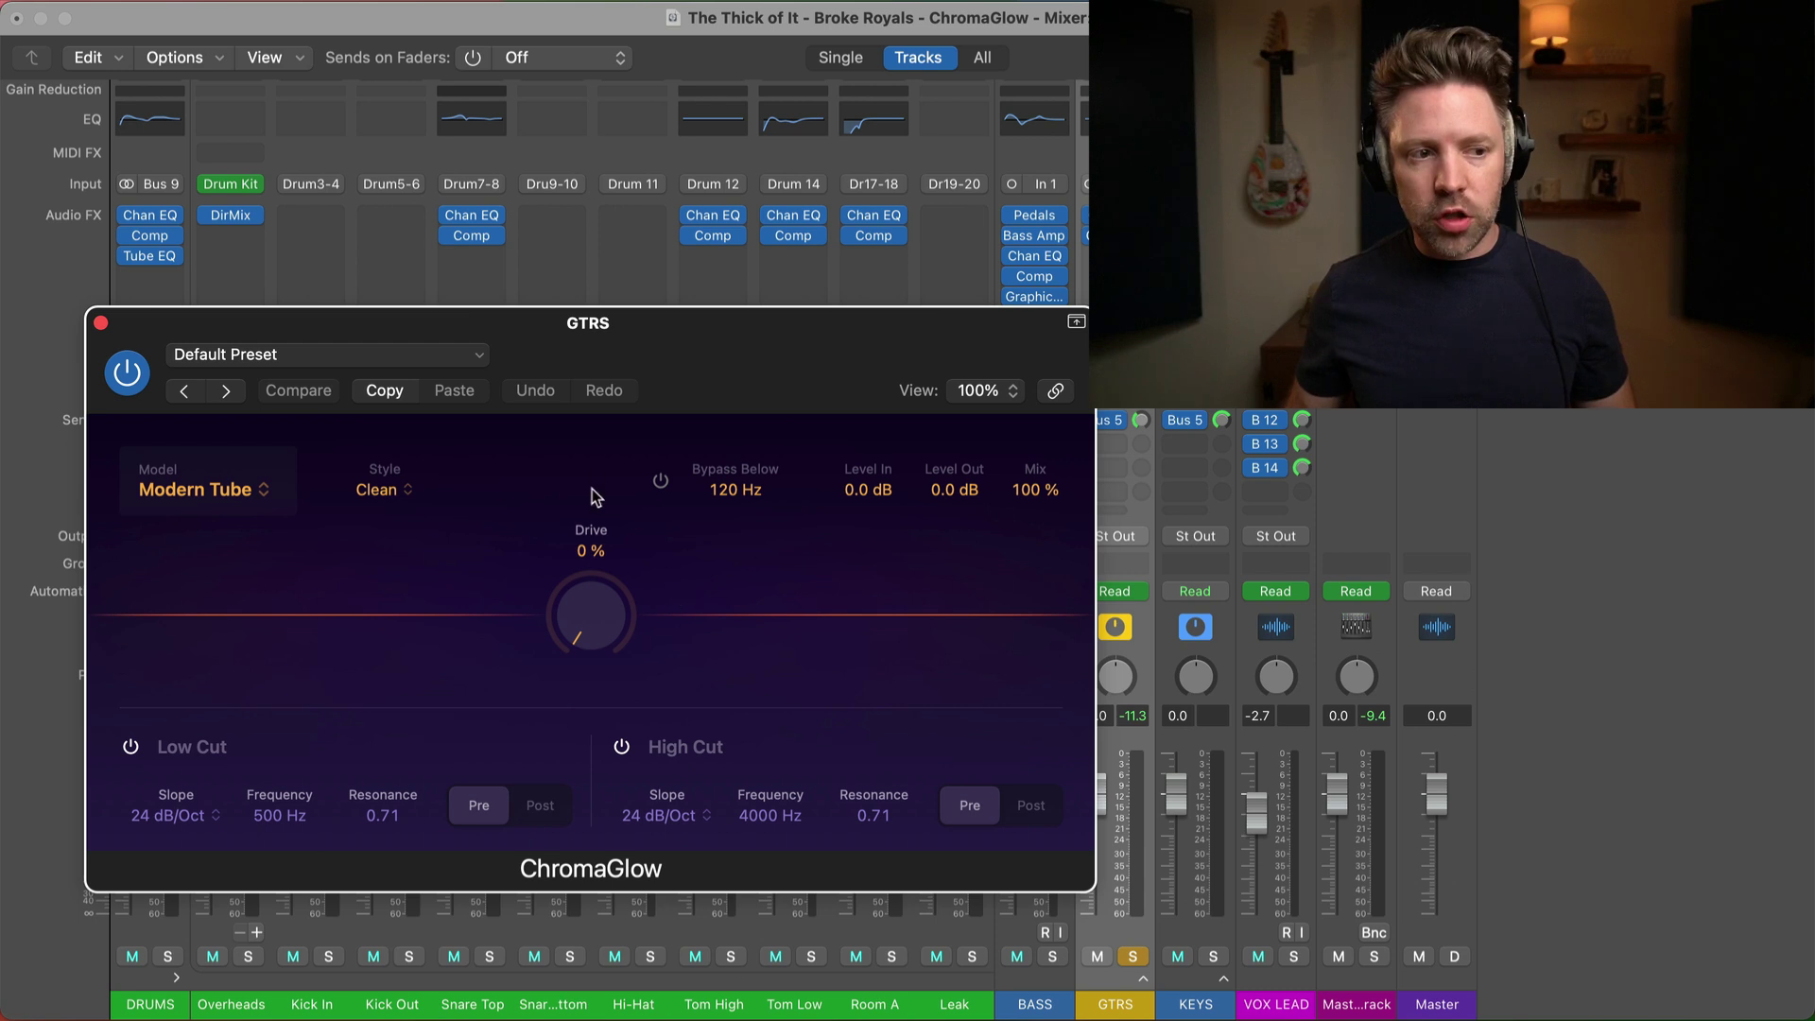
# Sweep the guitar ChromaGlow Drive up from 0% while listening, landing near 69%.
pyautogui.moveTo(590, 567); pyautogui.dragTo(588, 550)
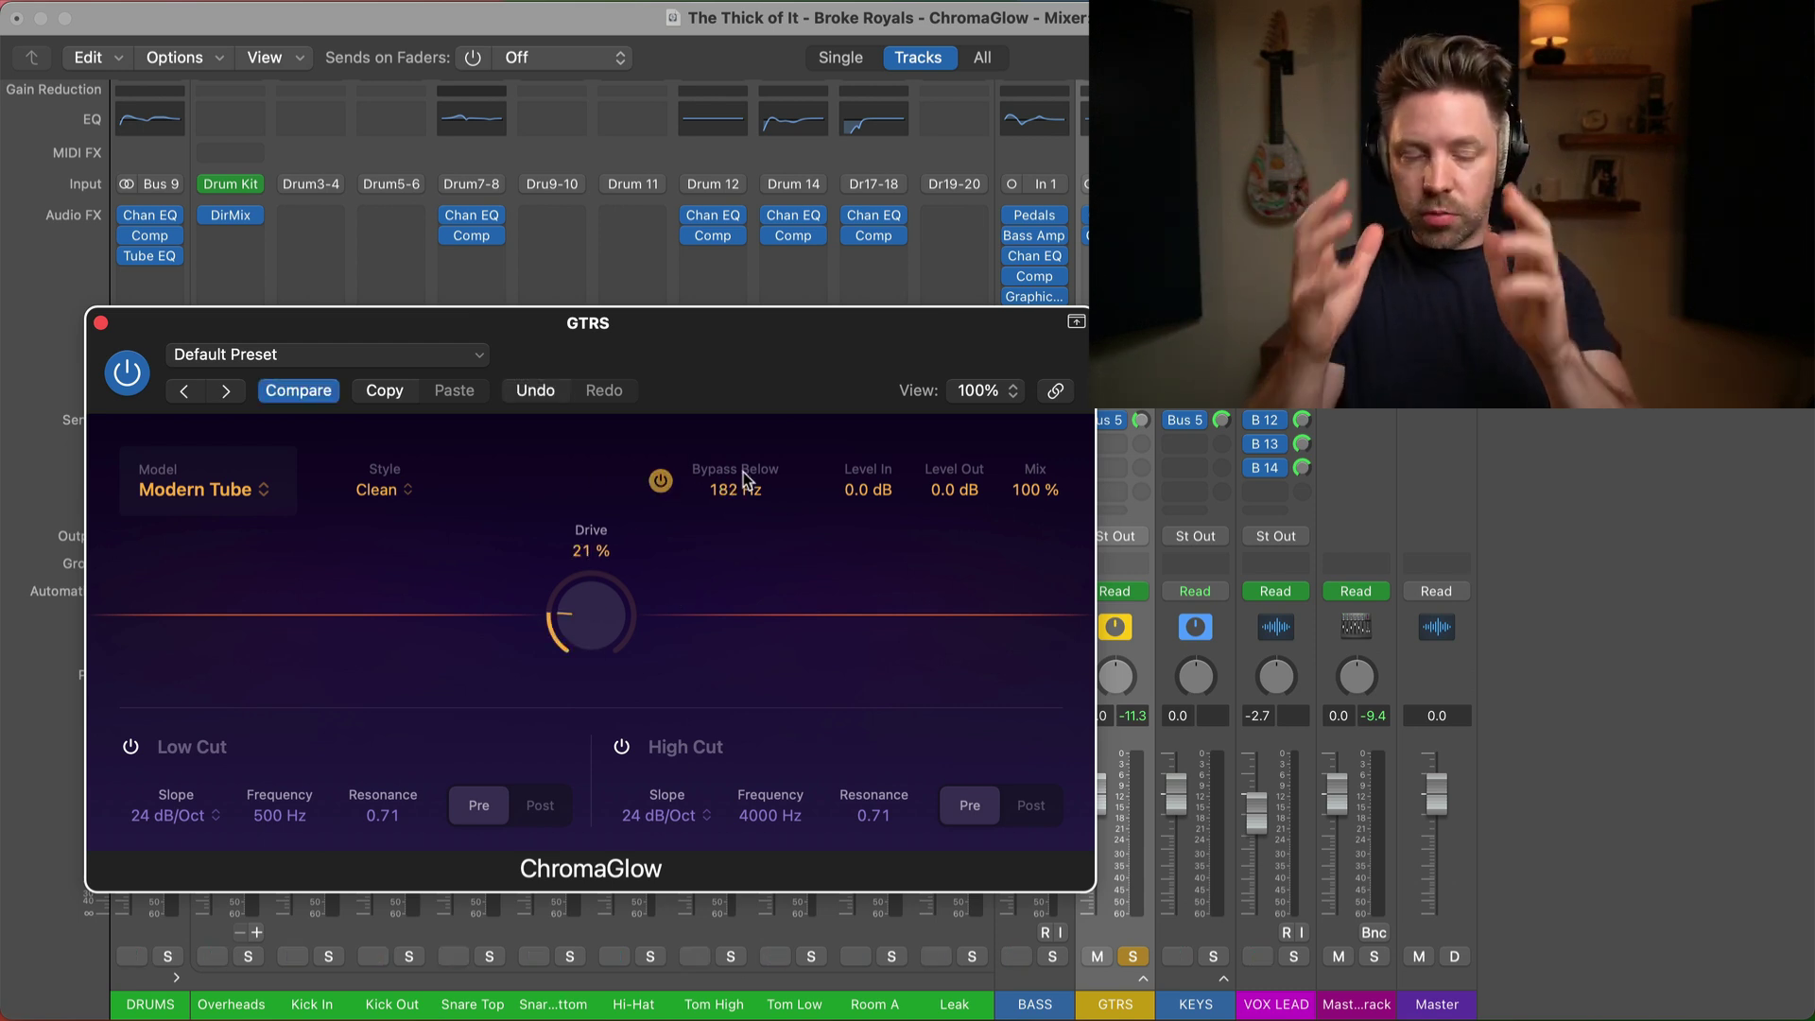
pyautogui.click(588, 570)
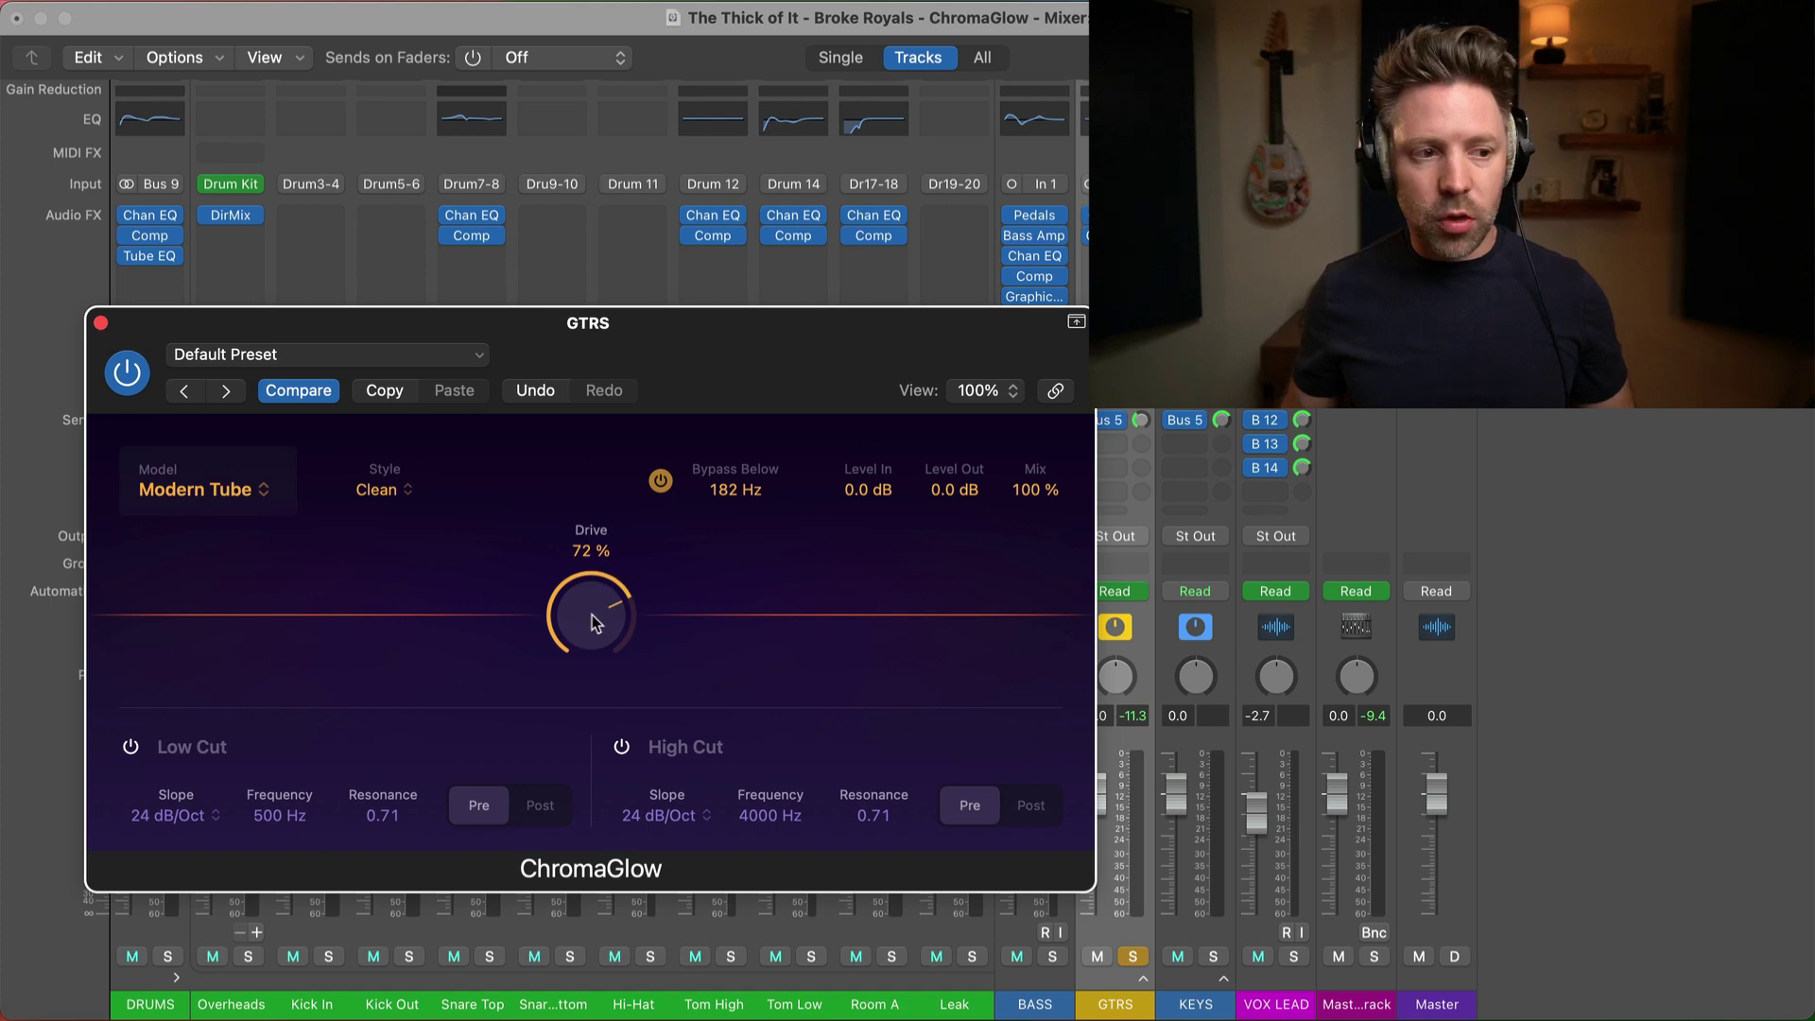
pyautogui.moveTo(581, 645); pyautogui.dragTo(577, 664)
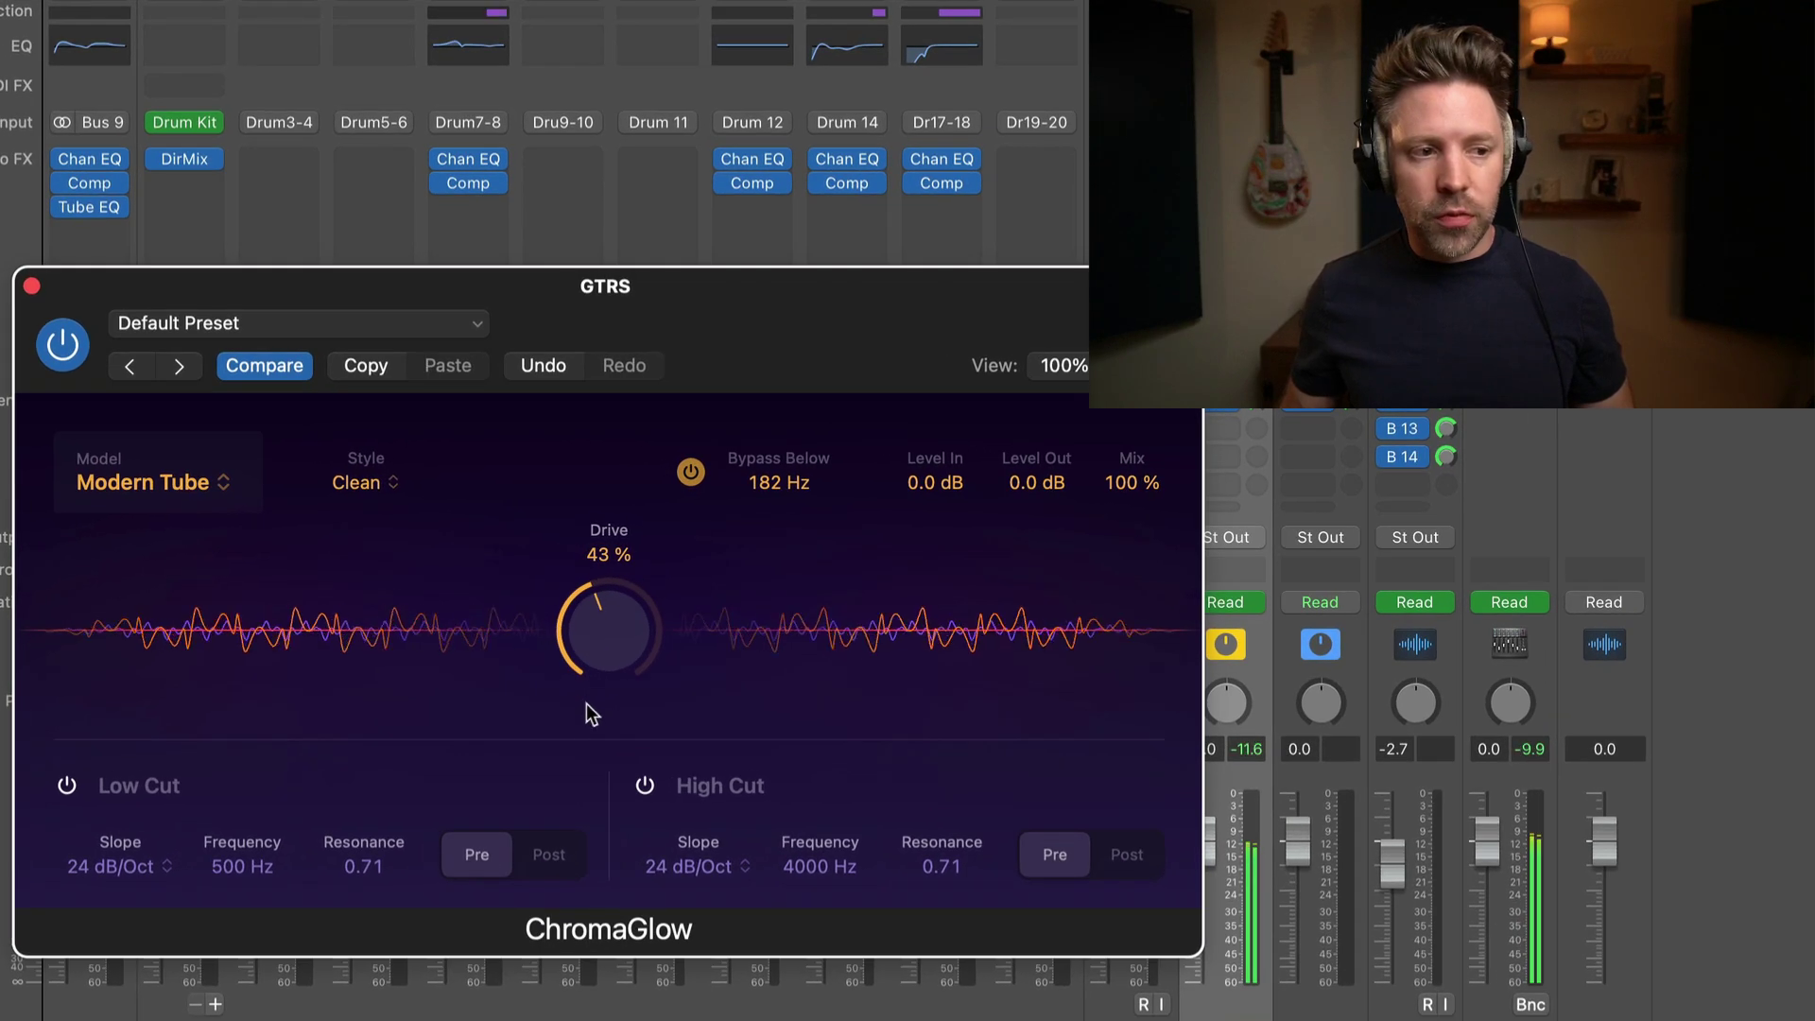
pyautogui.moveTo(595, 594); pyautogui.dragTo(631, 568)
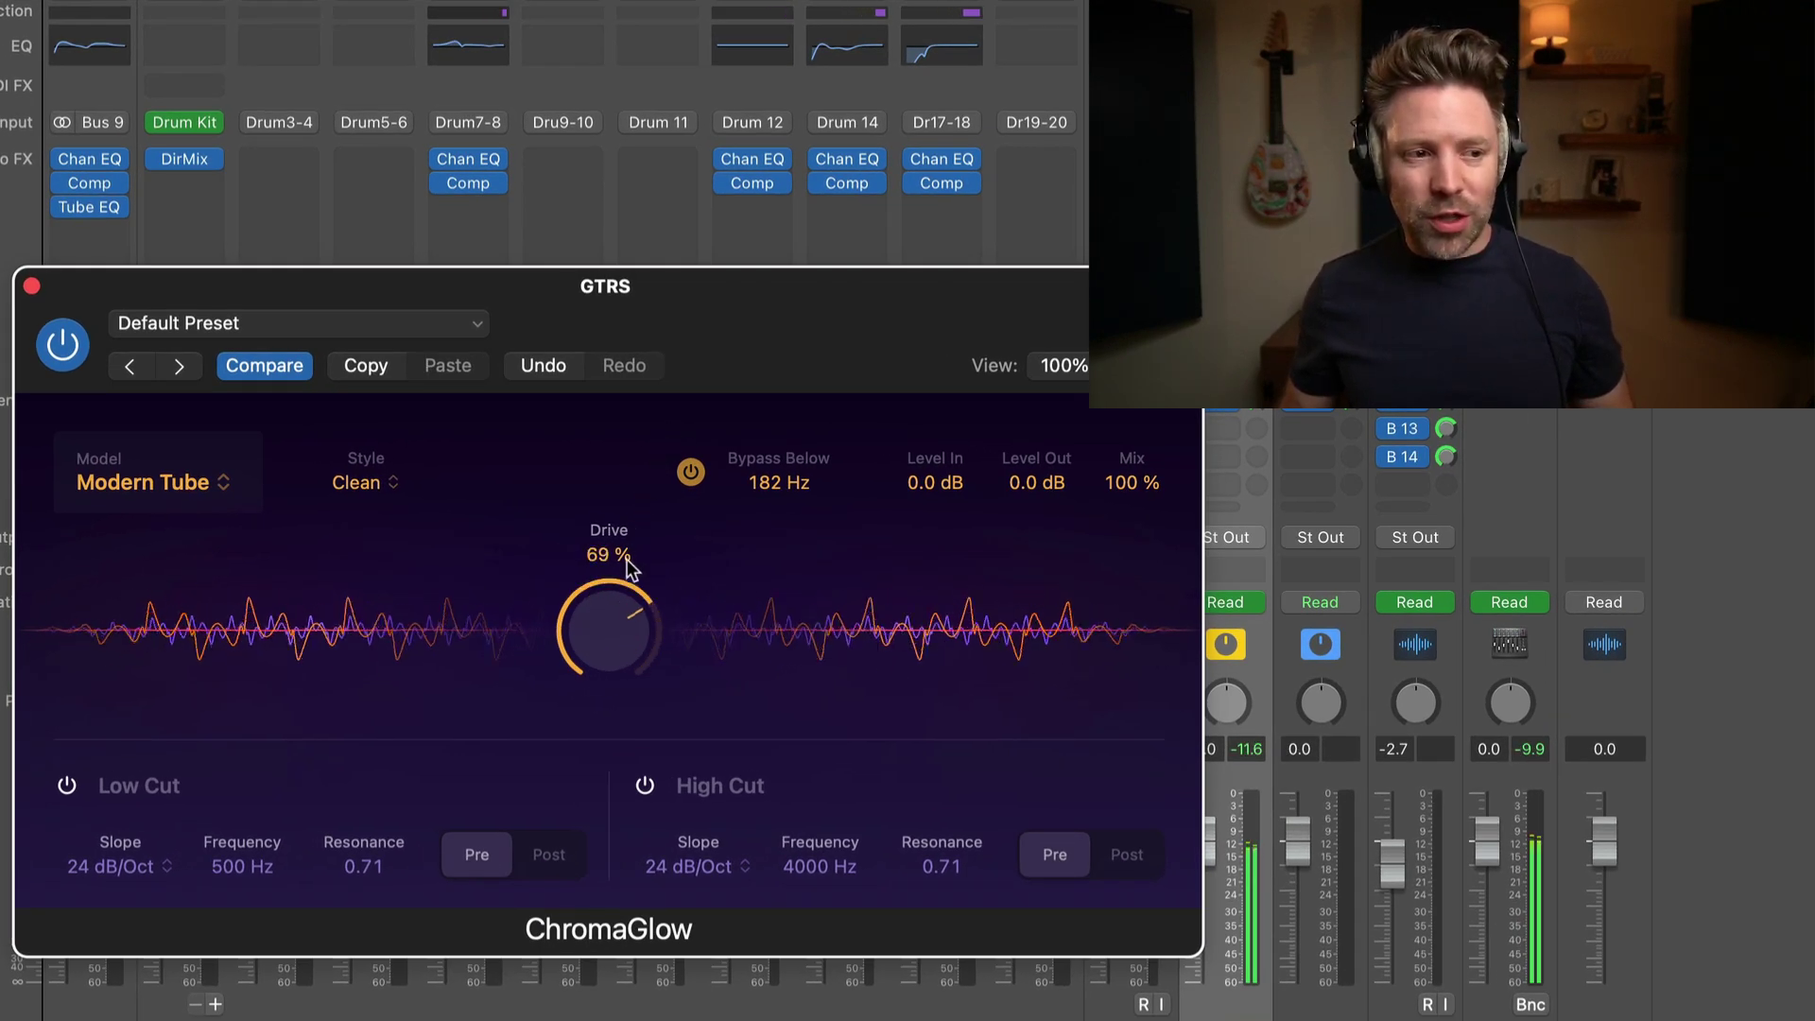
pyautogui.moveTo(604, 645); pyautogui.dragTo(605, 631)
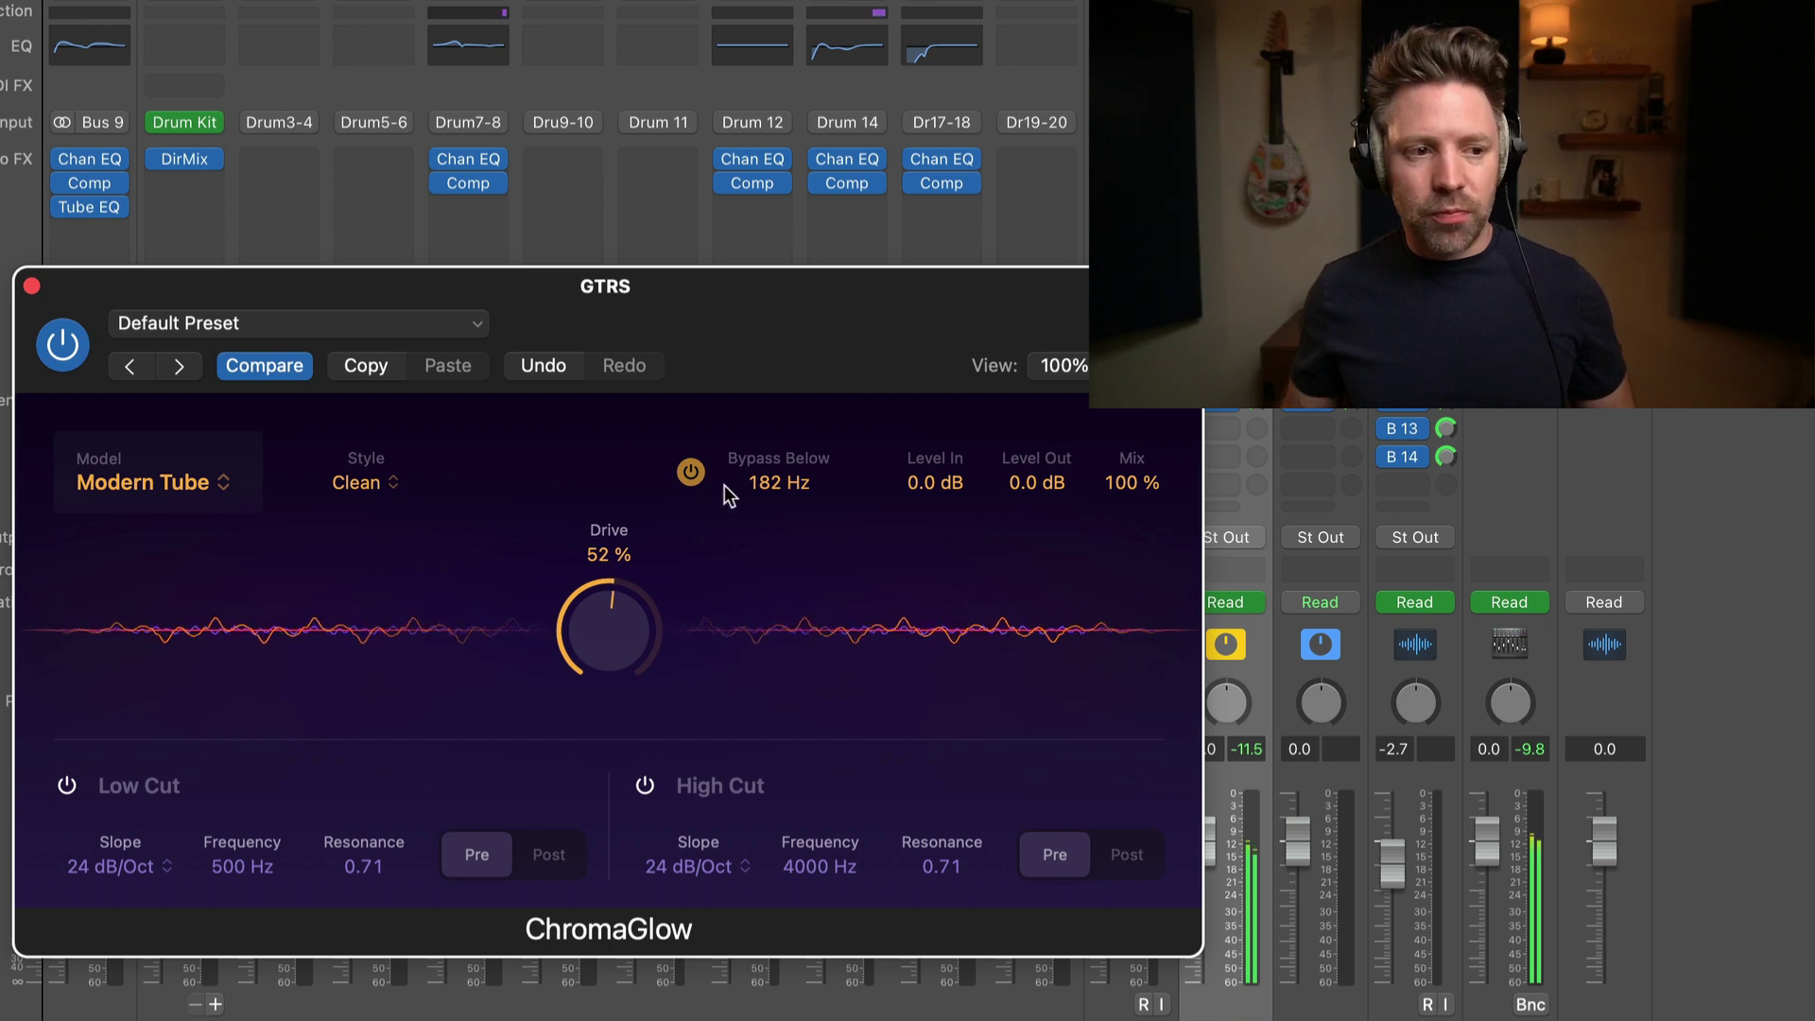
# Raise Bypass Below to 1220 Hz and fine-tune the guitar Drive to 58%.
pyautogui.moveTo(767, 473); pyautogui.dragTo(781, 409)
pyautogui.moveTo(615, 588); pyautogui.dragTo(614, 564)
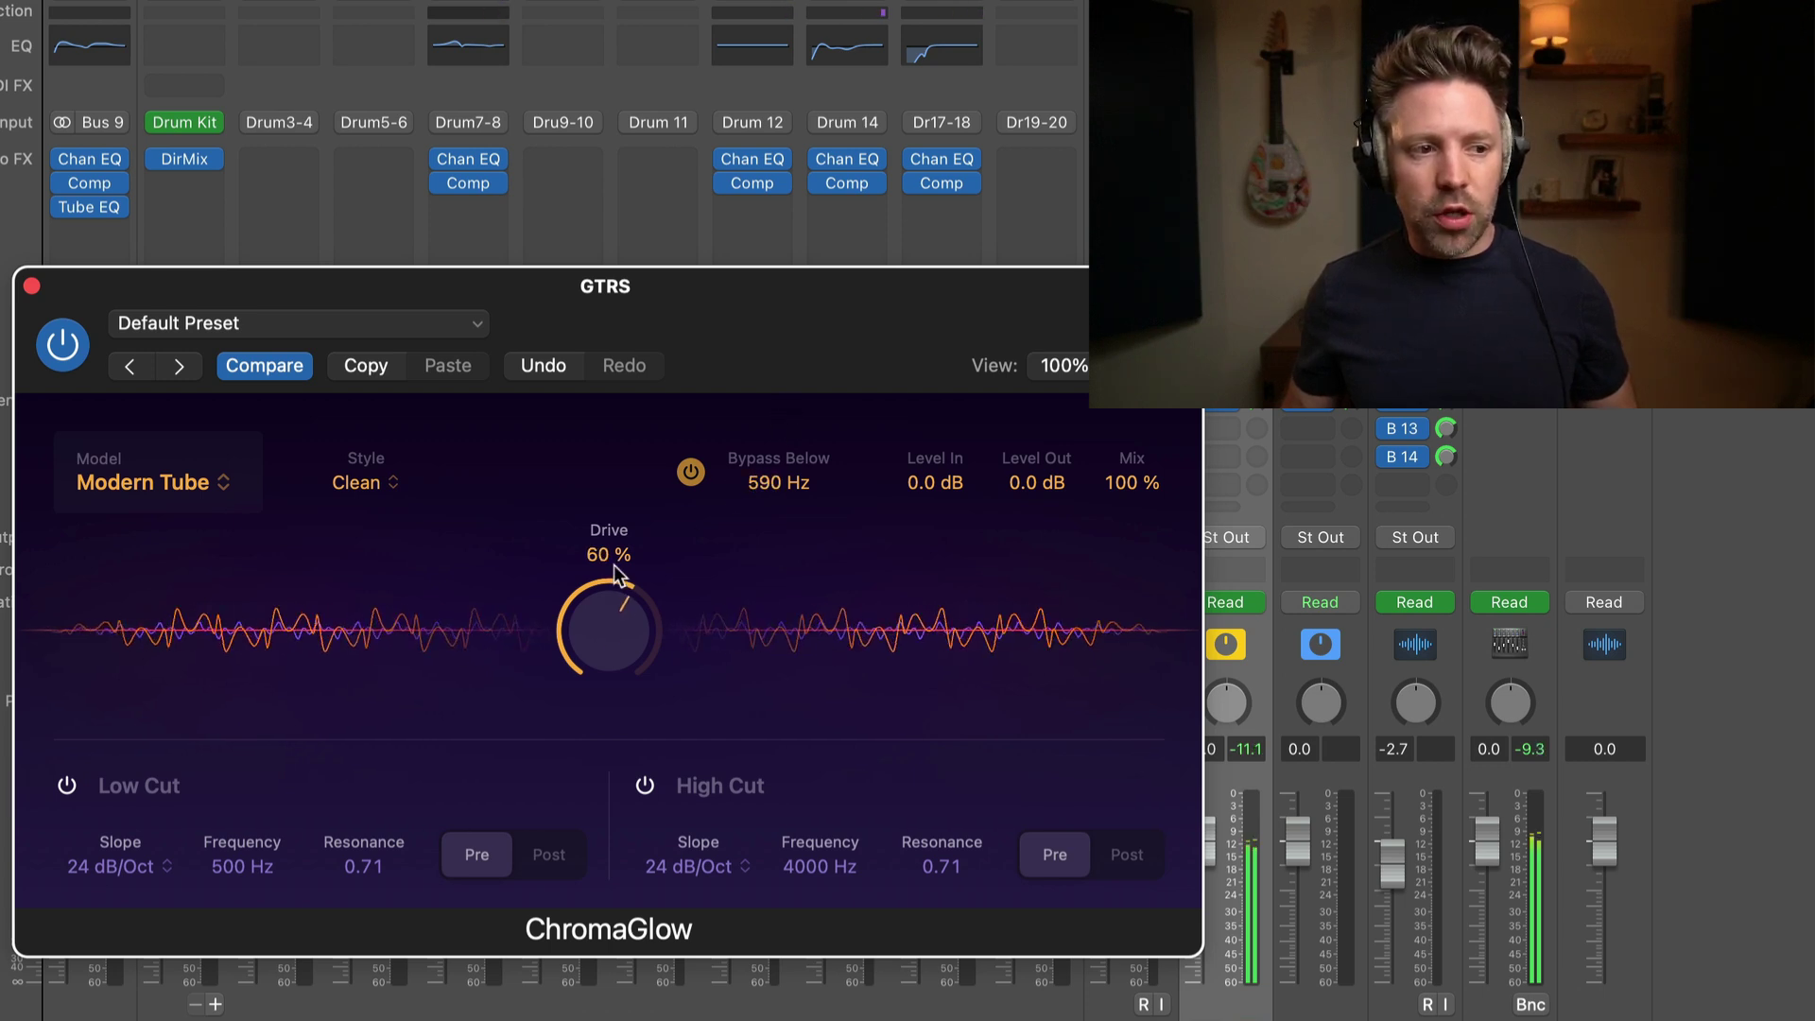
pyautogui.moveTo(781, 450); pyautogui.dragTo(781, 447)
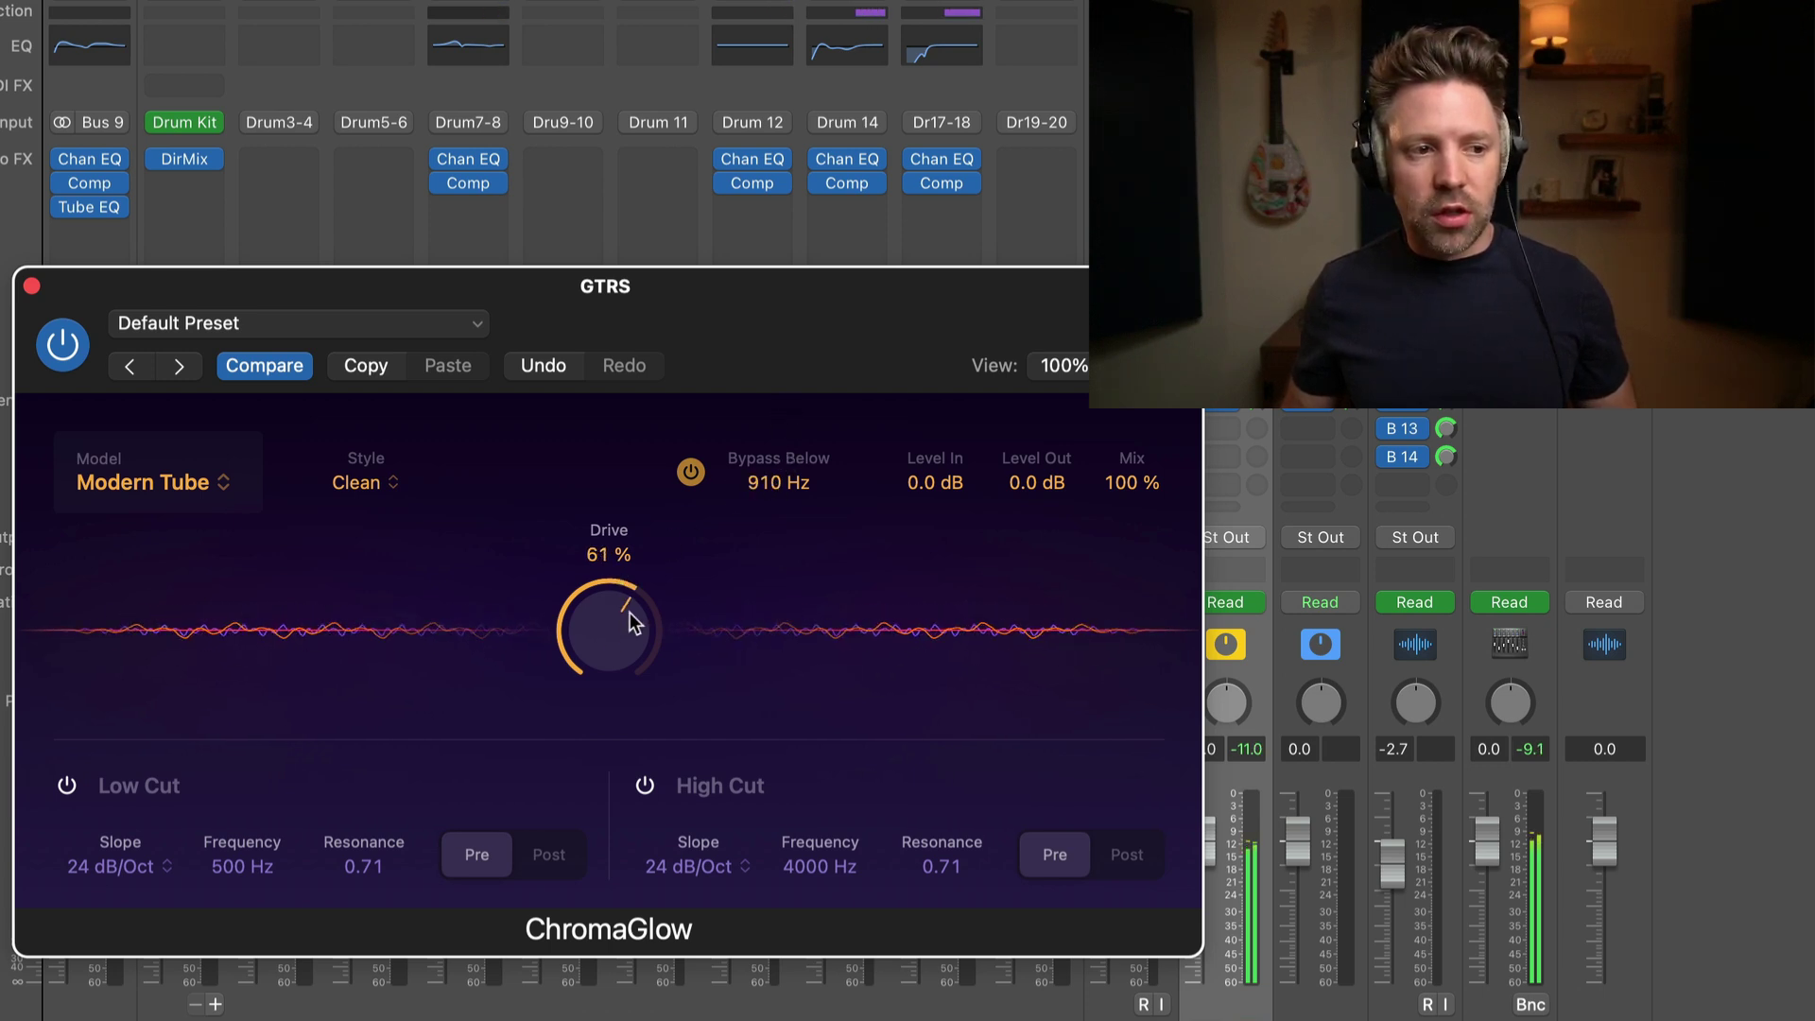
pyautogui.moveTo(629, 616); pyautogui.dragTo(640, 605)
pyautogui.moveTo(758, 485); pyautogui.dragTo(770, 464)
pyautogui.moveTo(598, 651)
pyautogui.mouseDown()
pyautogui.moveTo(613, 612)
pyautogui.moveTo(601, 664)
pyautogui.mouseUp()
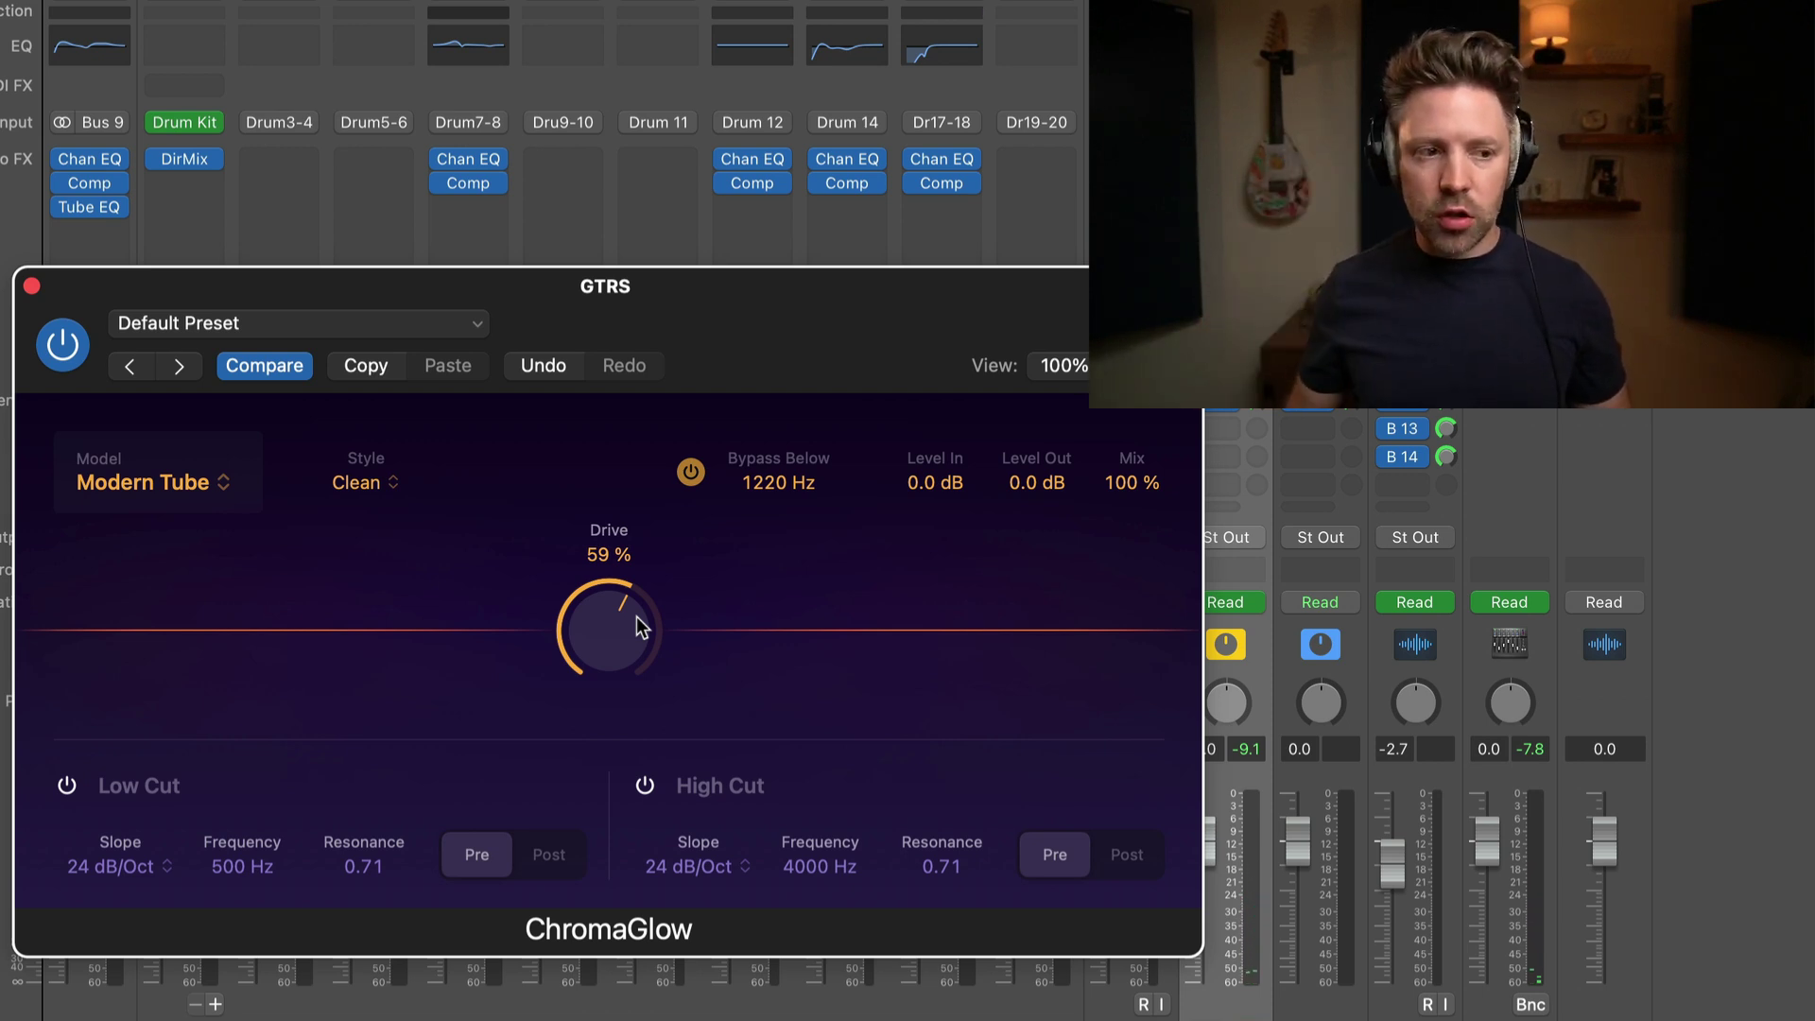
pyautogui.moveTo(637, 617); pyautogui.dragTo(651, 541)
pyautogui.moveTo(609, 600); pyautogui.dragTo(601, 675)
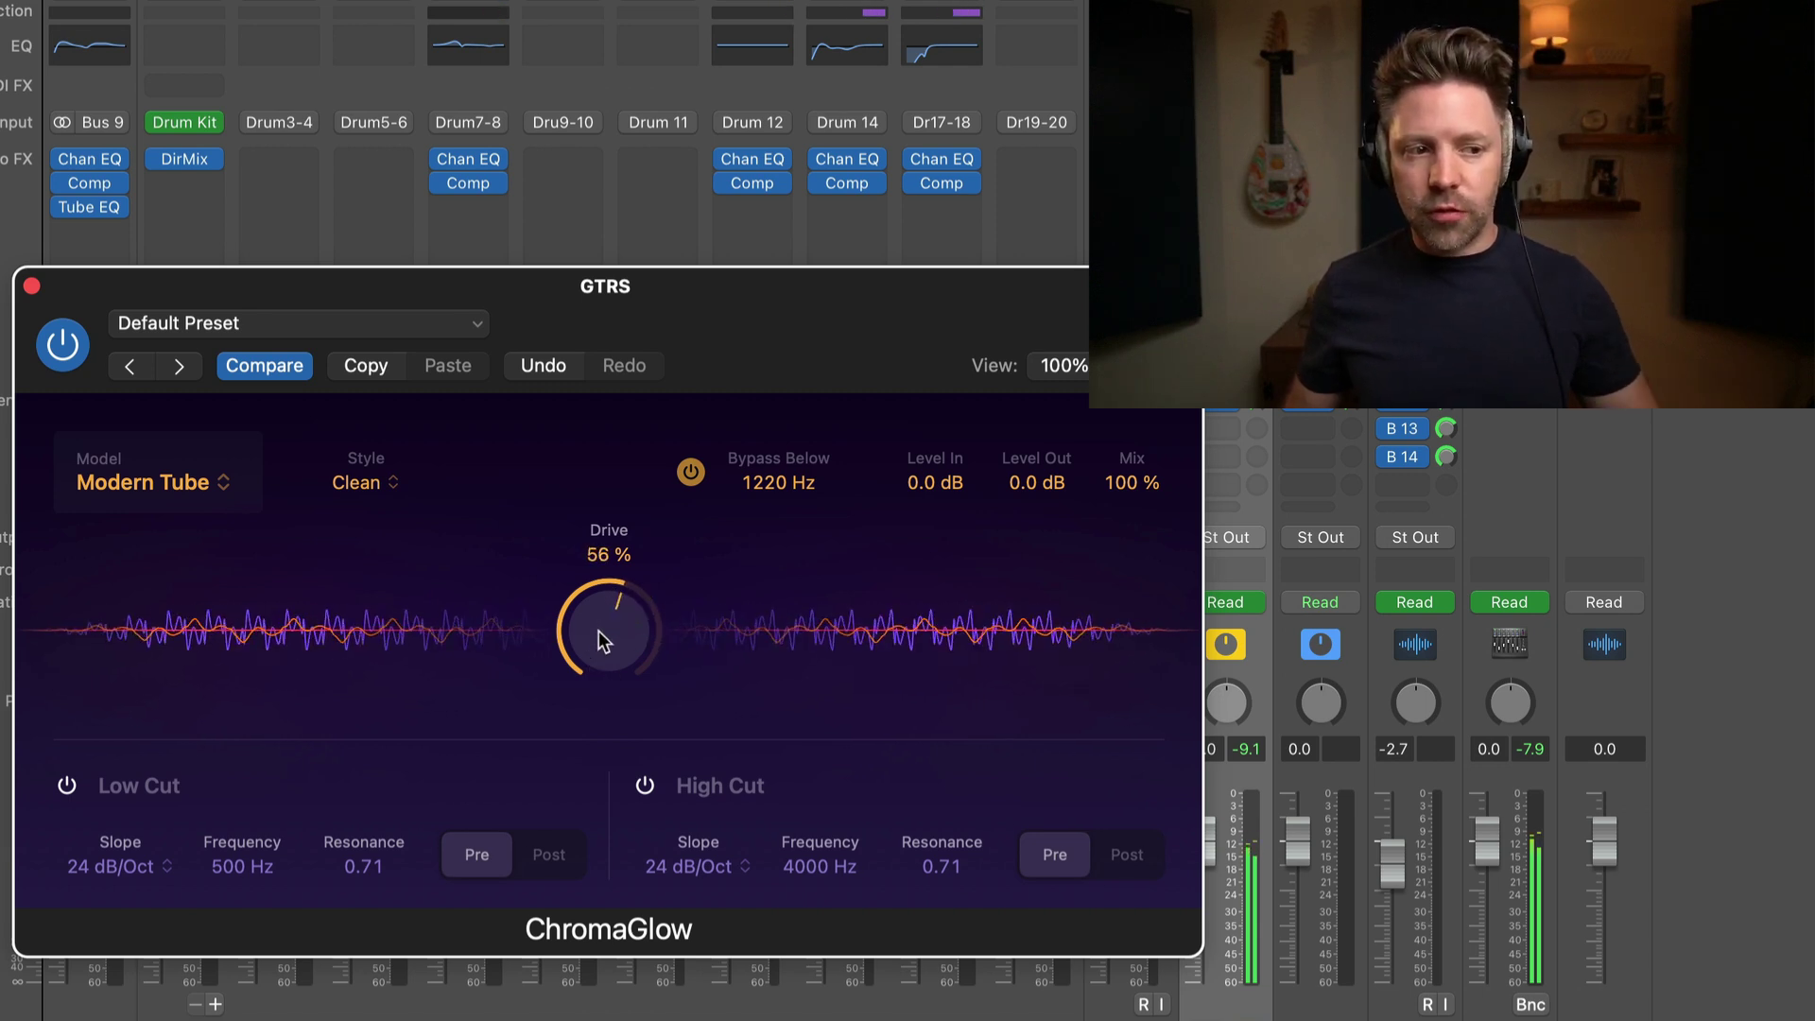
pyautogui.moveTo(600, 626); pyautogui.dragTo(599, 620)
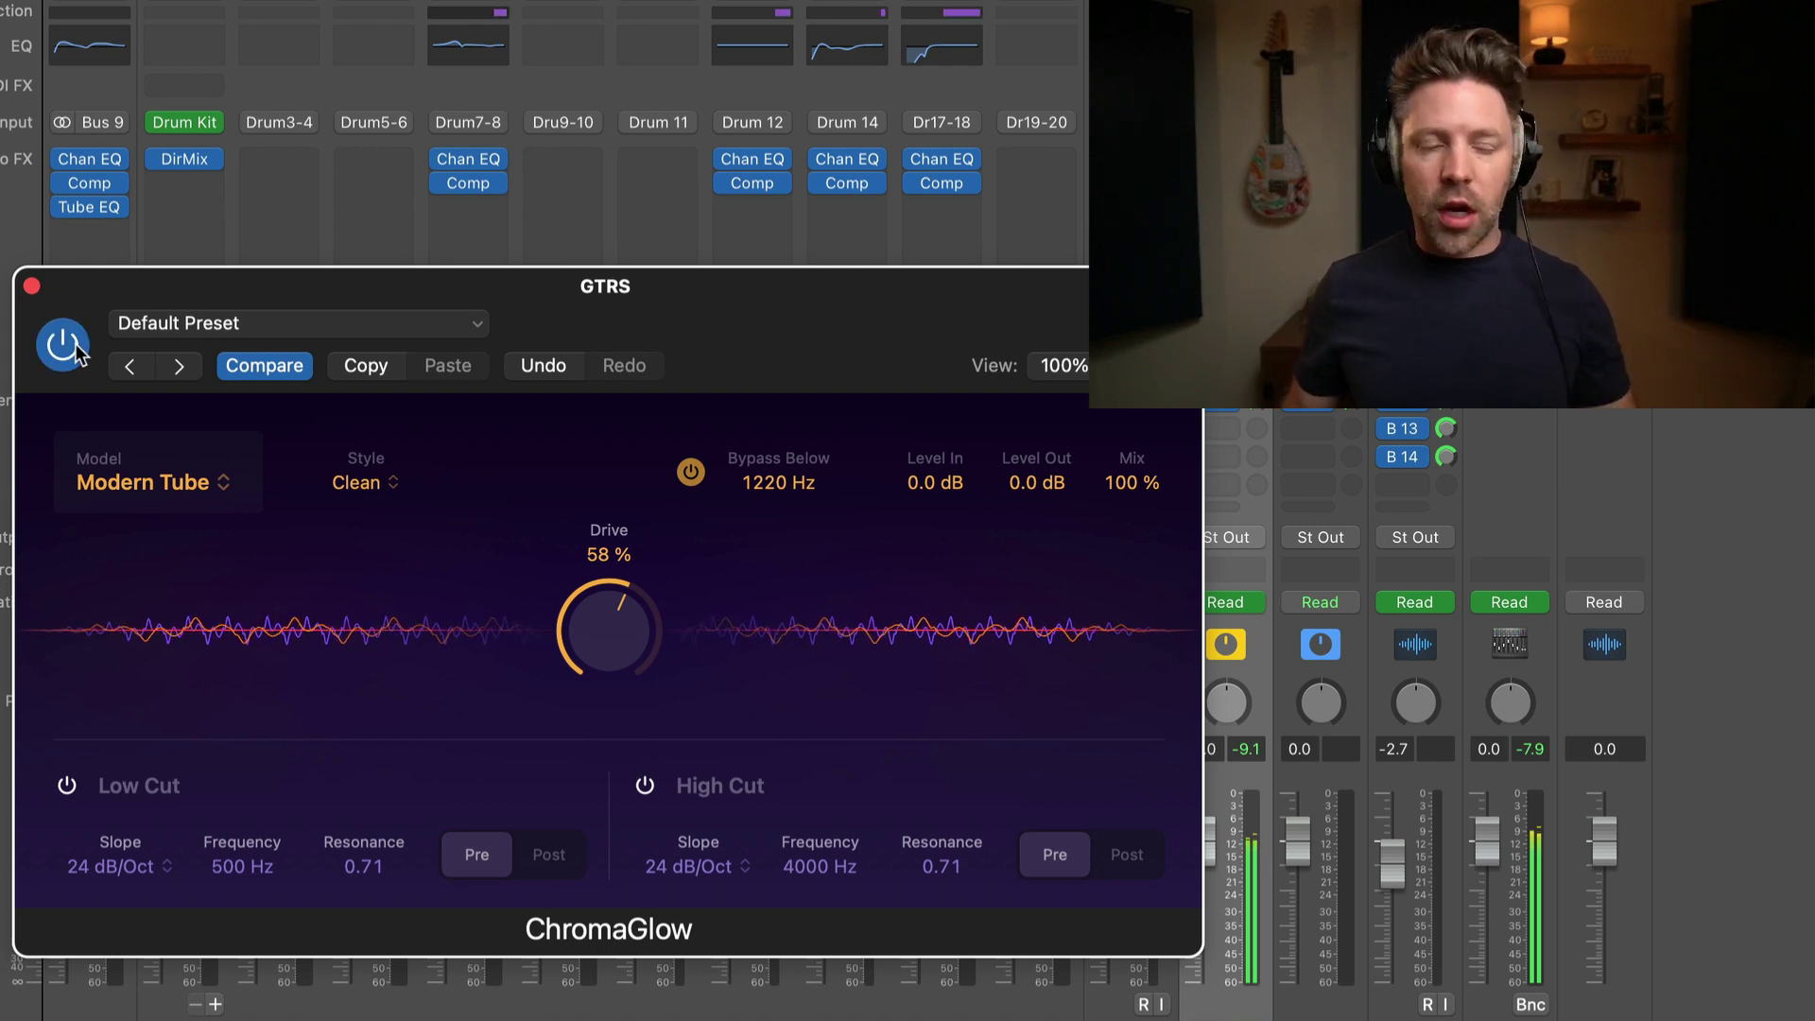
# Restart playback and bring the guitar ChromaGlow Mix down to 0%, then up to 30%.
pyautogui.press('space')
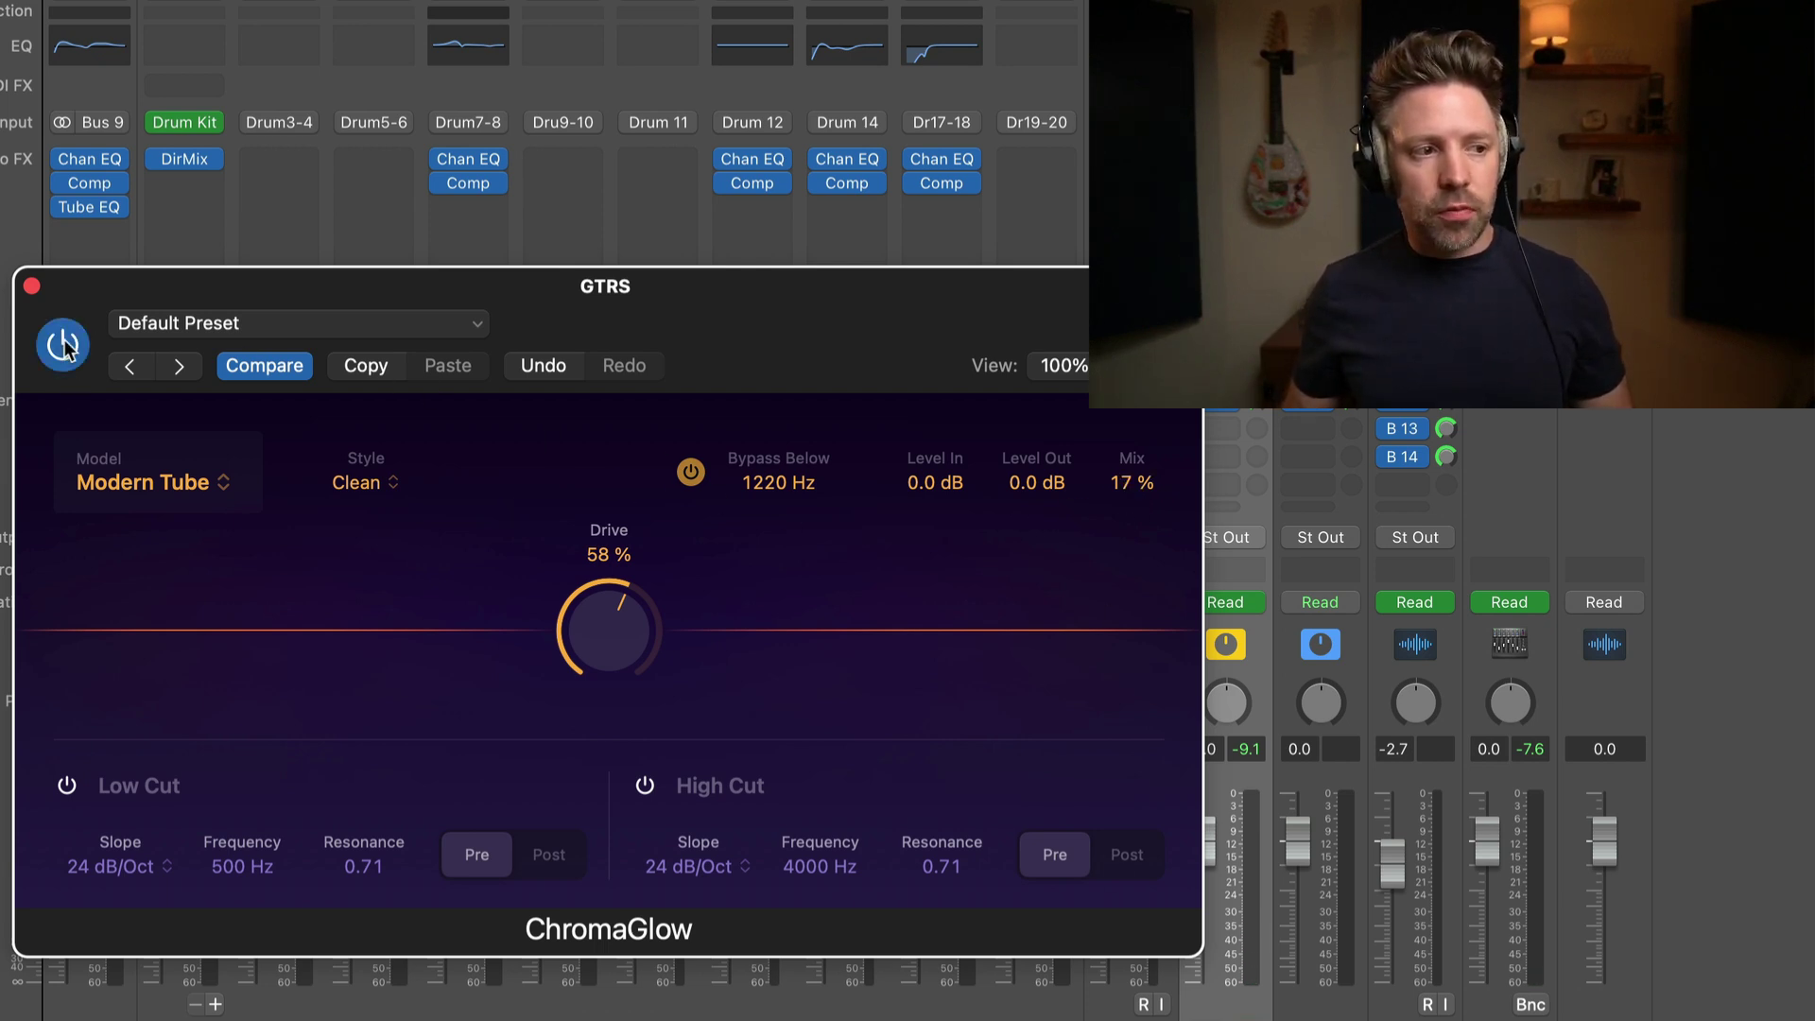
pyautogui.press('space')
pyautogui.moveTo(1134, 479); pyautogui.dragTo(1134, 501)
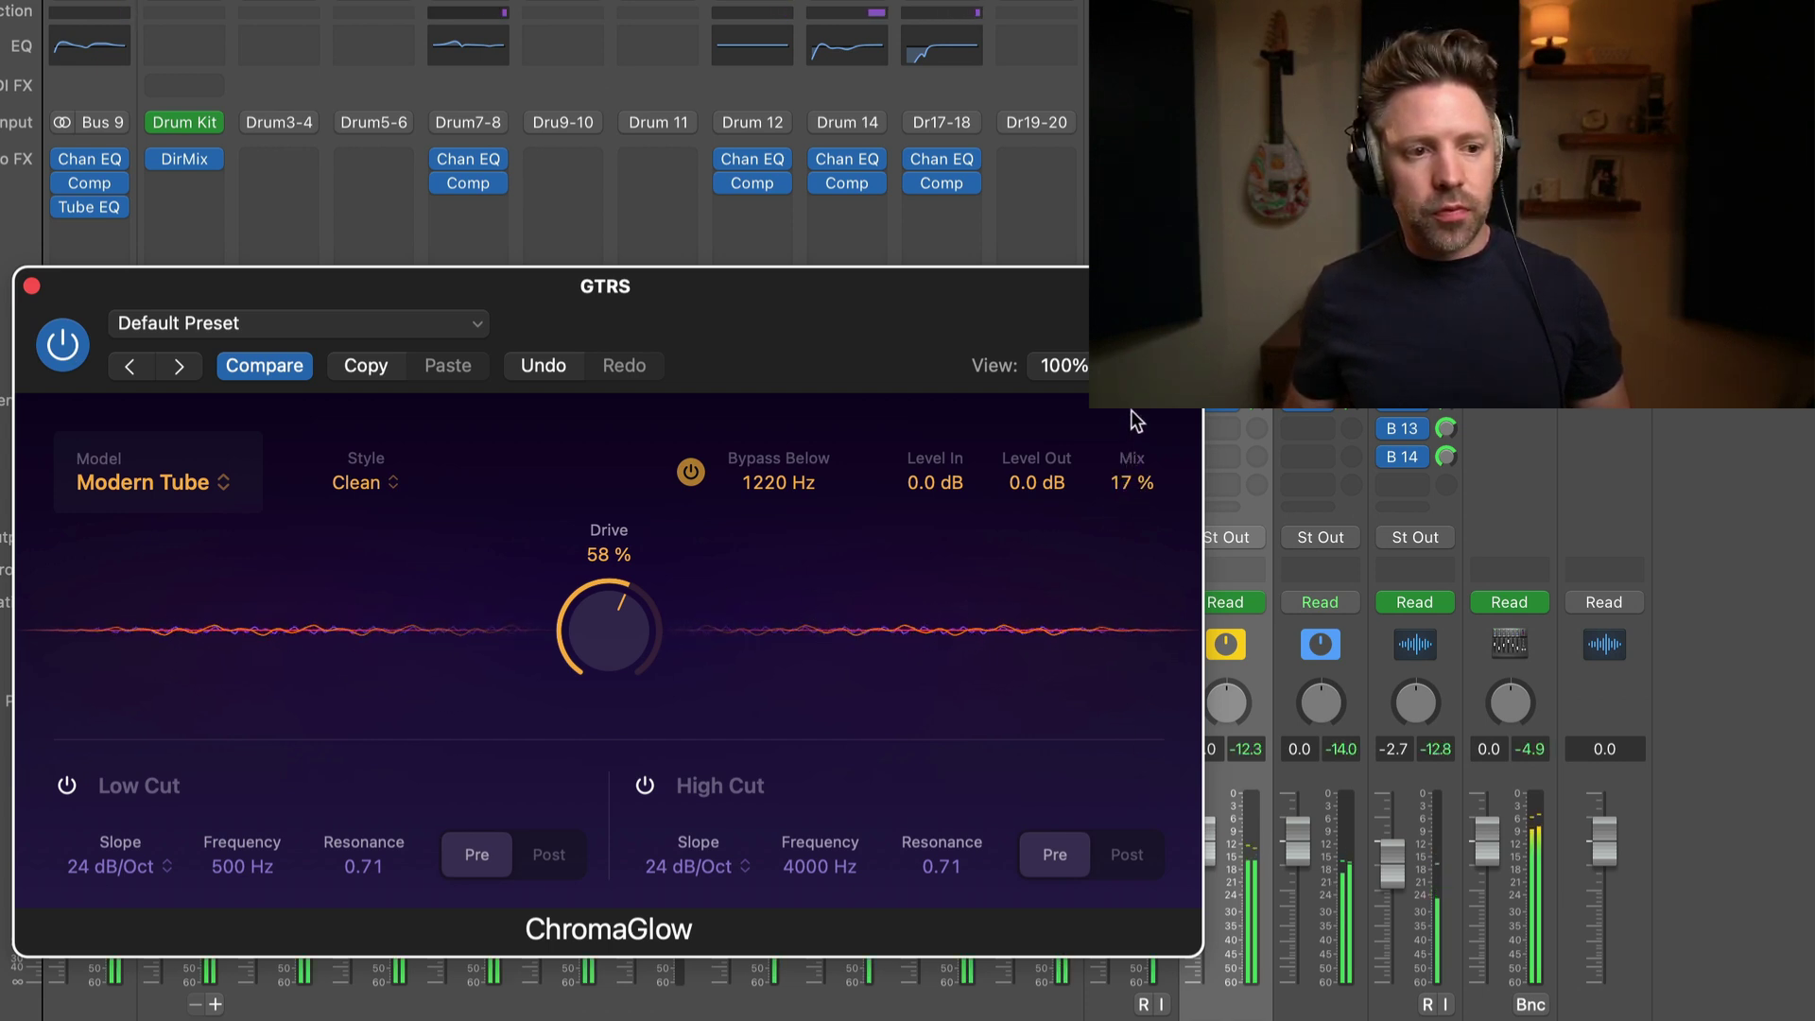
pyautogui.moveTo(1134, 482); pyautogui.dragTo(1134, 475)
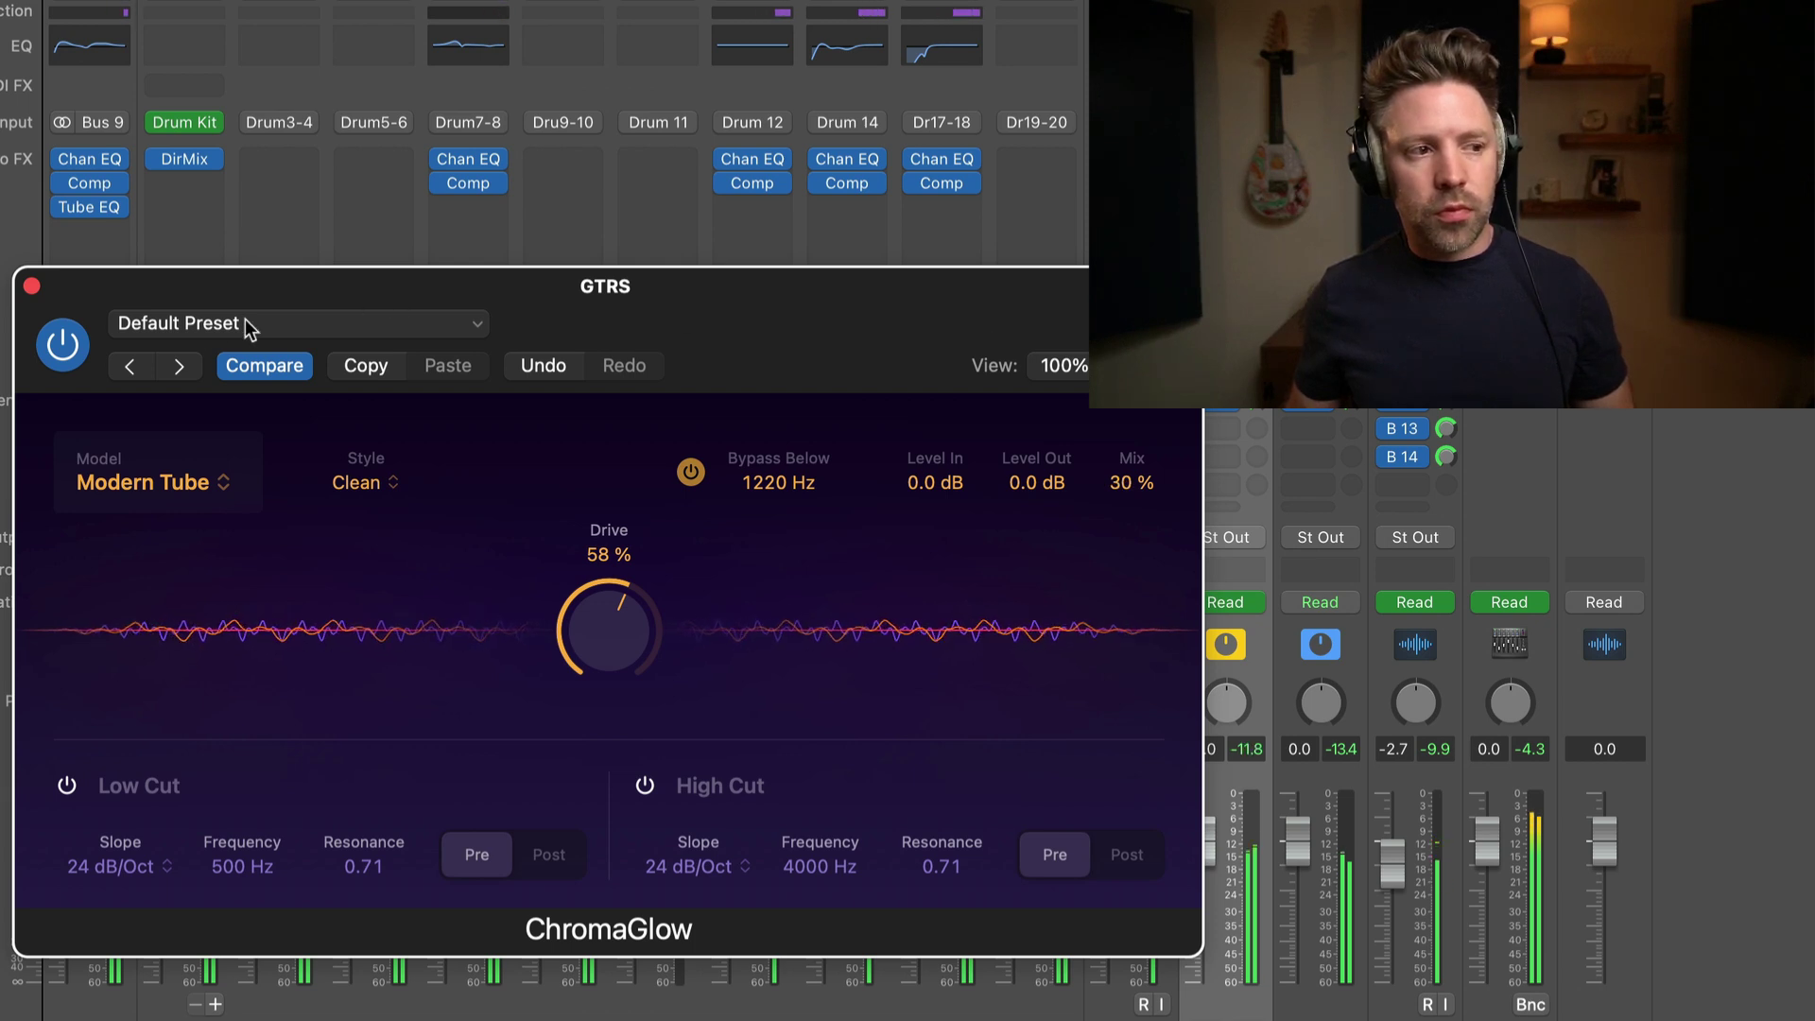
# Compare the guitar ChromaGlow bypassed versus engaged, raising Mix to 36% and leaving it on.
pyautogui.click(62, 343)
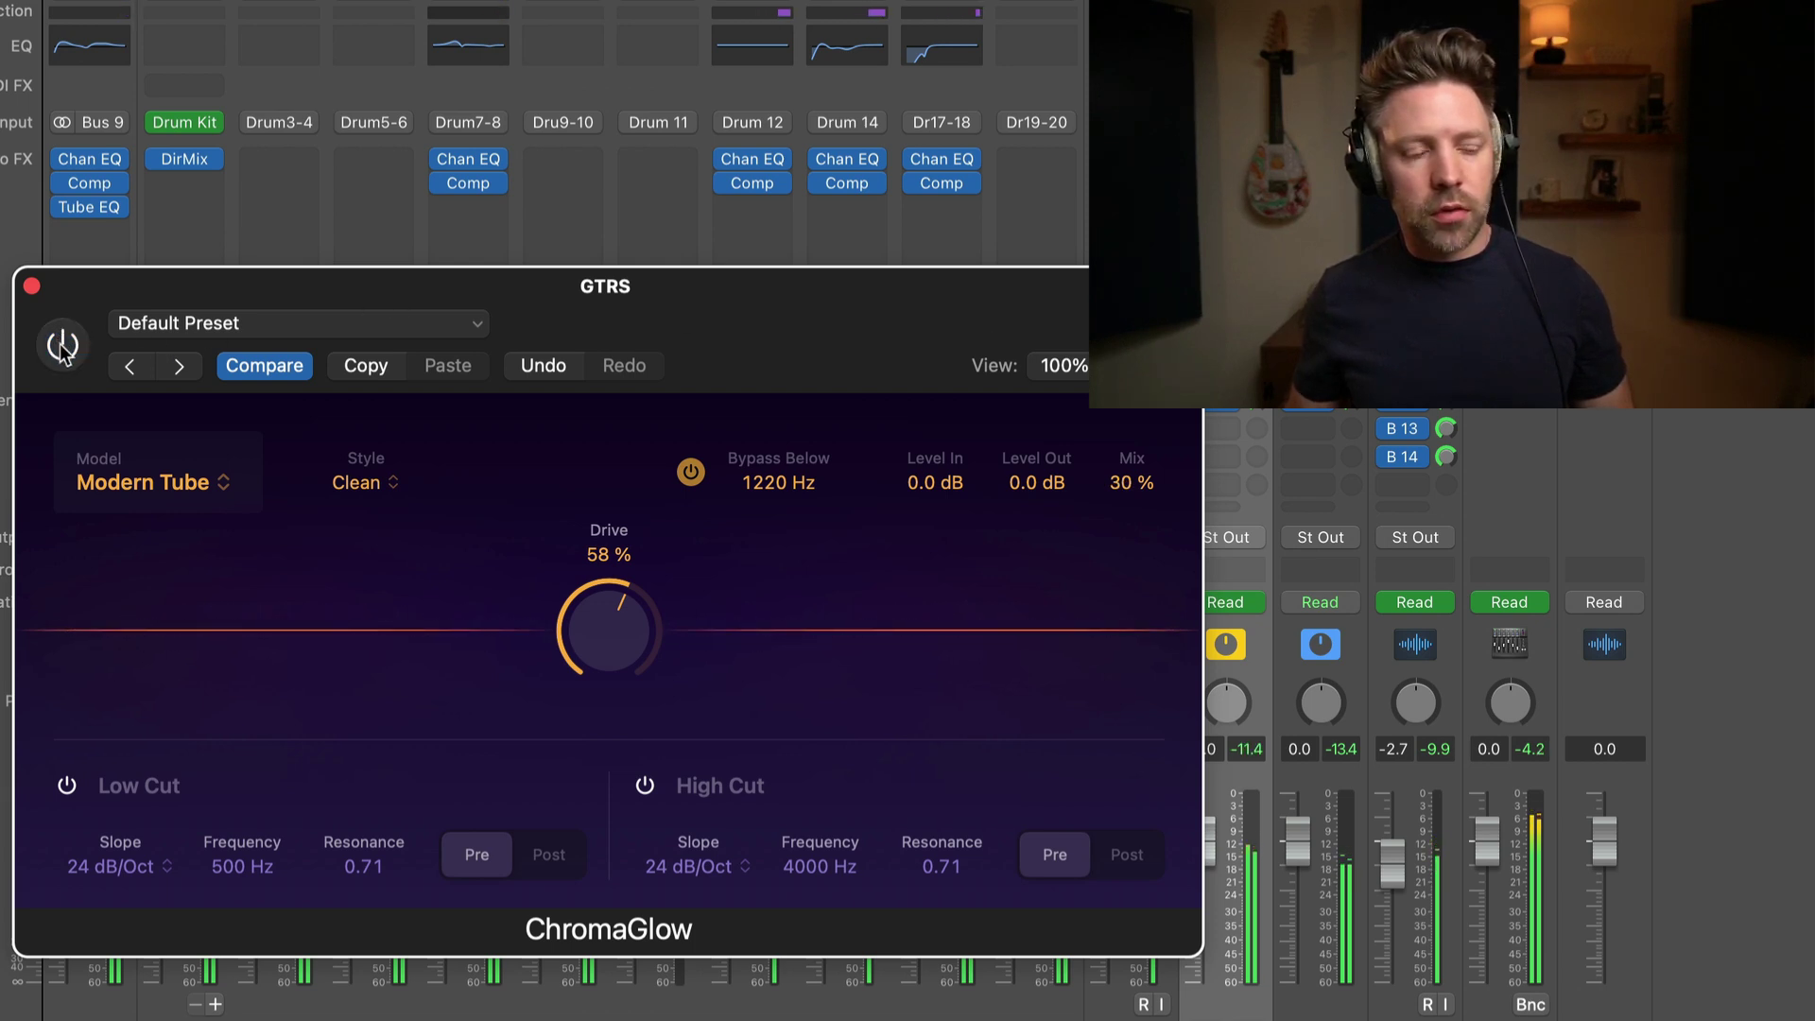
pyautogui.click(62, 347)
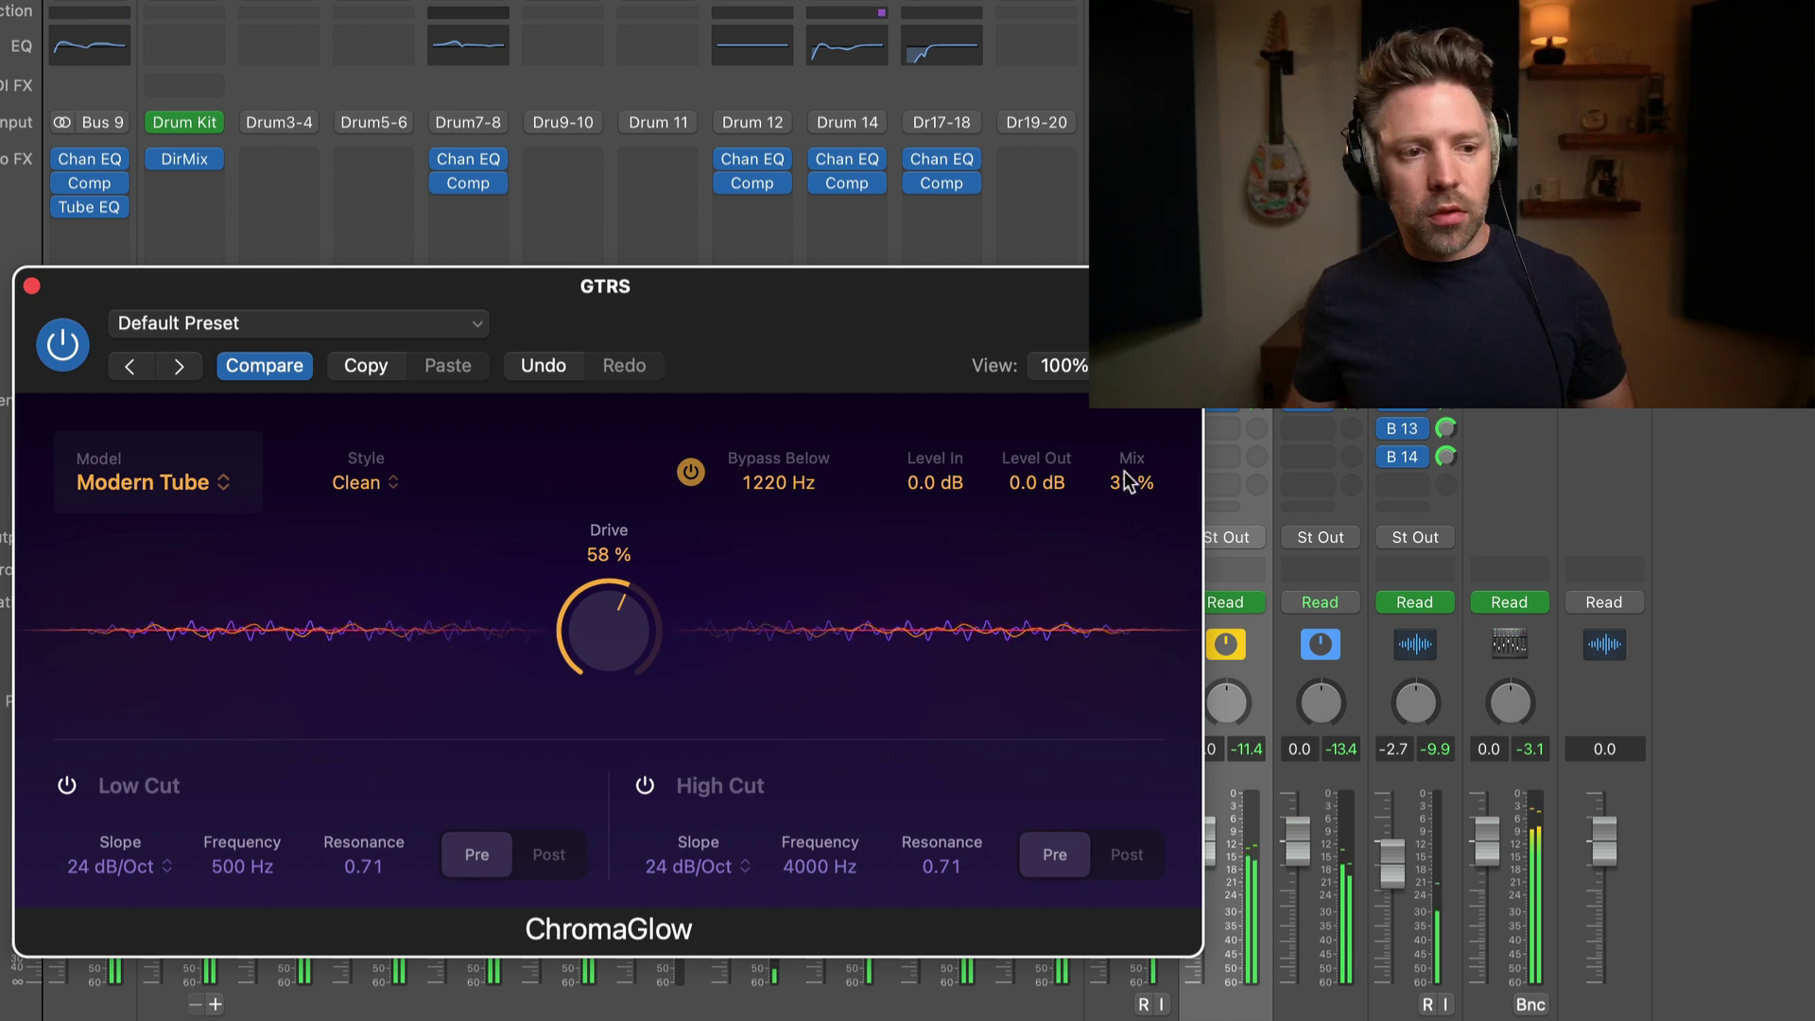
pyautogui.moveTo(1126, 483); pyautogui.dragTo(1126, 460)
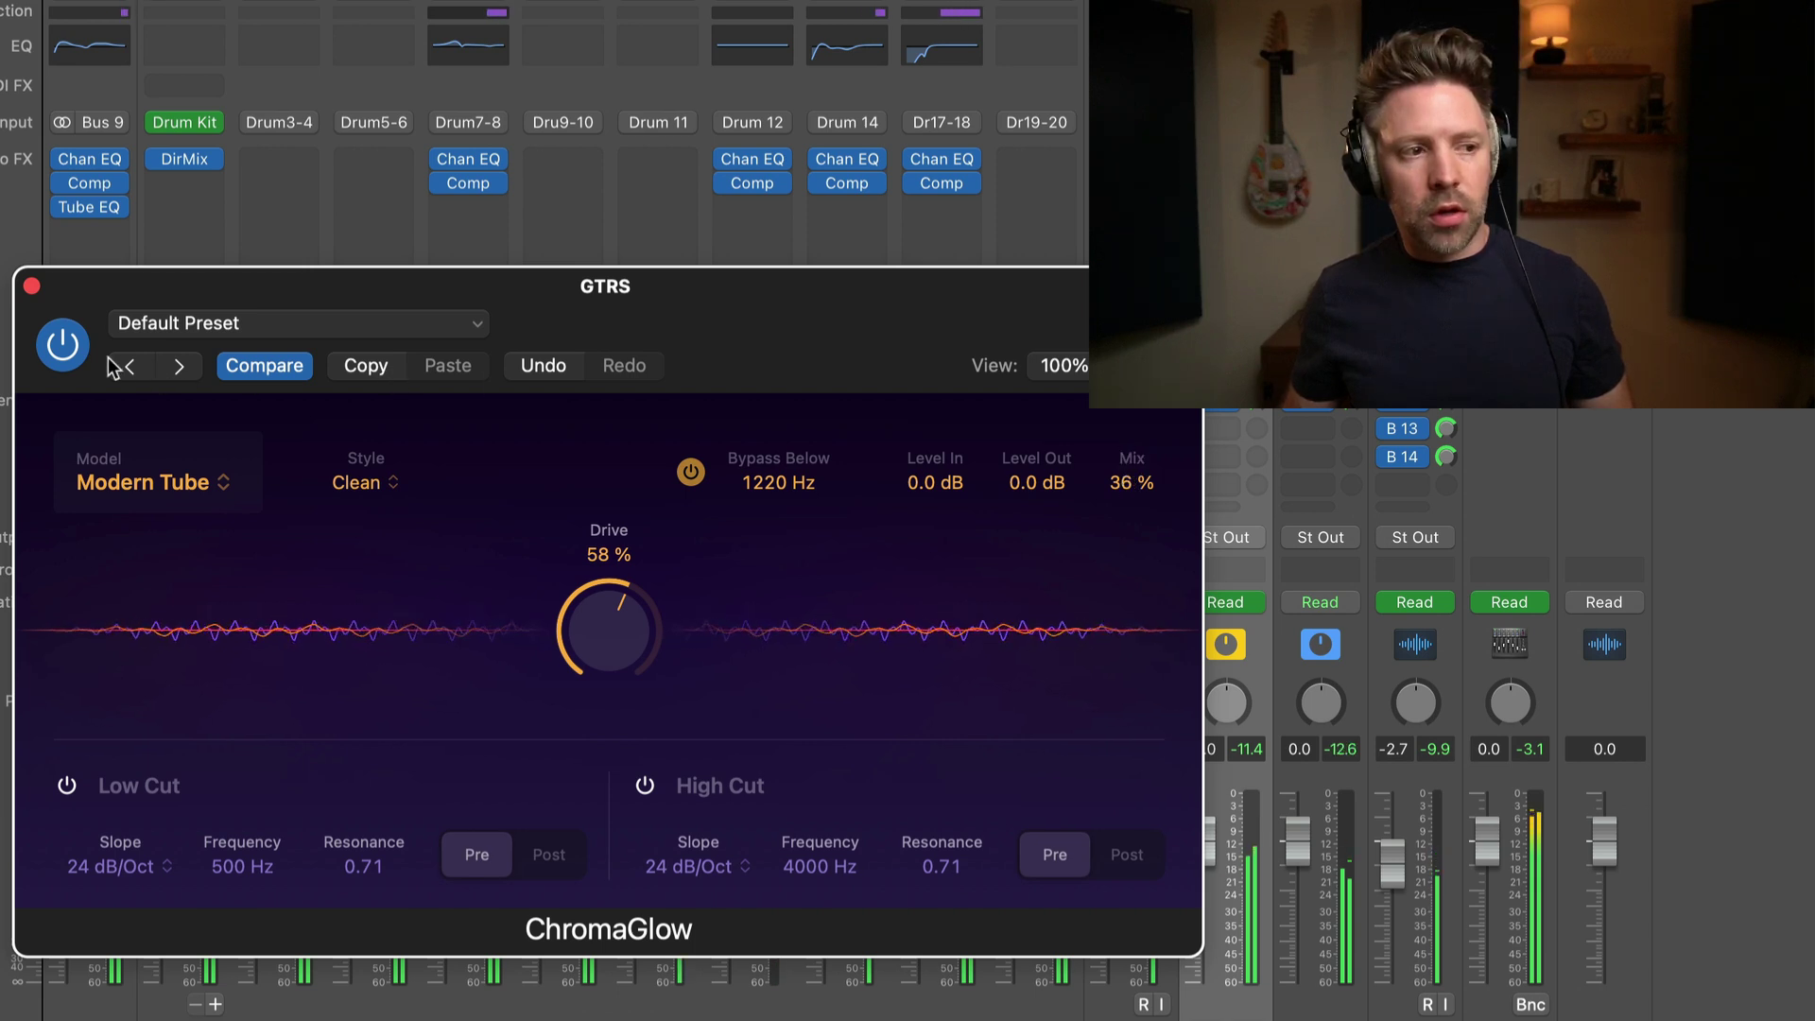
pyautogui.click(54, 348)
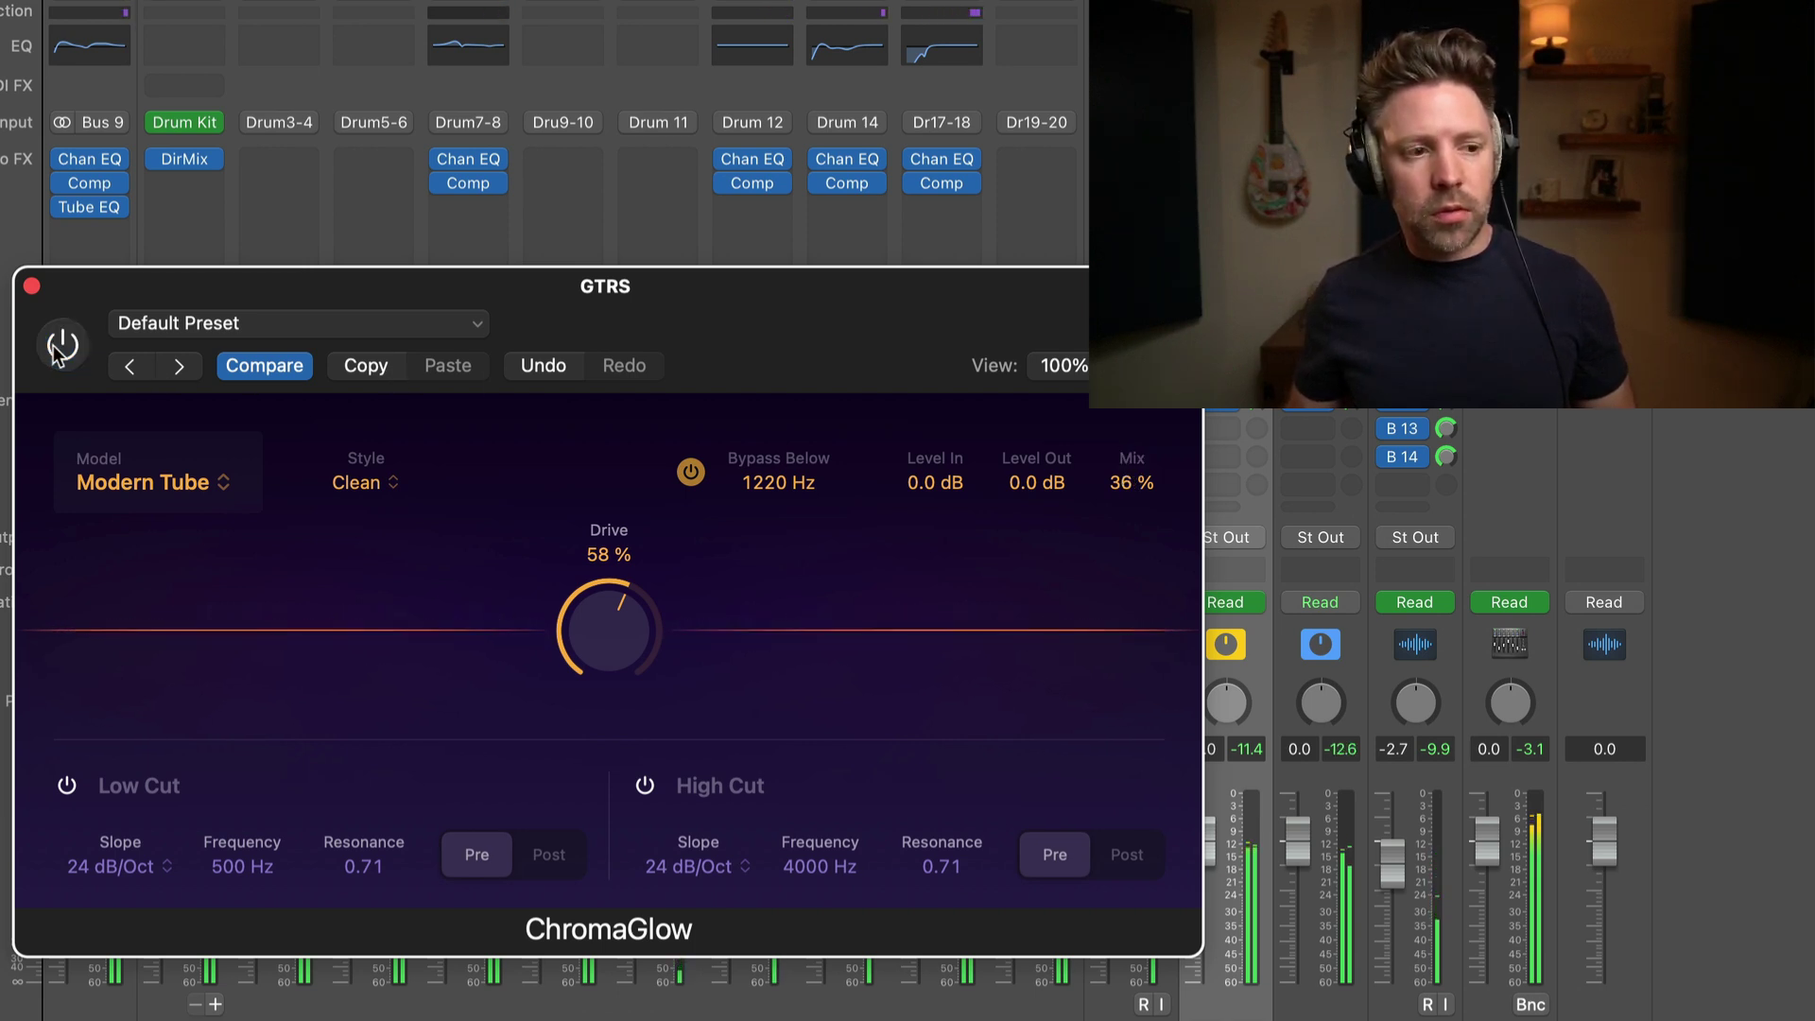
pyautogui.click(54, 350)
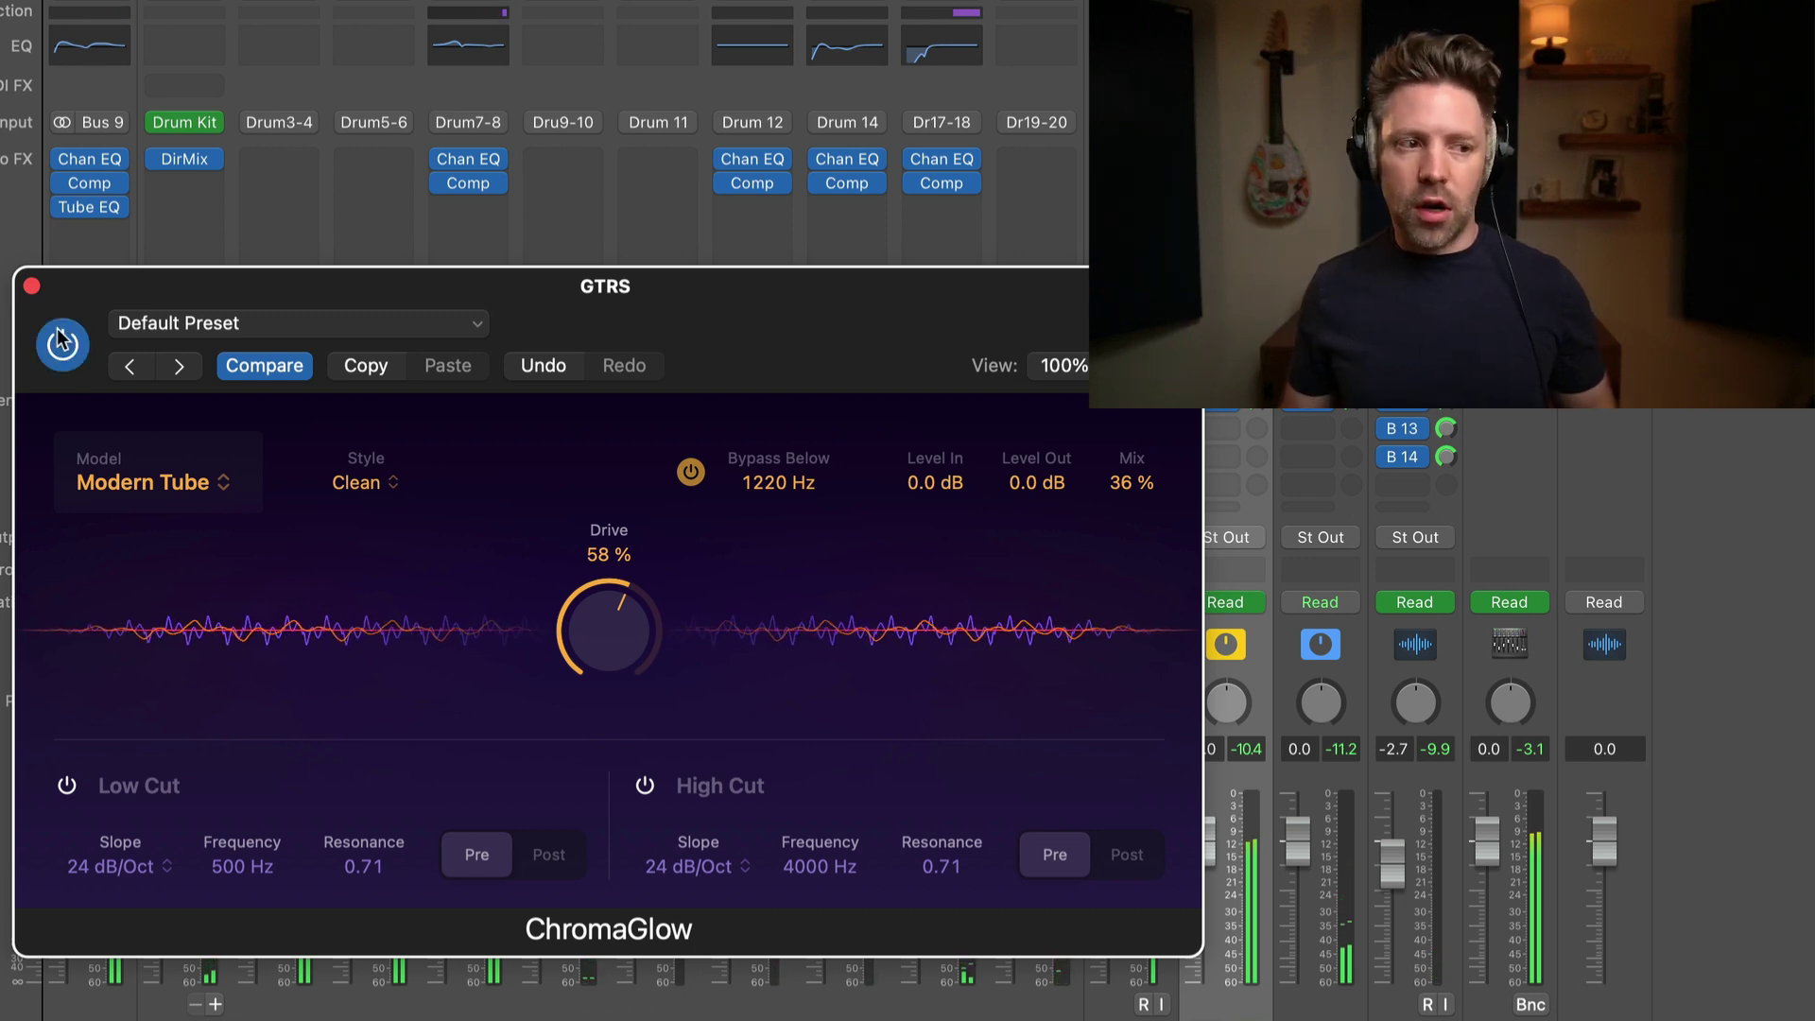
# Audition the Retro Tube, Magnetic and Squeeze models on the guitars' ChromaGlow.
pyautogui.click(174, 484)
pyautogui.click(174, 548)
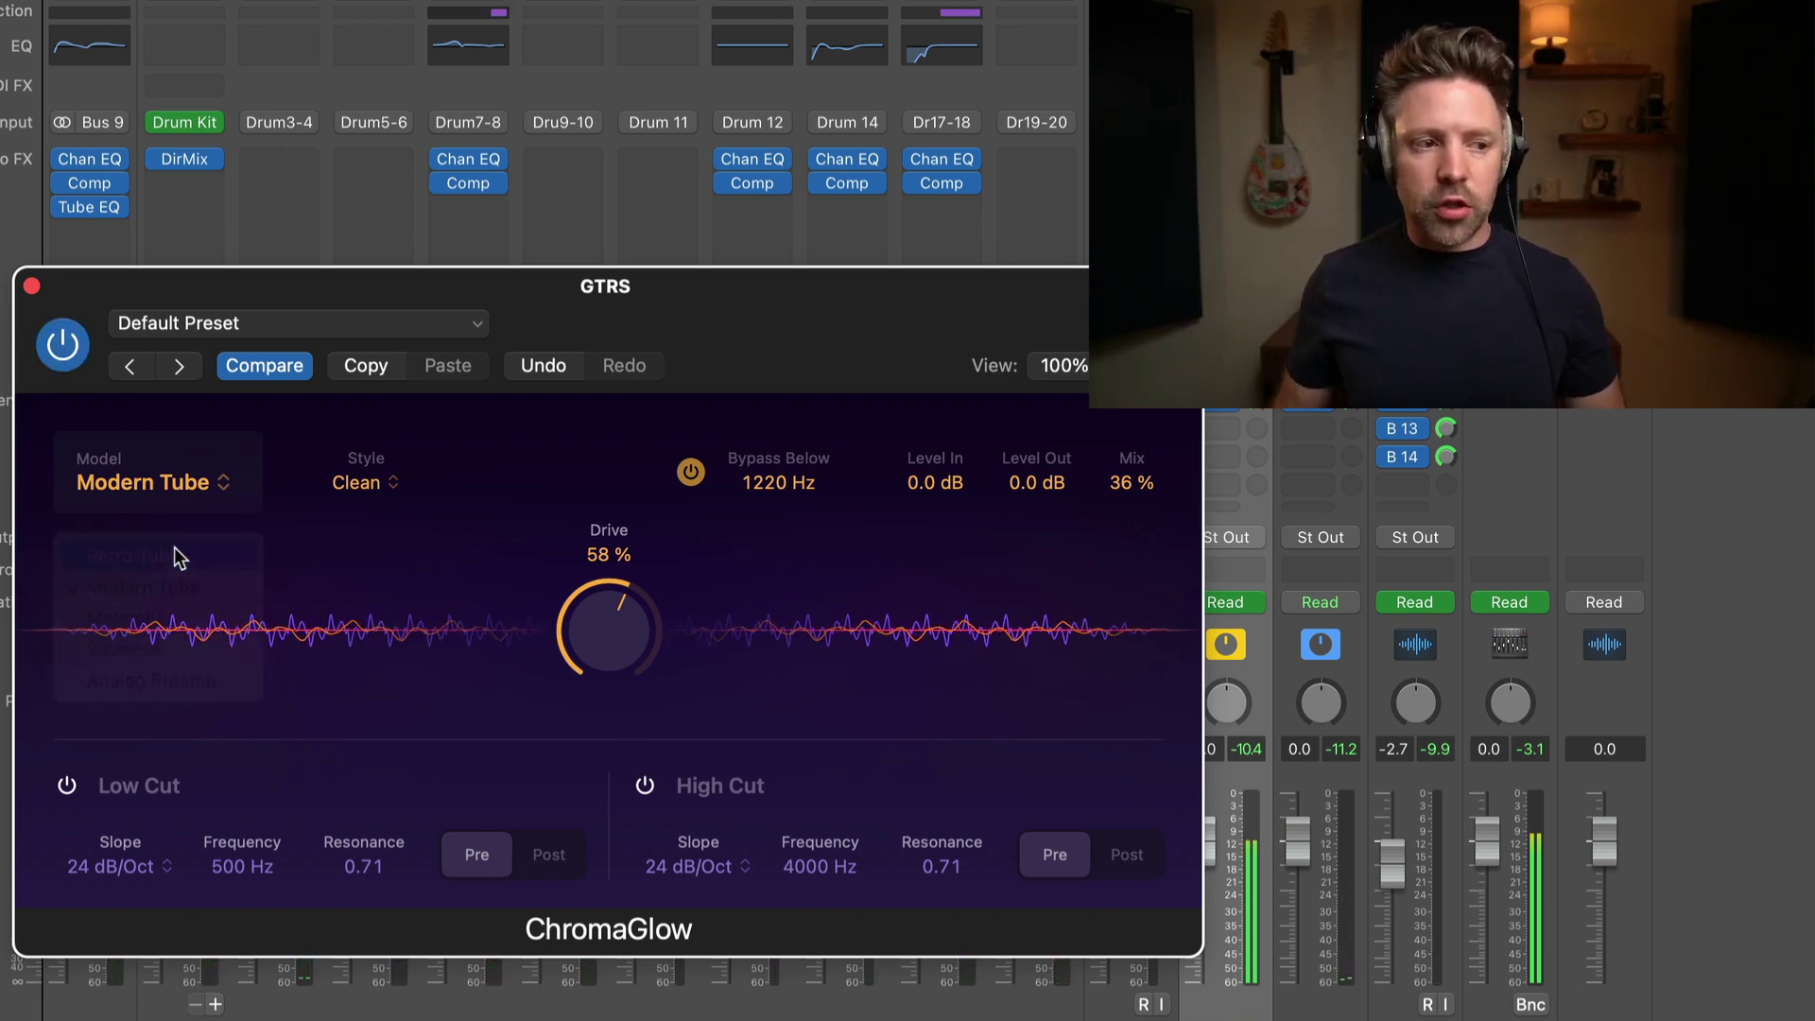
pyautogui.click(172, 486)
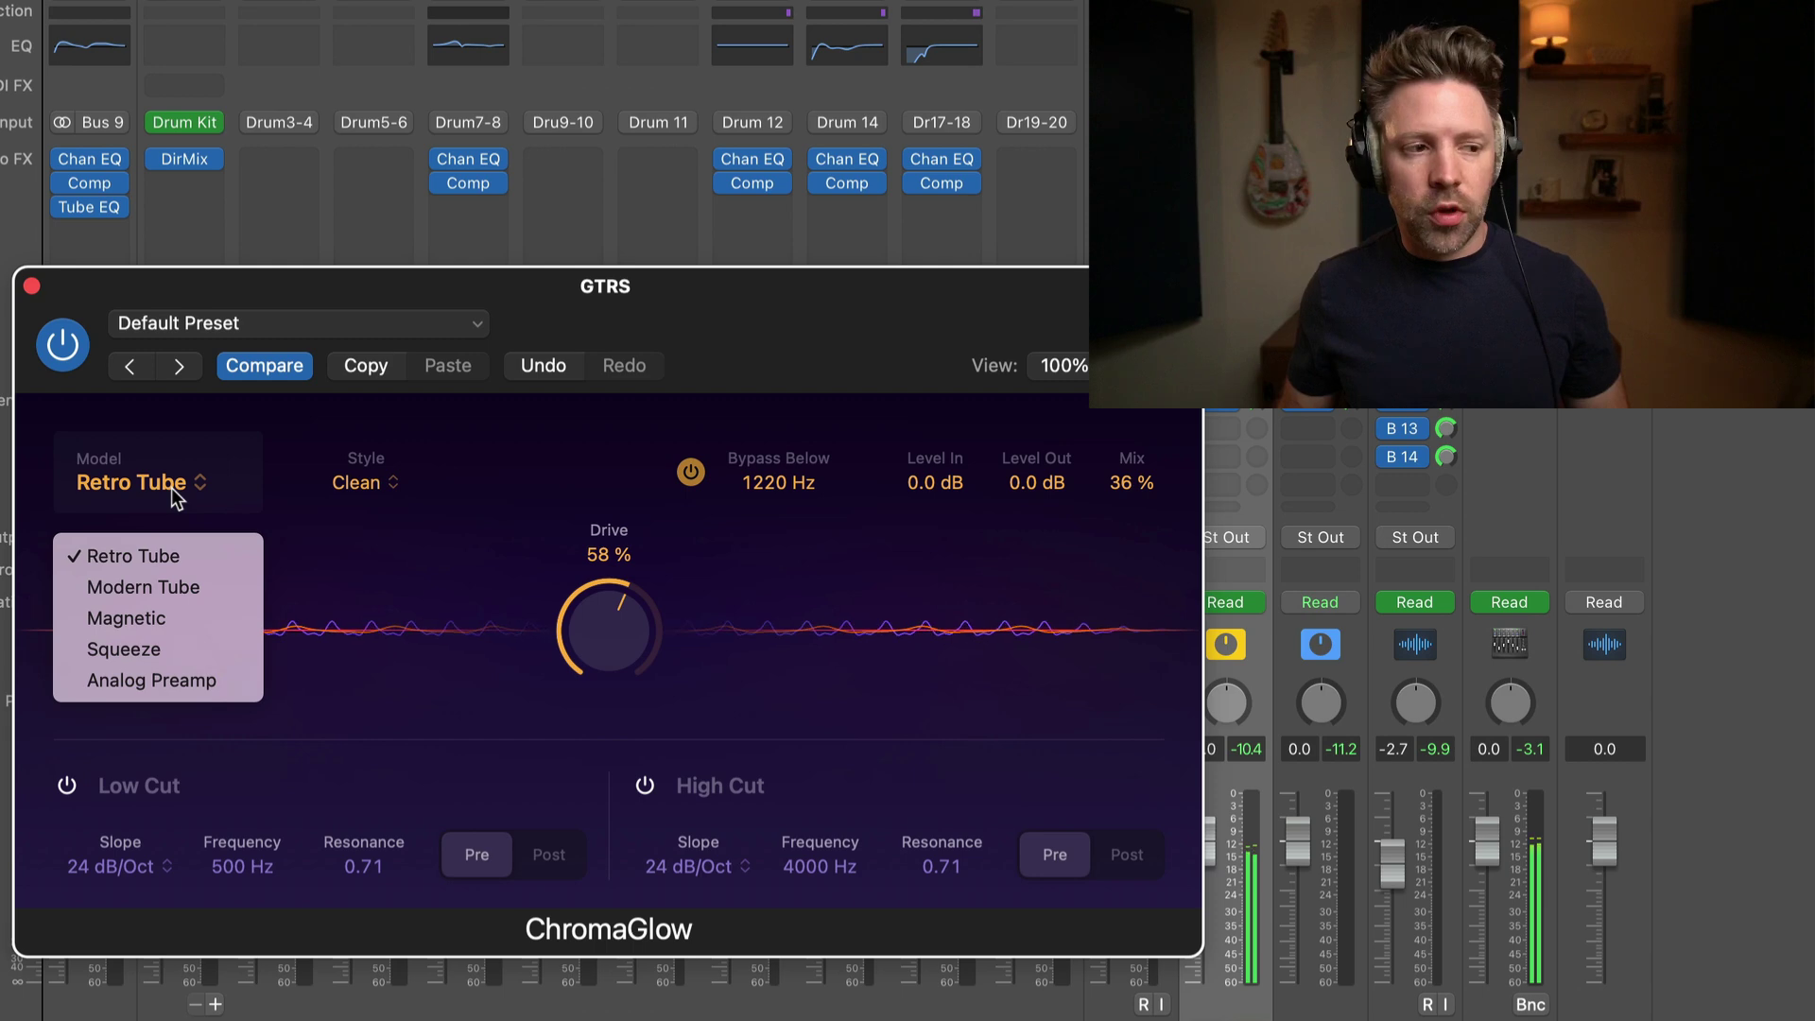
pyautogui.click(179, 620)
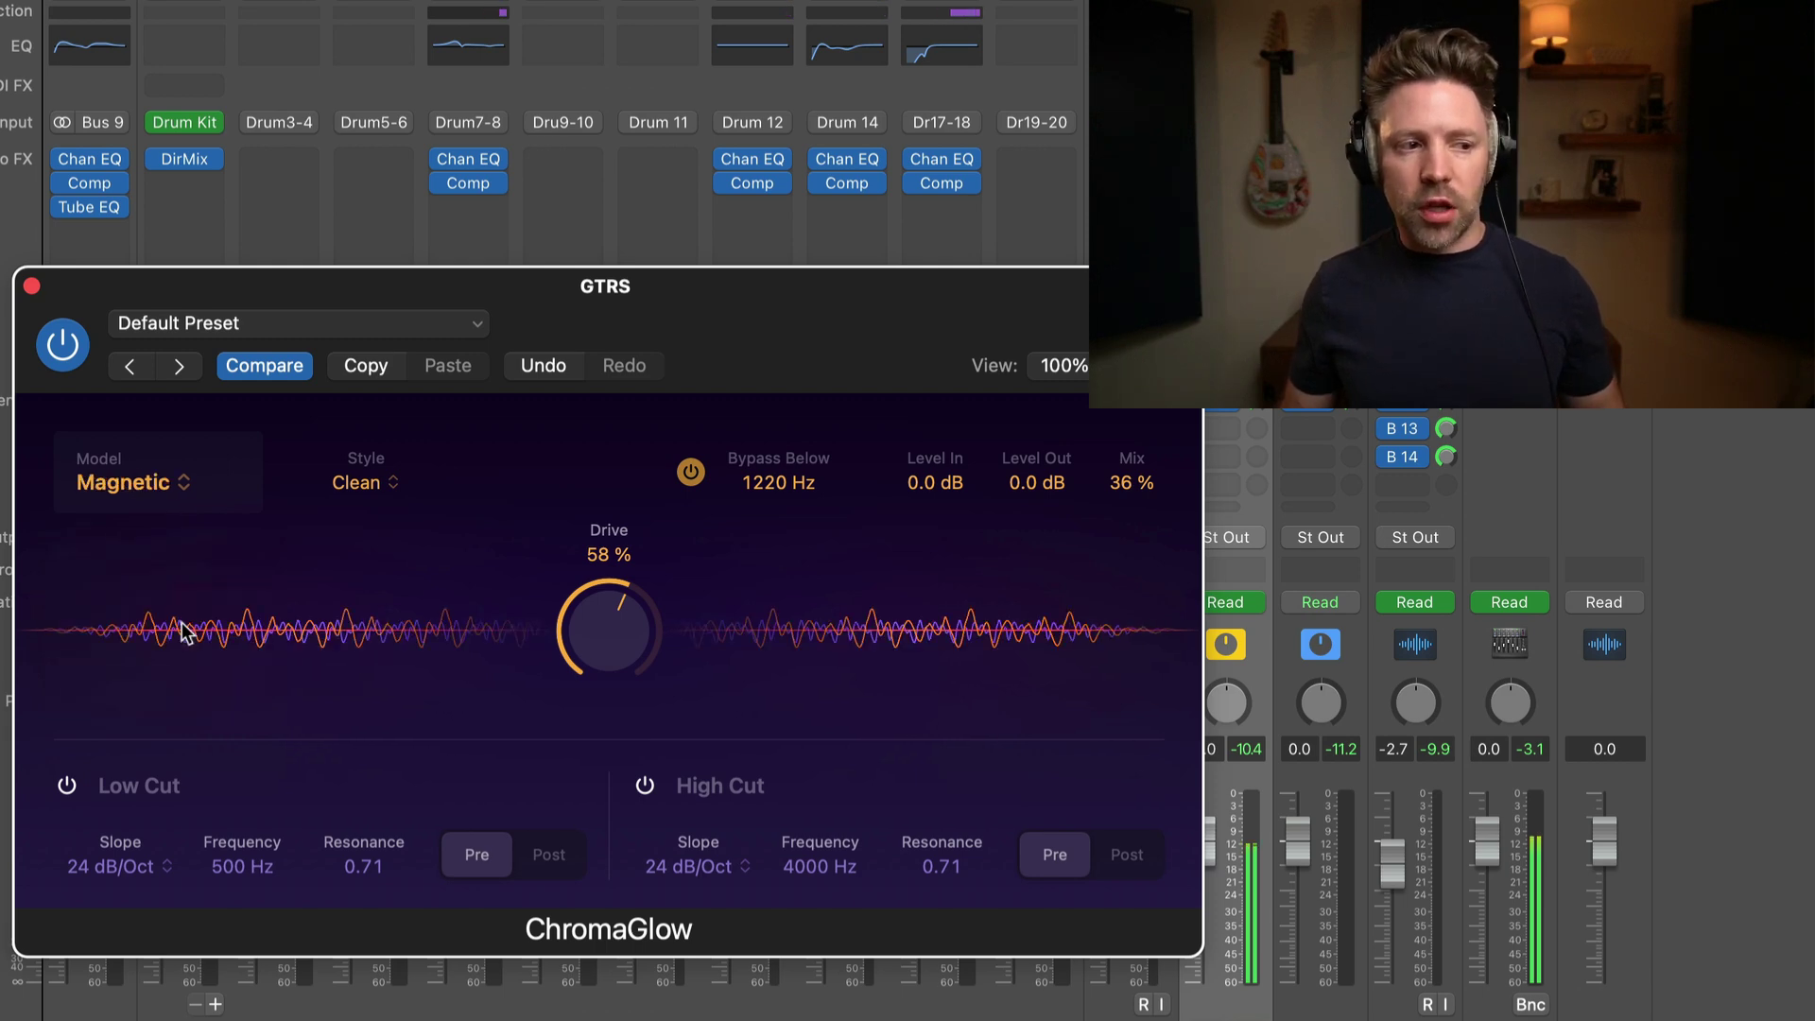
pyautogui.click(148, 486)
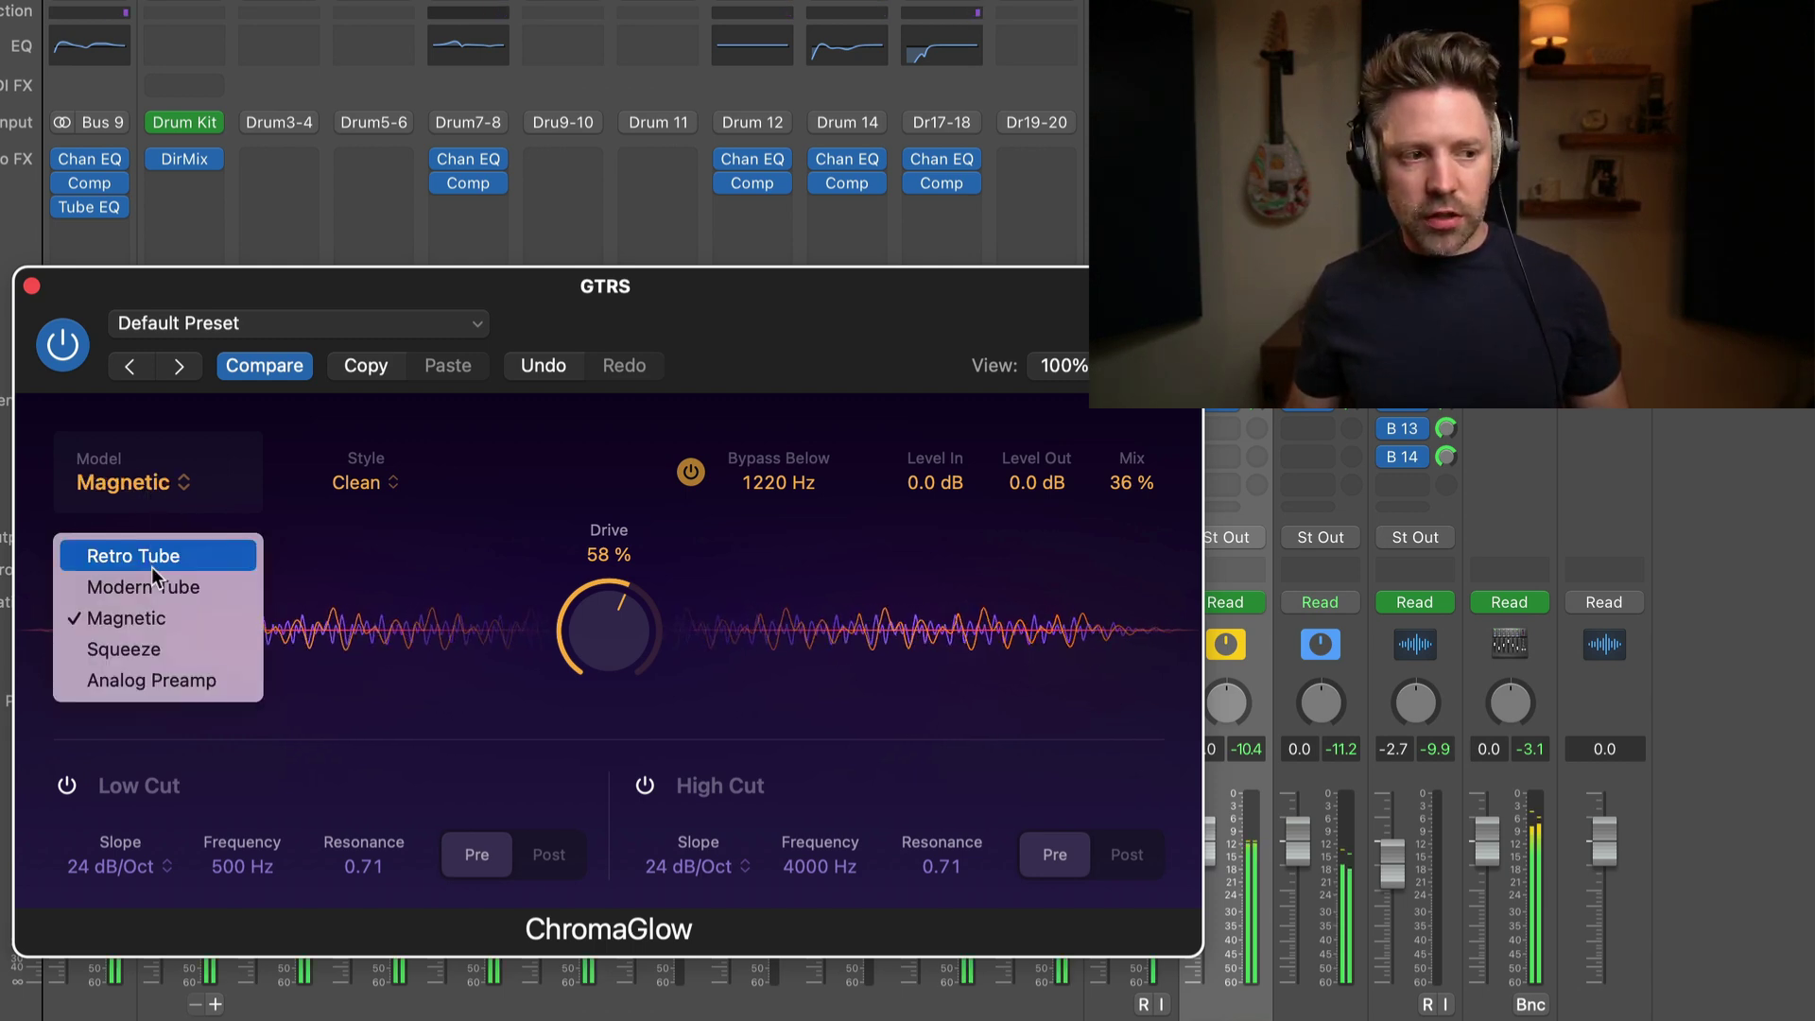
pyautogui.click(142, 649)
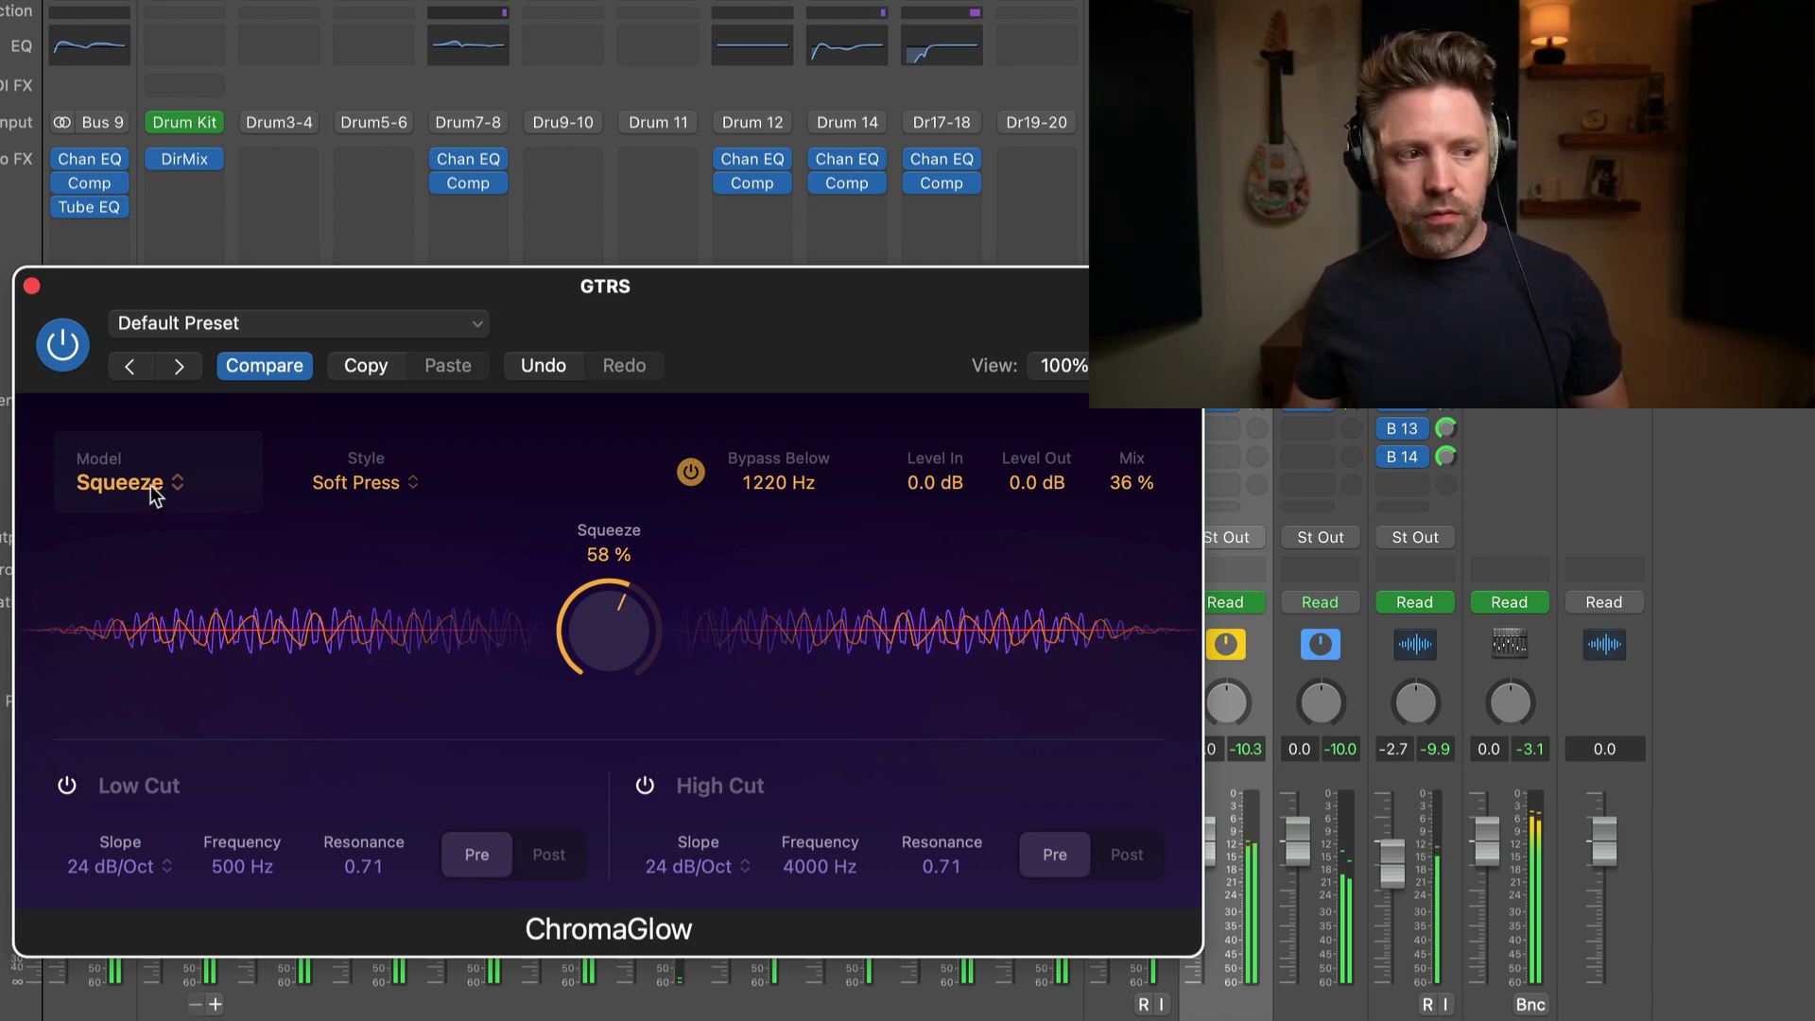
# Compare Magnetic and Modern Tube again, then settle the guitars on the Squeeze model.
pyautogui.click(154, 493)
pyautogui.click(144, 616)
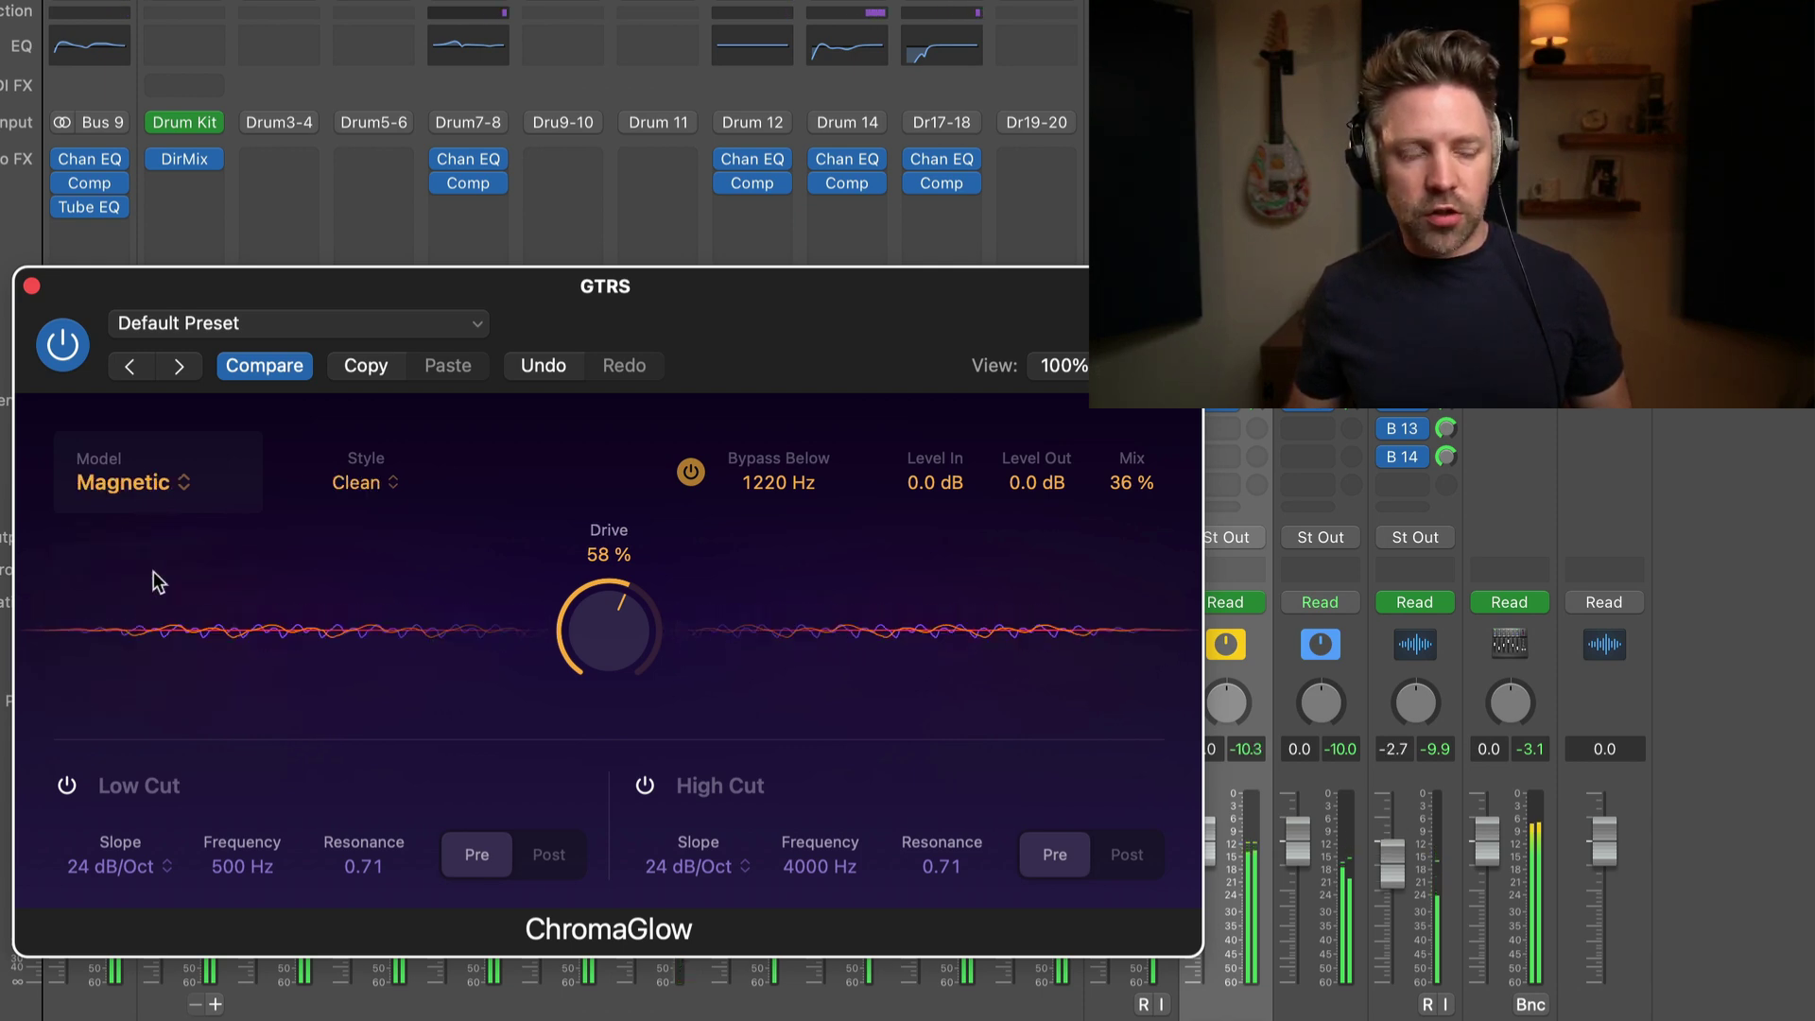
pyautogui.click(158, 498)
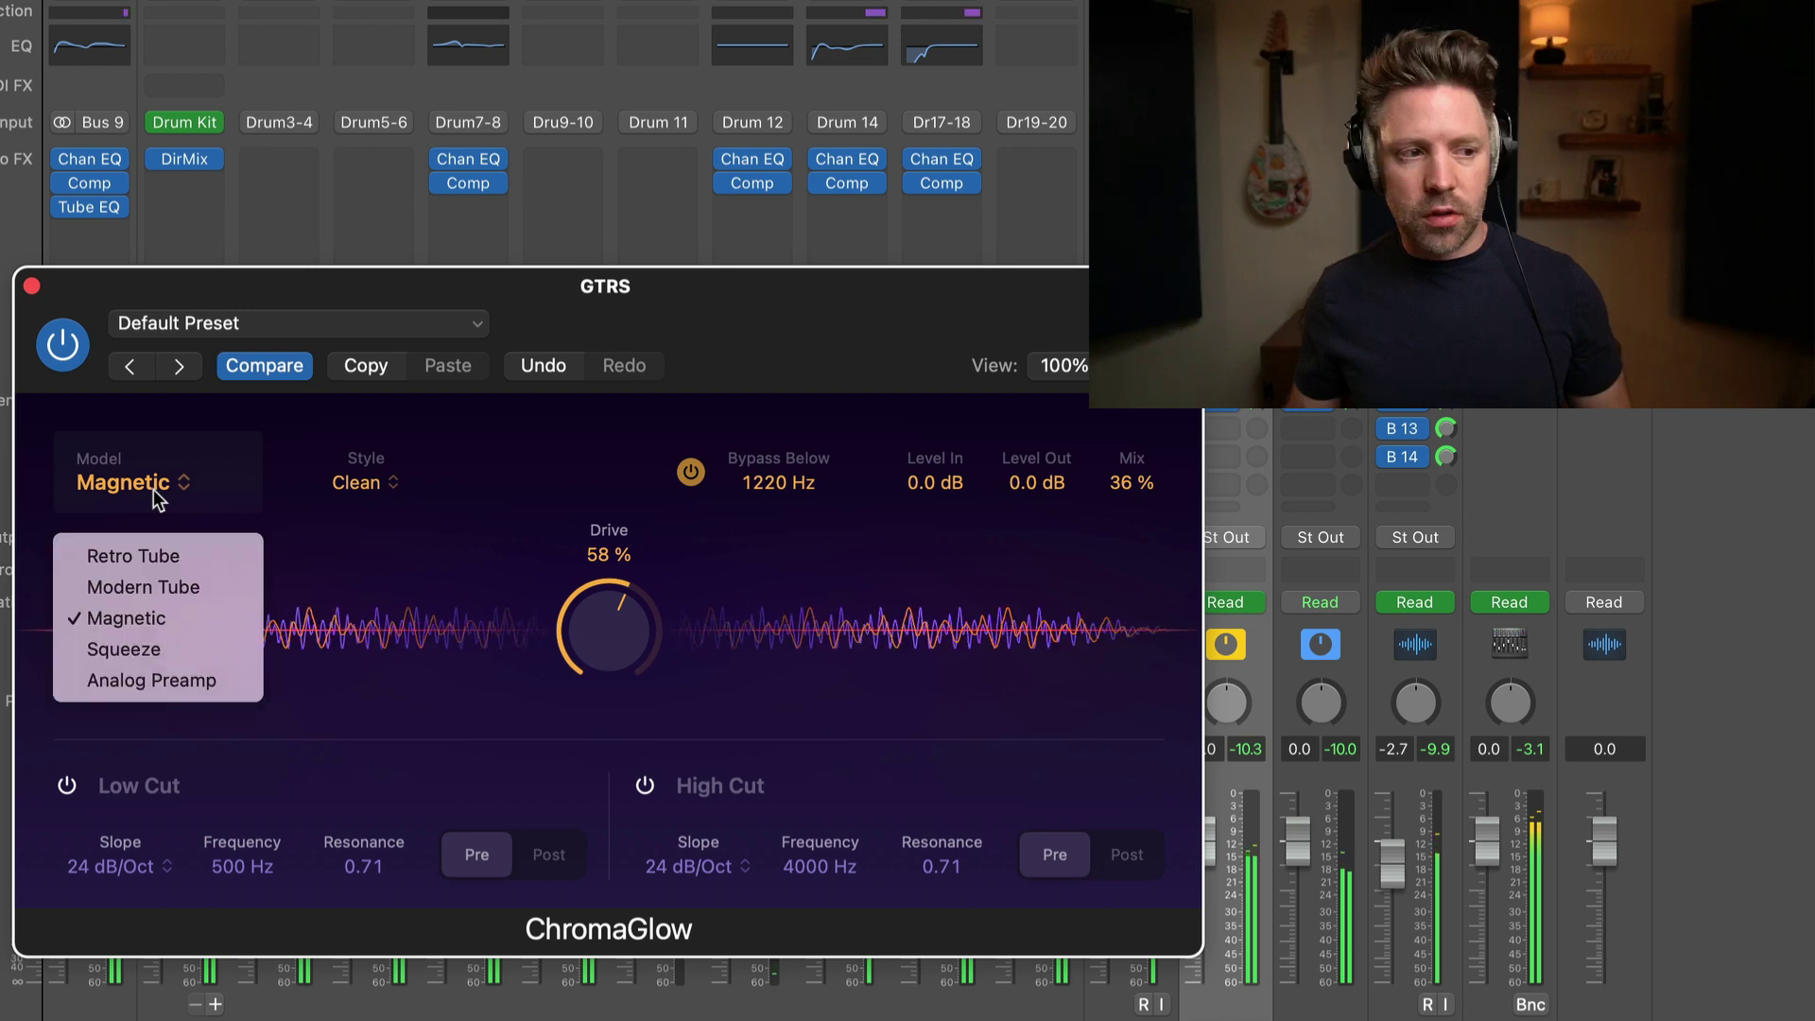
pyautogui.click(151, 582)
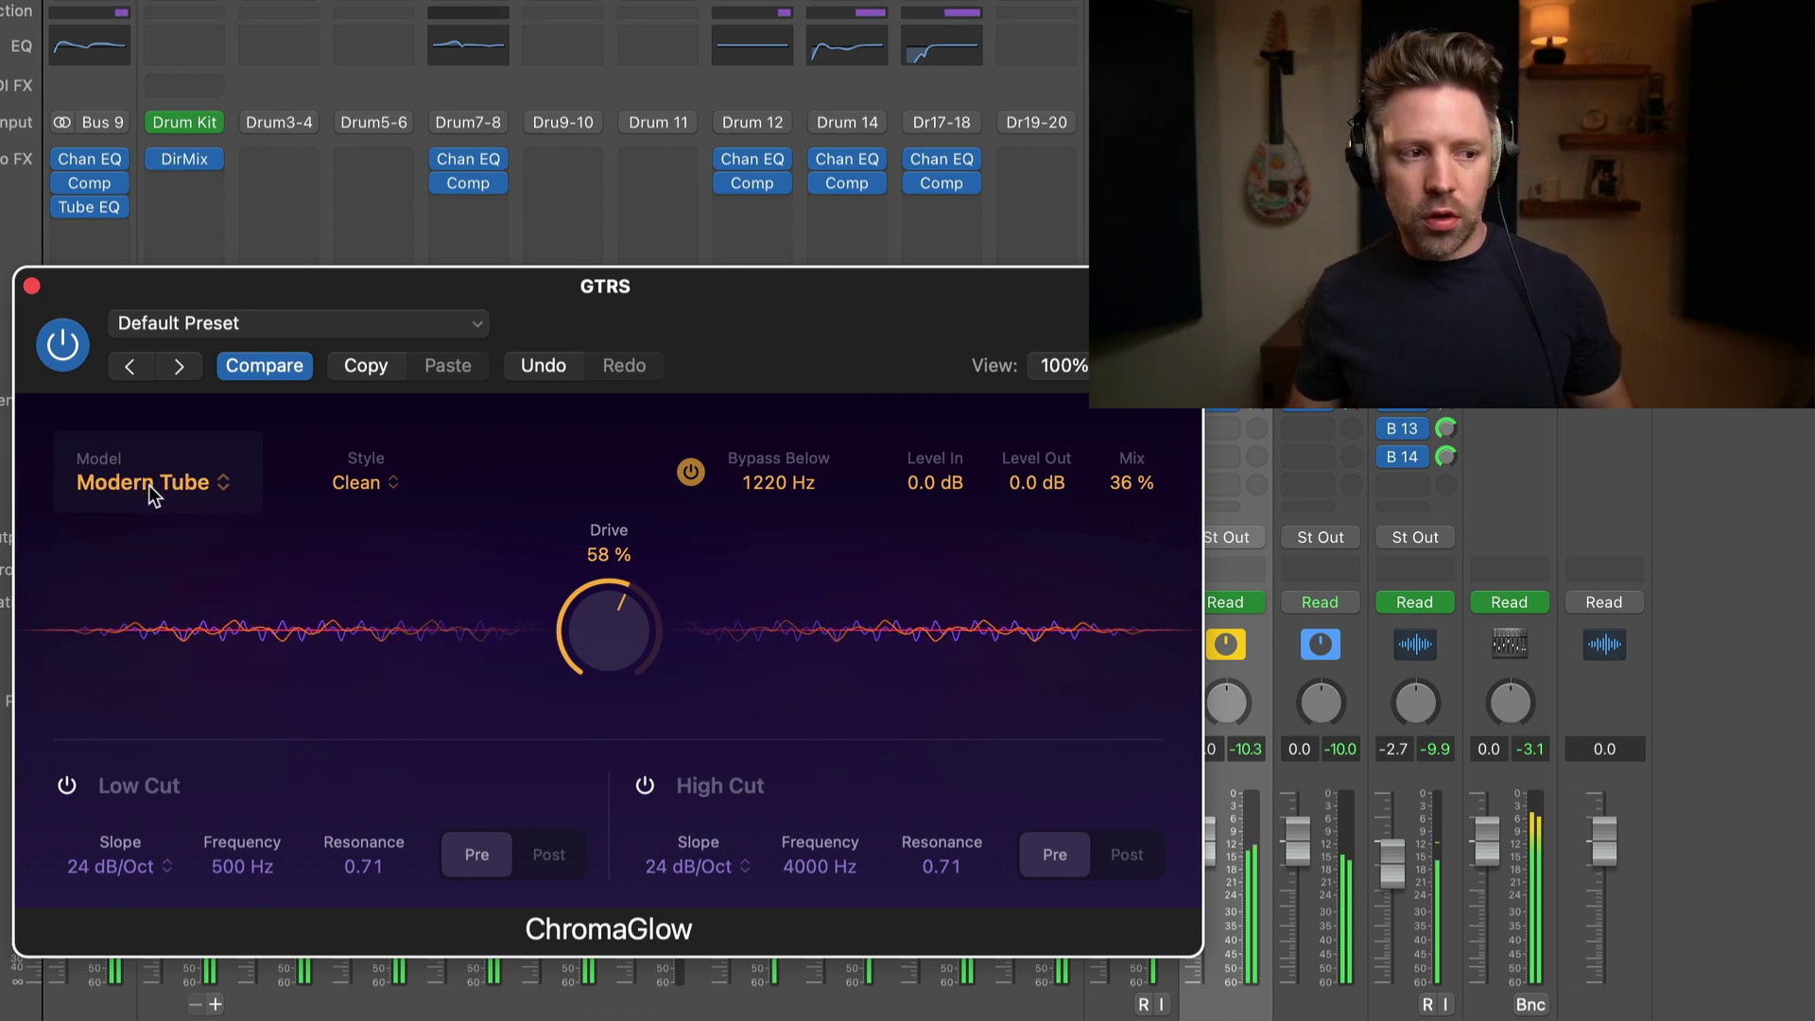
pyautogui.click(149, 485)
pyautogui.click(156, 554)
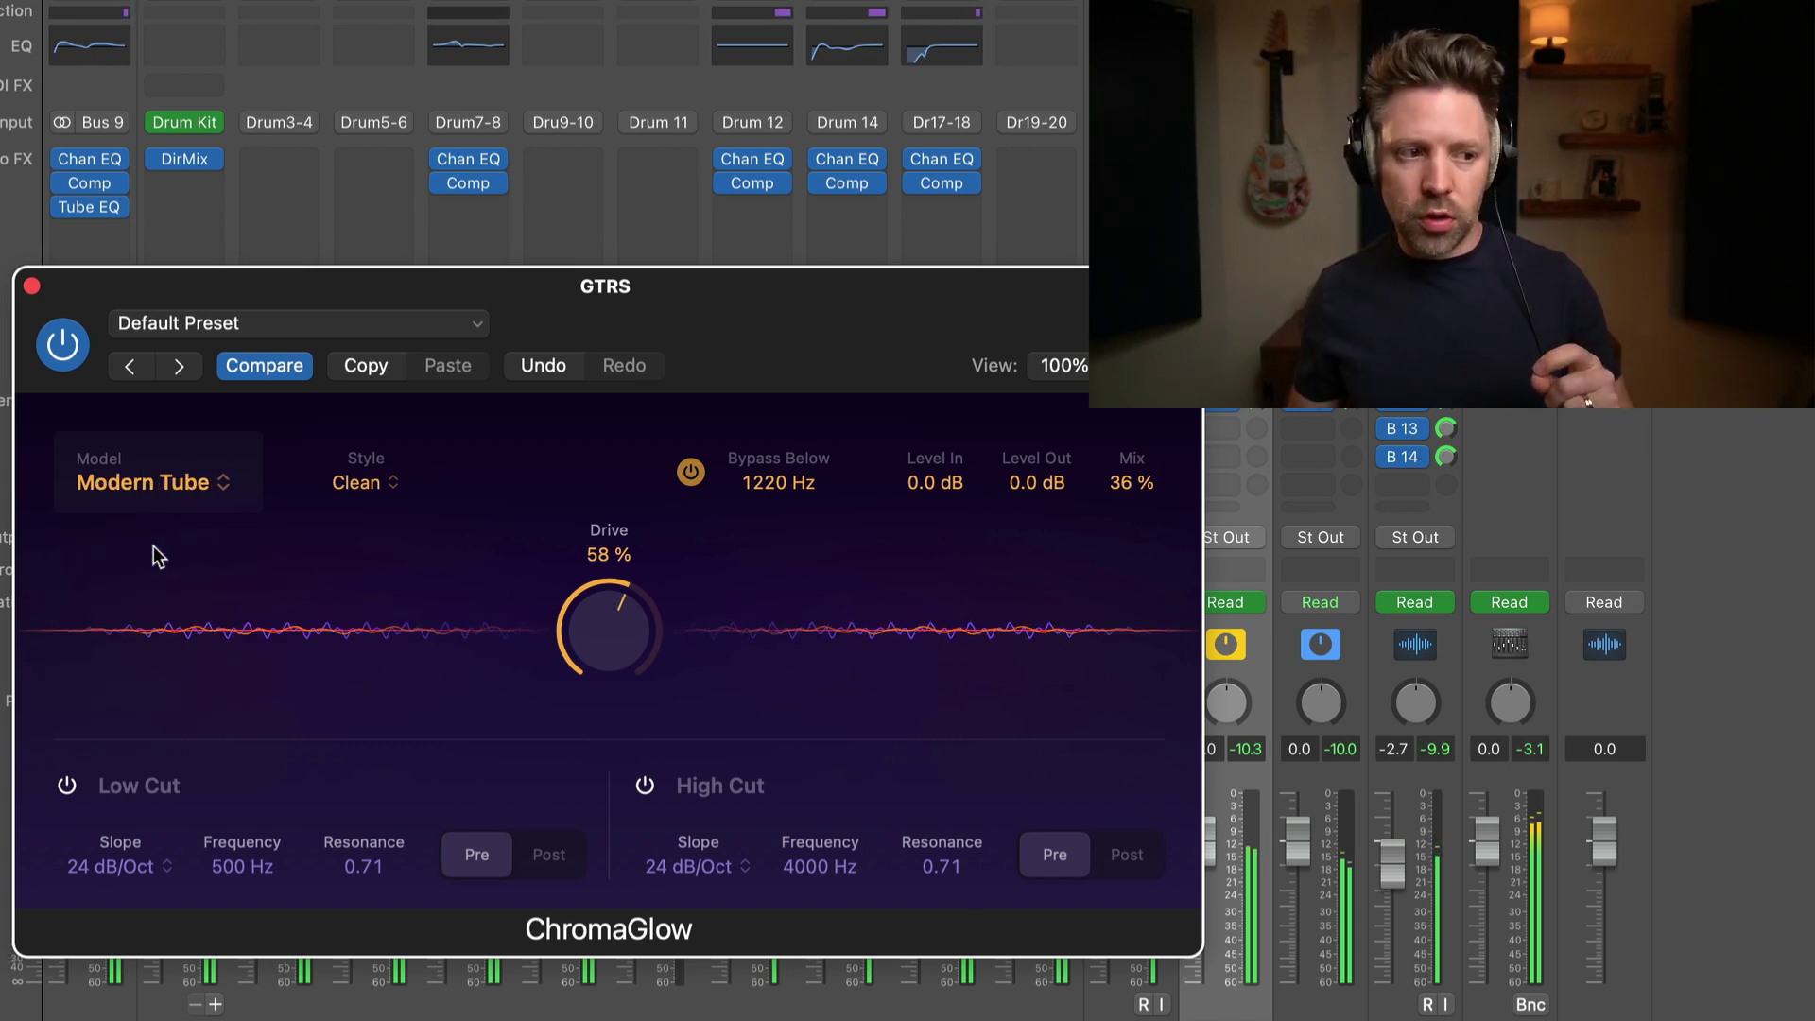
pyautogui.click(158, 499)
pyautogui.click(167, 642)
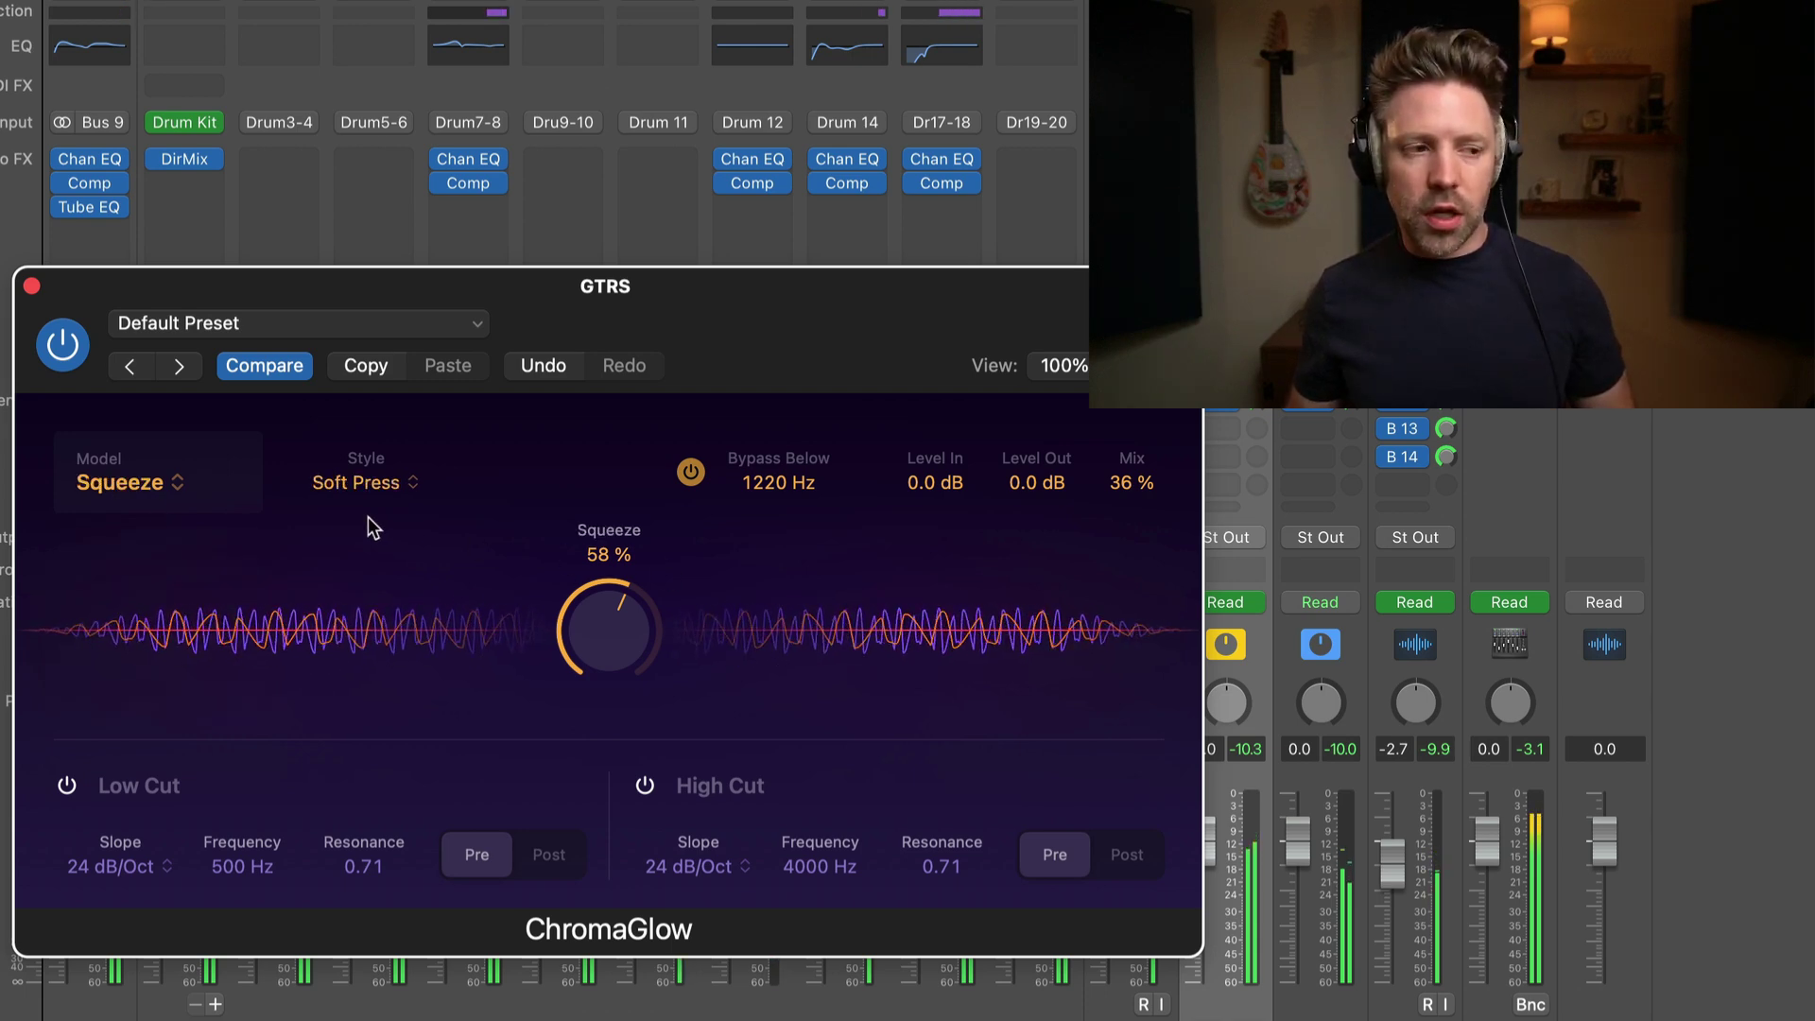
# Lower the guitars' Mix to 17%, compare bypassed versus engaged, and close the window.
pyautogui.moveTo(1125, 488); pyautogui.dragTo(1134, 551)
pyautogui.click(54, 350)
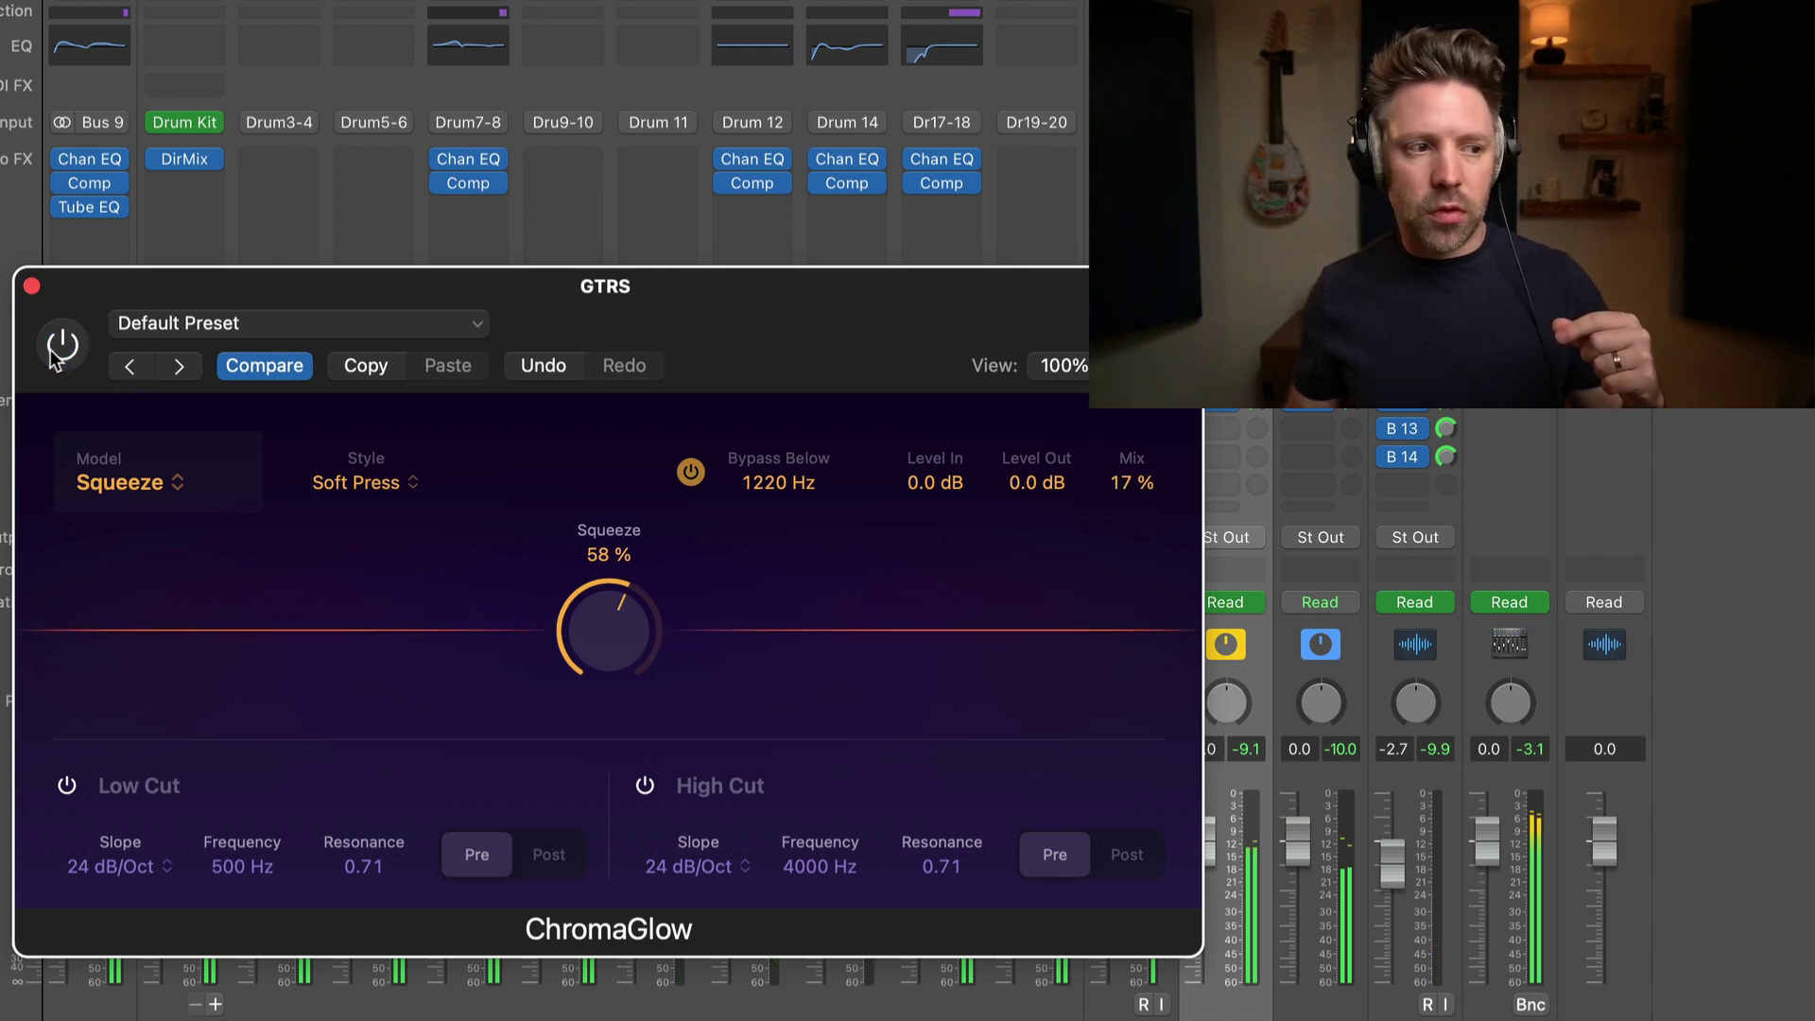
pyautogui.click(54, 349)
pyautogui.click(31, 285)
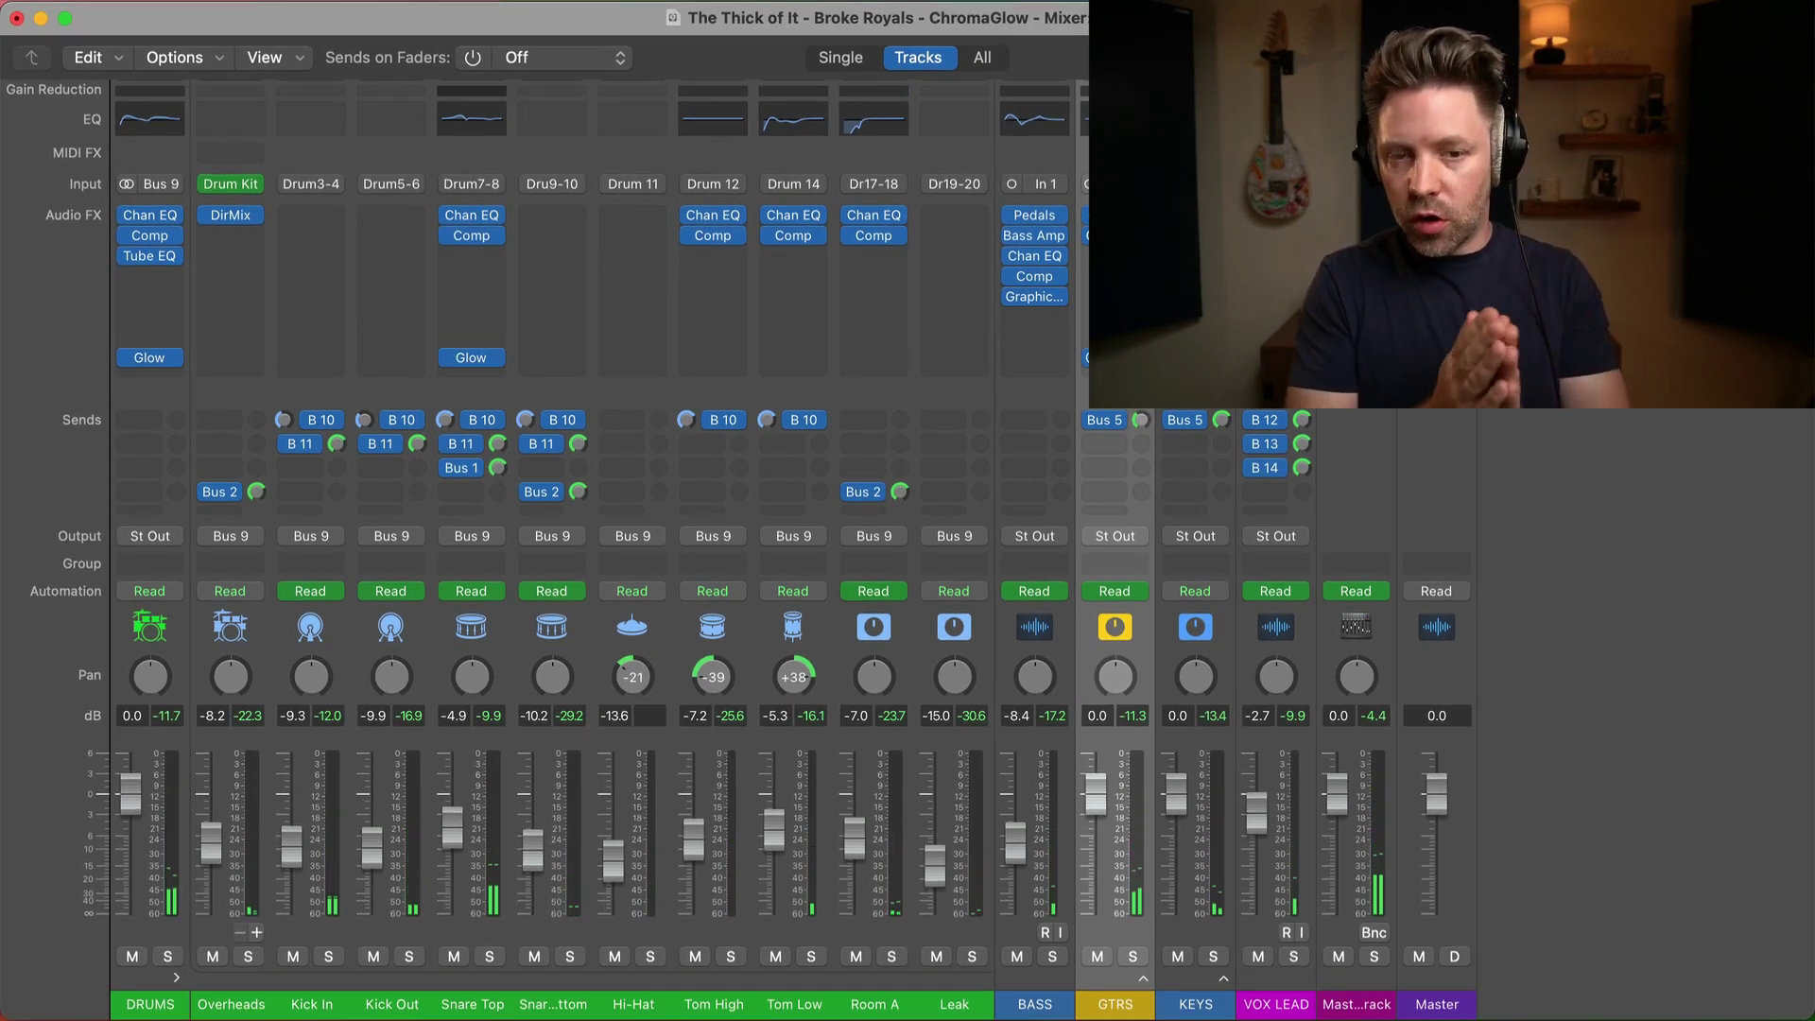
# Insert a mono ChromaGlow into an empty Audio FX slot on the BASS channel.
pyautogui.click(1057, 346)
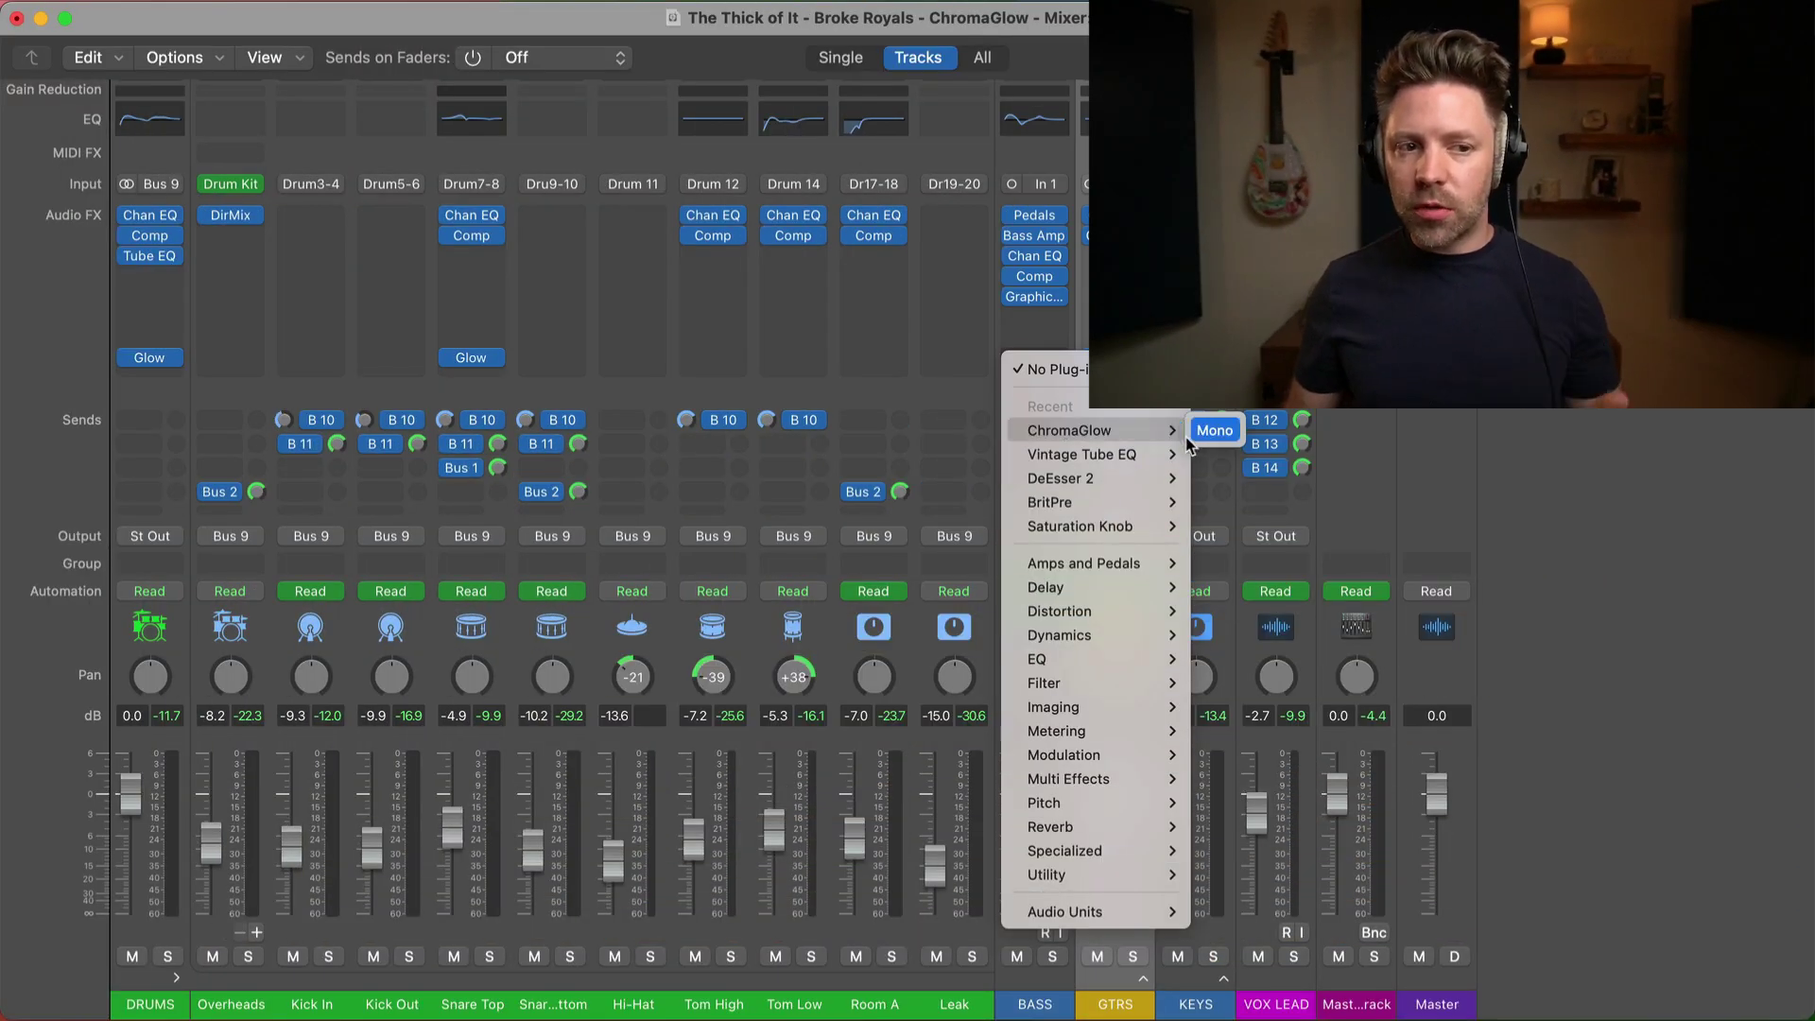
pyautogui.click(1202, 438)
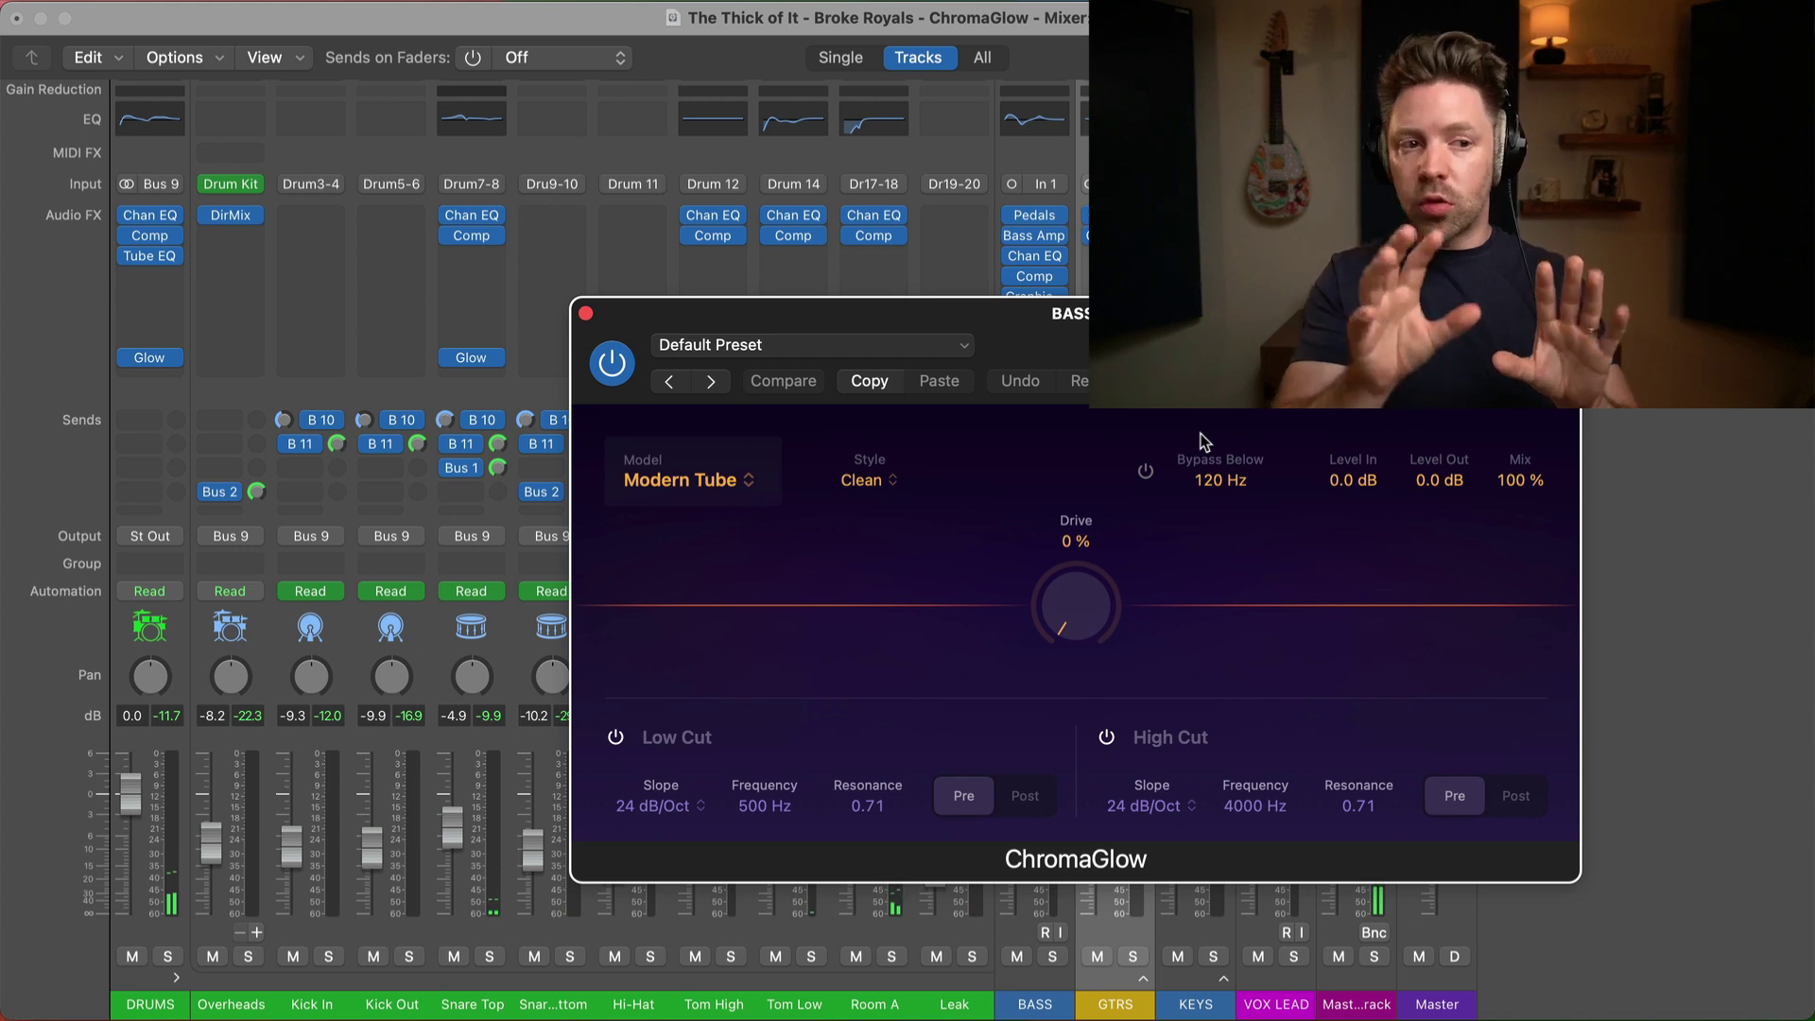
# Set the bass ChromaGlow Drive to 87% and Bypass Below to 230 Hz, then compare bypassed.
pyautogui.moveTo(1152, 336); pyautogui.dragTo(627, 359)
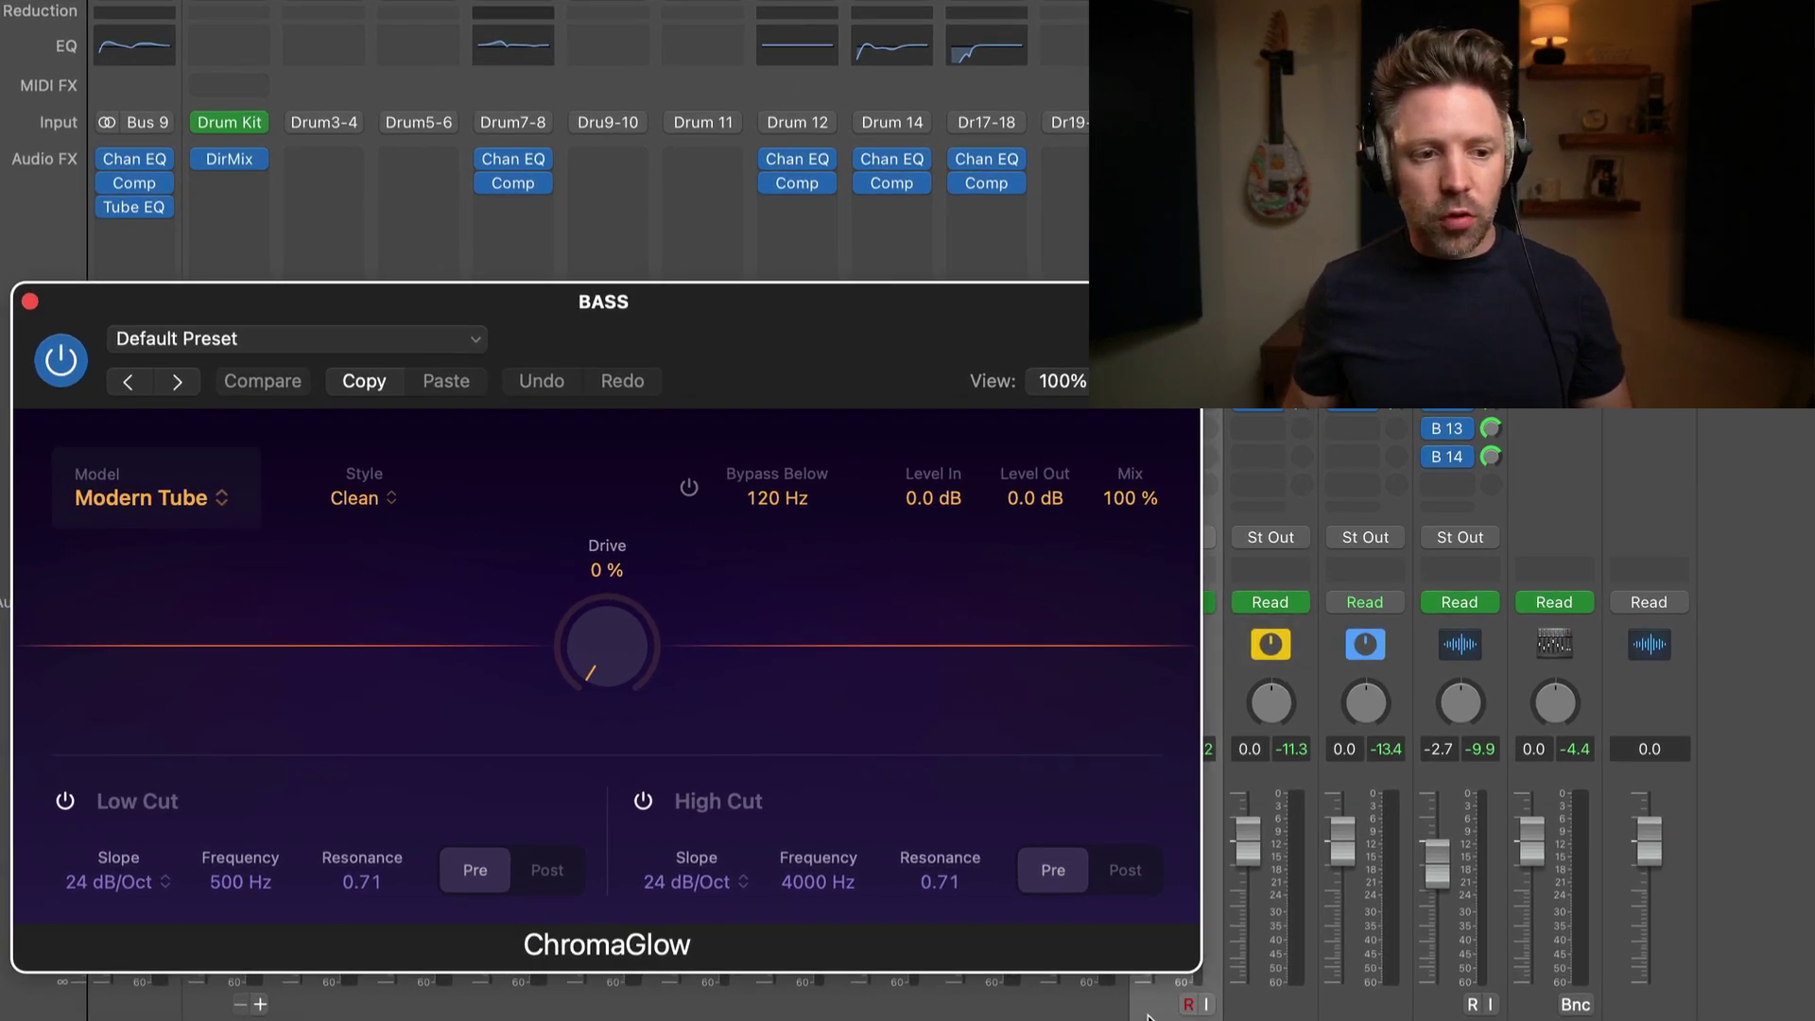
pyautogui.moveTo(605, 665); pyautogui.dragTo(577, 498)
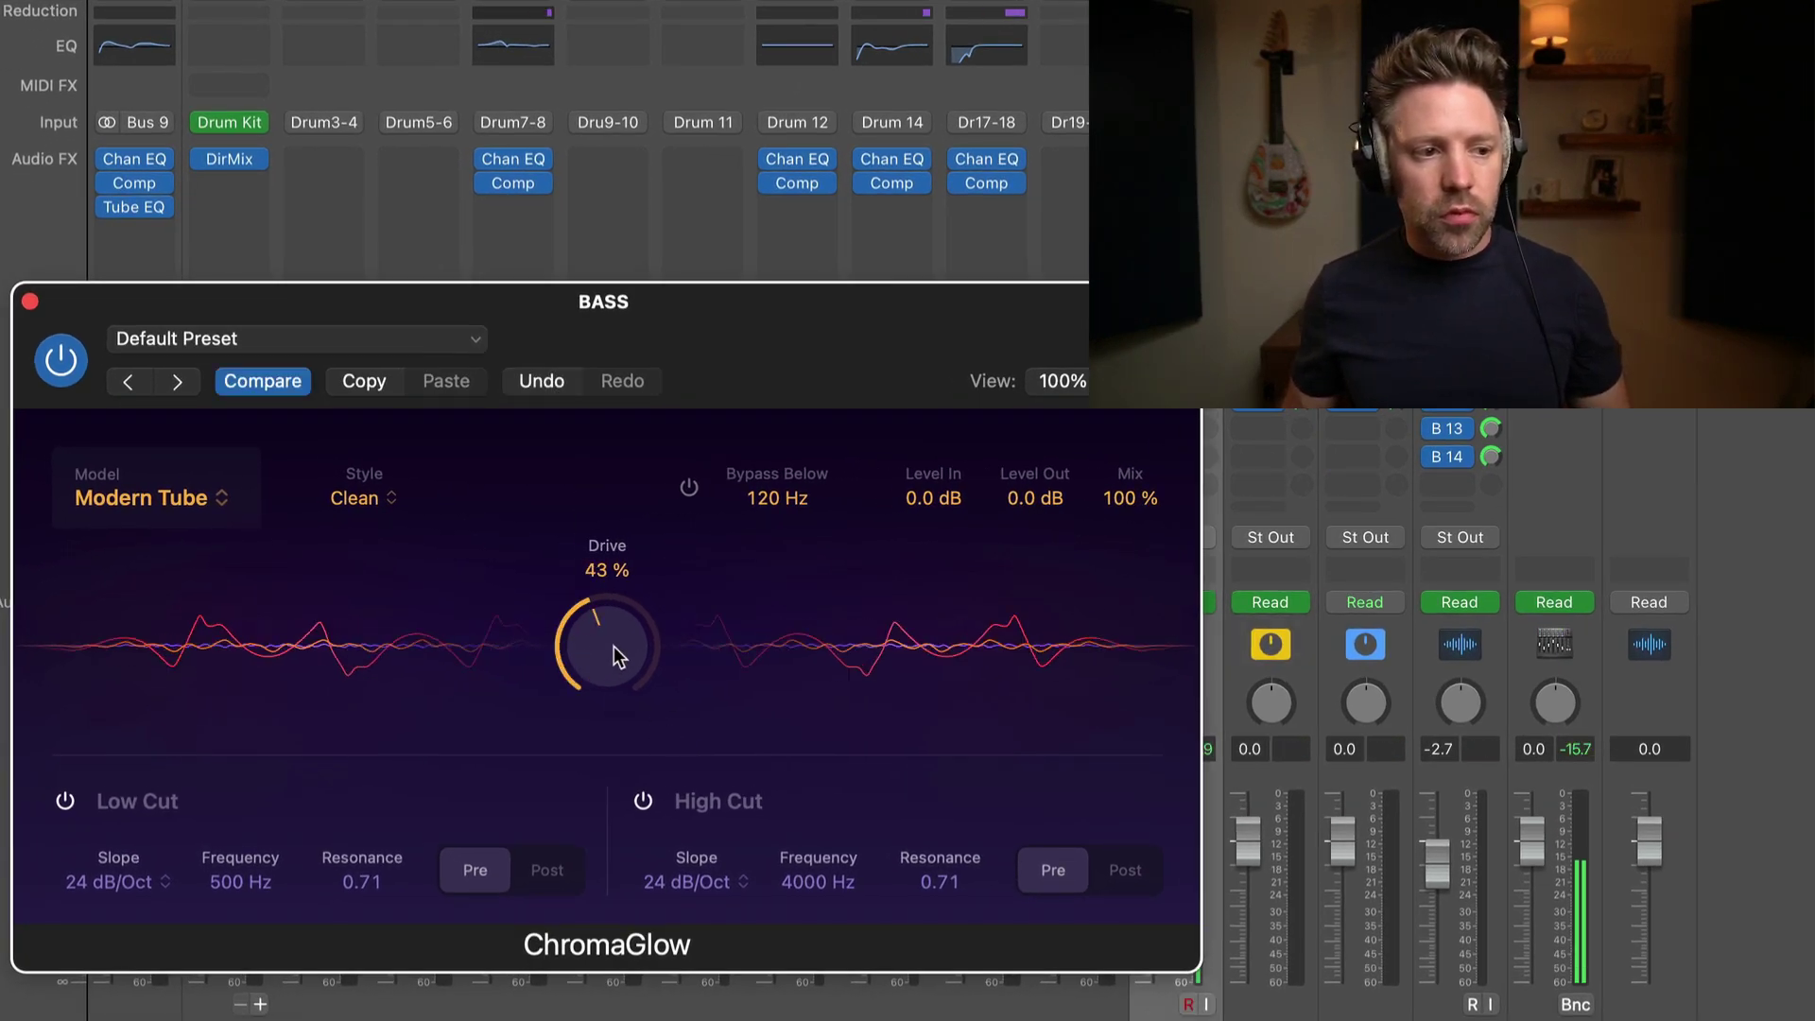
pyautogui.moveTo(615, 645); pyautogui.dragTo(796, 138)
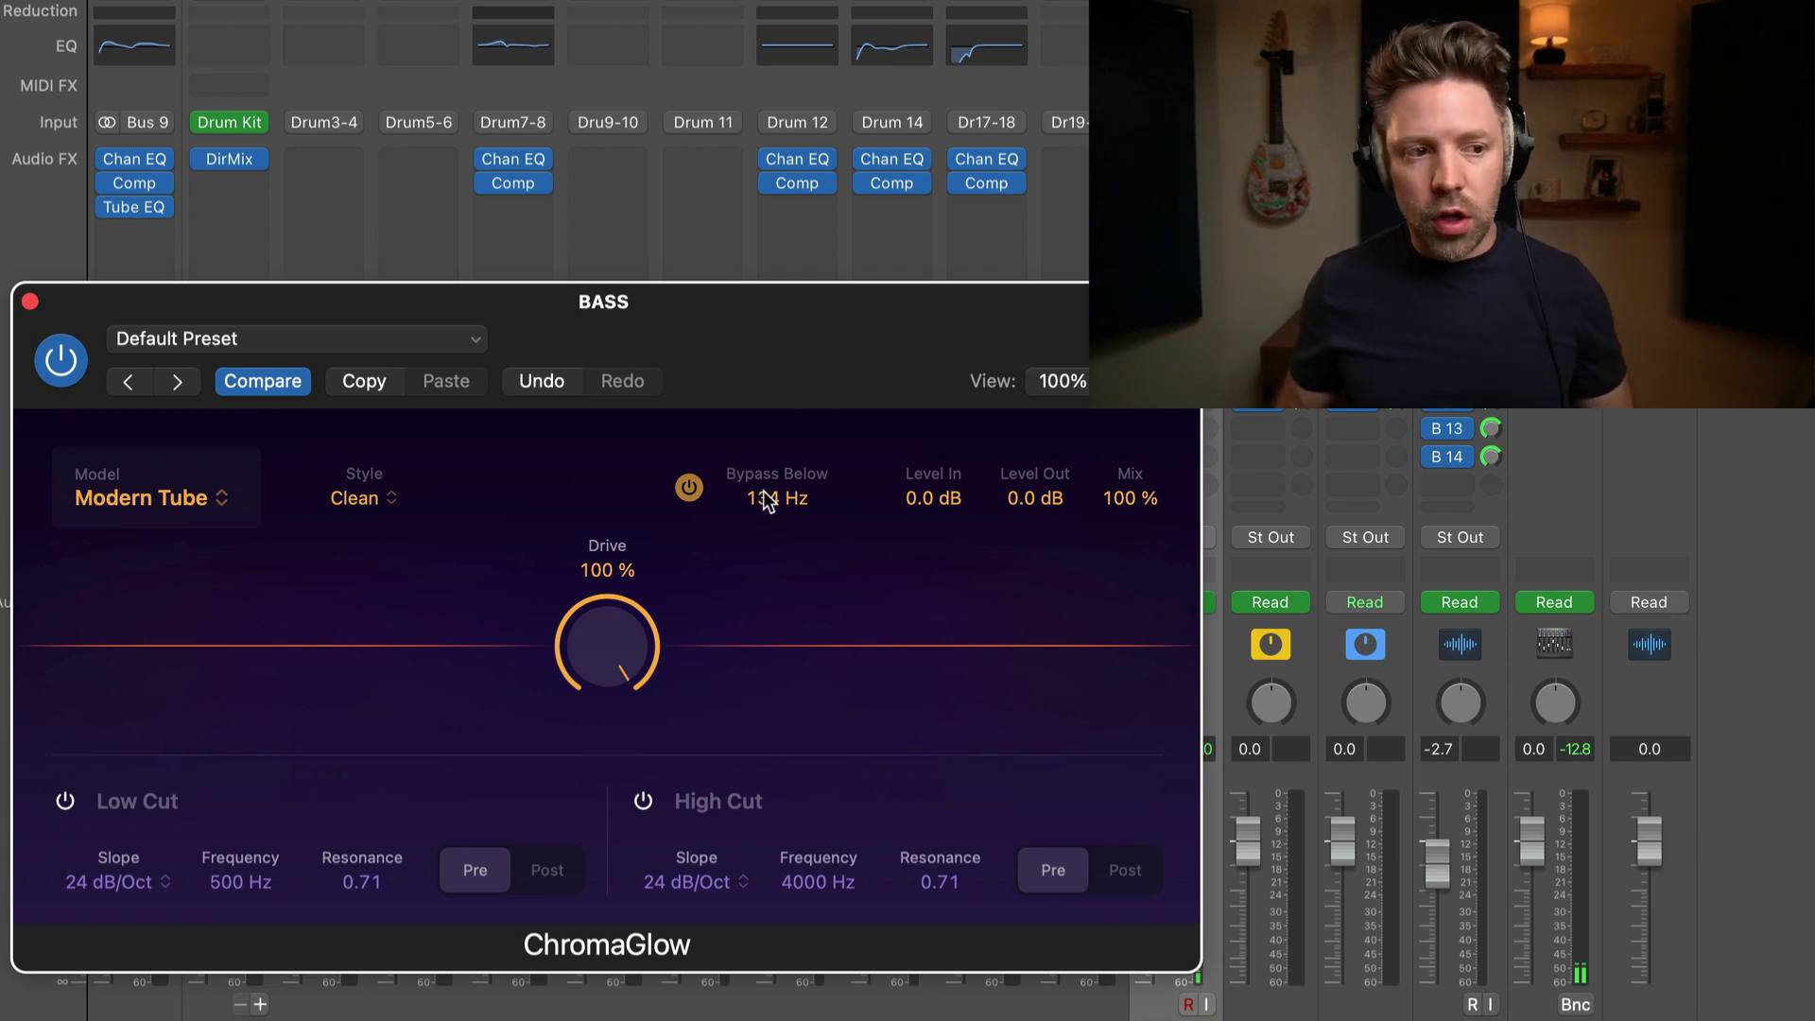
pyautogui.moveTo(764, 498); pyautogui.dragTo(789, 469)
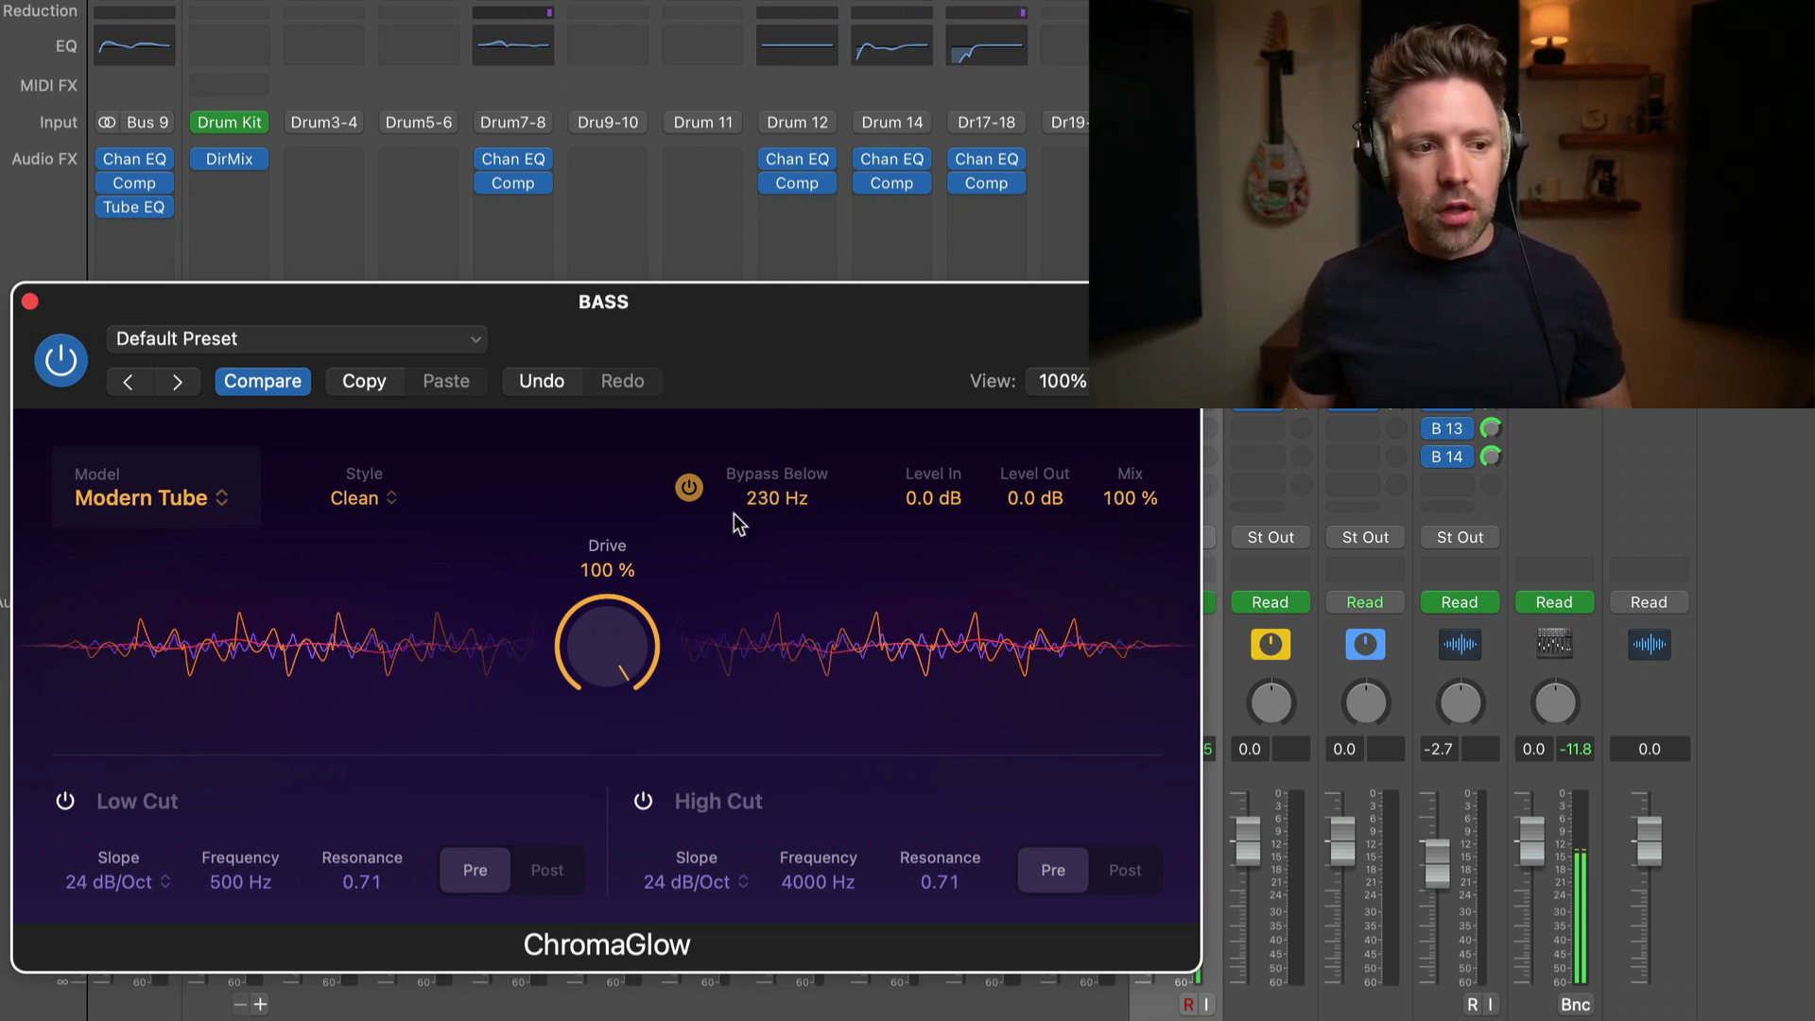
pyautogui.moveTo(602, 616)
pyautogui.mouseDown()
pyautogui.moveTo(599, 679)
pyautogui.moveTo(611, 632)
pyautogui.mouseUp()
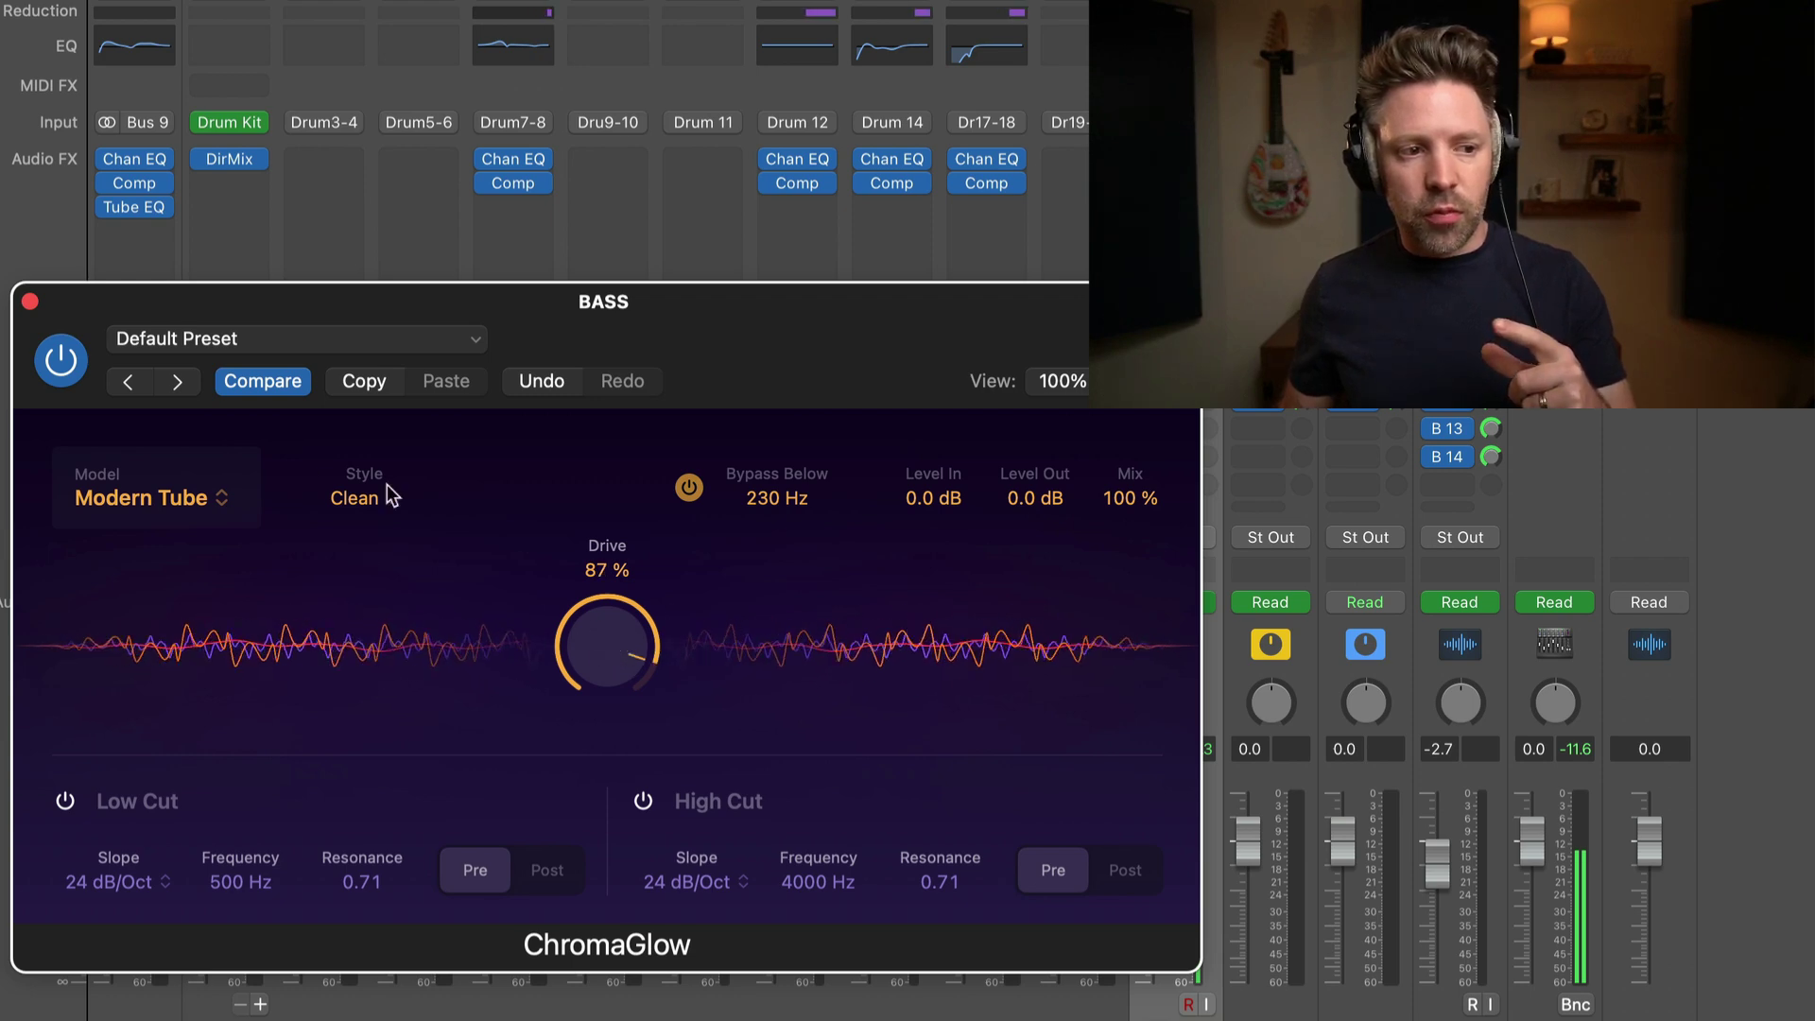
pyautogui.click(59, 360)
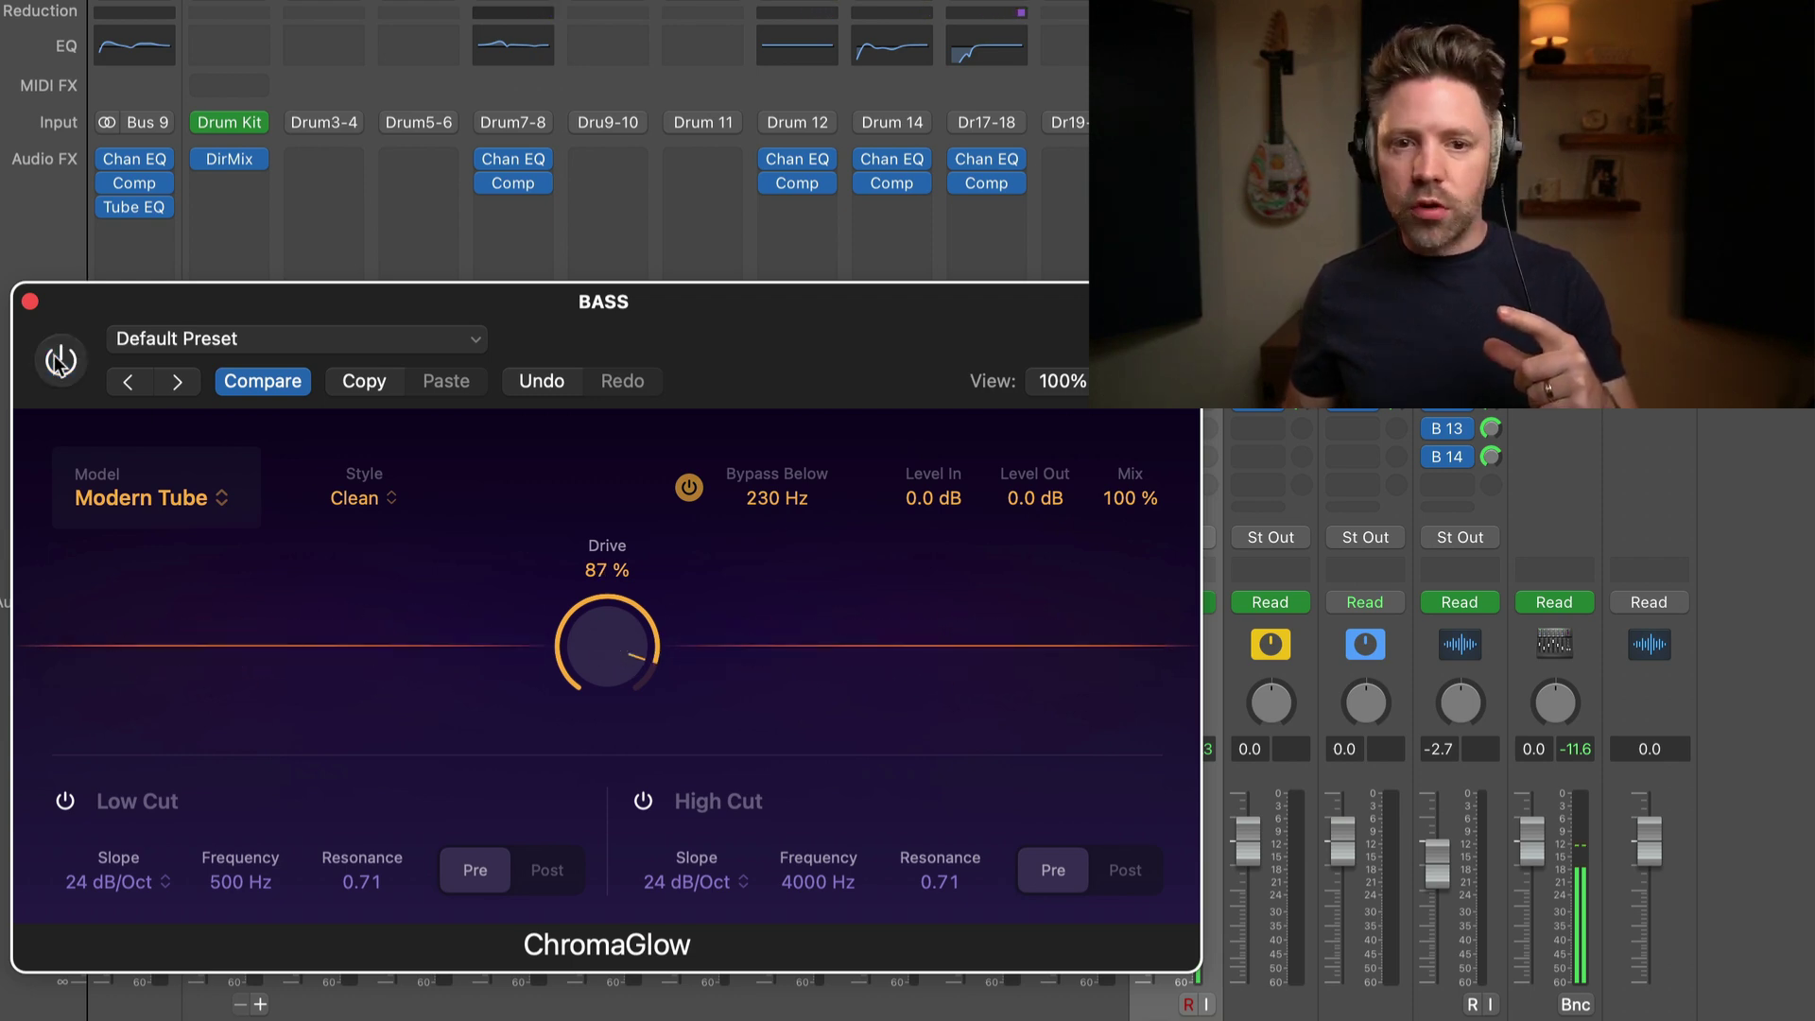
pyautogui.click(58, 361)
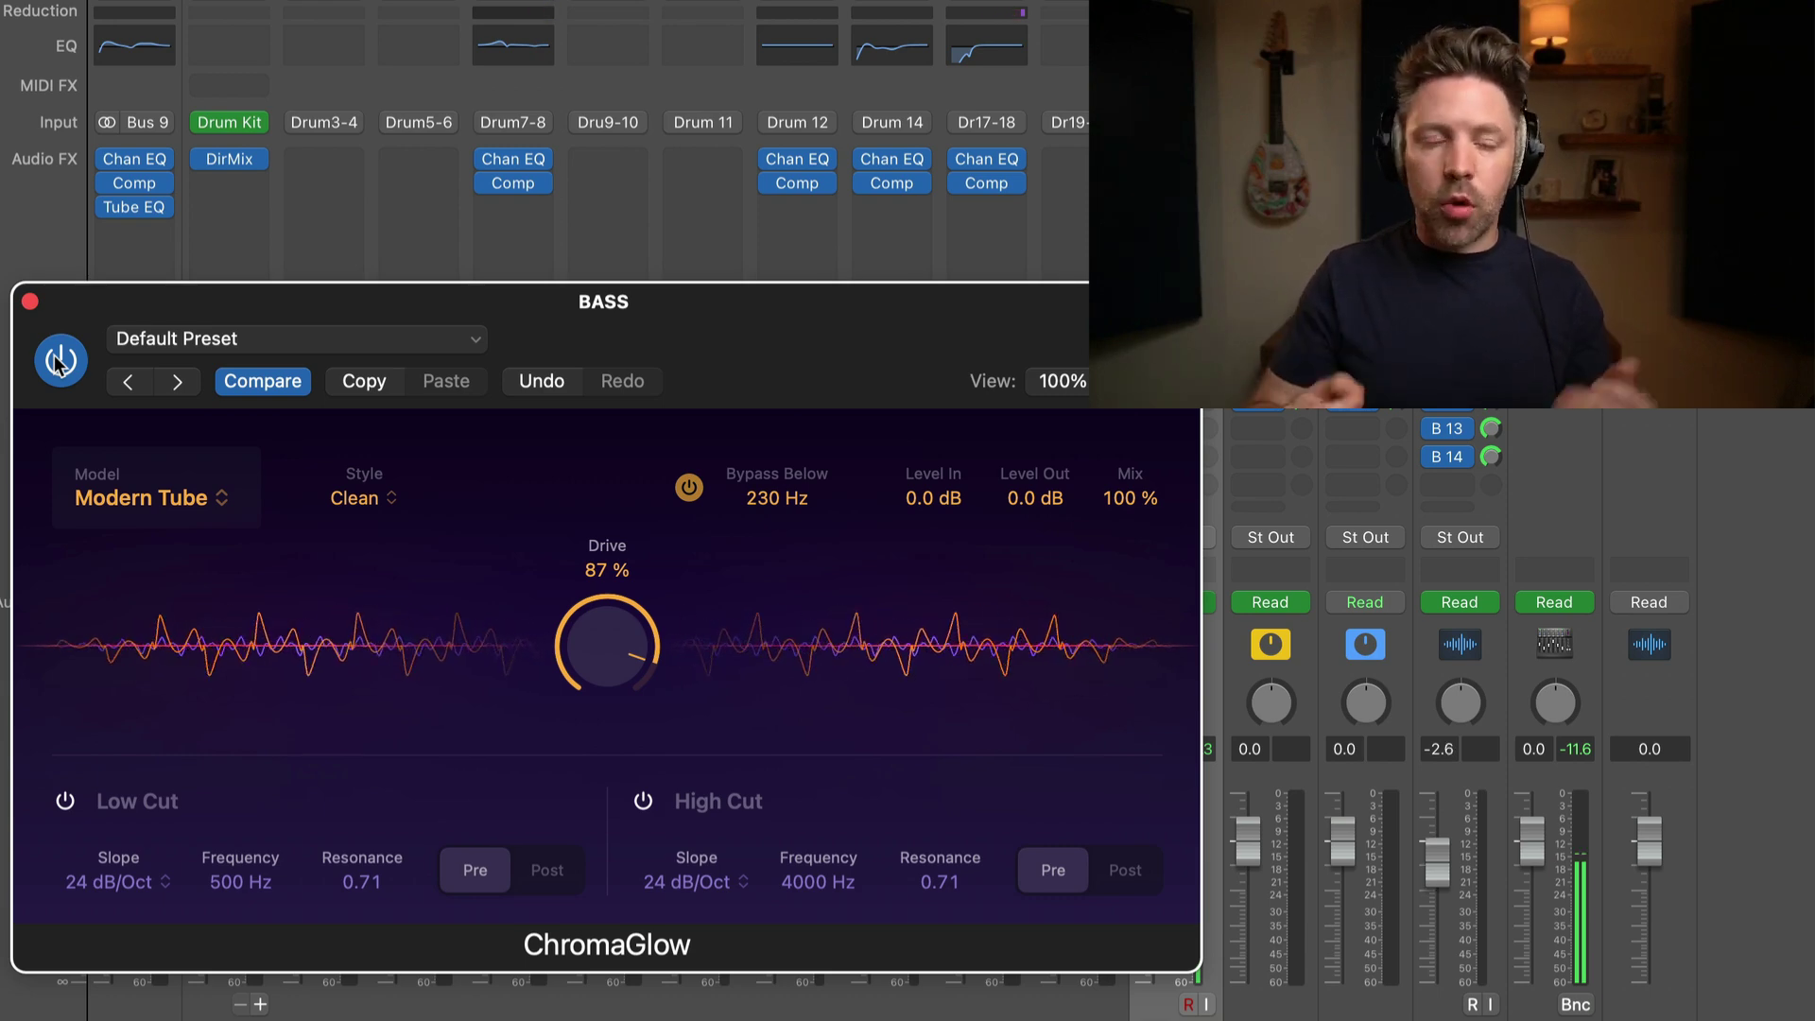
# Audition the Retro Tube, Magnetic and Squeeze models on the bass ChromaGlow.
pyautogui.click(200, 501)
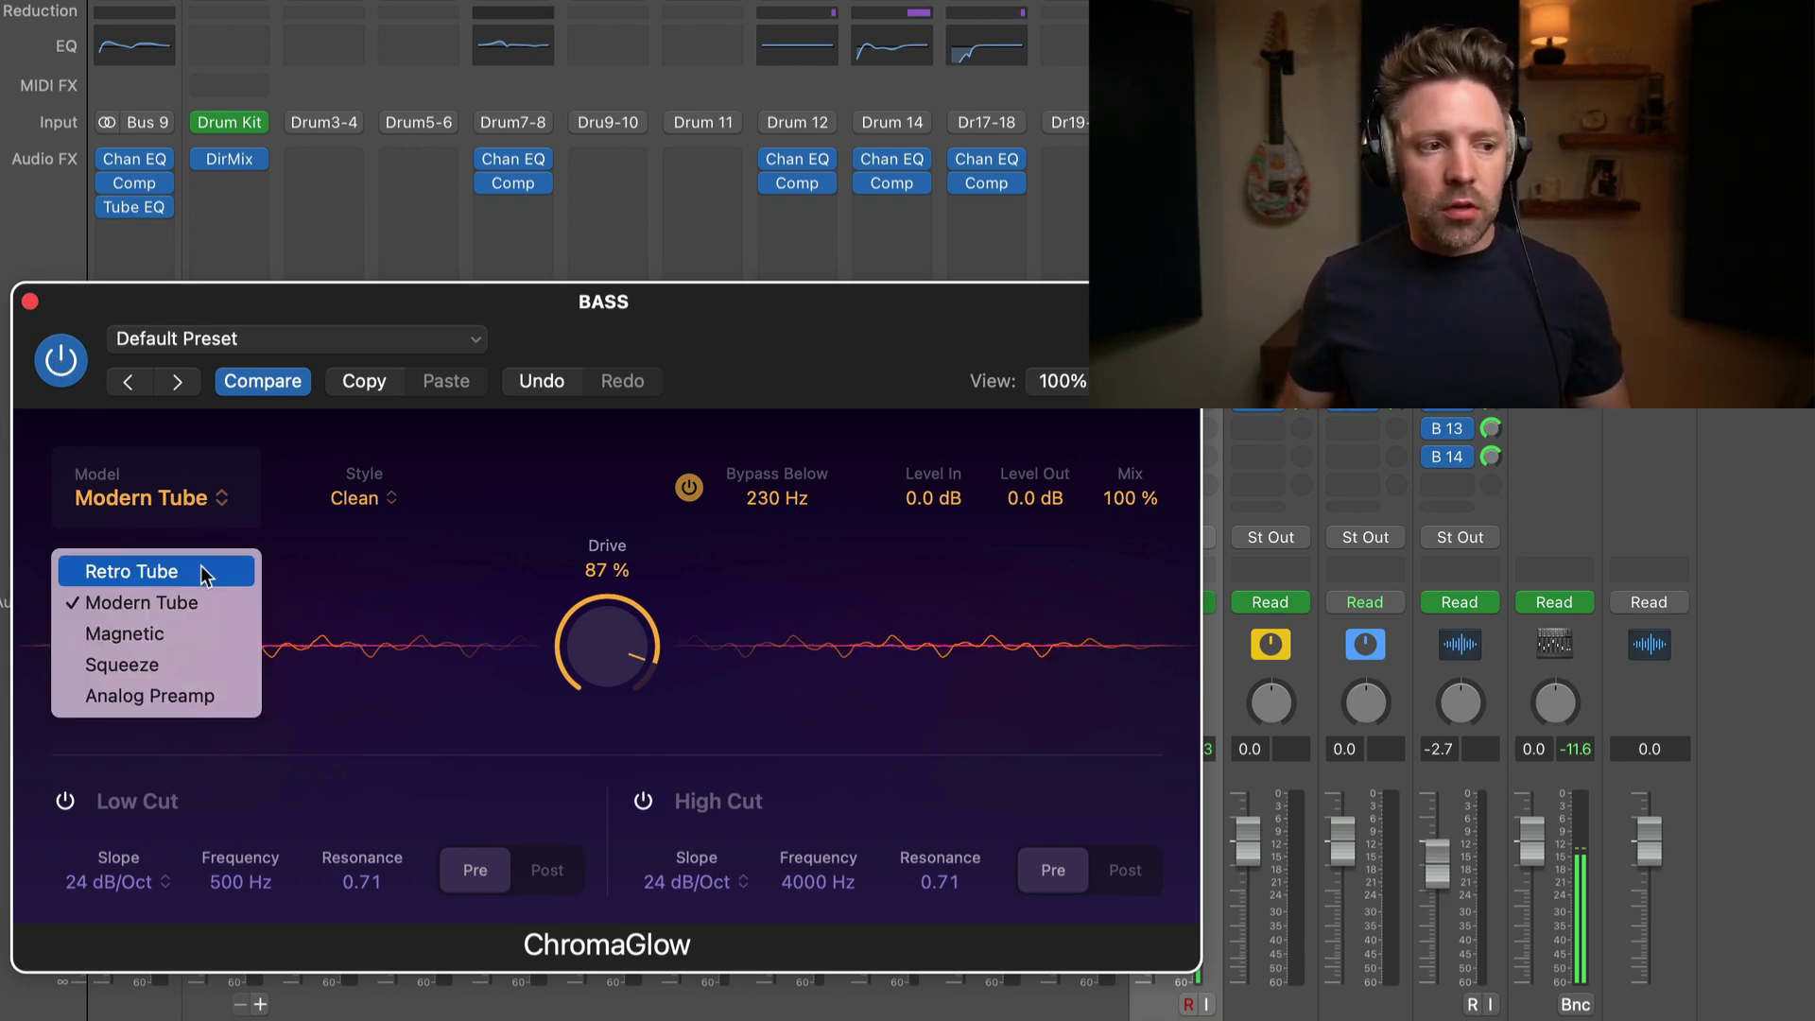
pyautogui.click(202, 572)
pyautogui.click(198, 503)
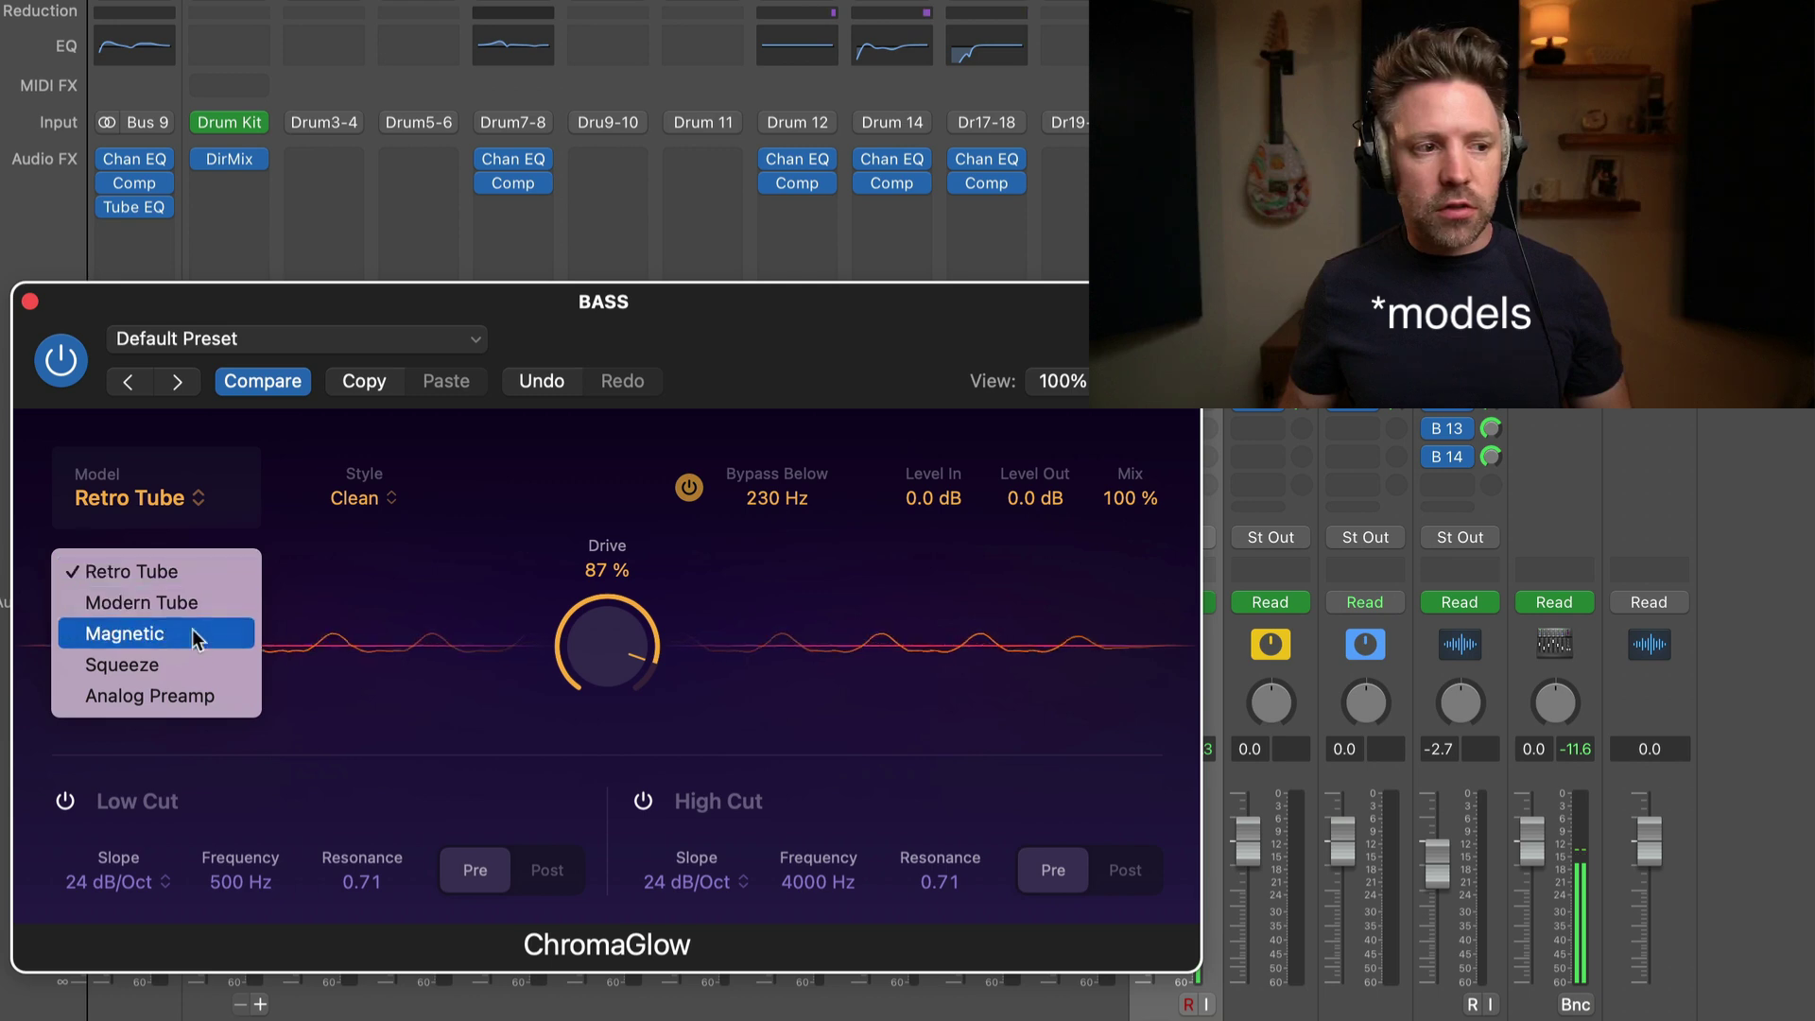
pyautogui.click(191, 634)
pyautogui.click(178, 487)
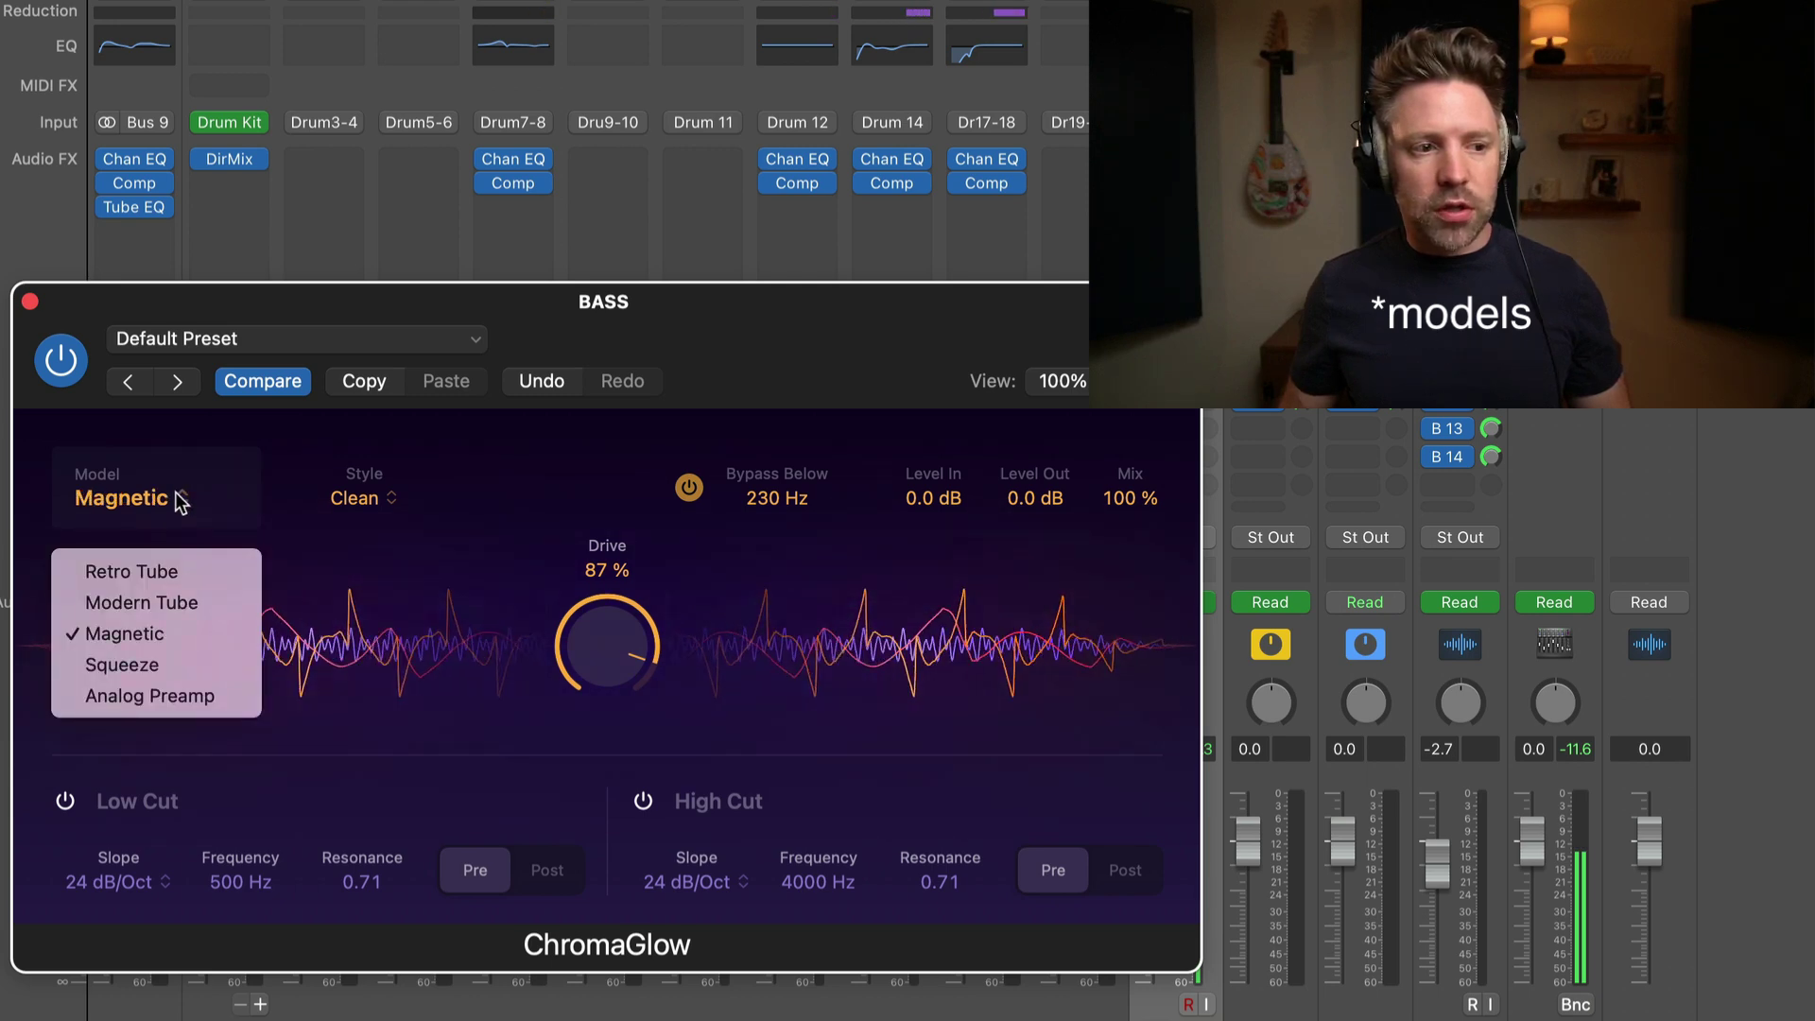
pyautogui.click(179, 666)
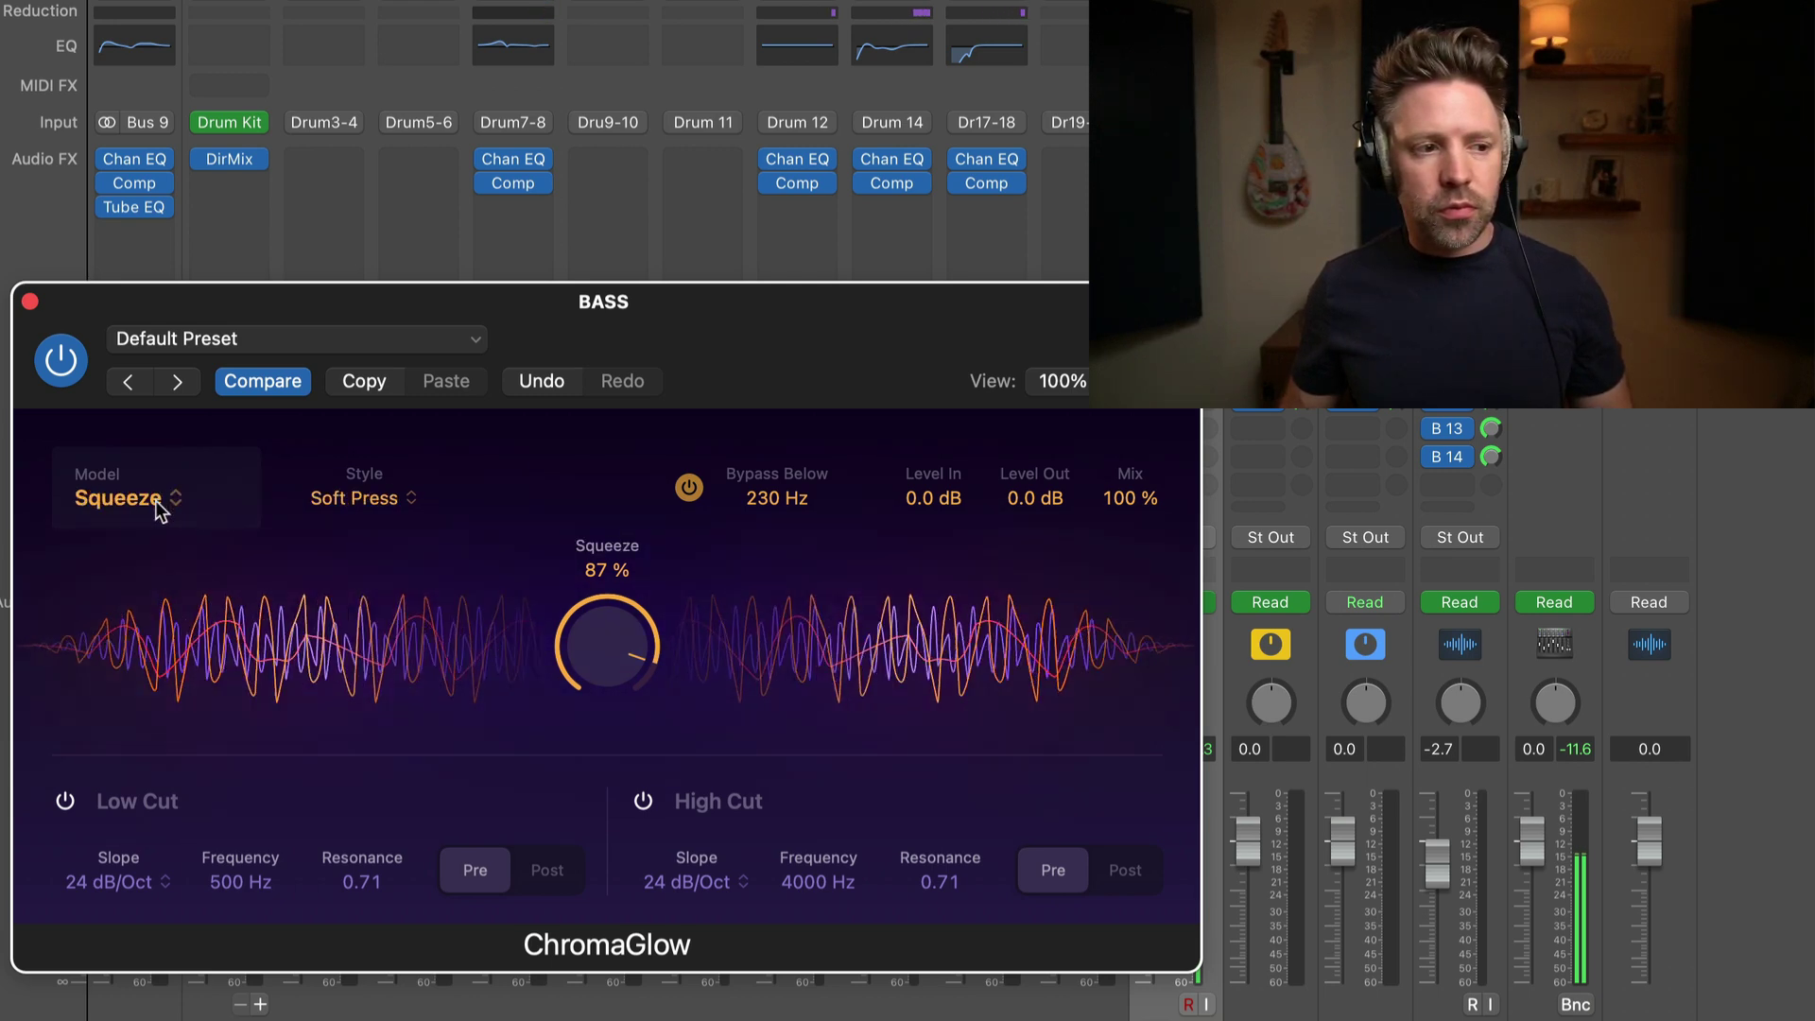
# Try Analog Preamp, return to Modern Tube, raise Mix to 34% and close the window.
pyautogui.click(161, 488)
pyautogui.click(171, 699)
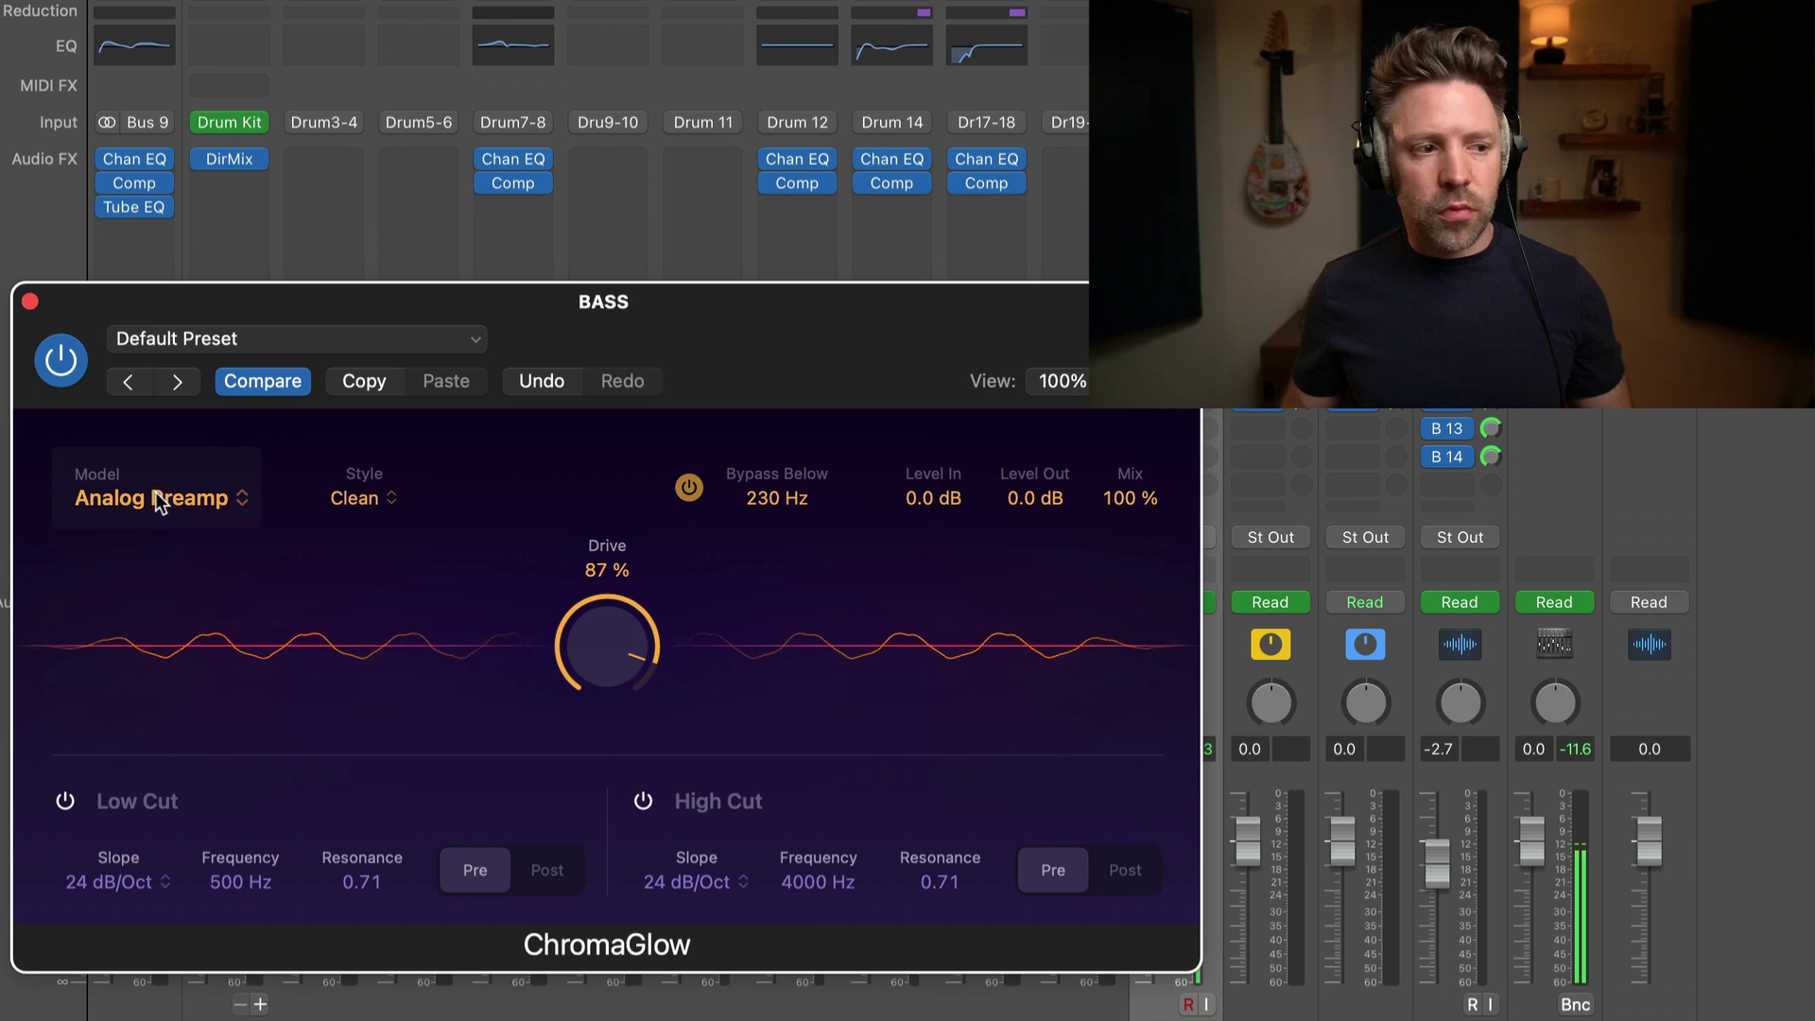
pyautogui.click(165, 498)
pyautogui.click(180, 604)
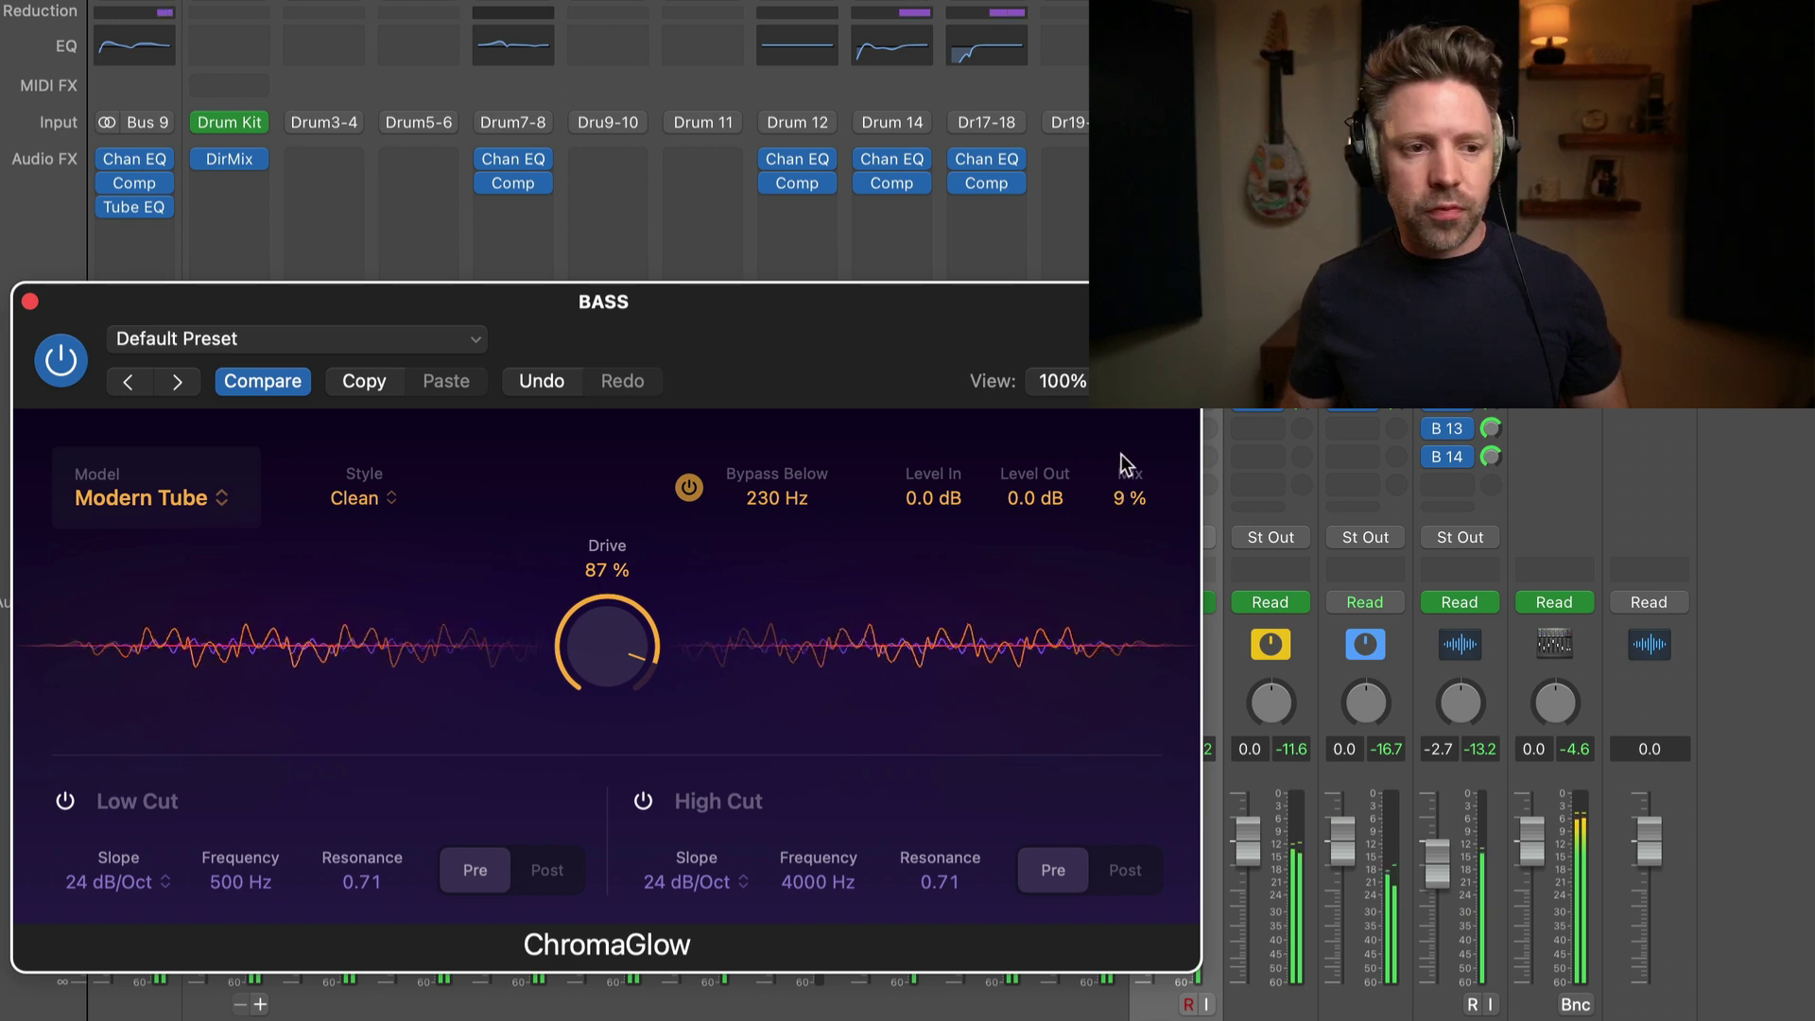
pyautogui.moveTo(1129, 498); pyautogui.dragTo(1129, 469)
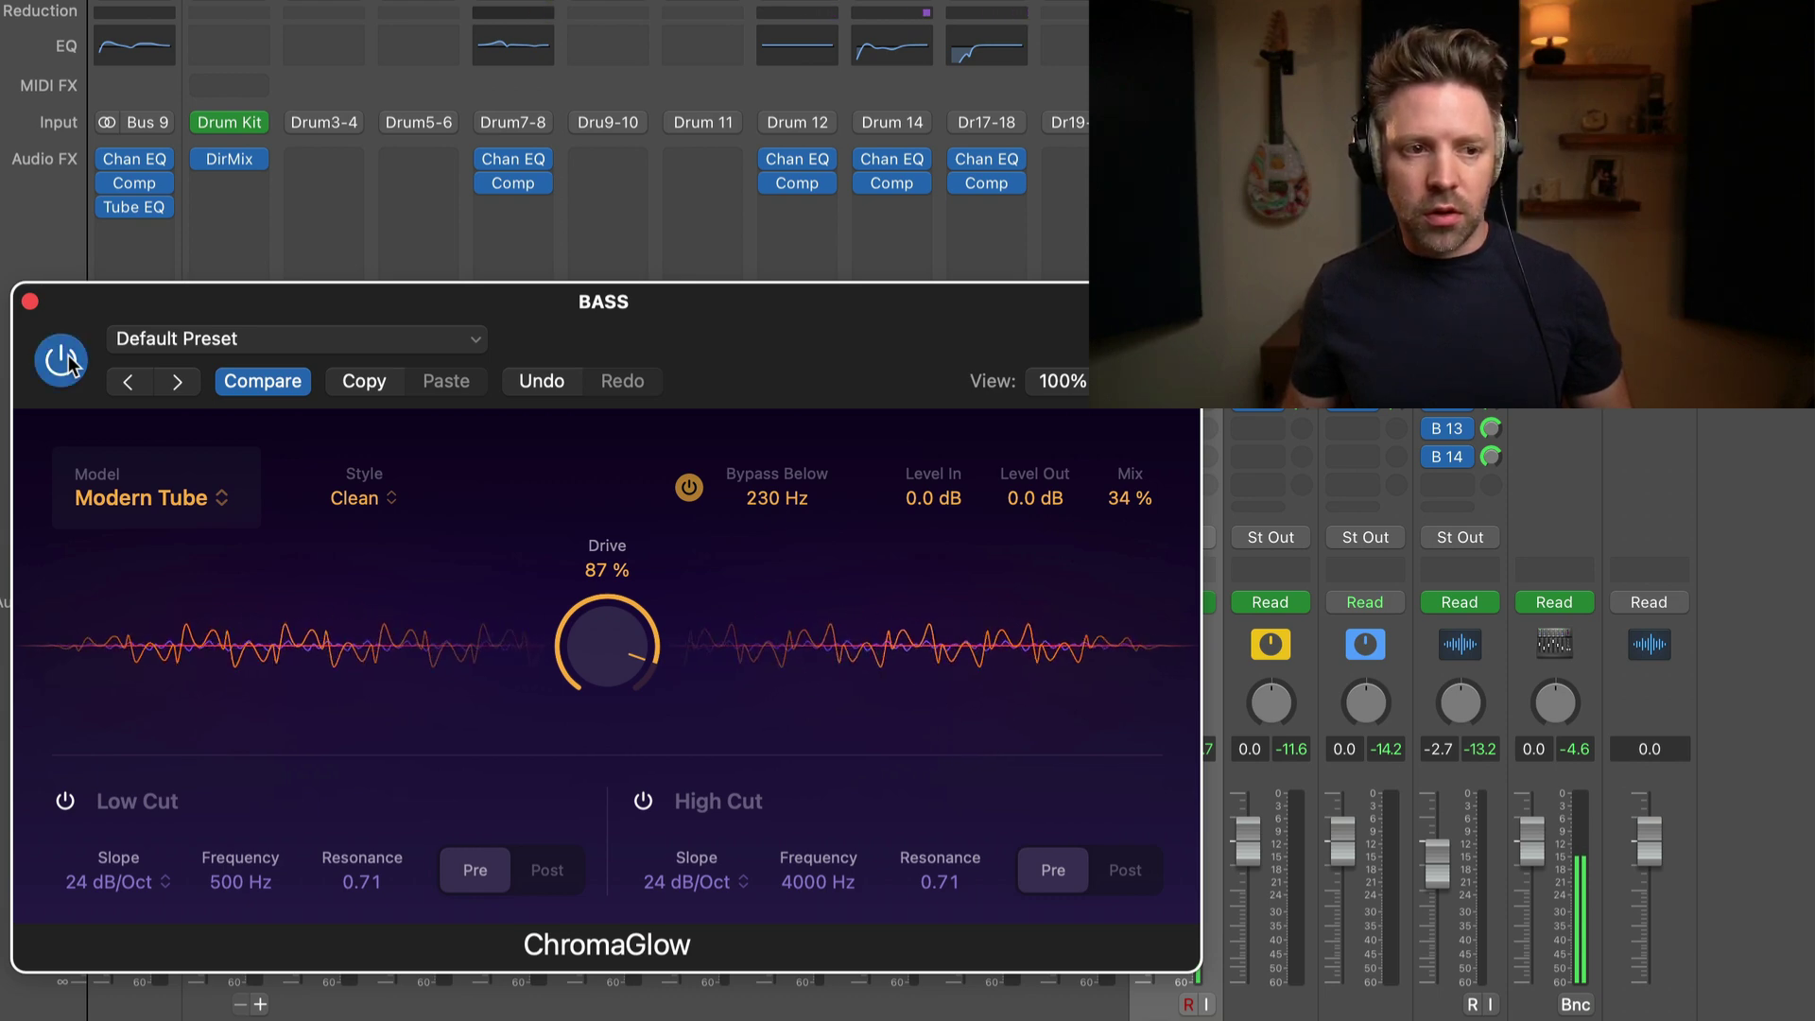
pyautogui.click(30, 302)
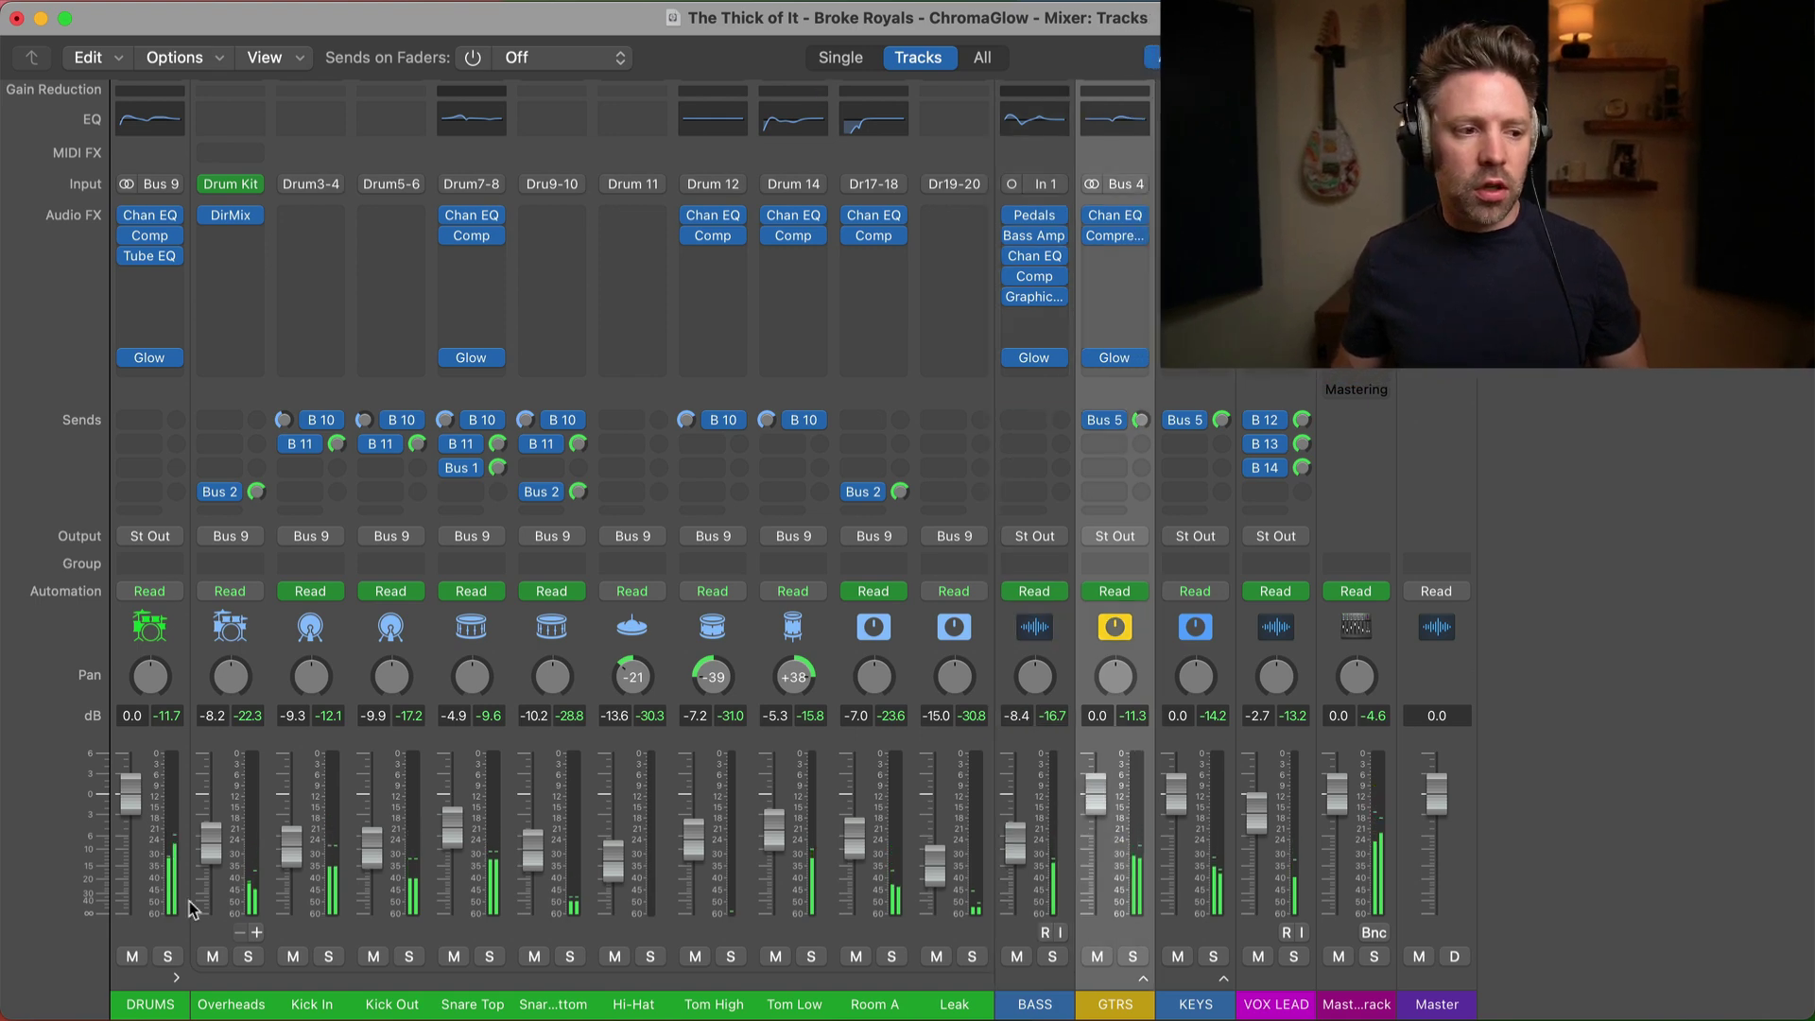
# Select the DRUMS through GTRS channels, play the mix and re-enable their Glow inserts.
pyautogui.keyDown('shift'); pyautogui.click(184, 936); pyautogui.keyUp('shift')
pyautogui.press('space')
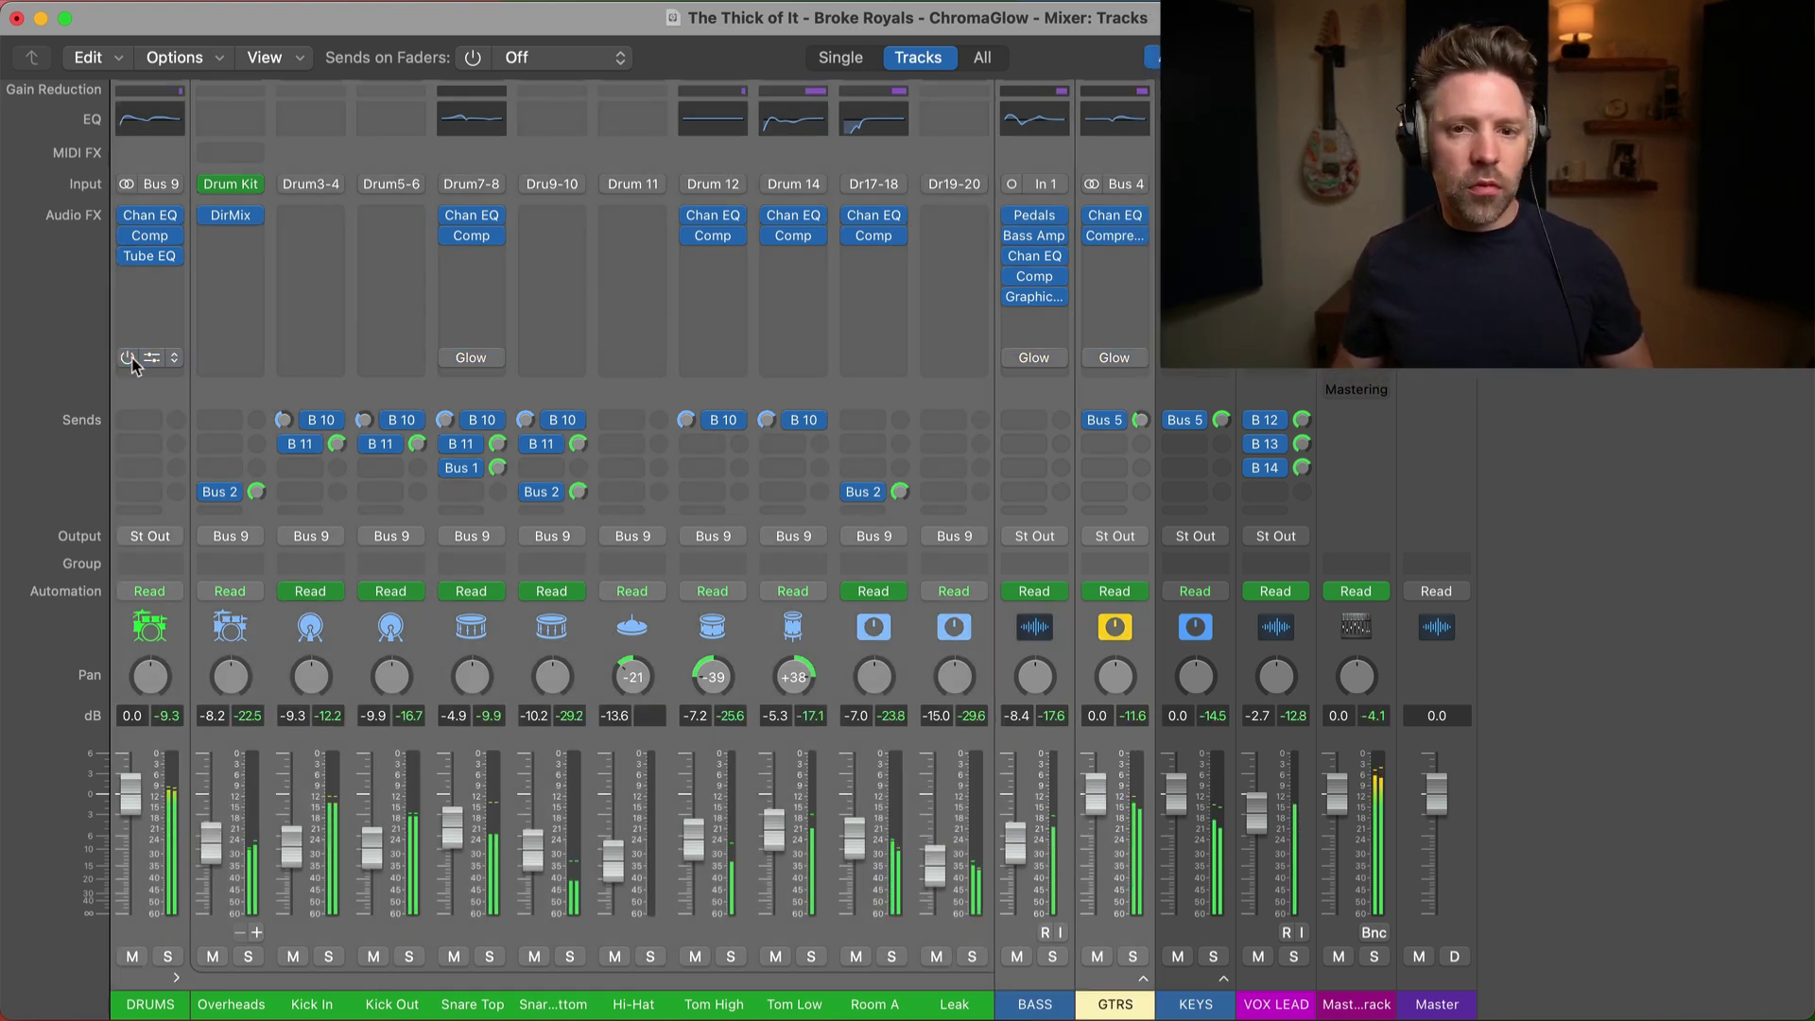
pyautogui.click(127, 358)
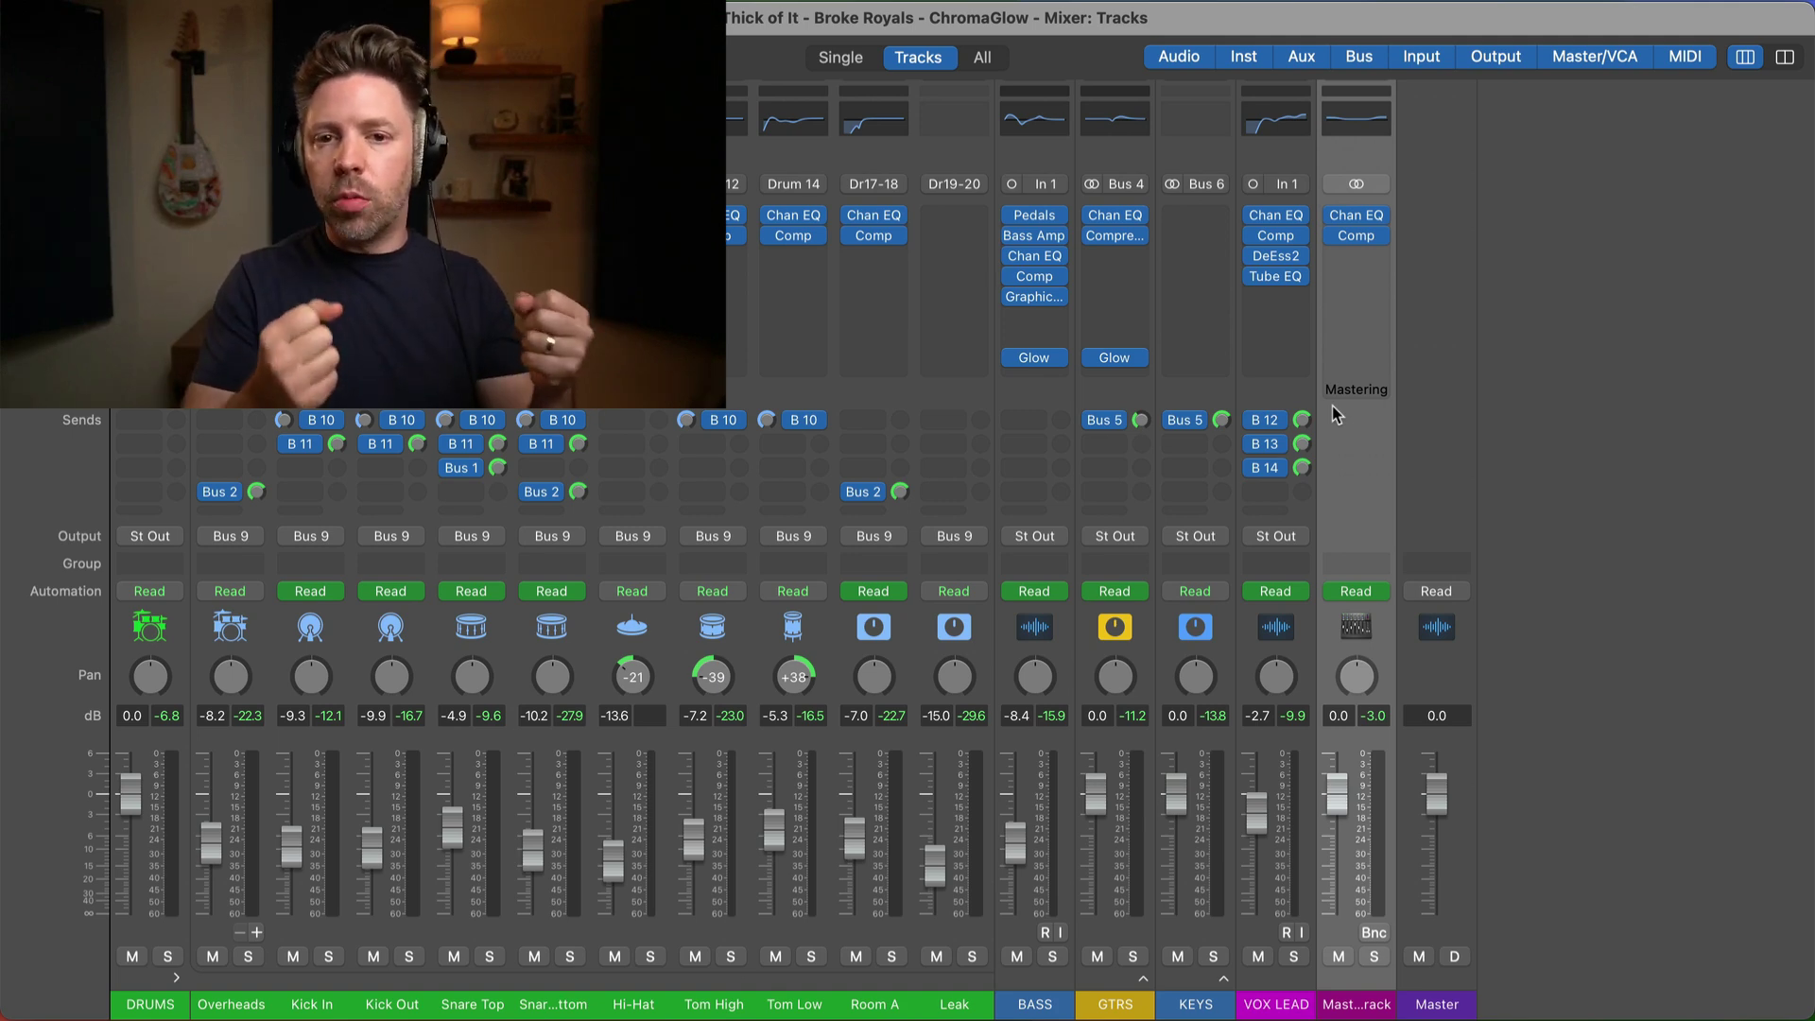
# Insert a stereo ChromaGlow on the Mastering strip and set its model to Magnetic.
pyautogui.click(1345, 358)
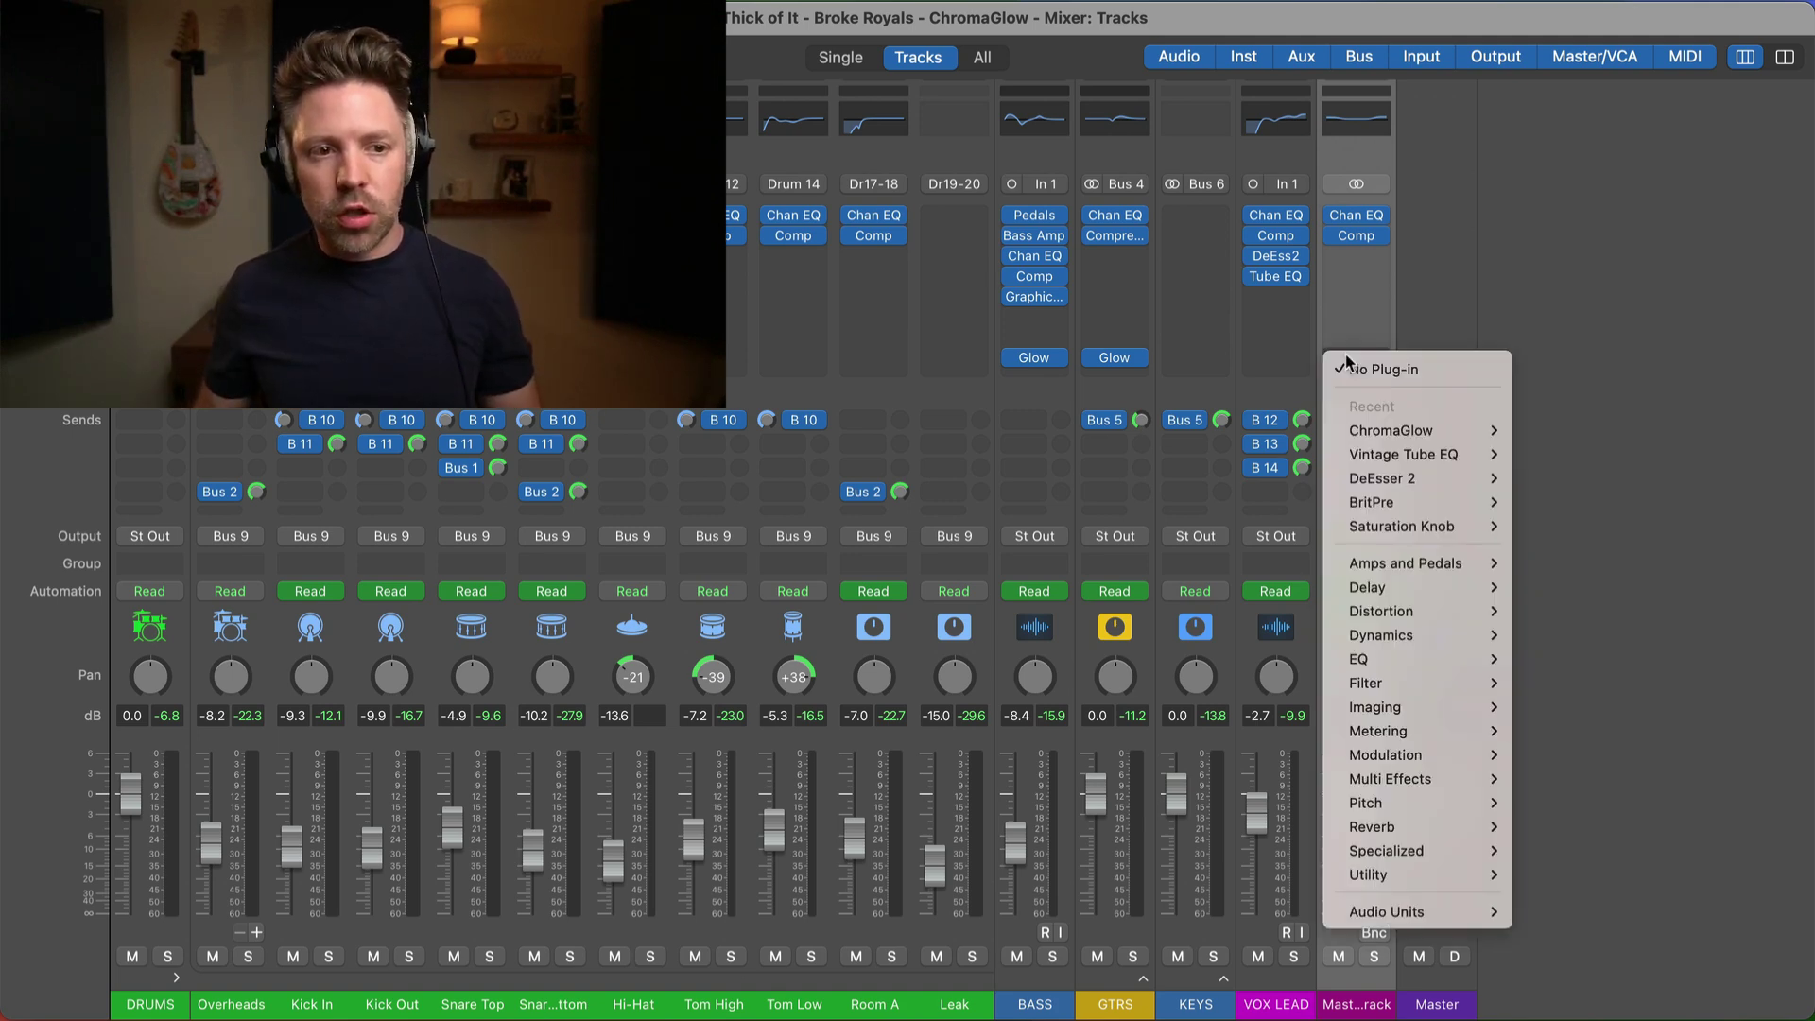
pyautogui.moveTo(1423, 430)
pyautogui.click(1537, 433)
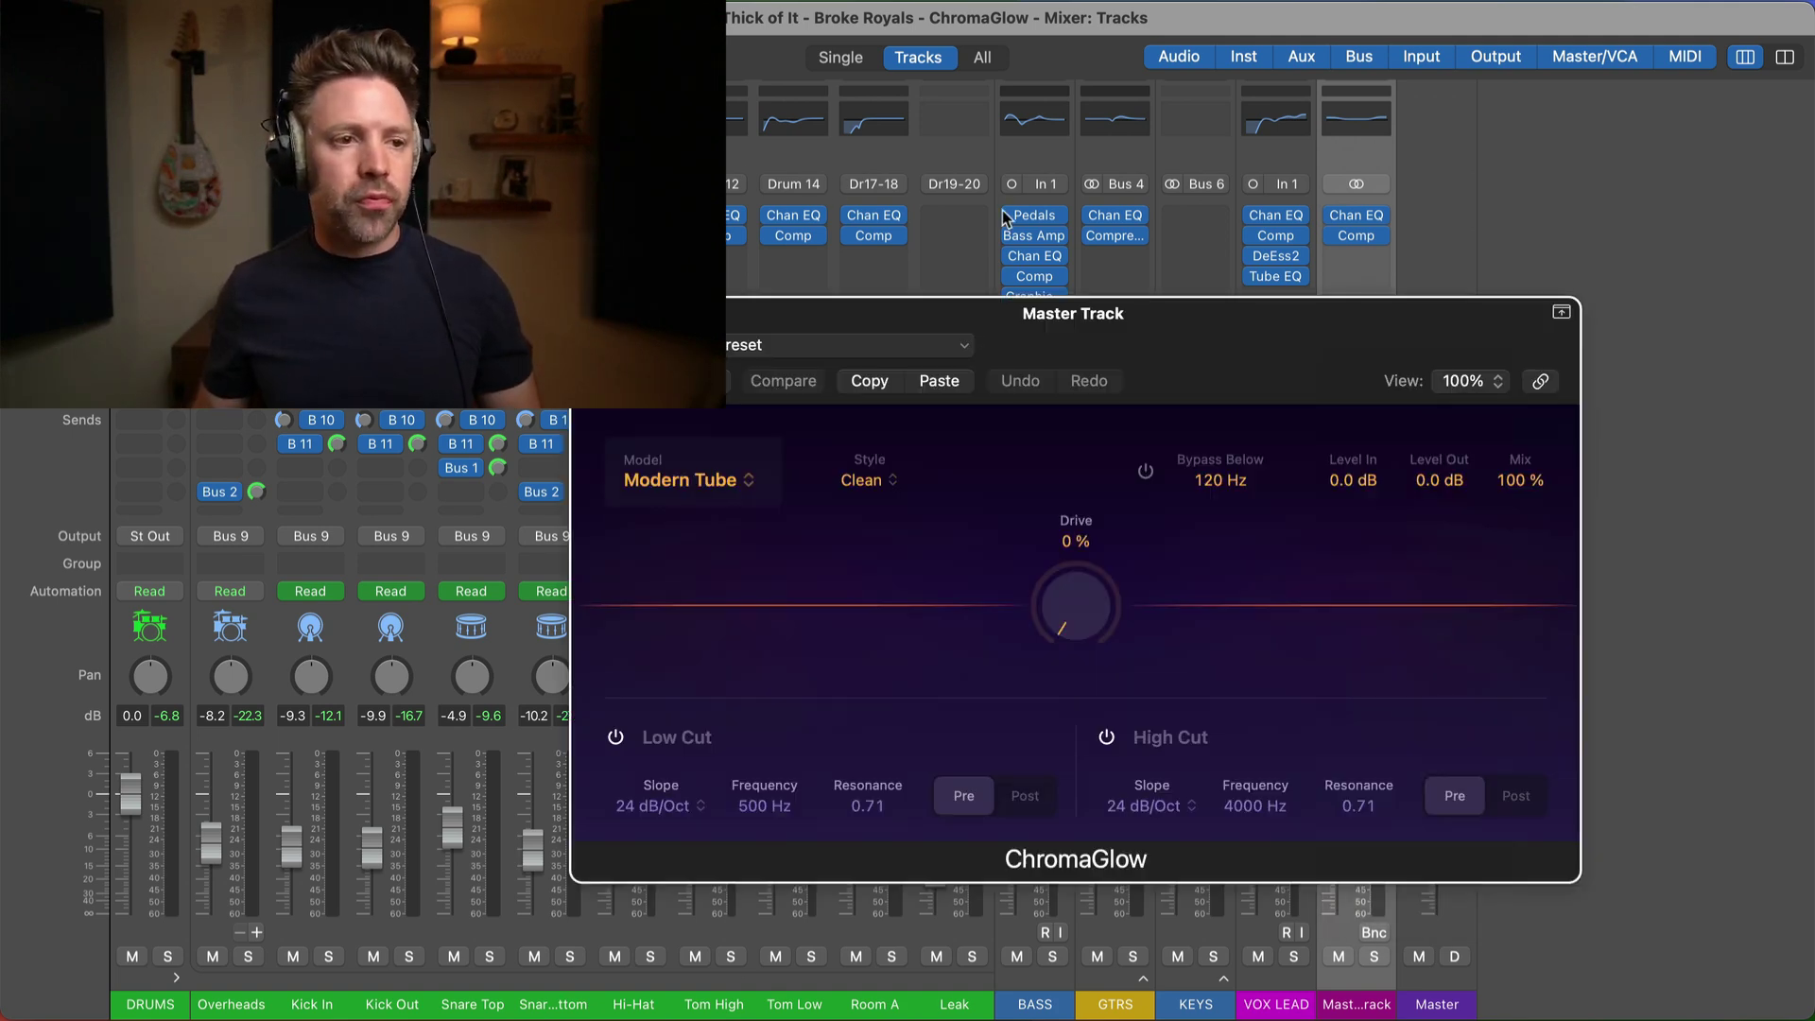
pyautogui.moveTo(1018, 313); pyautogui.dragTo(603, 248)
pyautogui.click(272, 401)
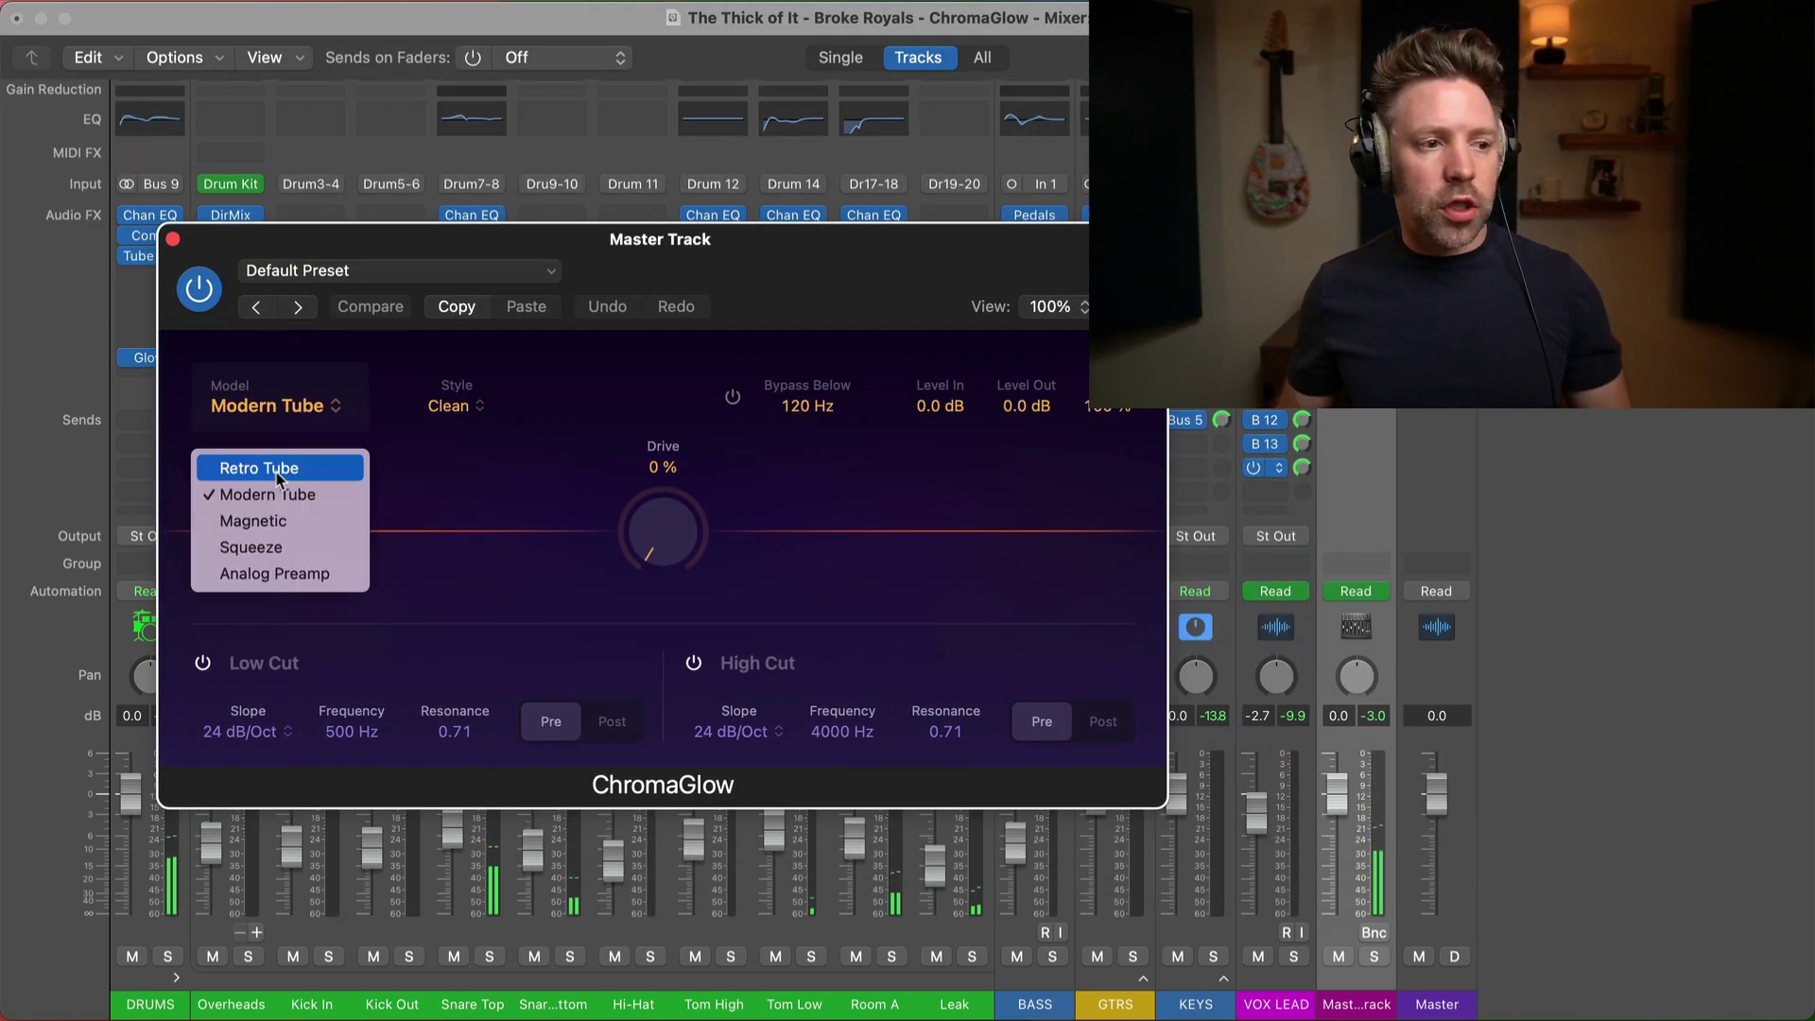
pyautogui.click(303, 523)
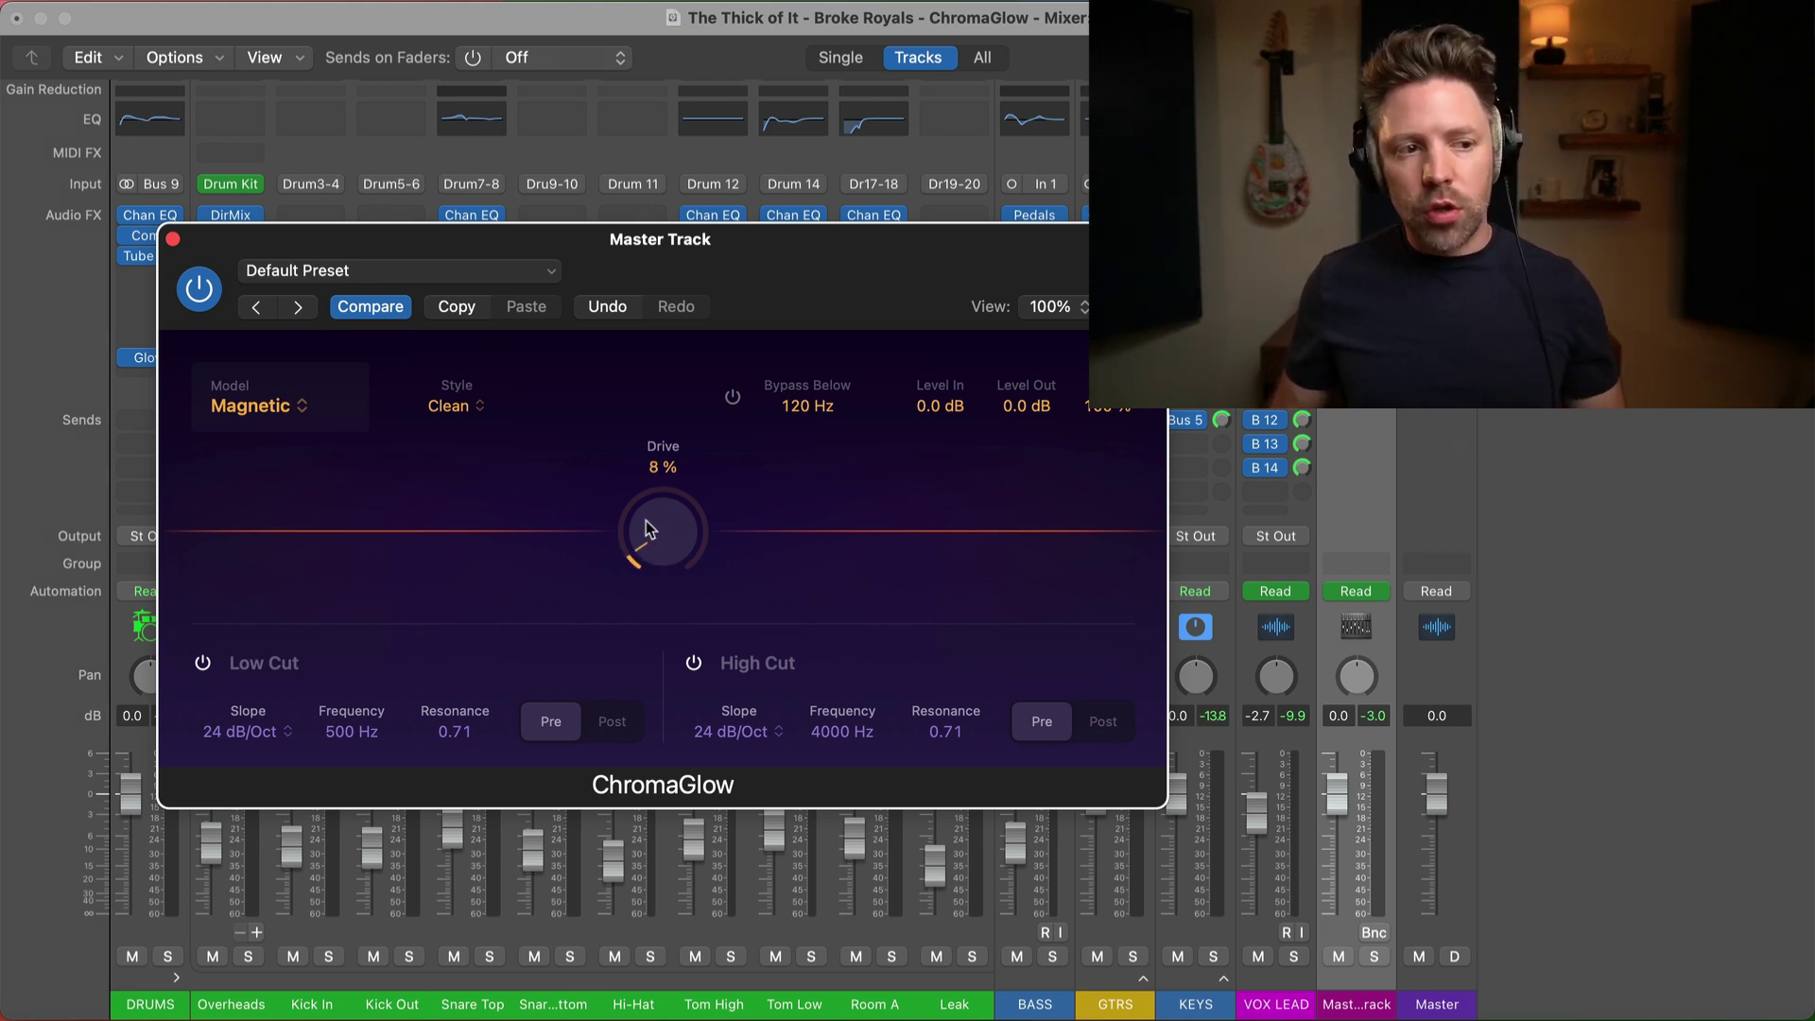
# During playback, raise the master Drive, compare bypassed versus engaged, and settle on a small amount.
pyautogui.press('space')
pyautogui.moveTo(660, 492); pyautogui.dragTo(611, 709)
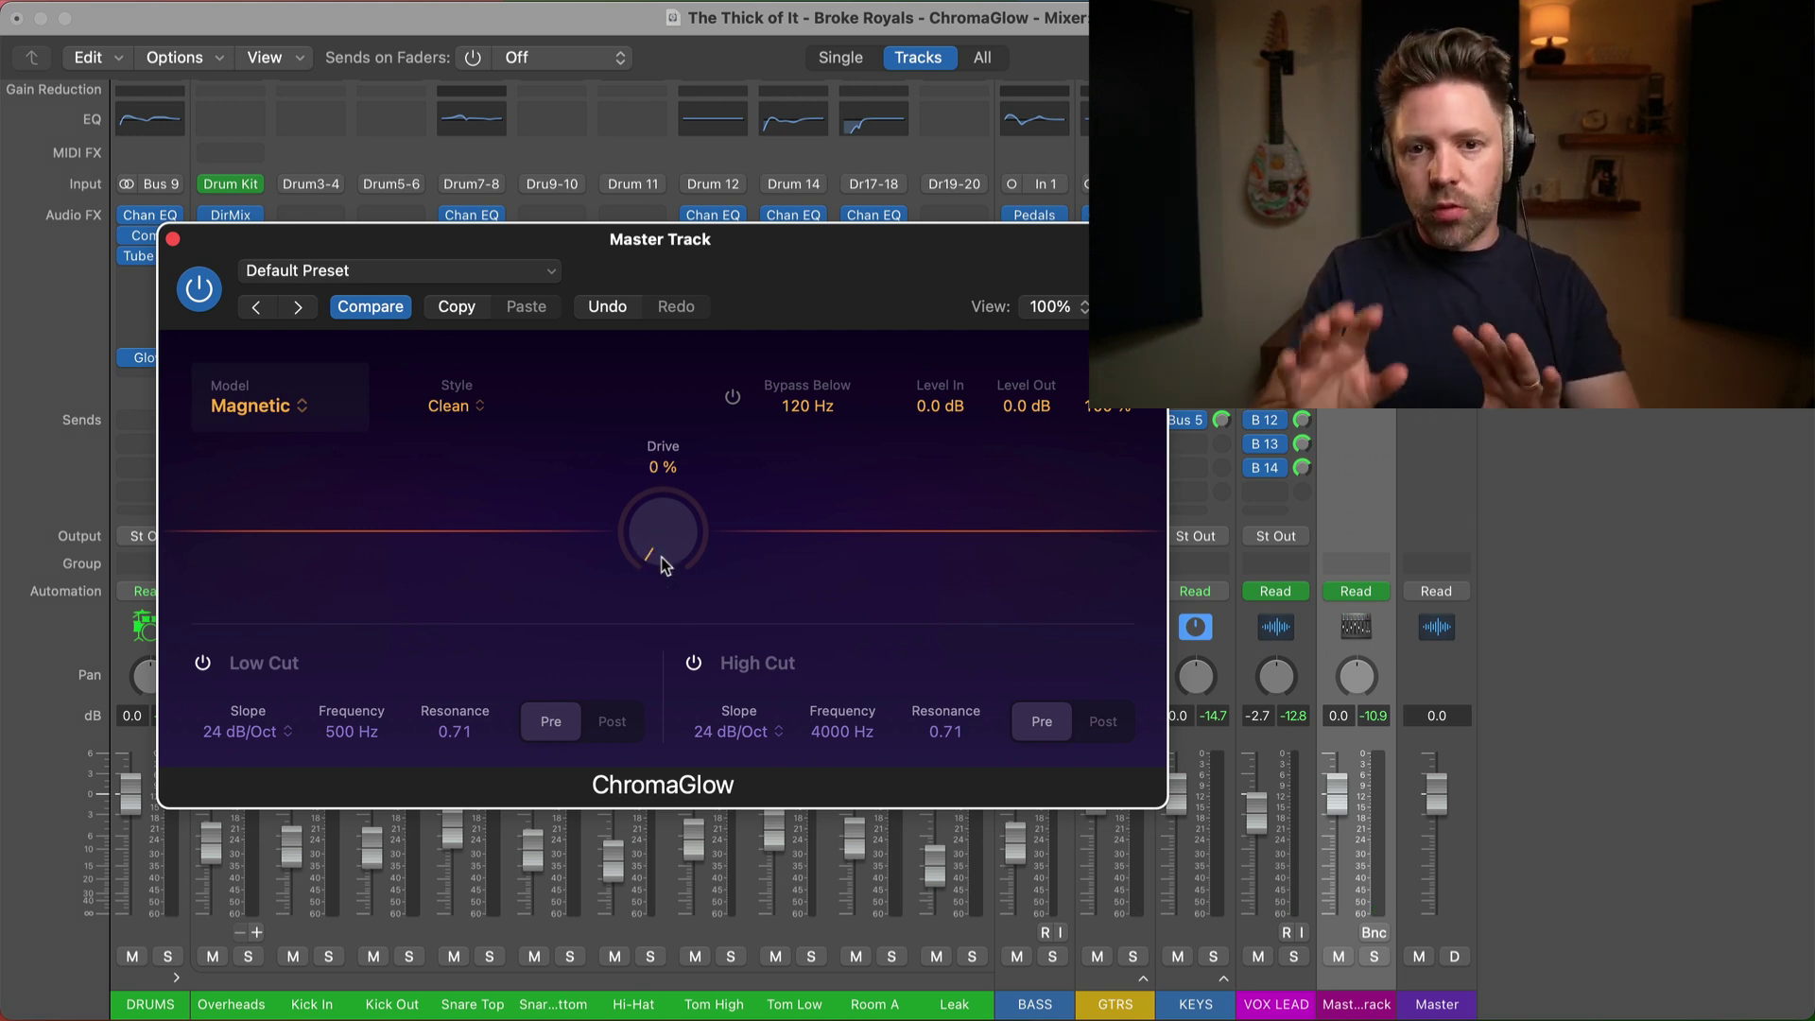
pyautogui.click(199, 291)
pyautogui.click(198, 293)
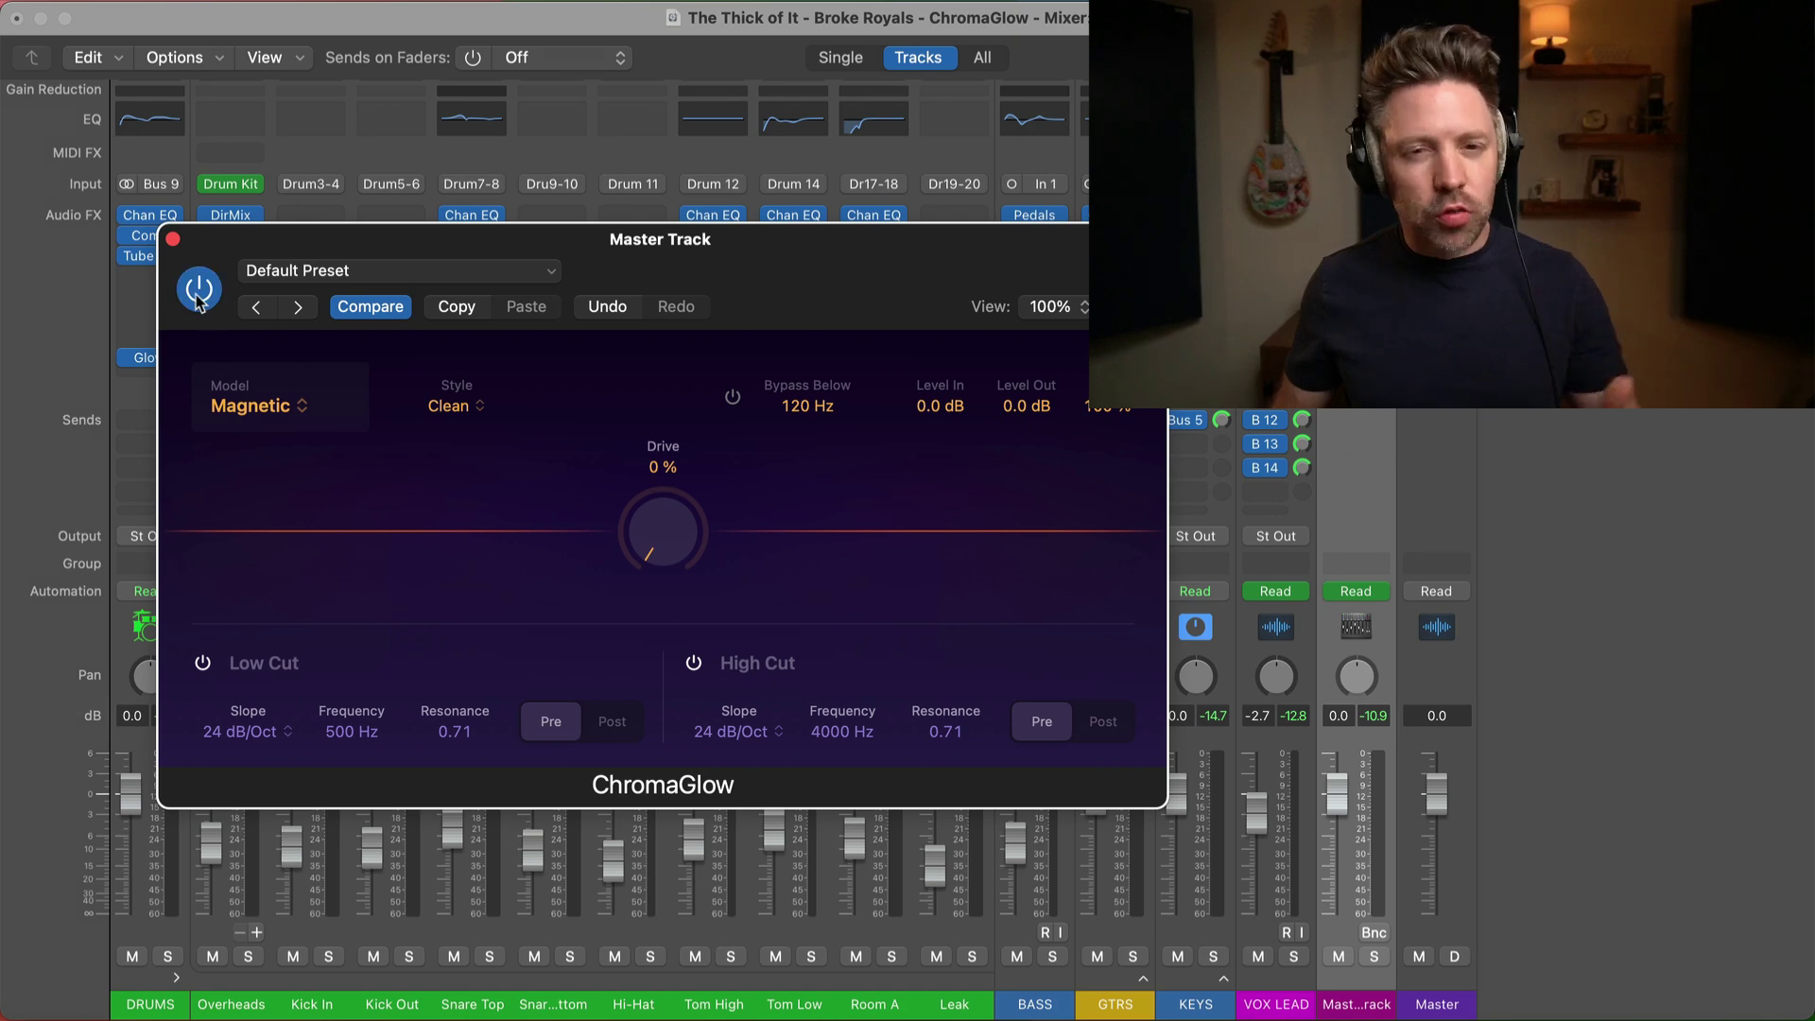
pyautogui.press('space')
pyautogui.moveTo(683, 544); pyautogui.dragTo(671, 490)
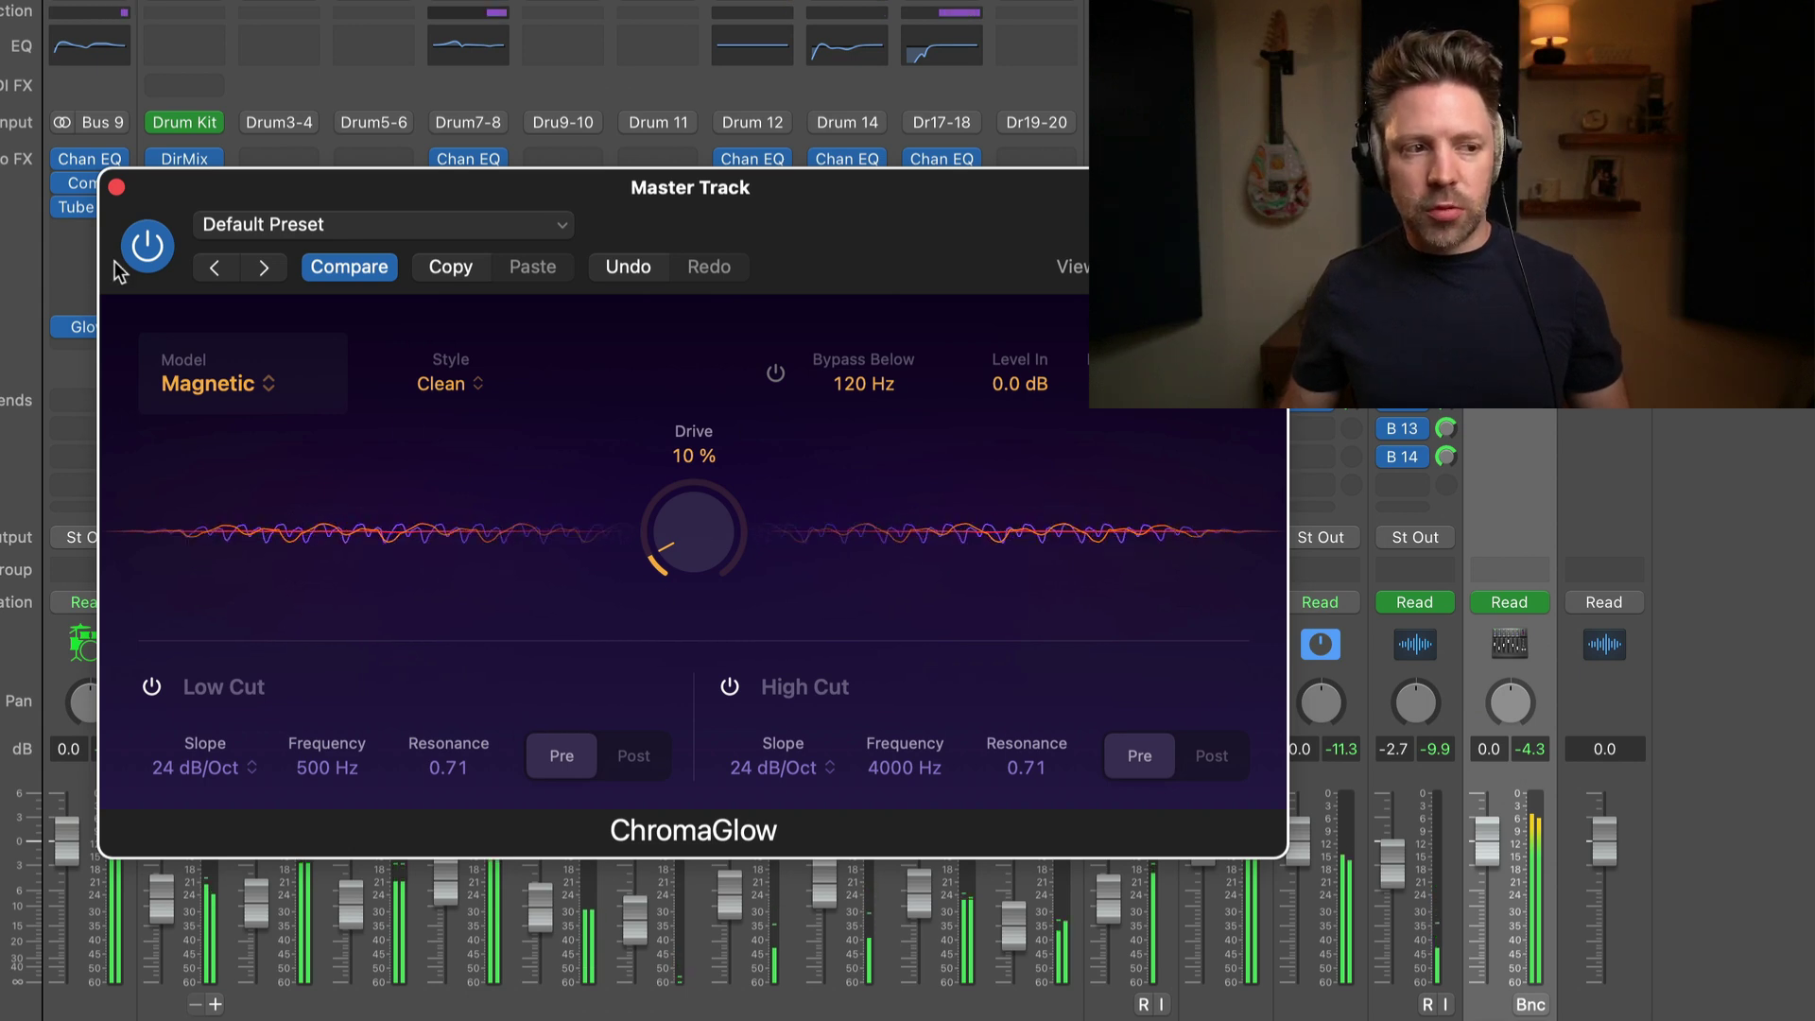
# Compare the 10% Drive master ChromaGlow bypassed versus engaged during playback, then close its window.
pyautogui.click(150, 253)
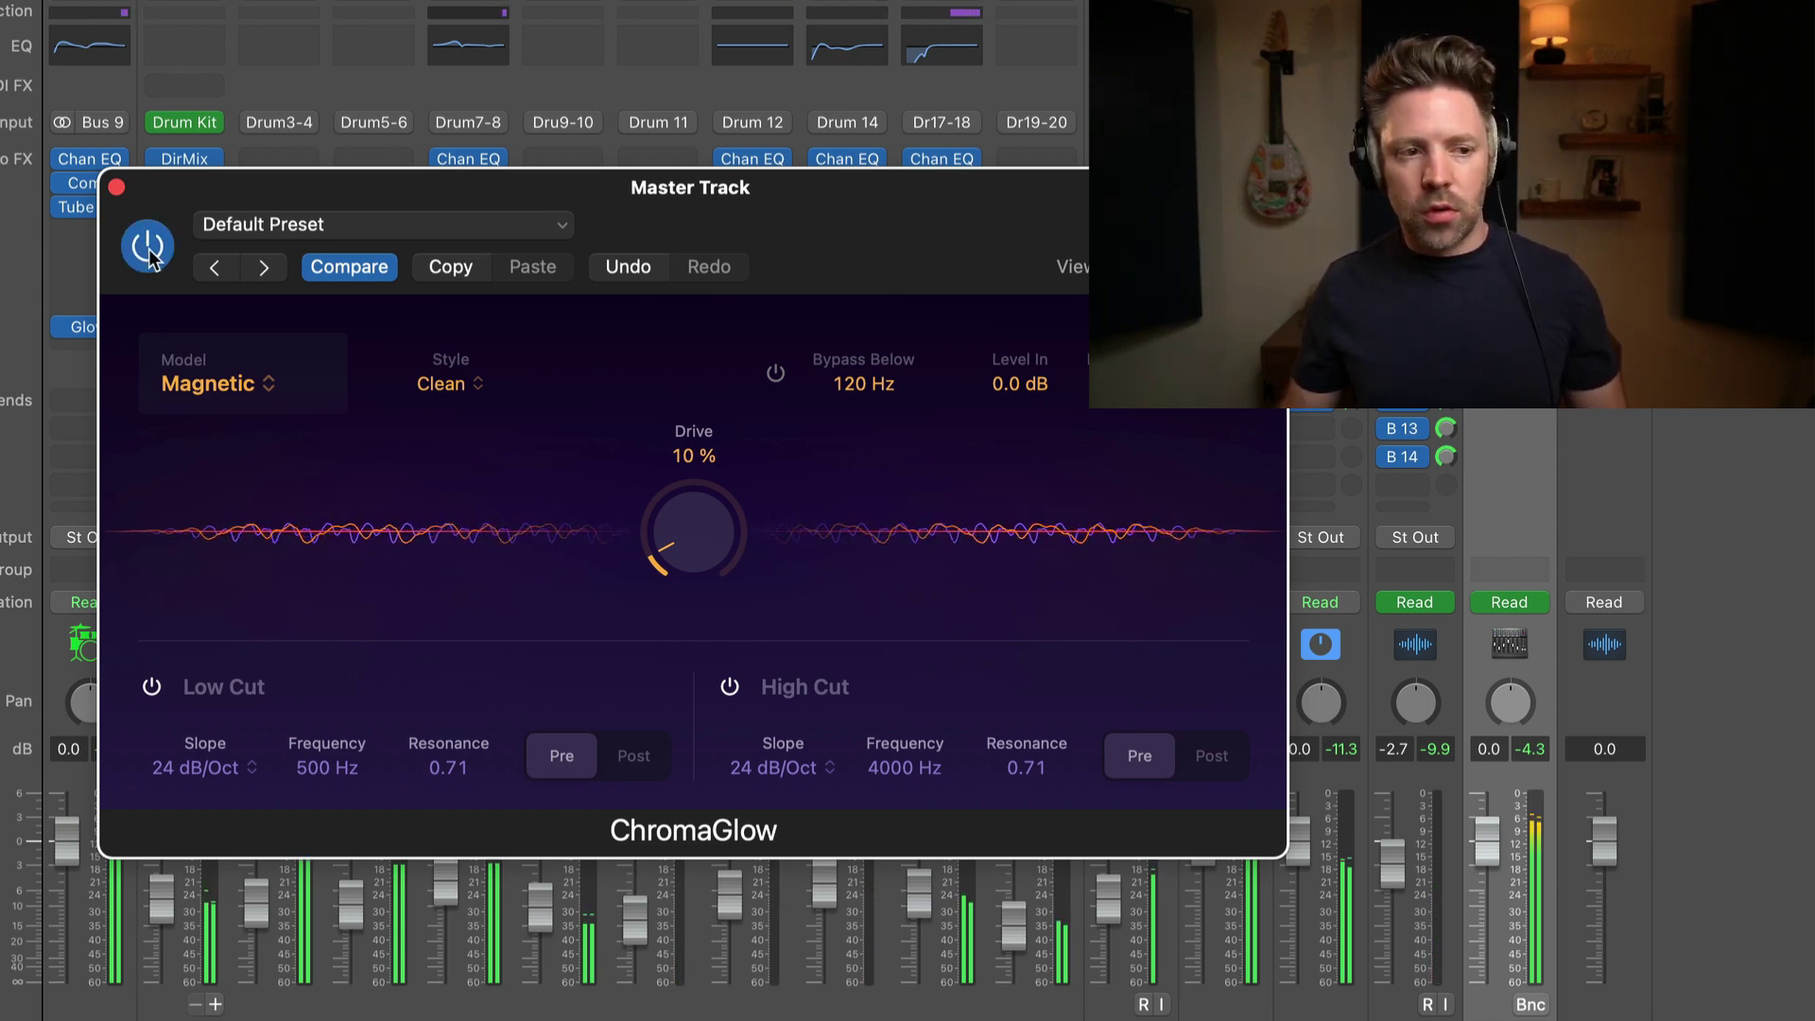
pyautogui.click(149, 253)
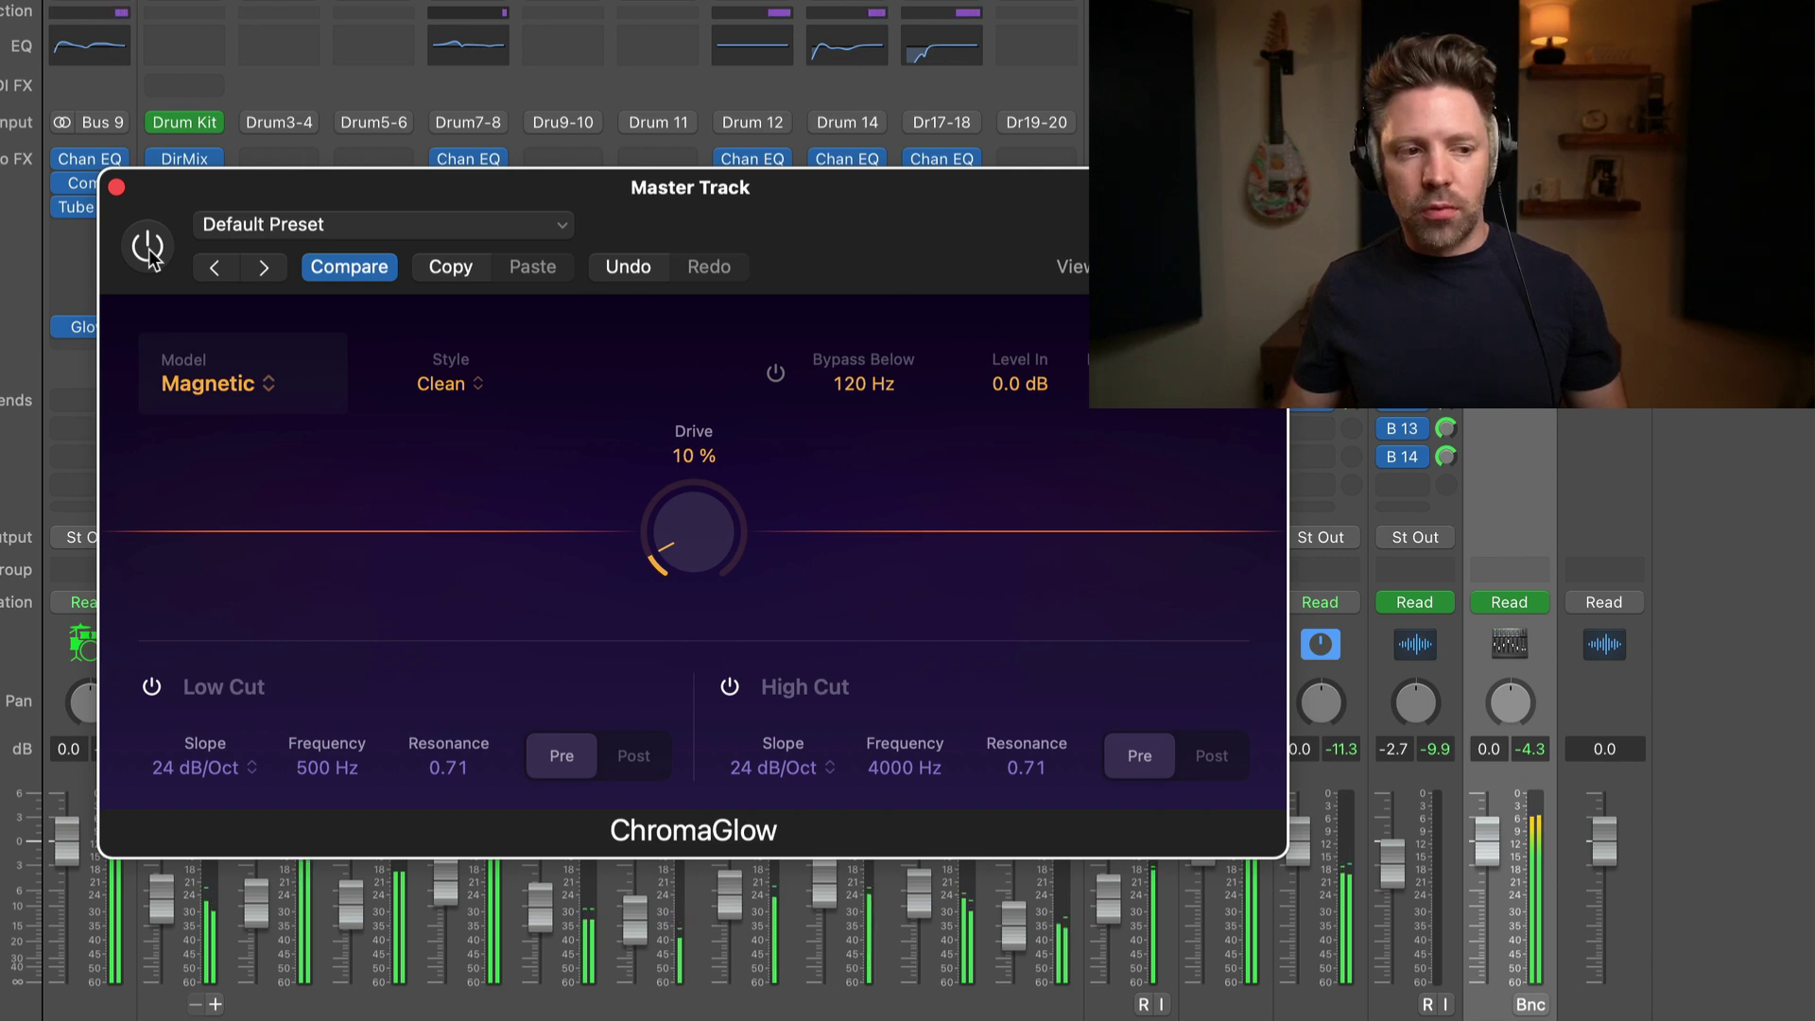
pyautogui.click(149, 254)
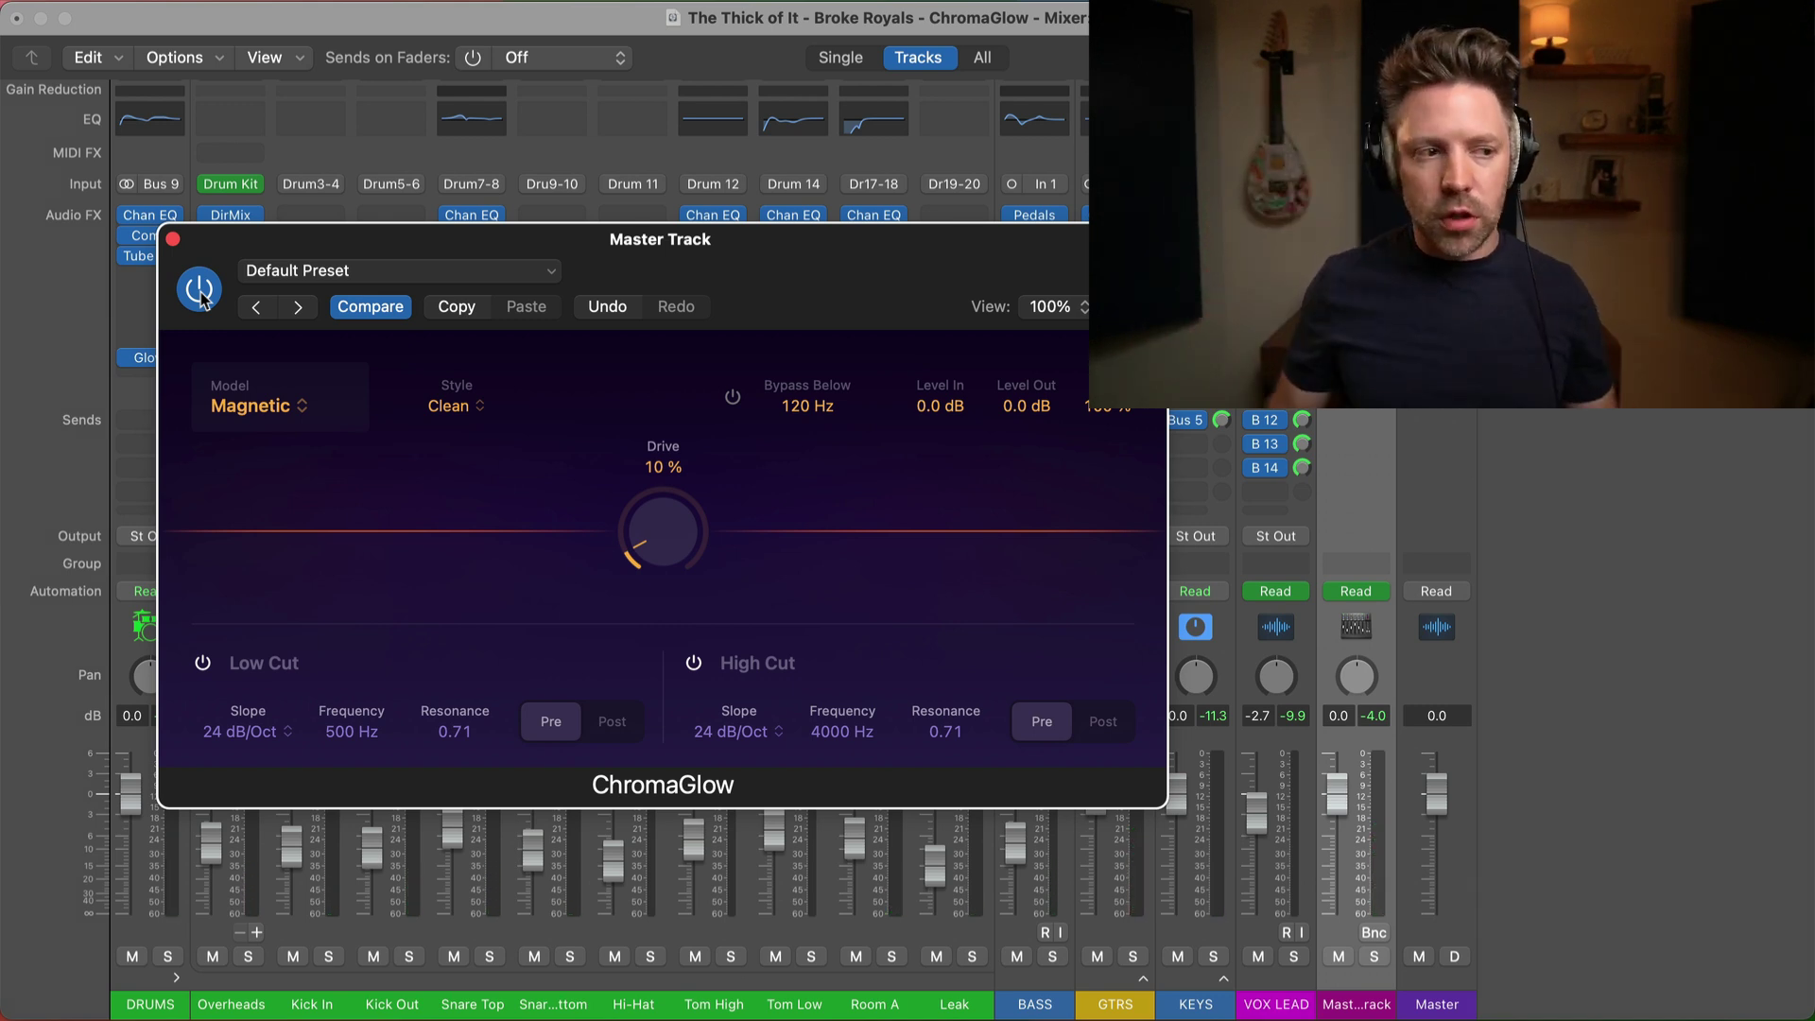
pyautogui.press('space')
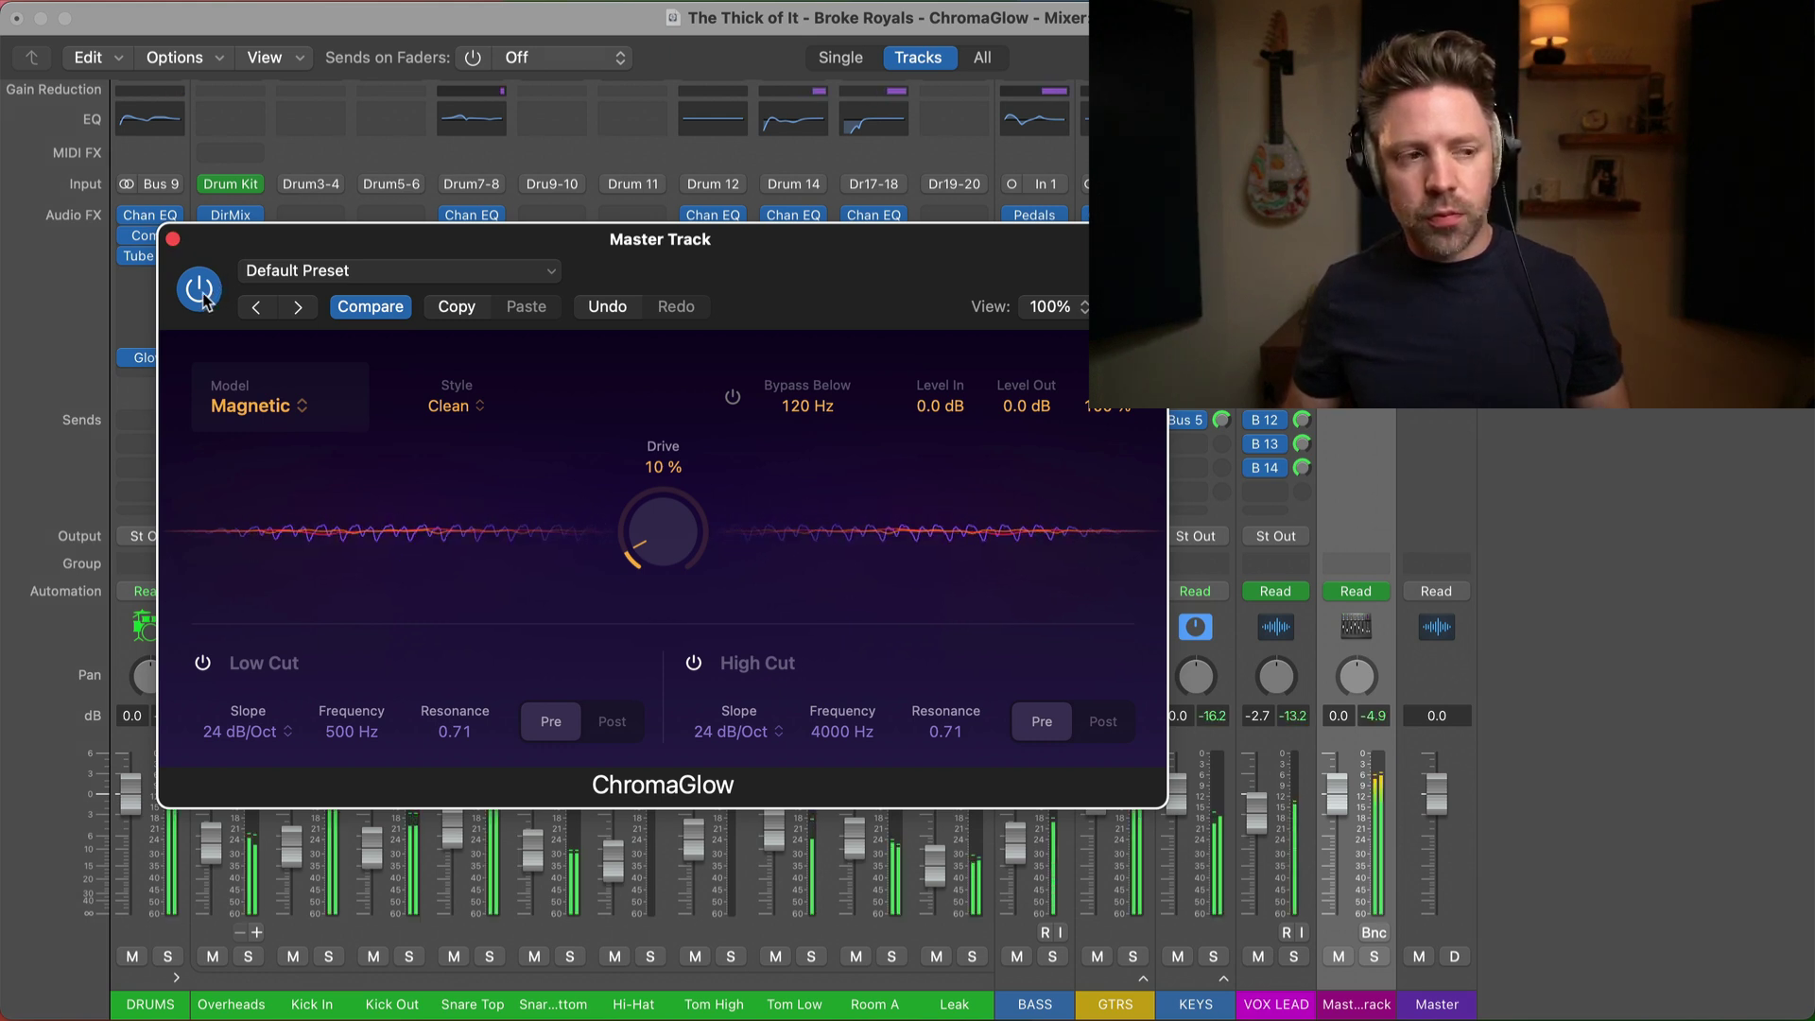
pyautogui.click(199, 289)
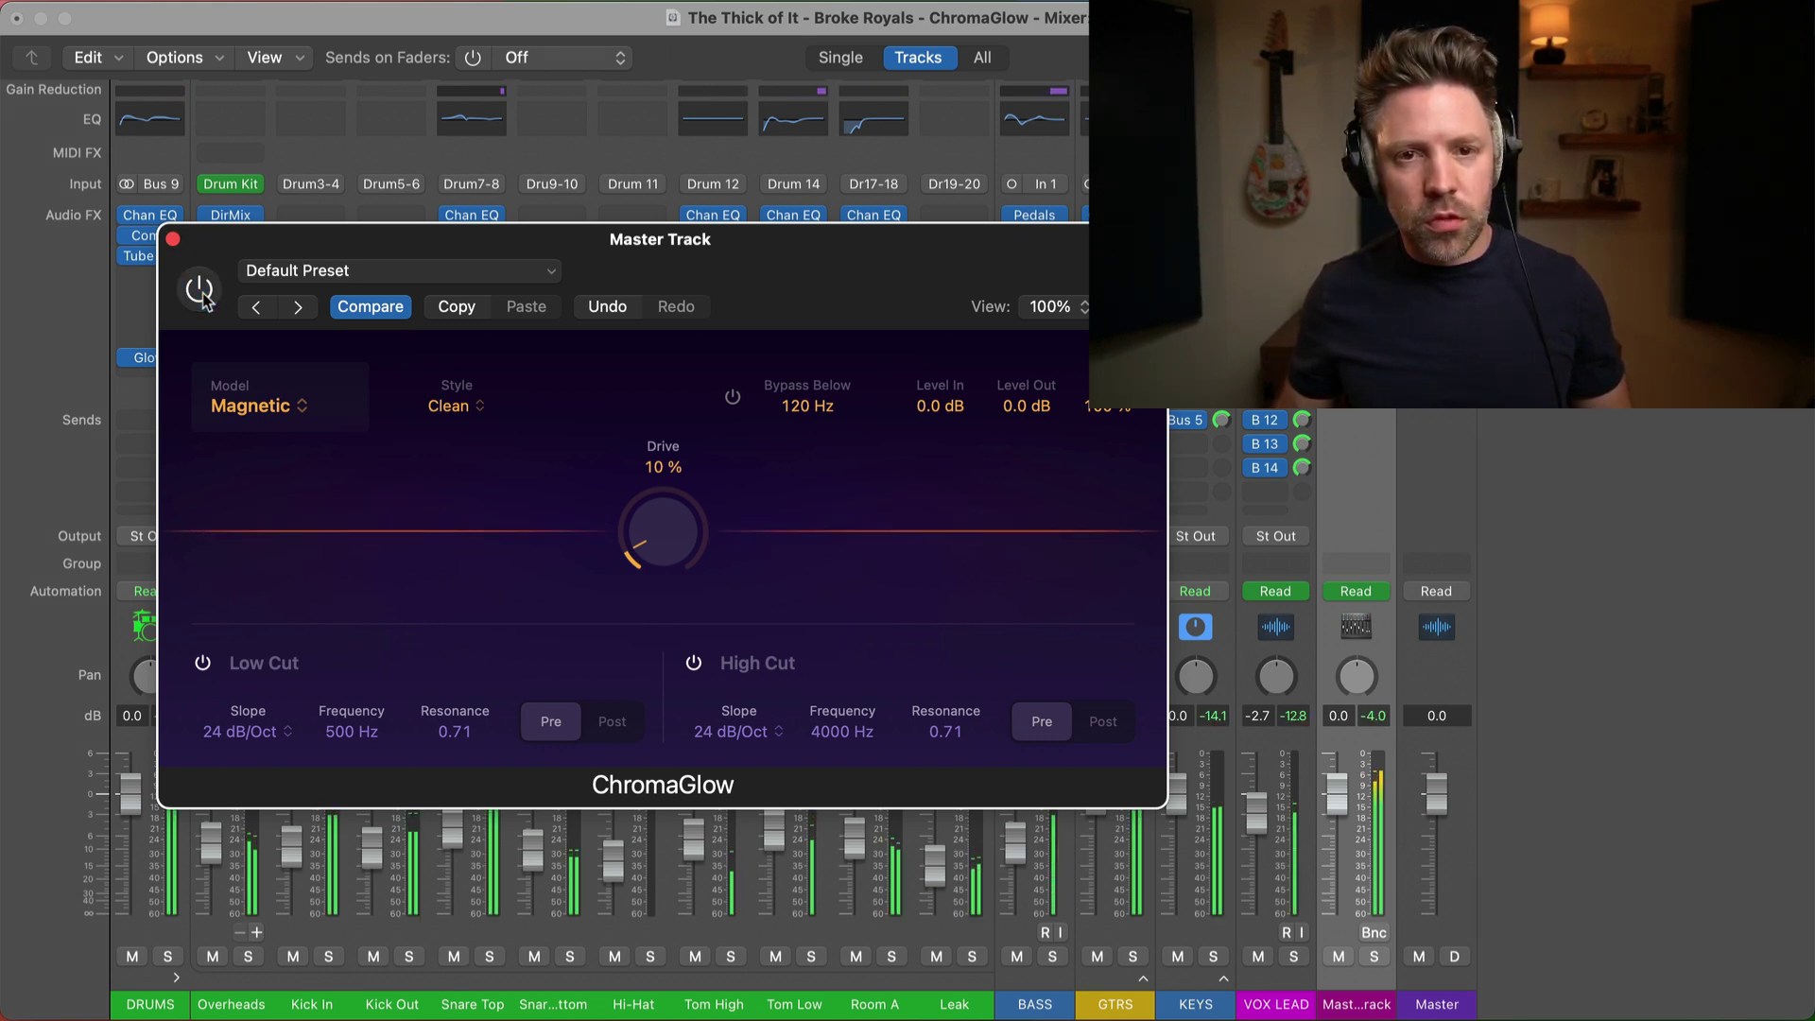
pyautogui.click(200, 290)
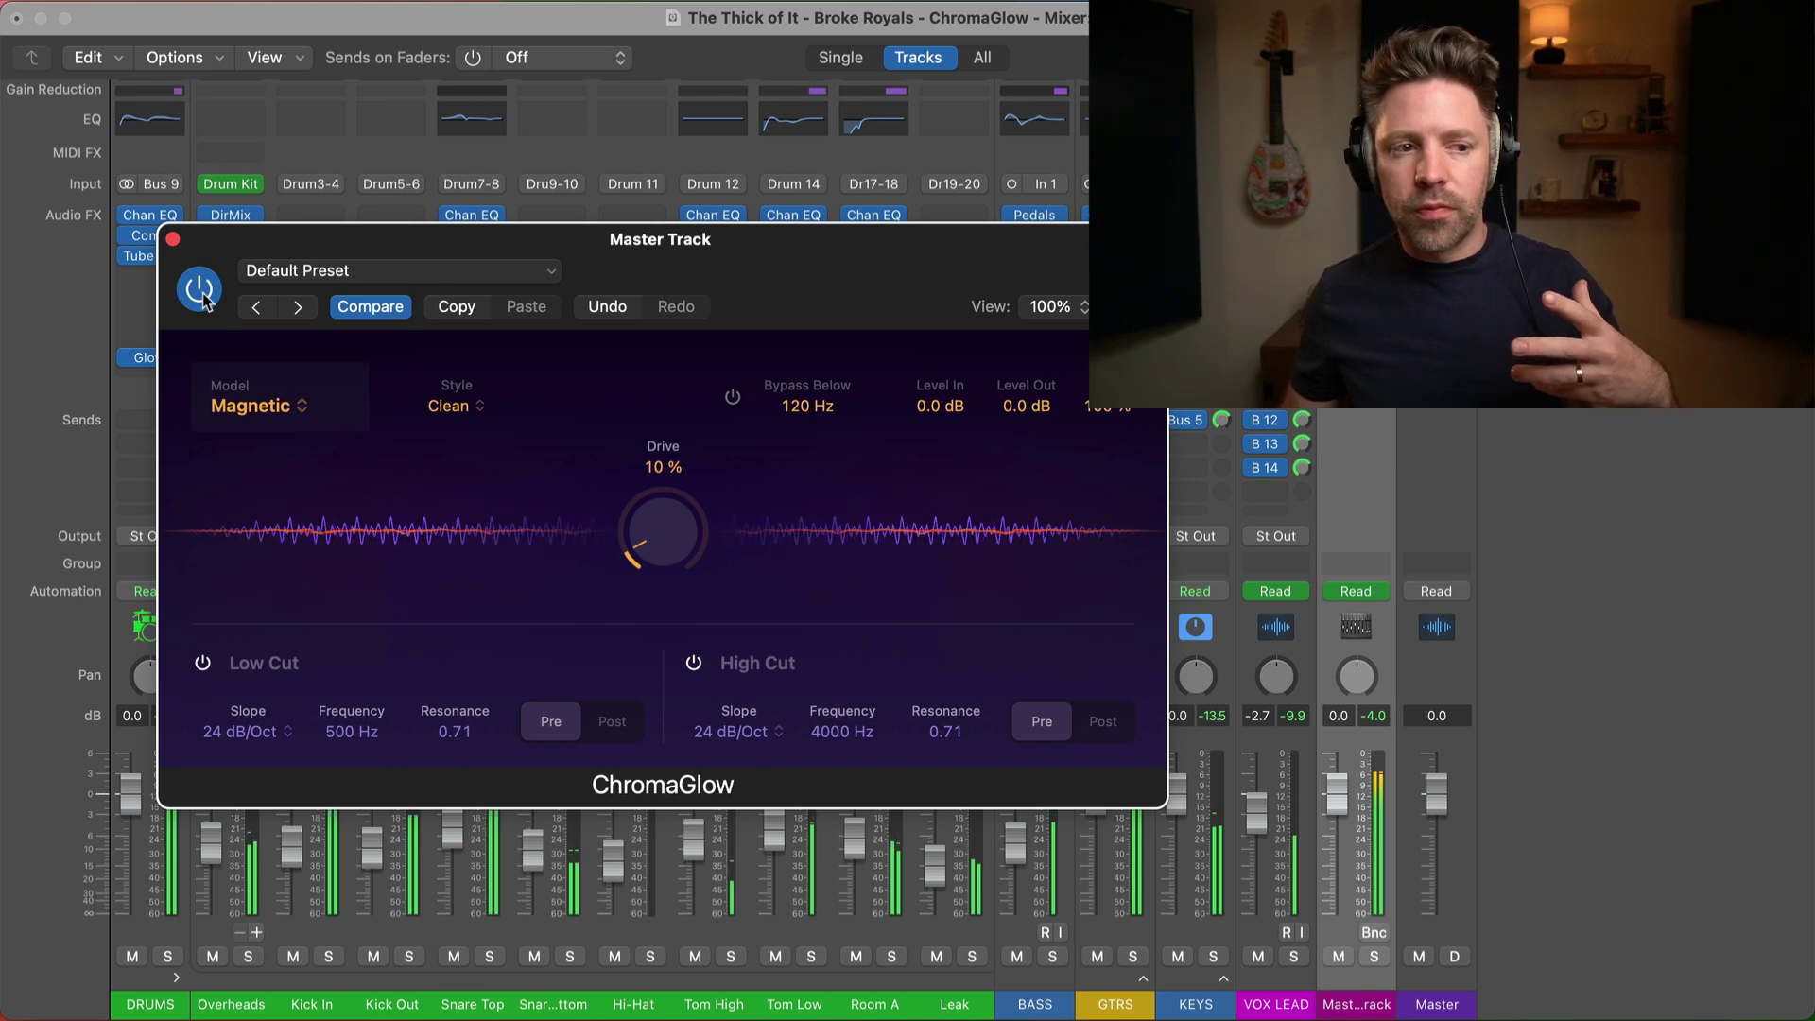
pyautogui.click(199, 290)
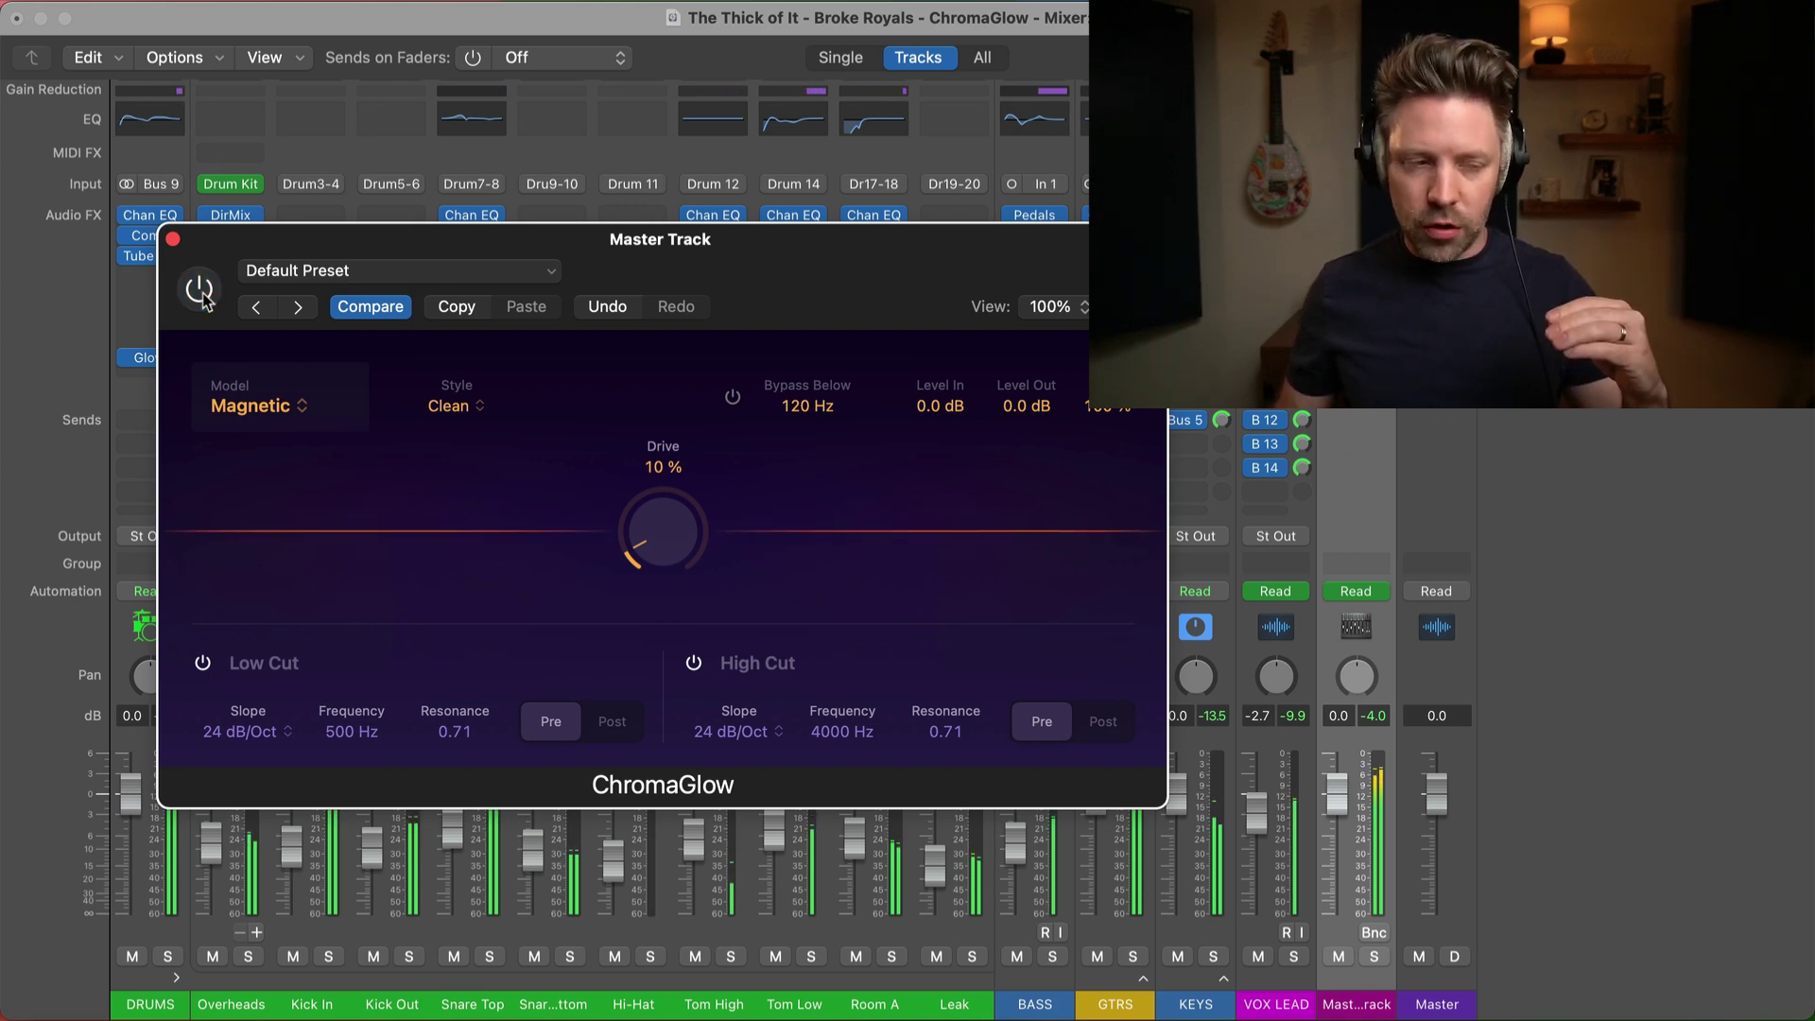
pyautogui.click(200, 289)
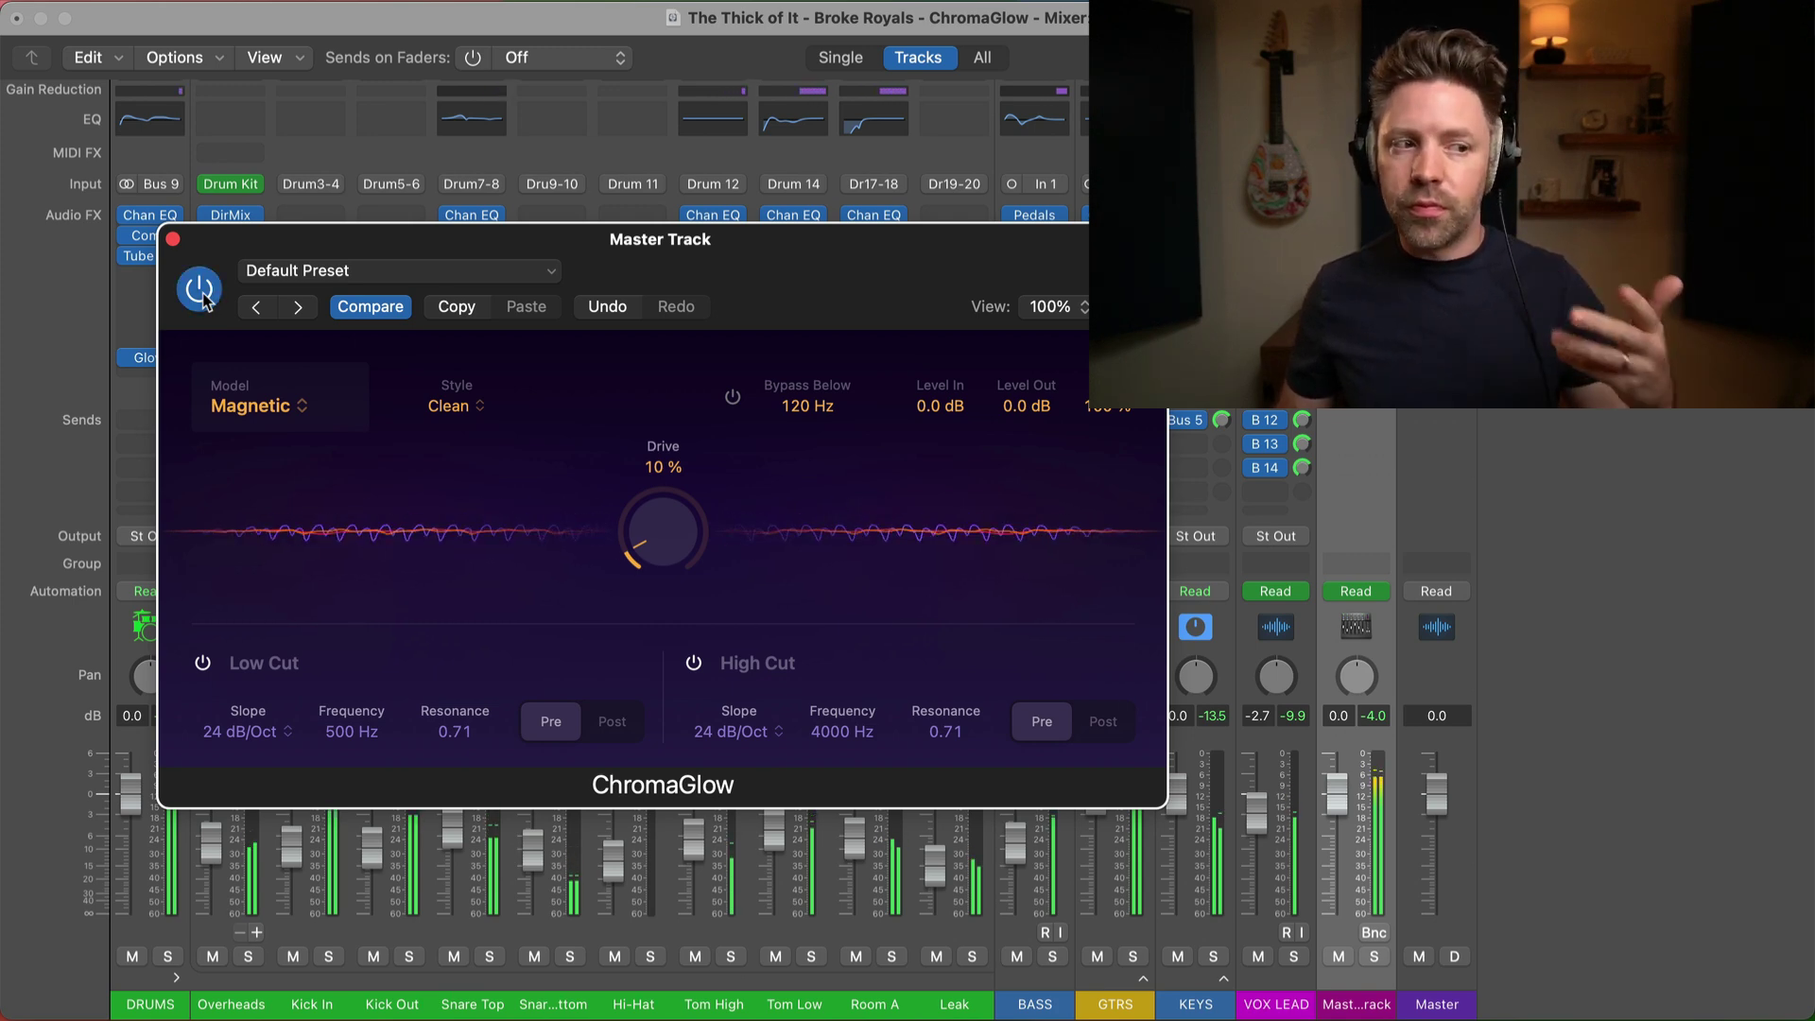
pyautogui.click(173, 240)
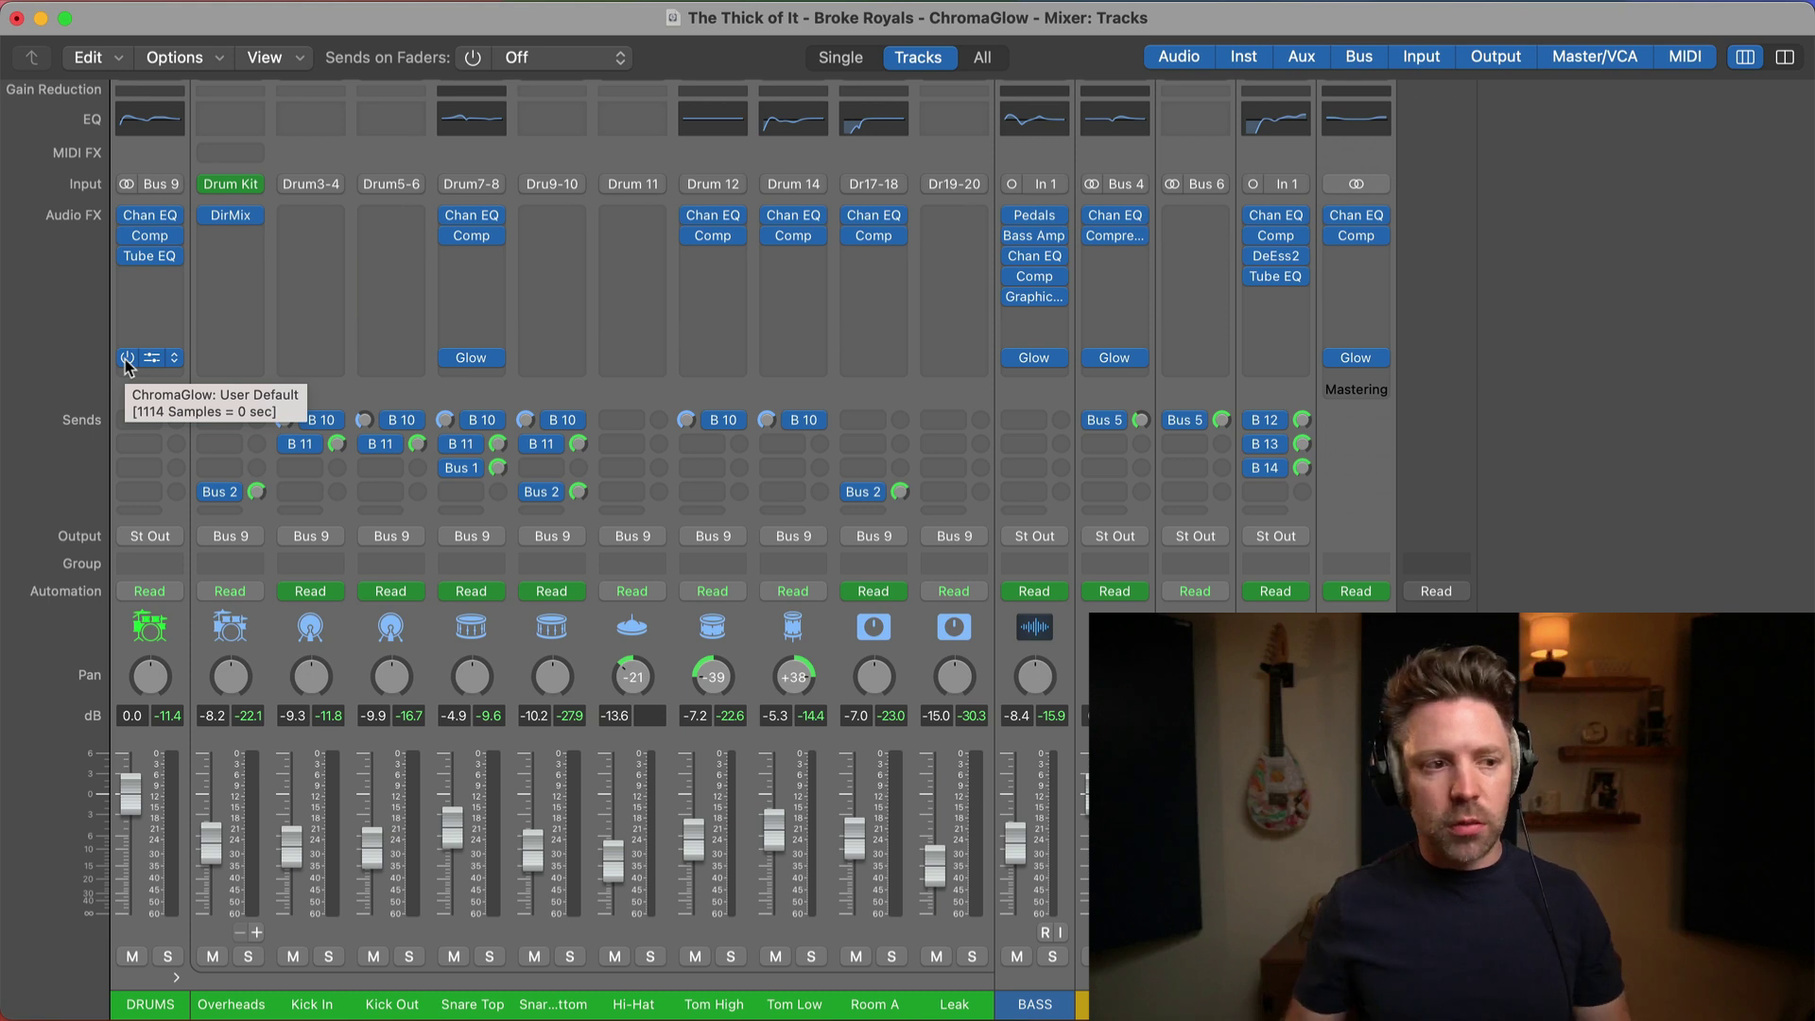
pyautogui.press('space')
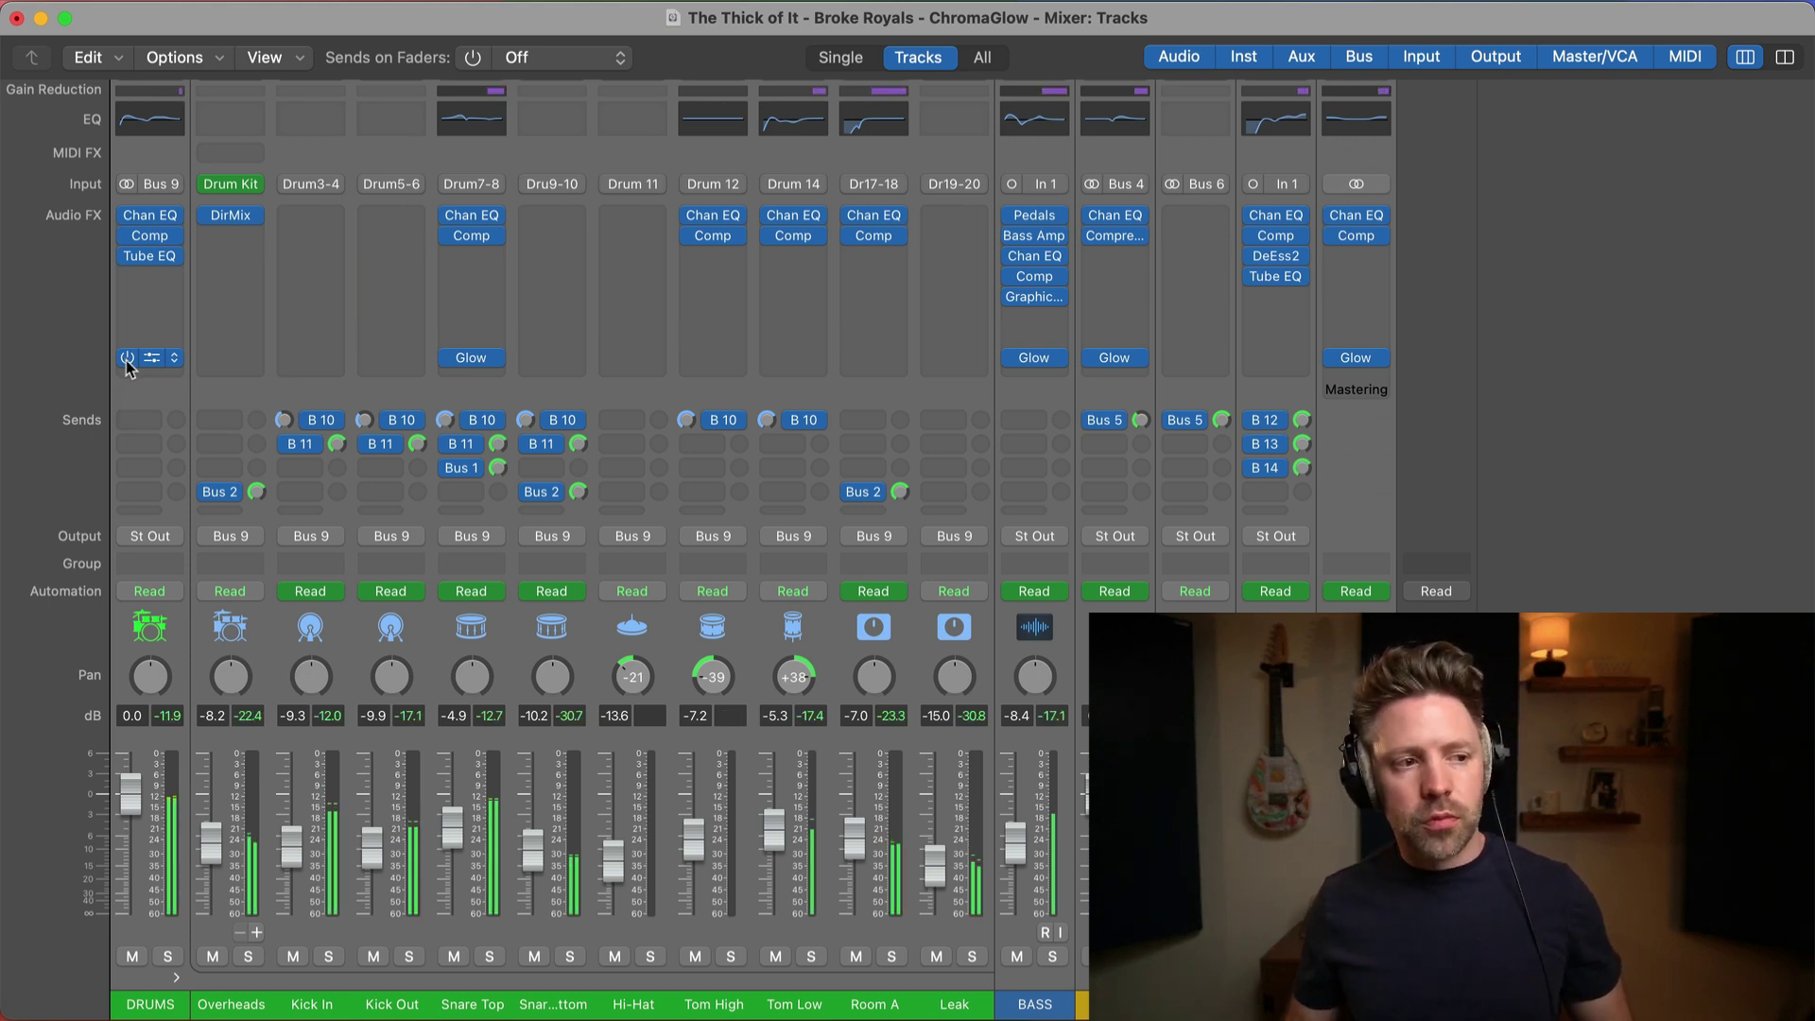
pyautogui.keyDown('alt'); pyautogui.click(127, 359); pyautogui.keyUp('alt')
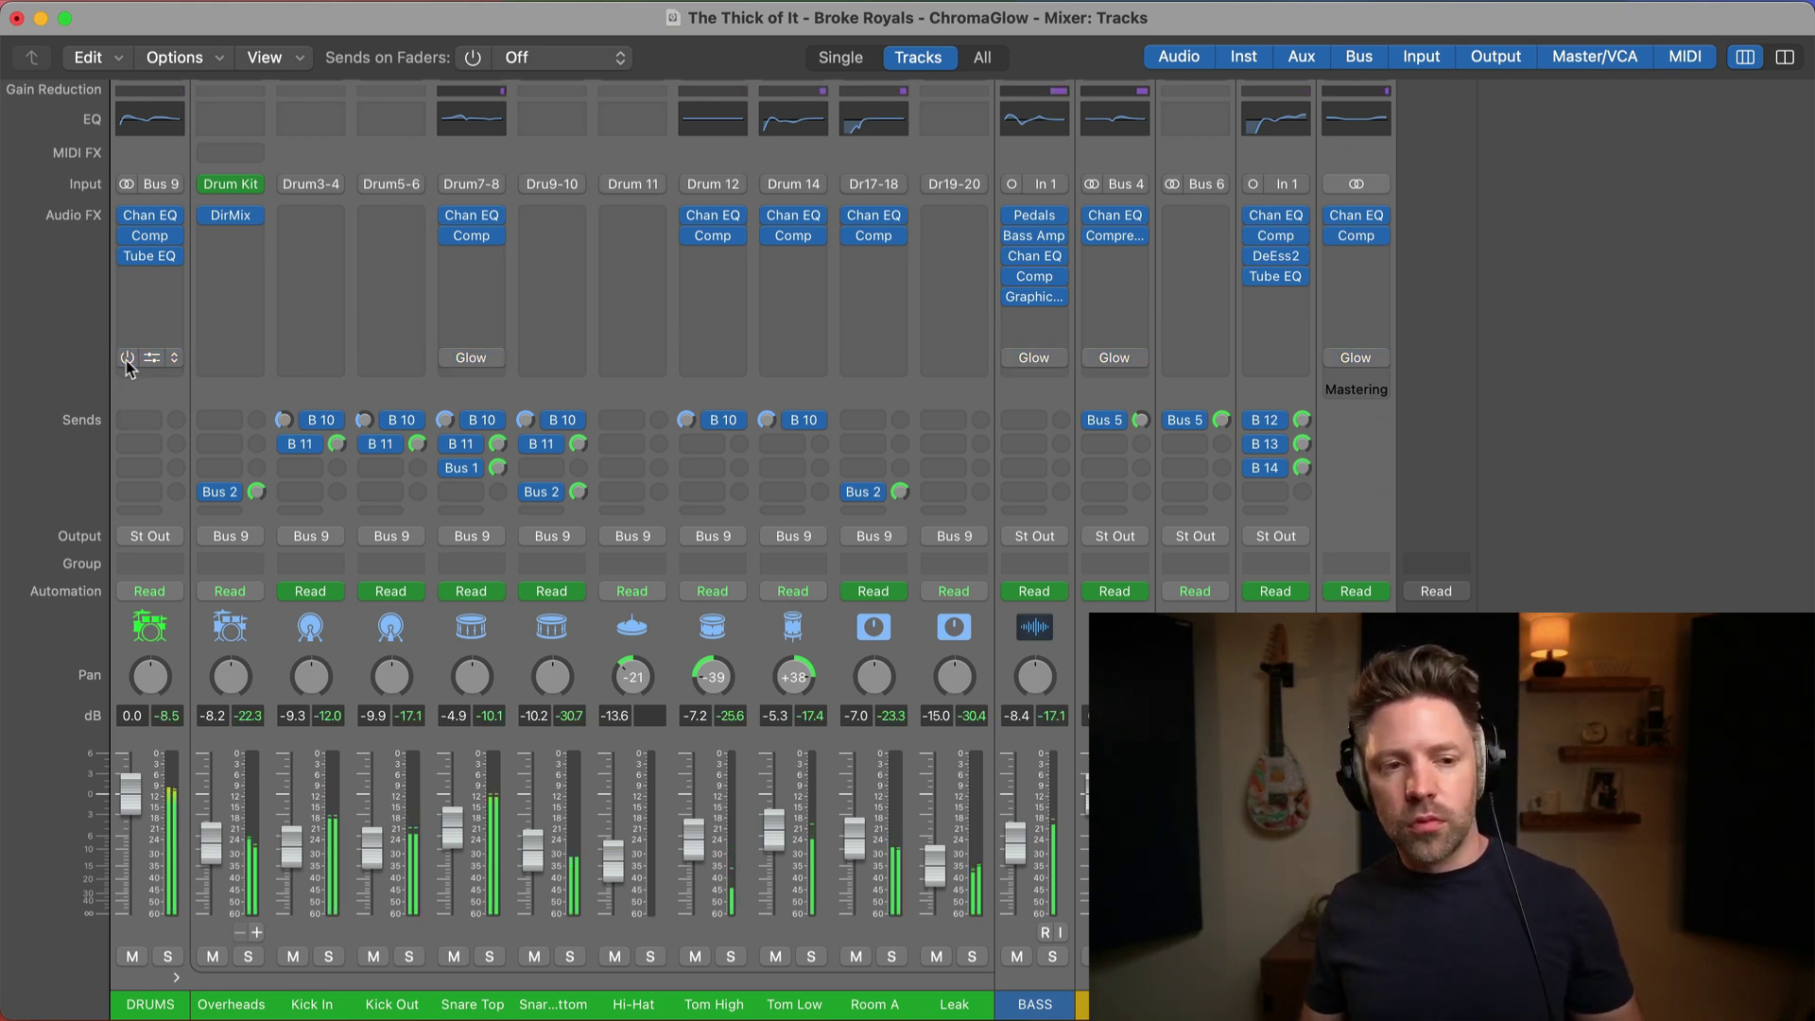
pyautogui.keyDown('alt'); pyautogui.click(127, 358); pyautogui.keyUp('alt')
pyautogui.keyDown('alt'); pyautogui.click(126, 358); pyautogui.keyUp('alt')
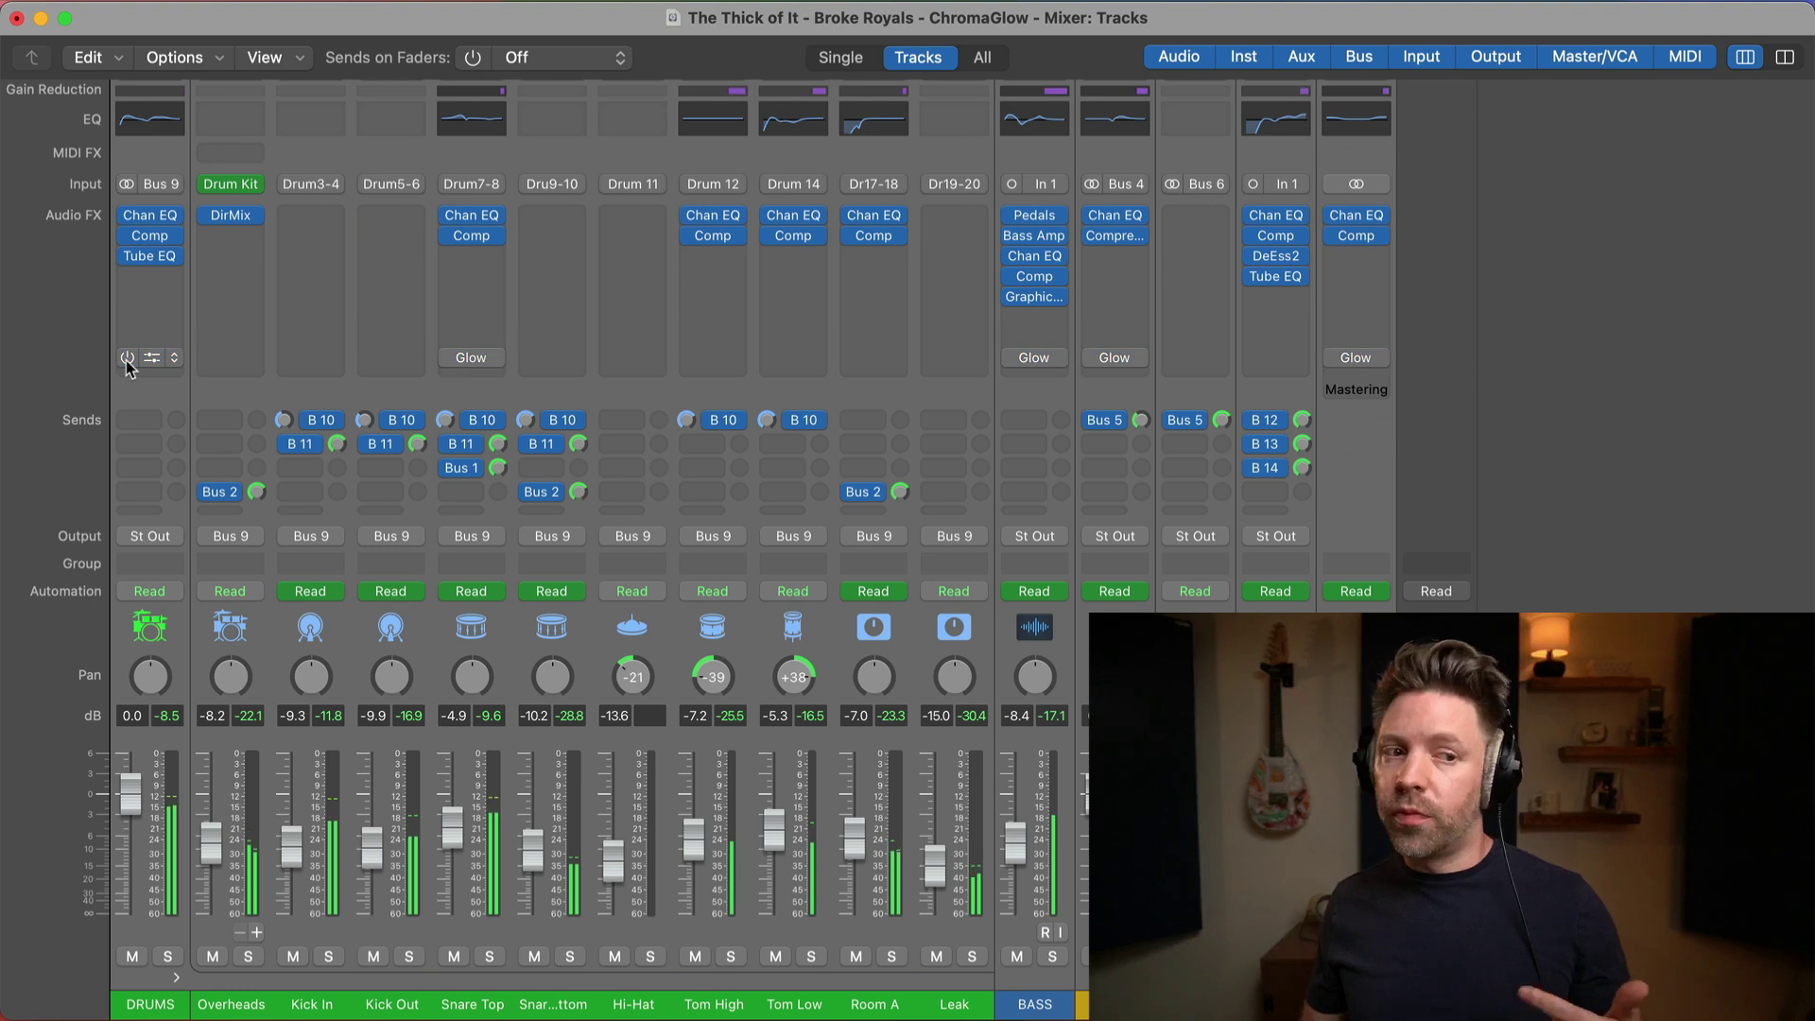
pyautogui.keyDown('alt'); pyautogui.click(127, 359); pyautogui.keyUp('alt')
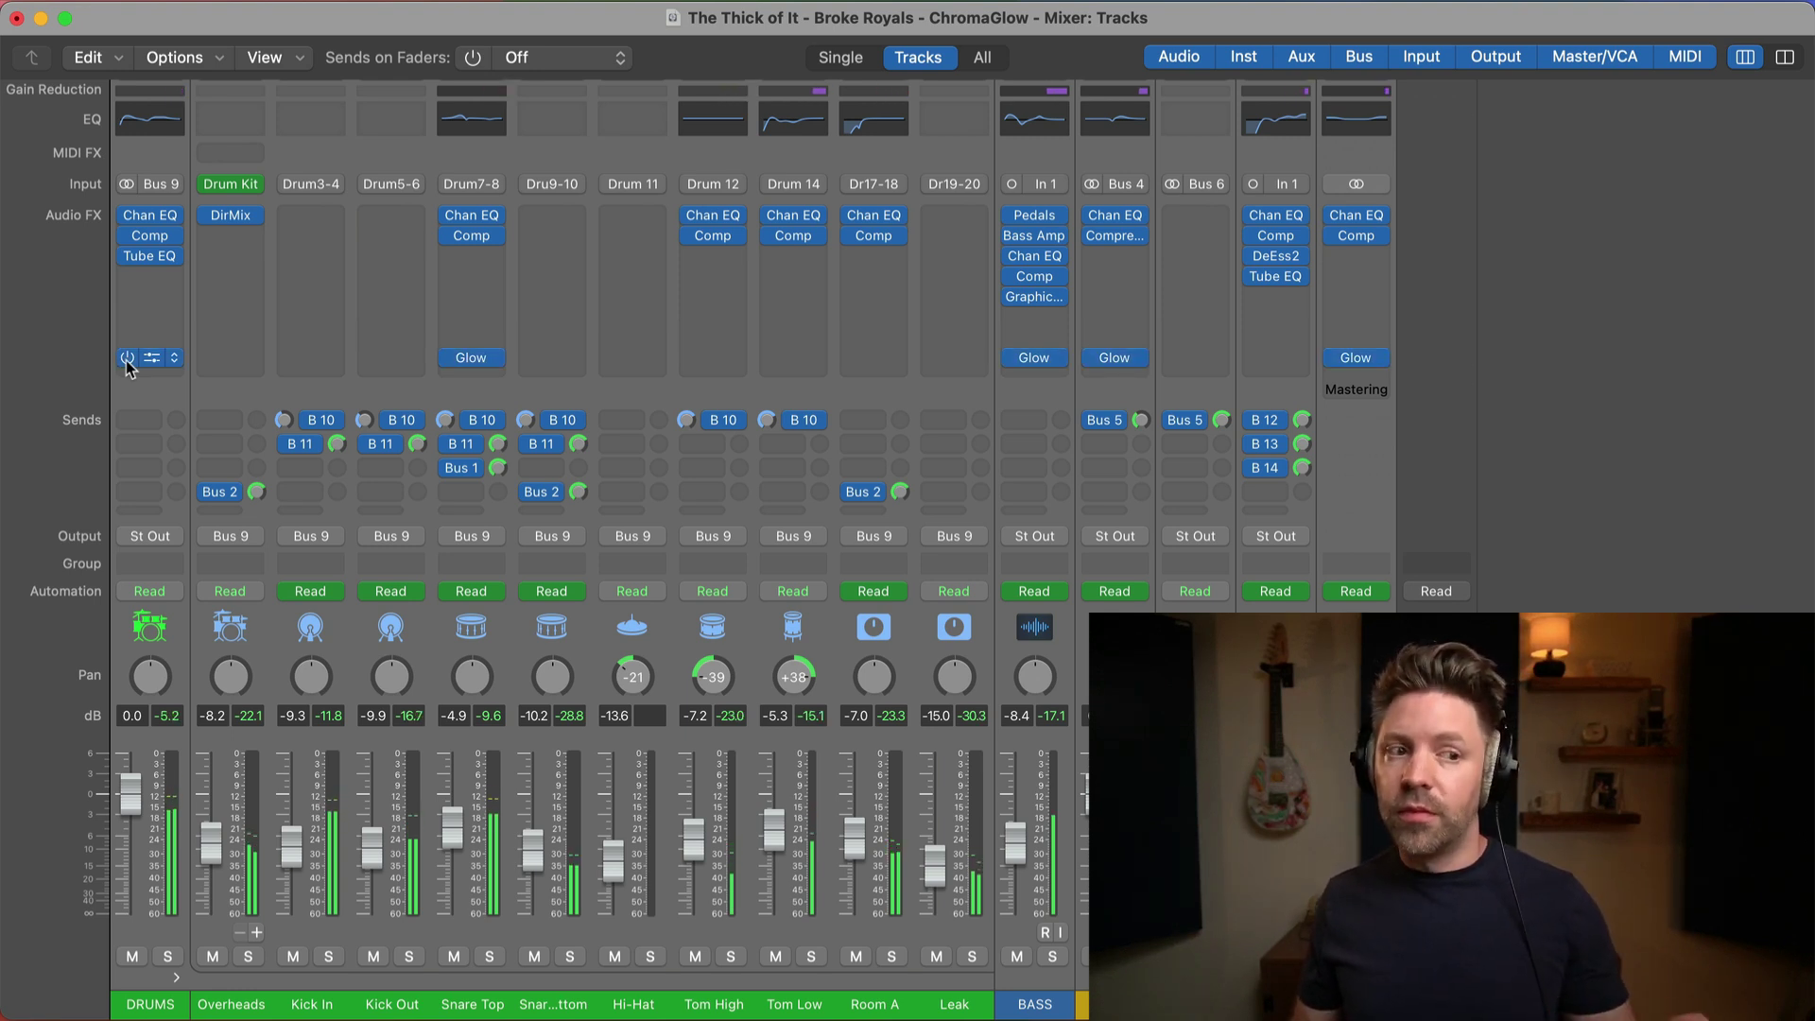
pyautogui.keyDown('alt'); pyautogui.click(127, 358); pyautogui.keyUp('alt')
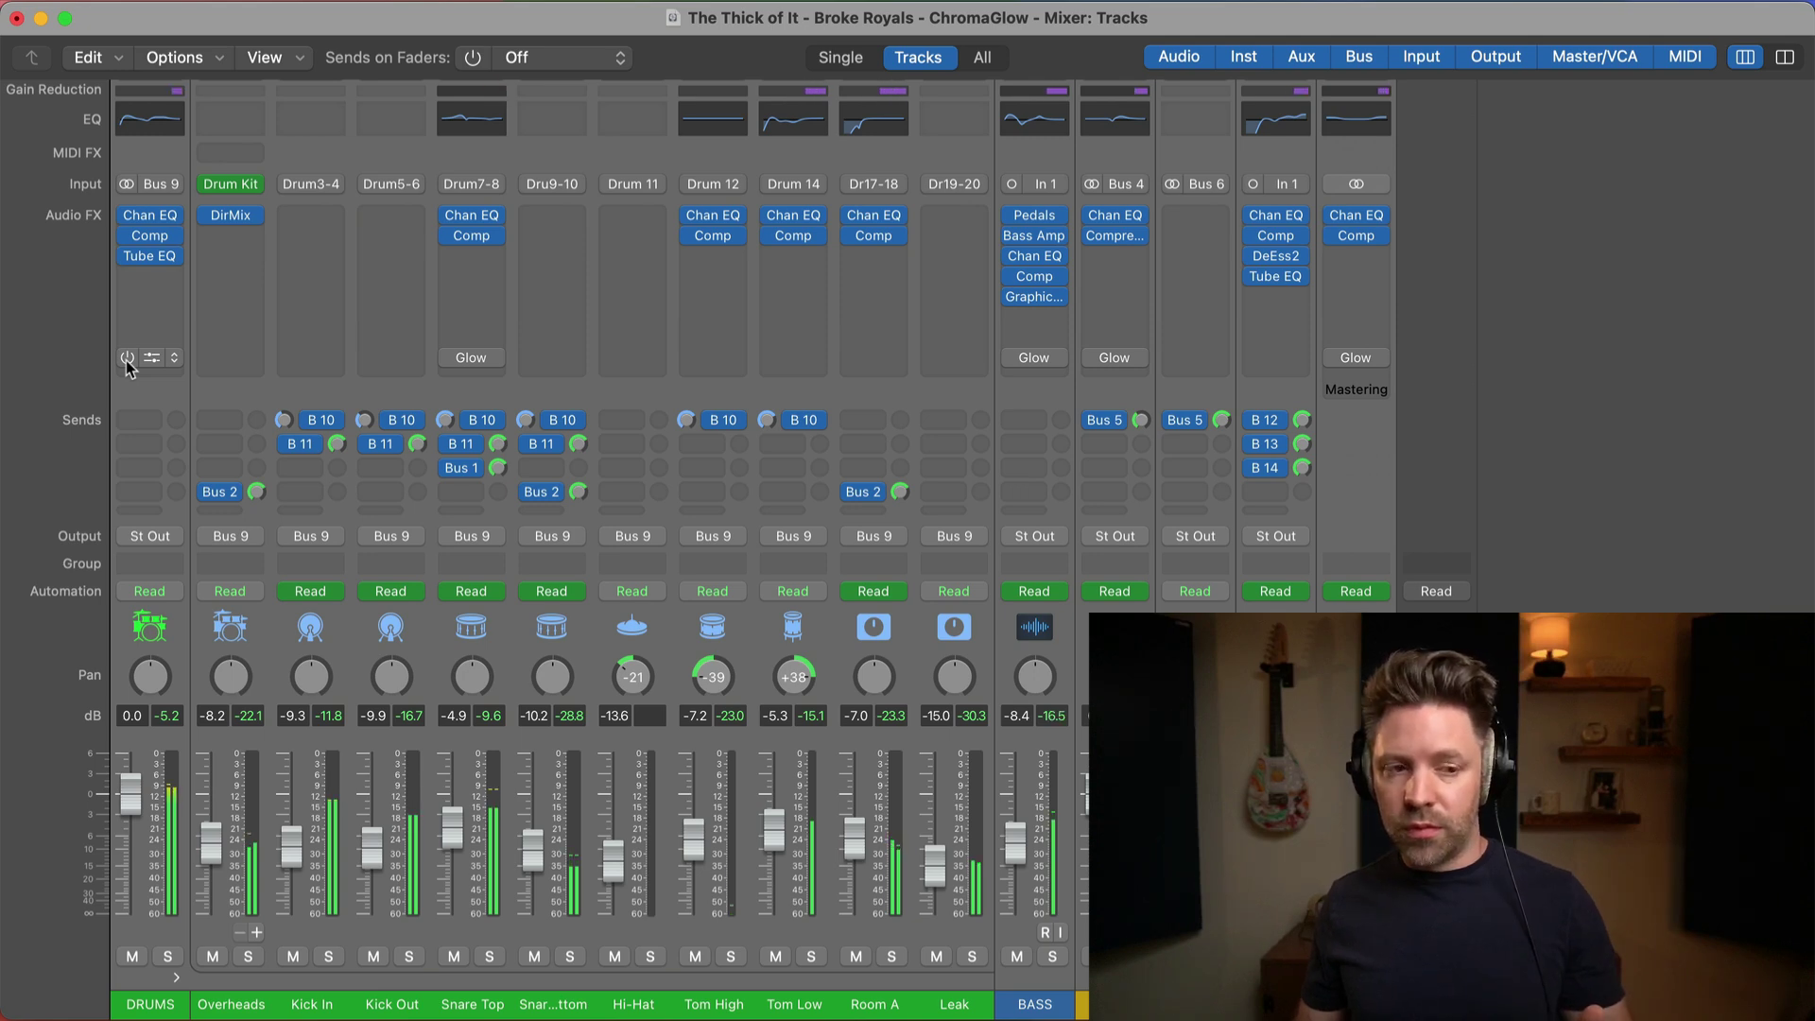
pyautogui.keyDown('alt'); pyautogui.click(127, 358); pyautogui.keyUp('alt')
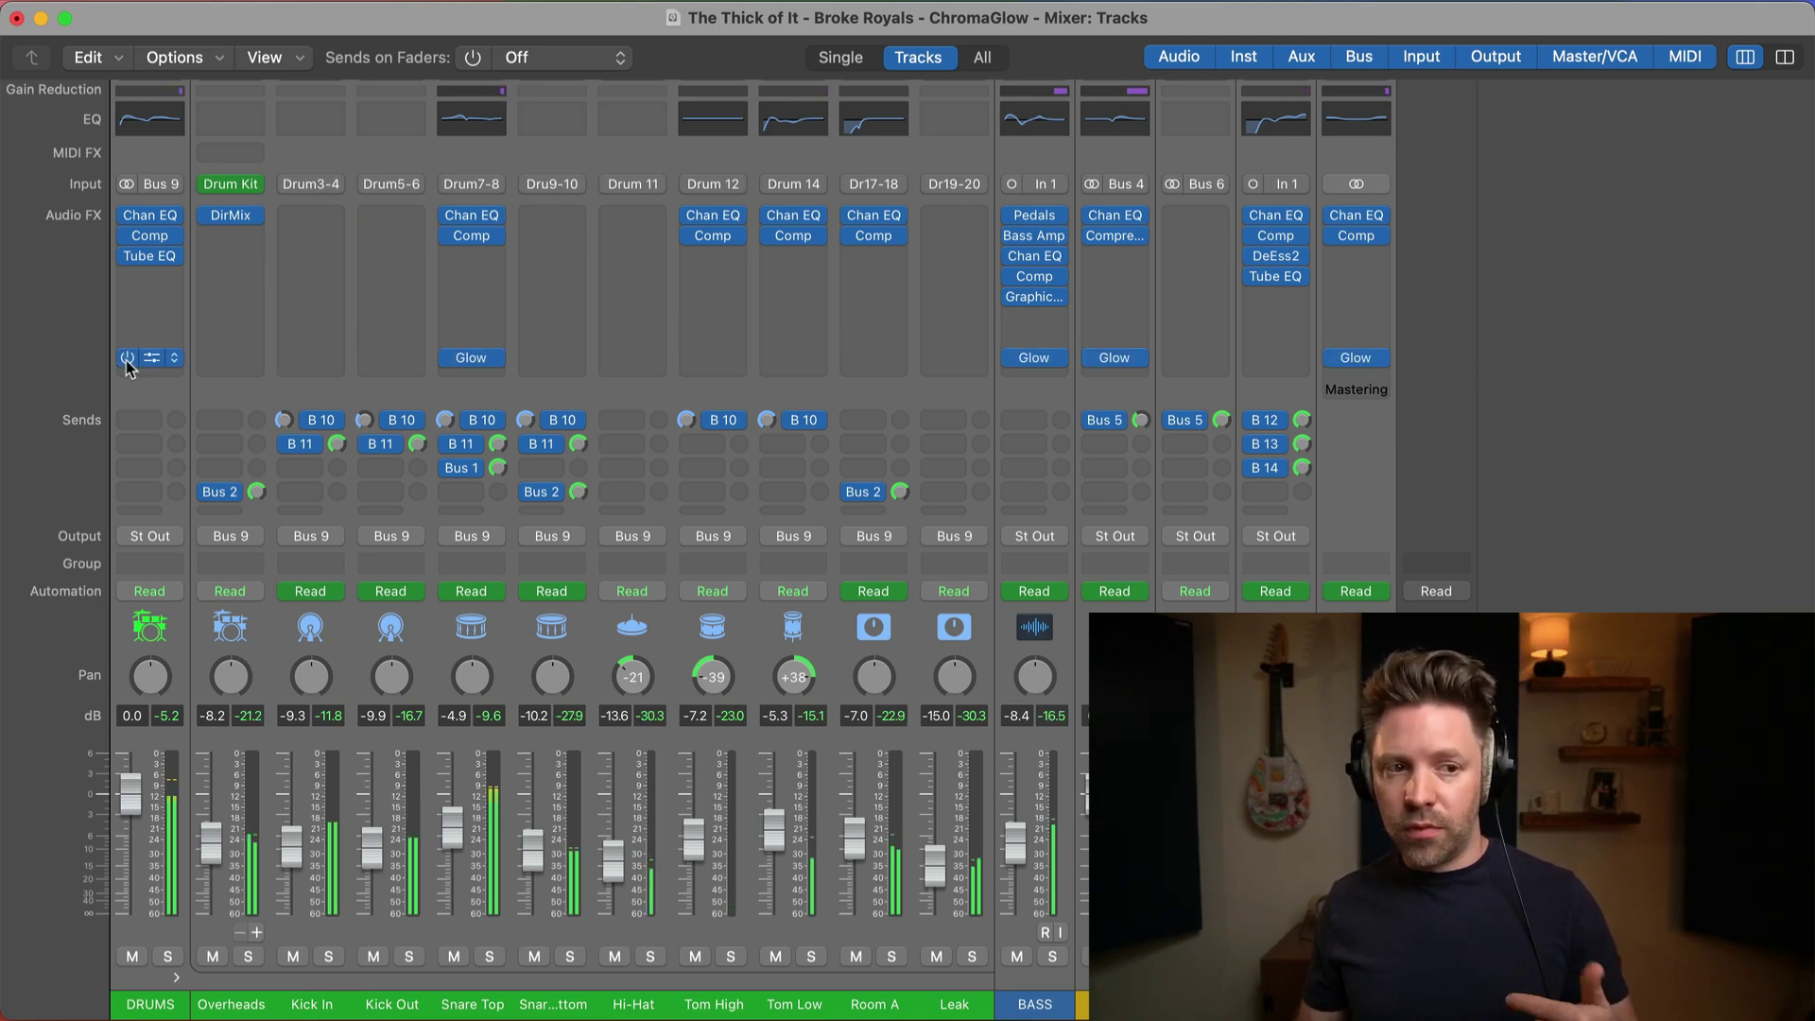